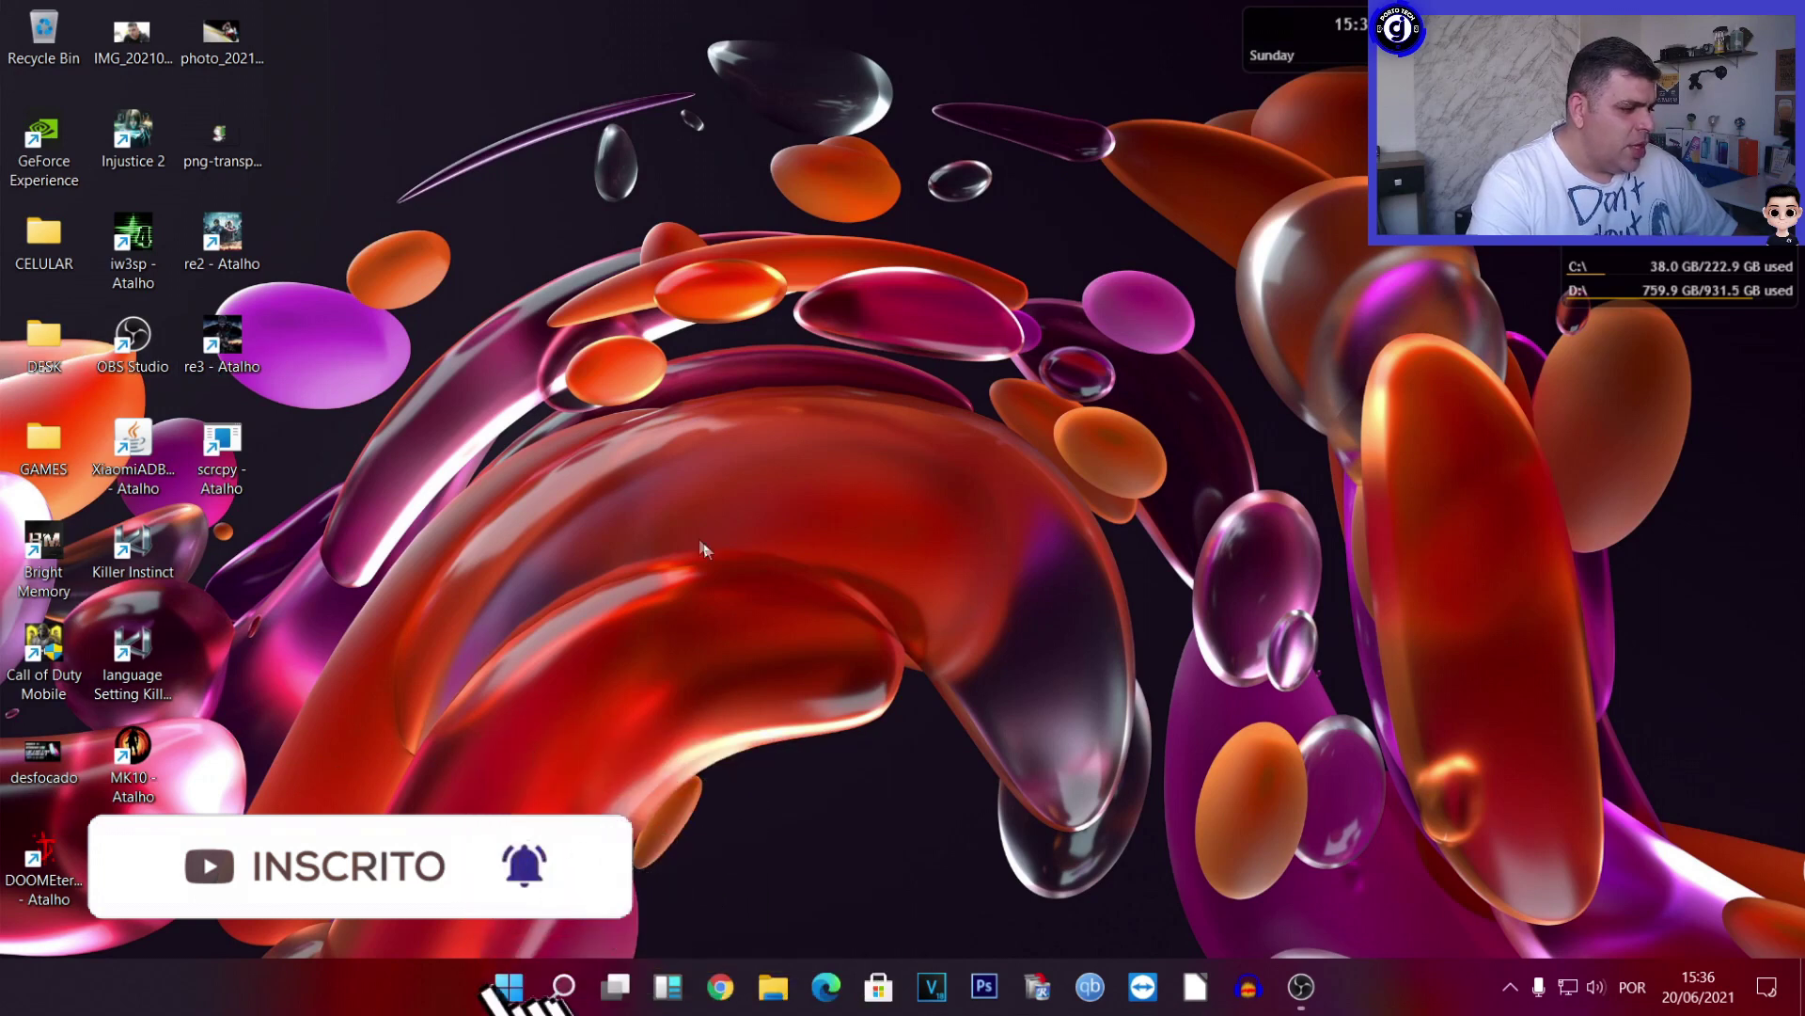
# Open Windows Terminal at the desktop folder, look at it, and close it again.
pyautogui.rightClick(588, 468)
pyautogui.click(544, 440)
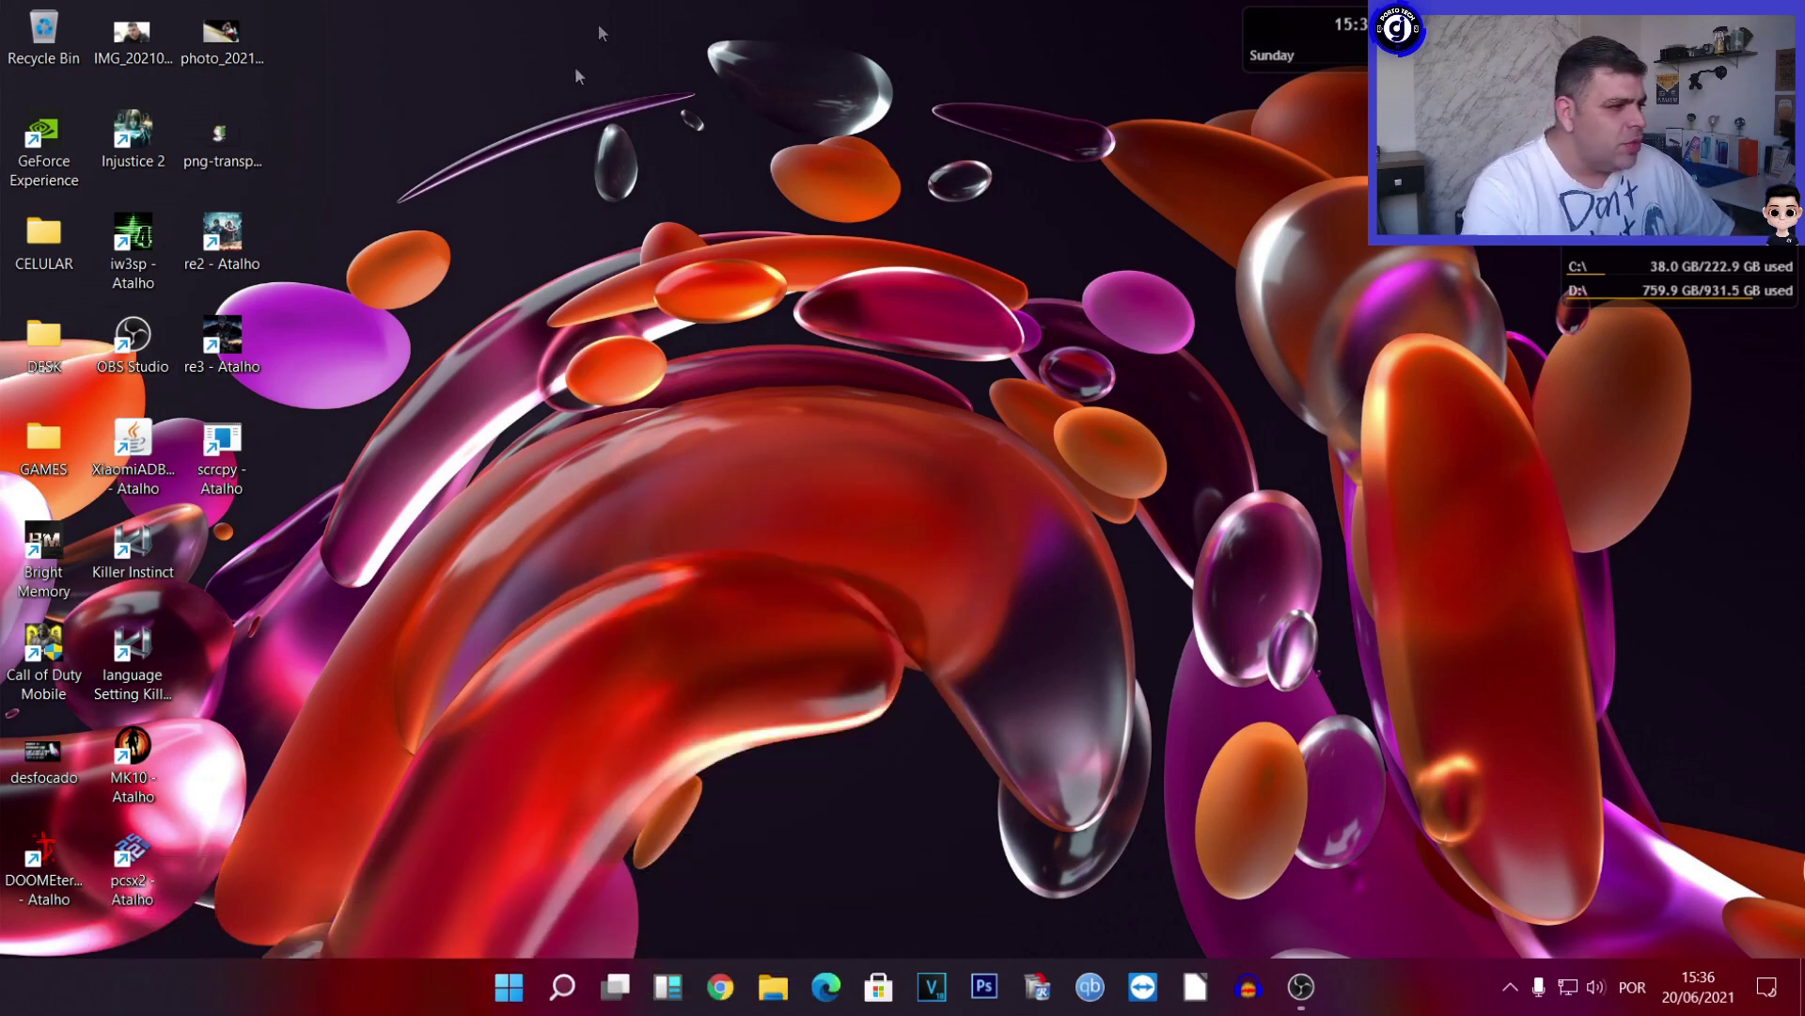
pyautogui.rightClick(421, 142)
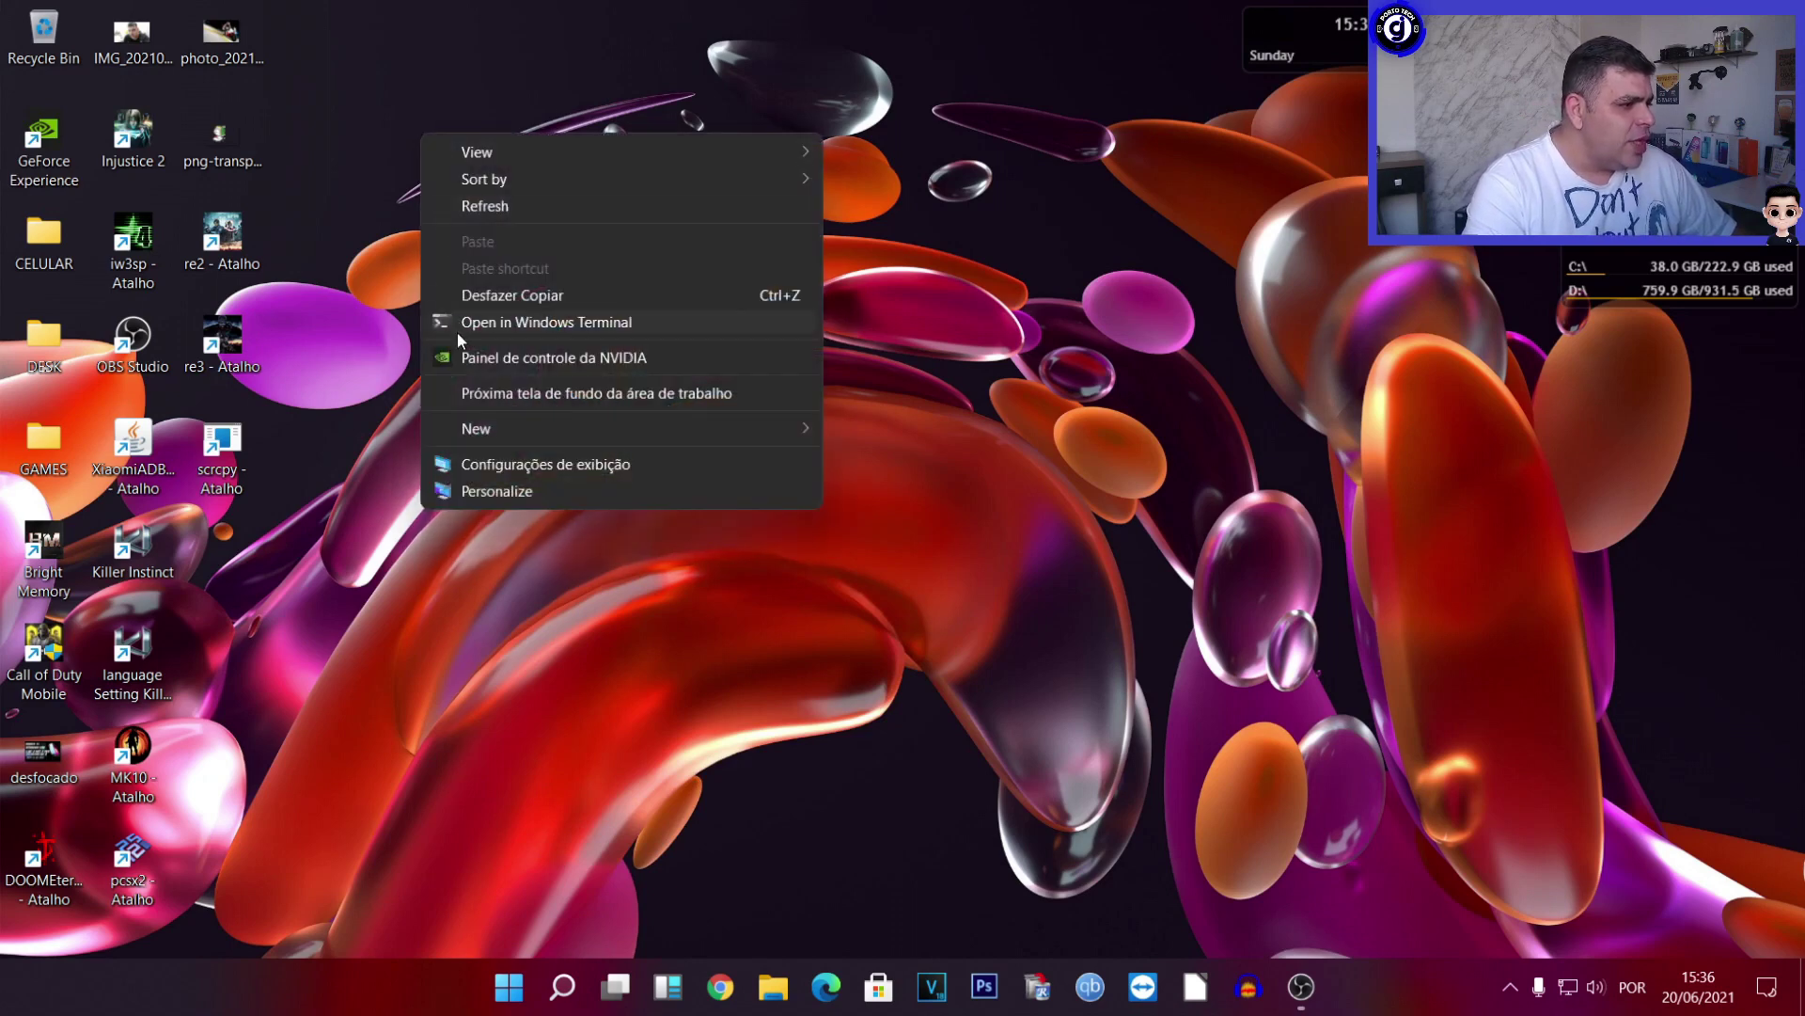
pyautogui.click(549, 323)
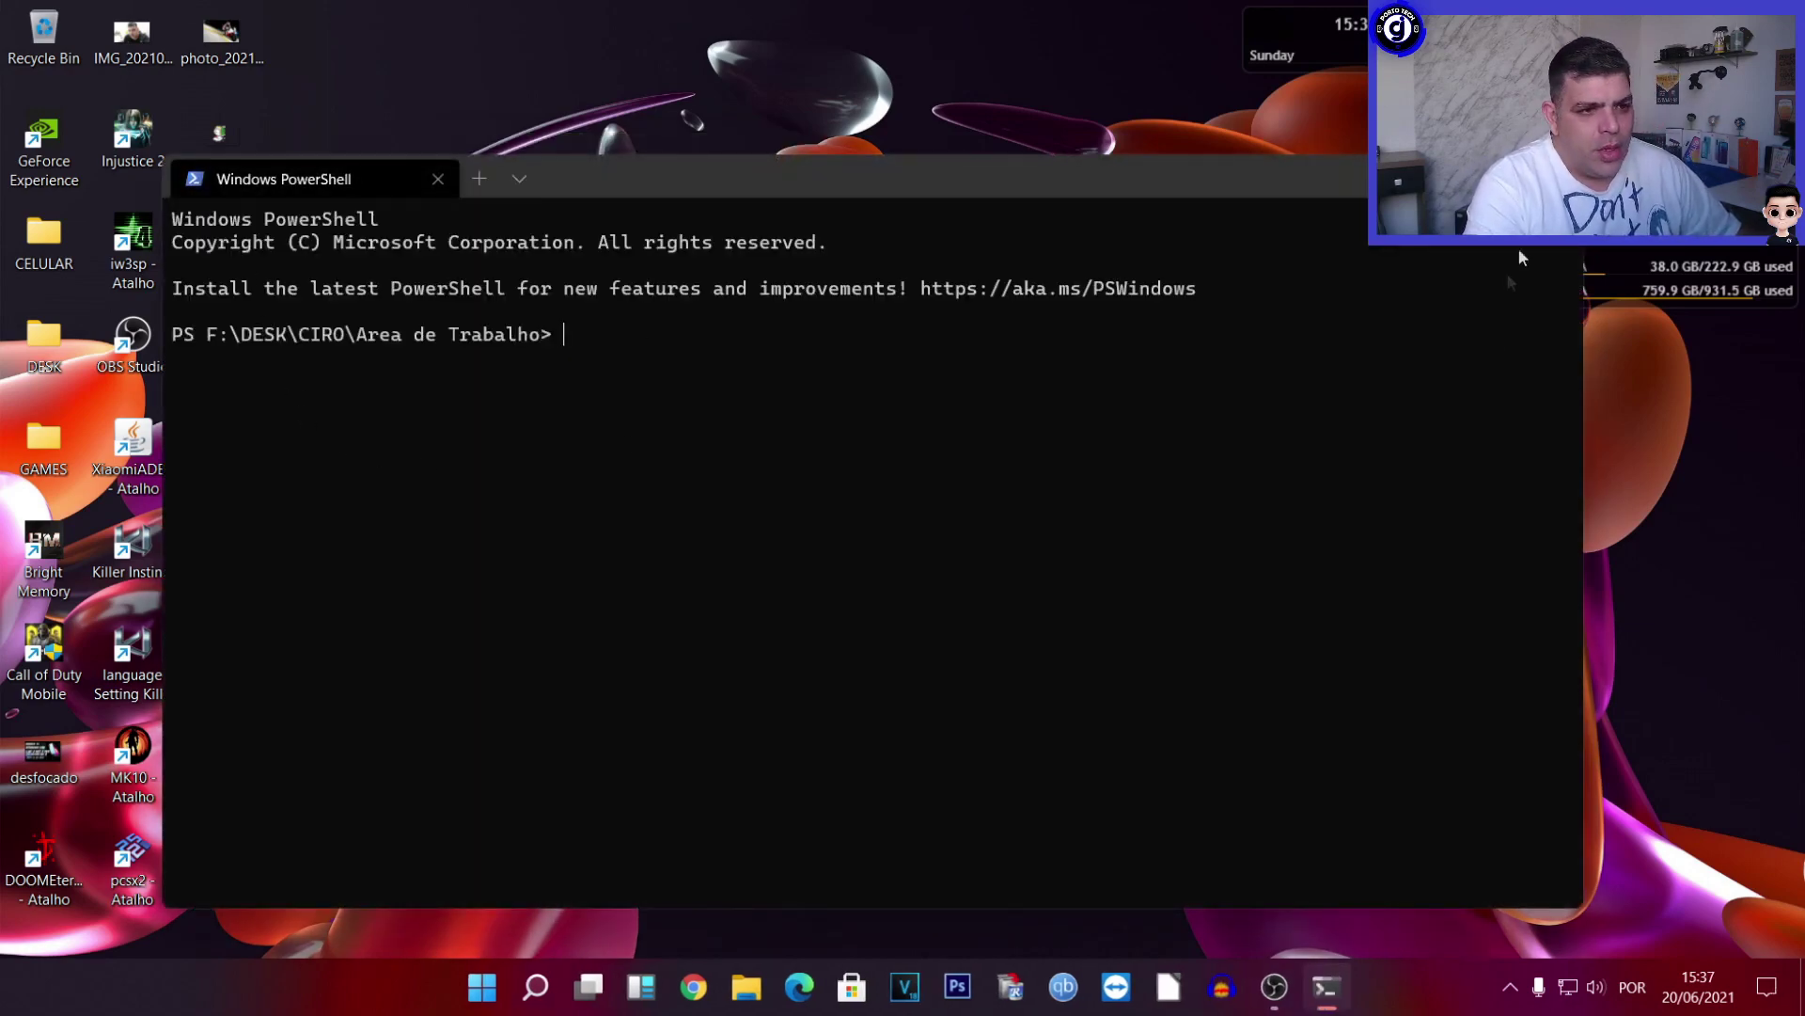
pyautogui.hotkey('alt', 'F4')
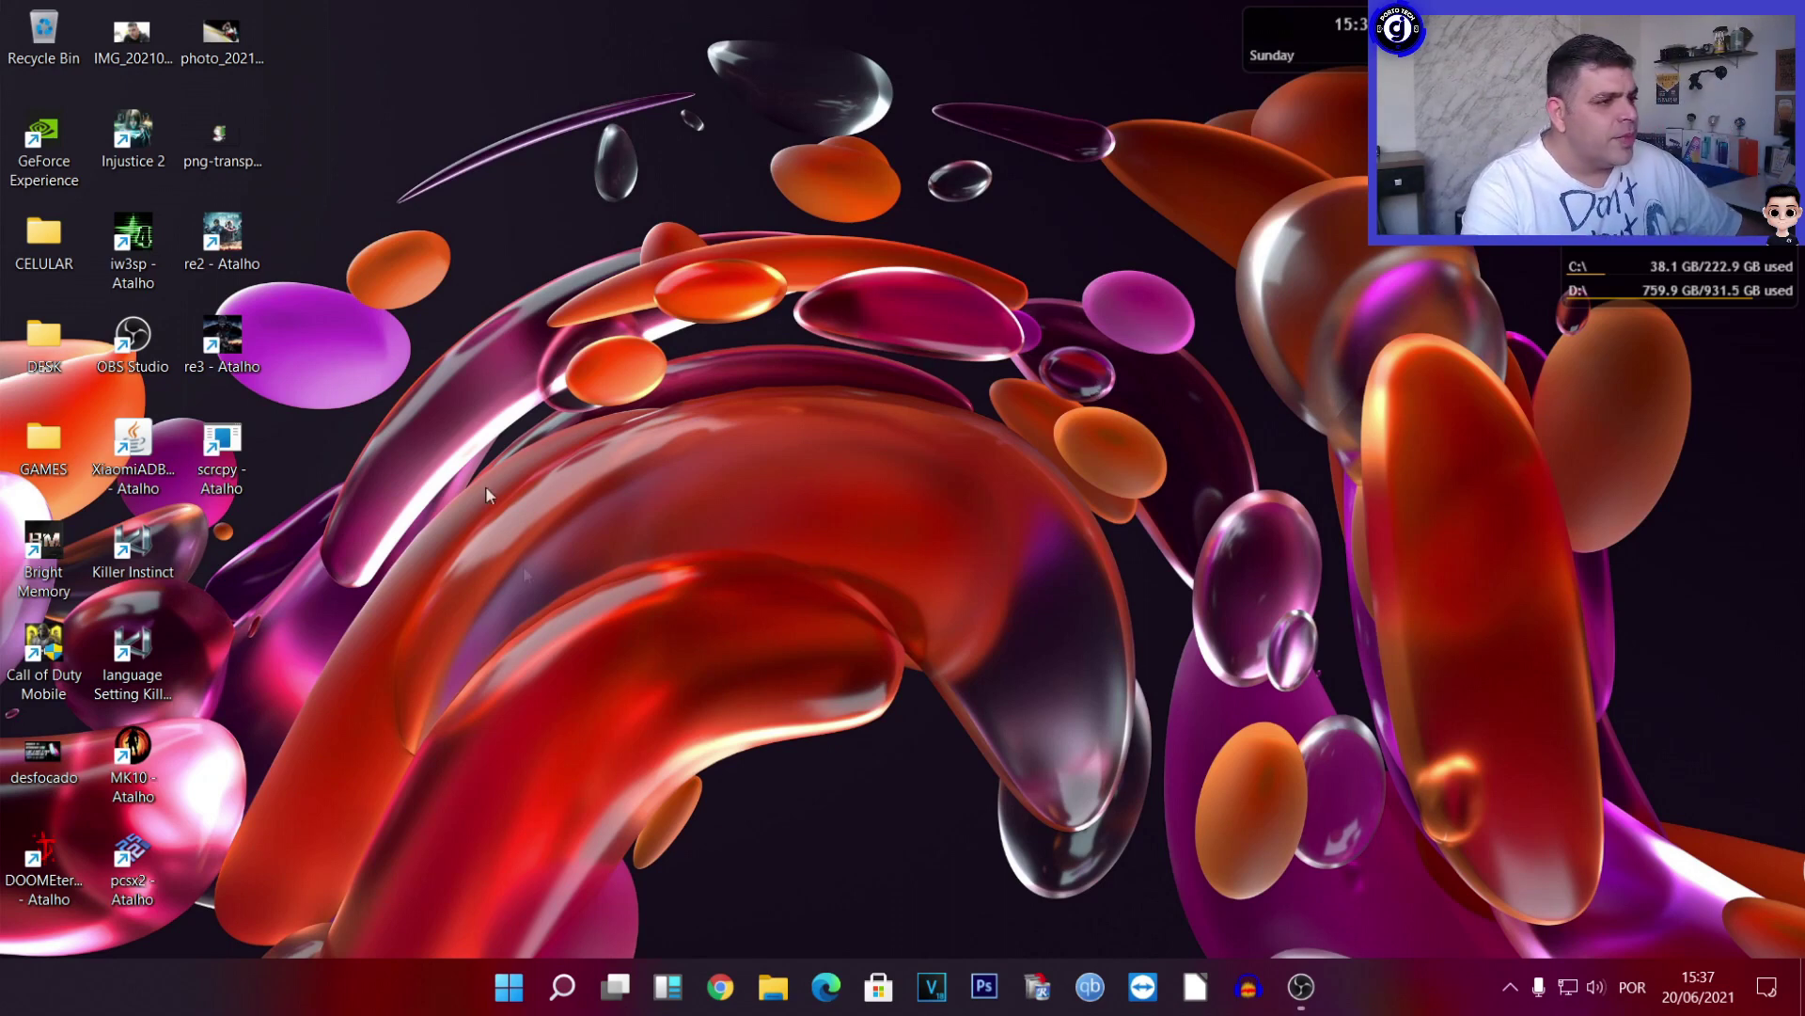
# Review the desktop's icon view and sorting options, sort the icons by name, and refresh the desktop.
pyautogui.rightClick(572, 395)
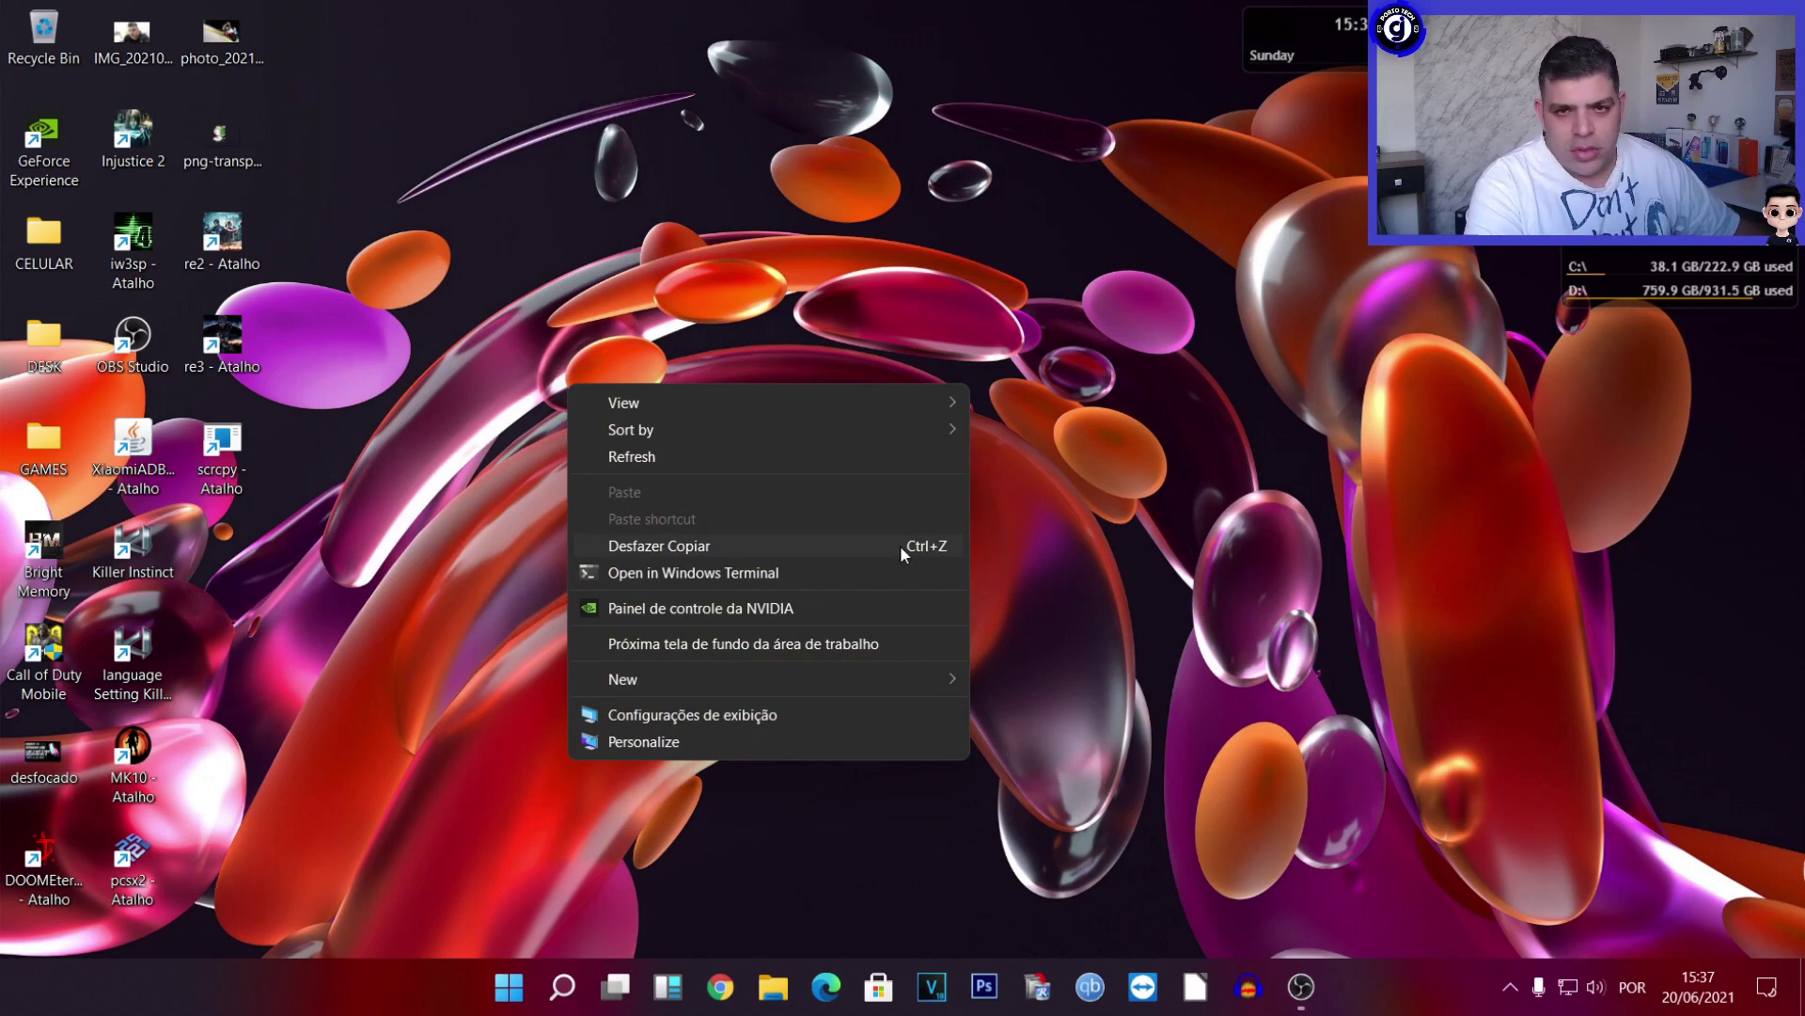
pyautogui.moveTo(640, 400)
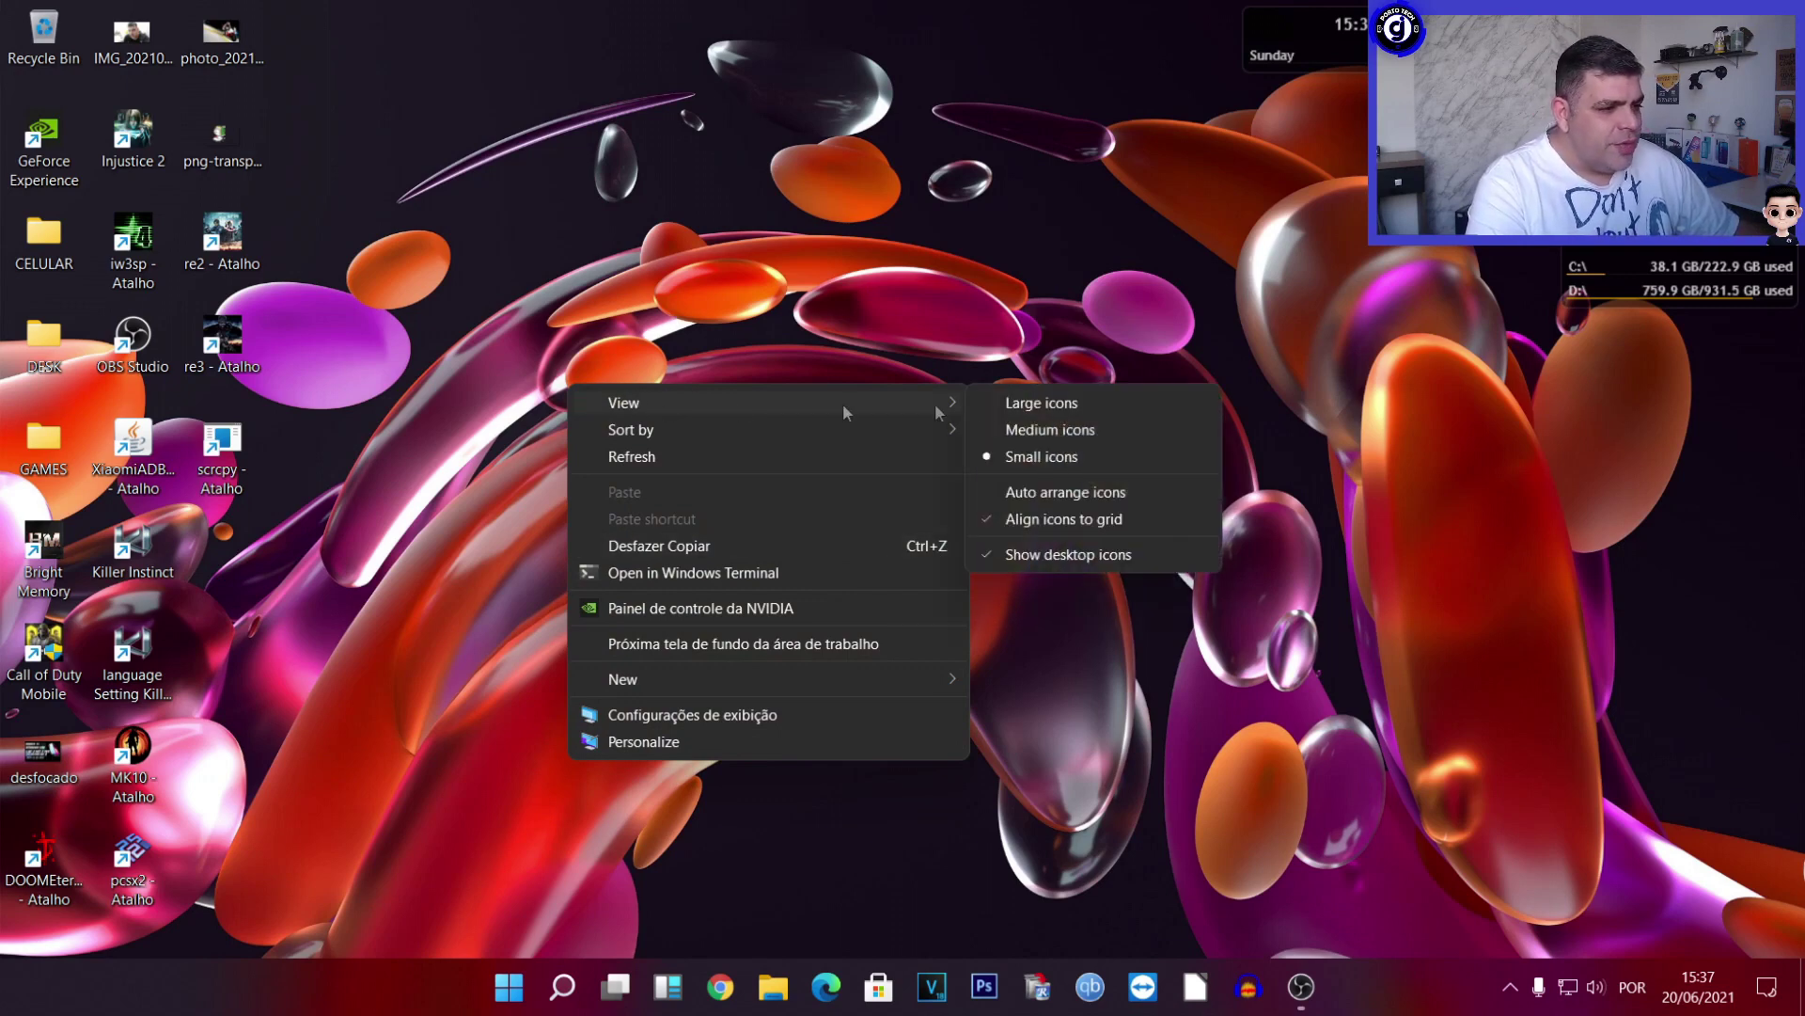
pyautogui.moveTo(697, 430)
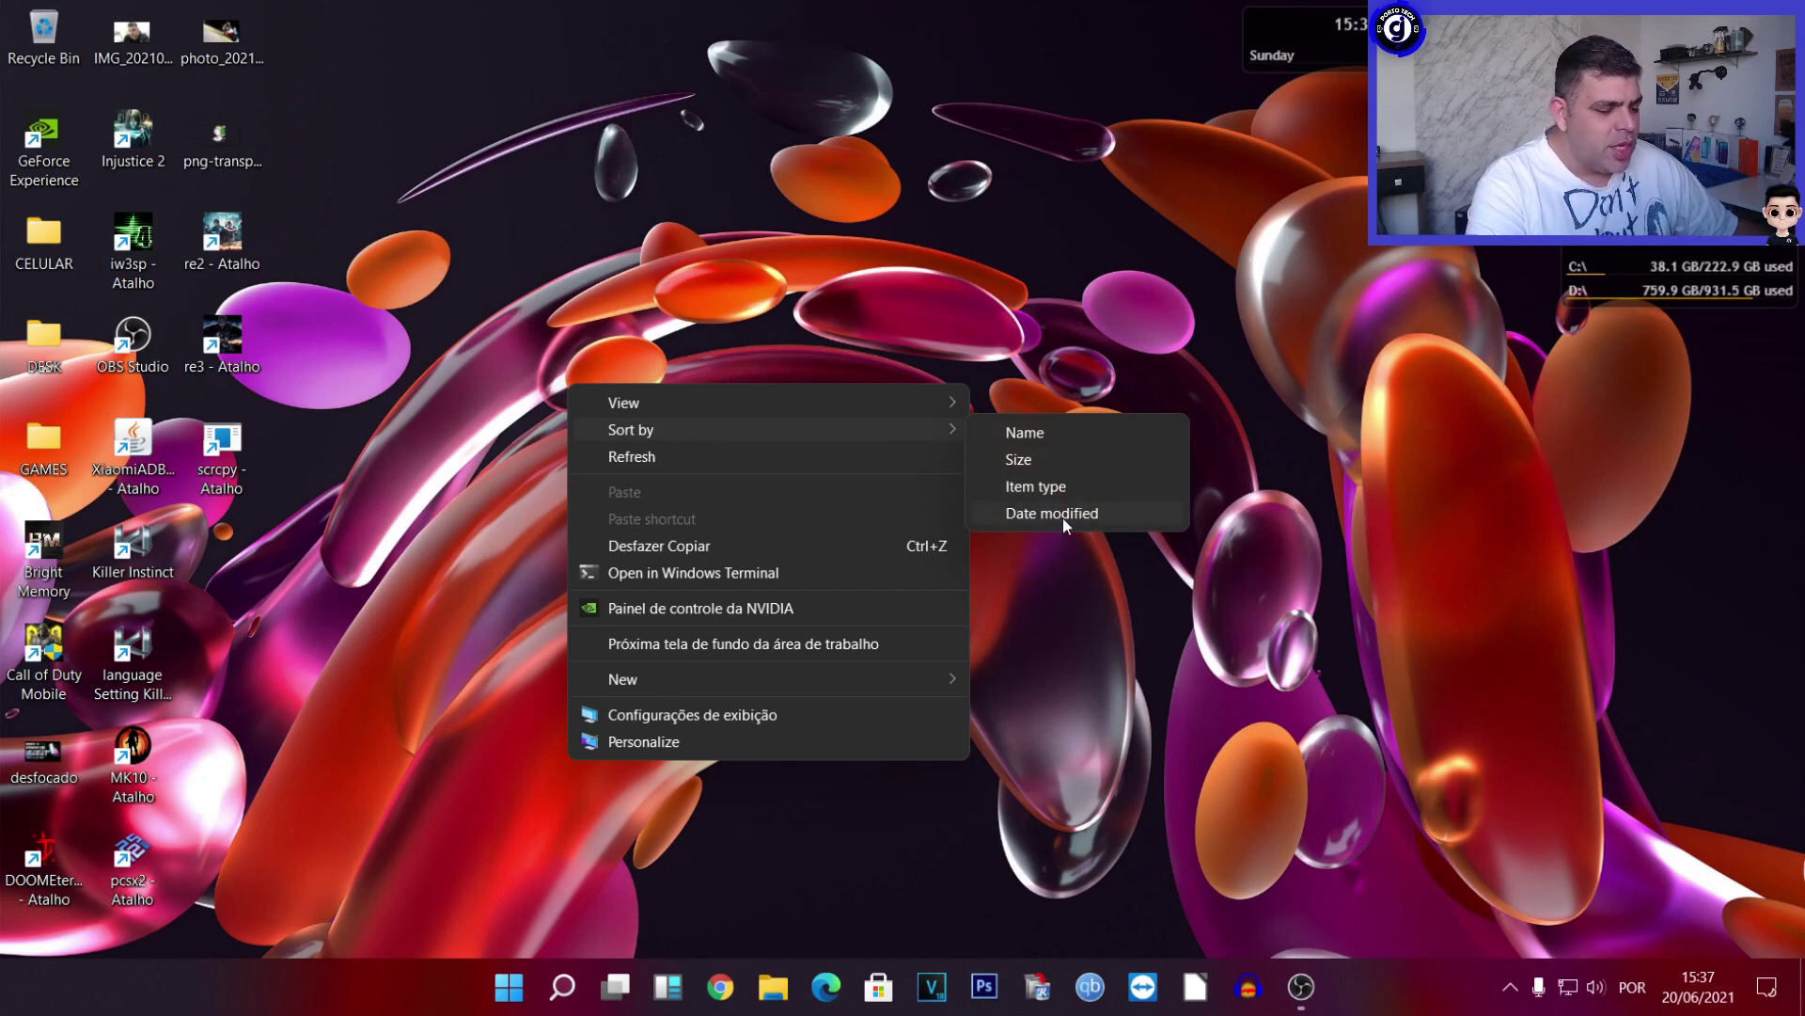
pyautogui.click(631, 458)
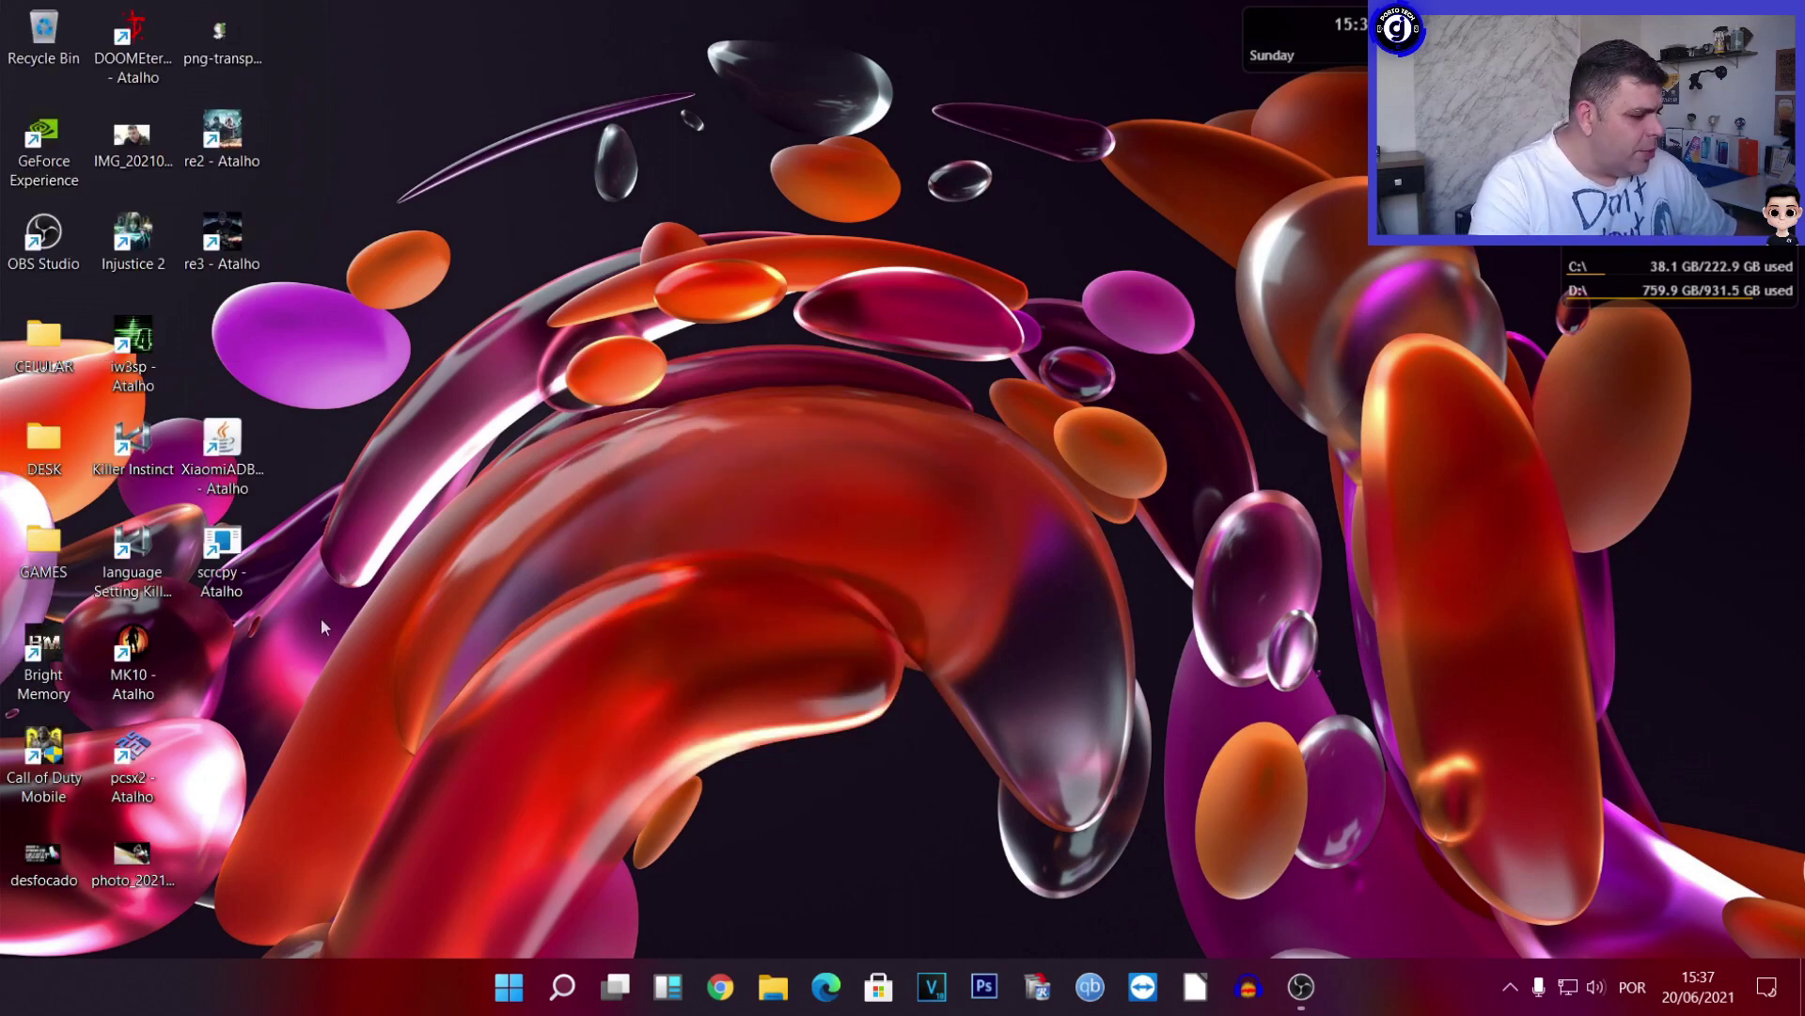
# Open the display settings from the desktop and turn on the night light schedule under Color.
pyautogui.rightClick(614, 429)
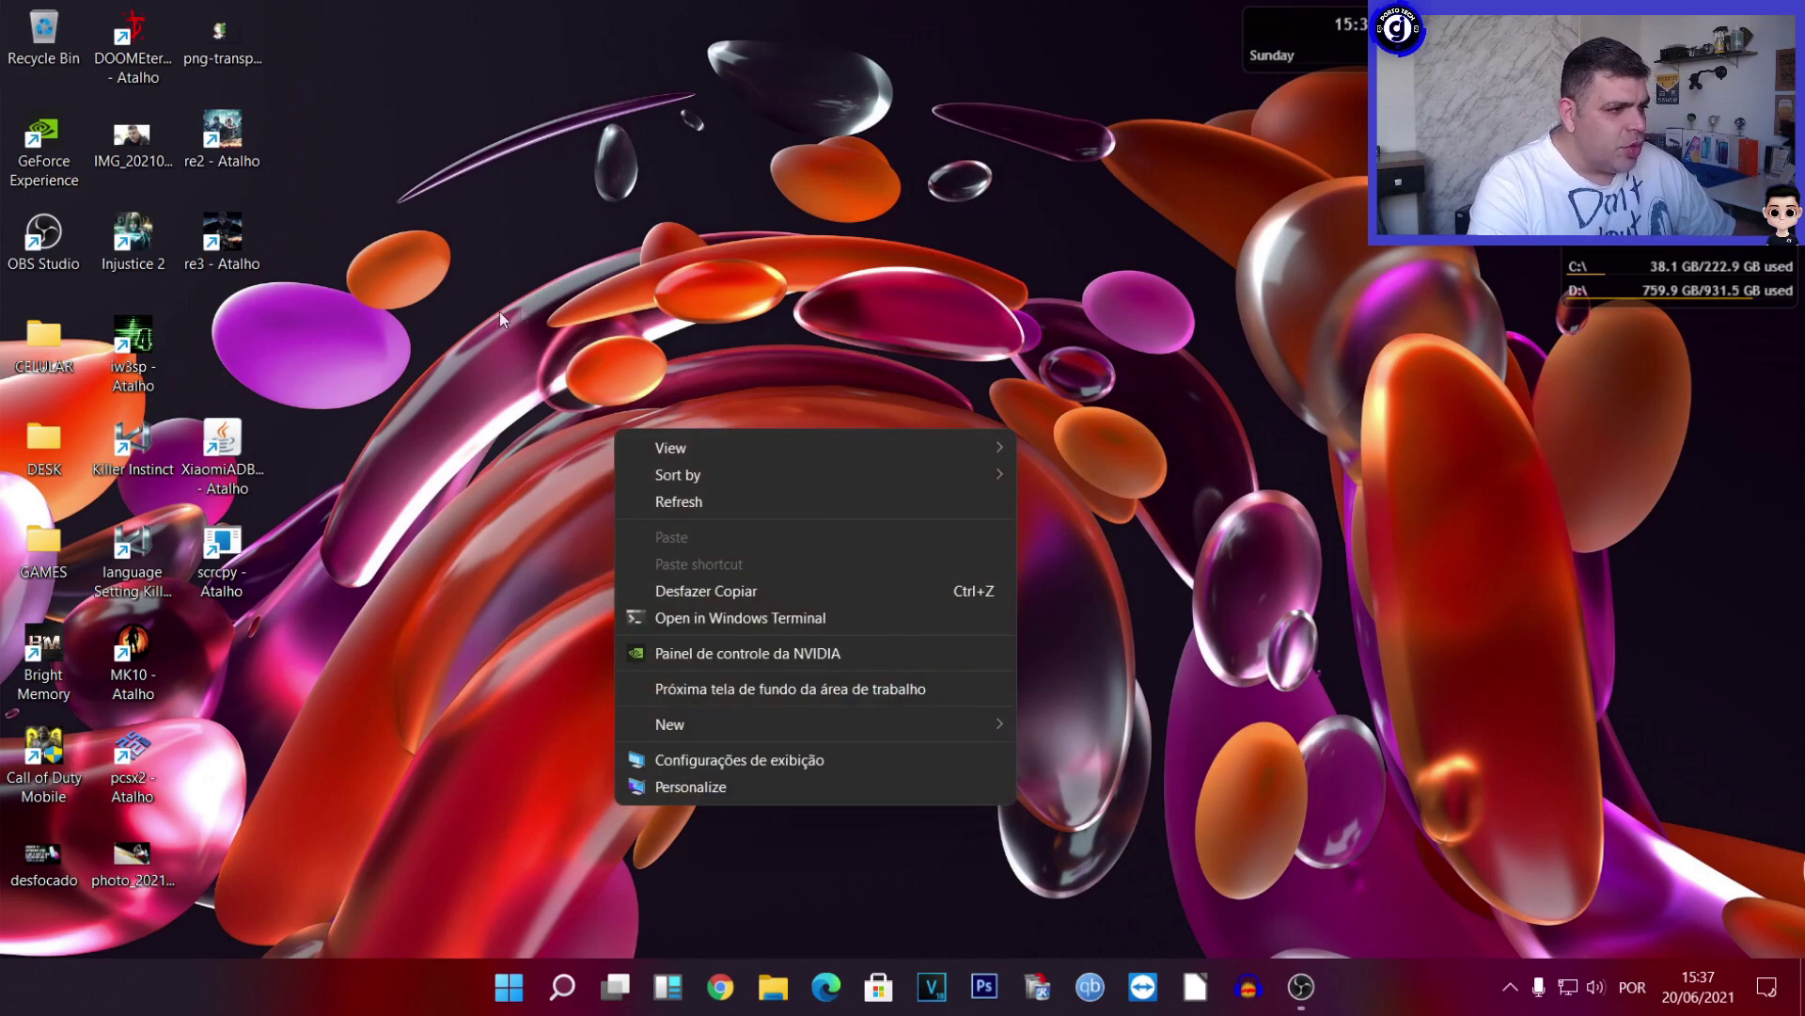
pyautogui.click(764, 758)
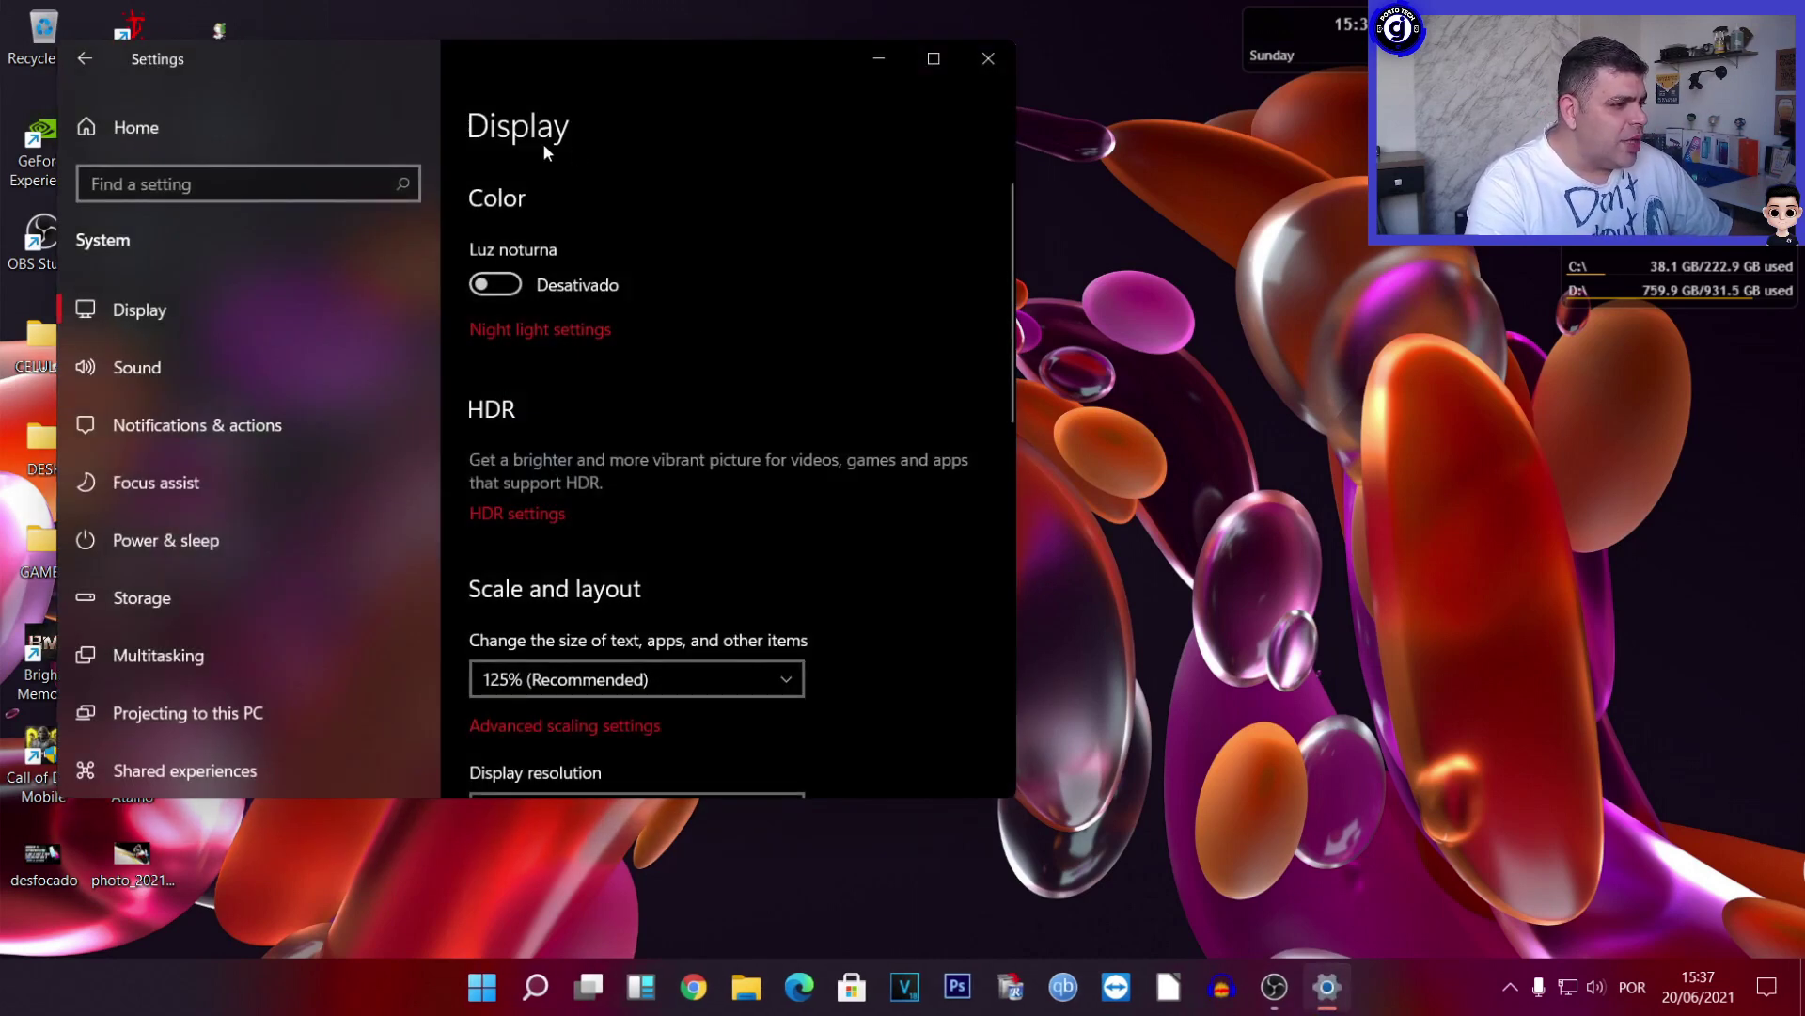
pyautogui.scroll(-8, 758, 359)
pyautogui.scroll(5, 758, 359)
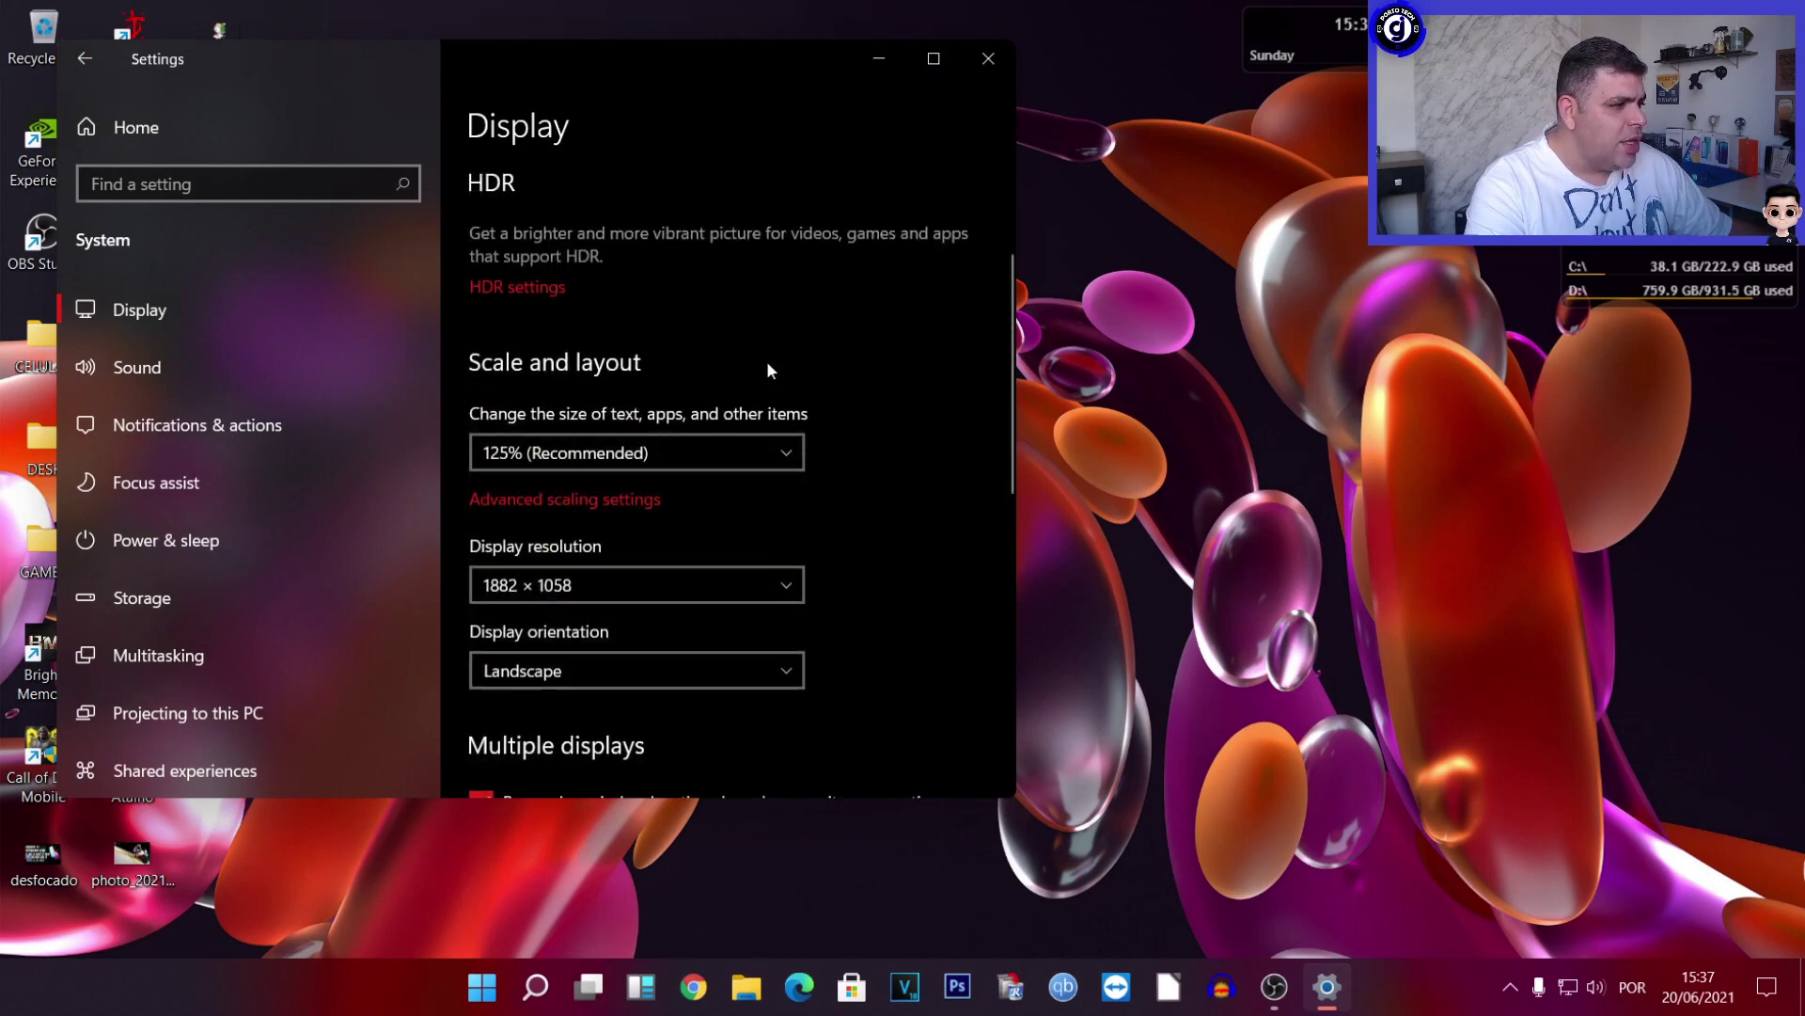
pyautogui.scroll(3, 766, 359)
pyautogui.click(498, 293)
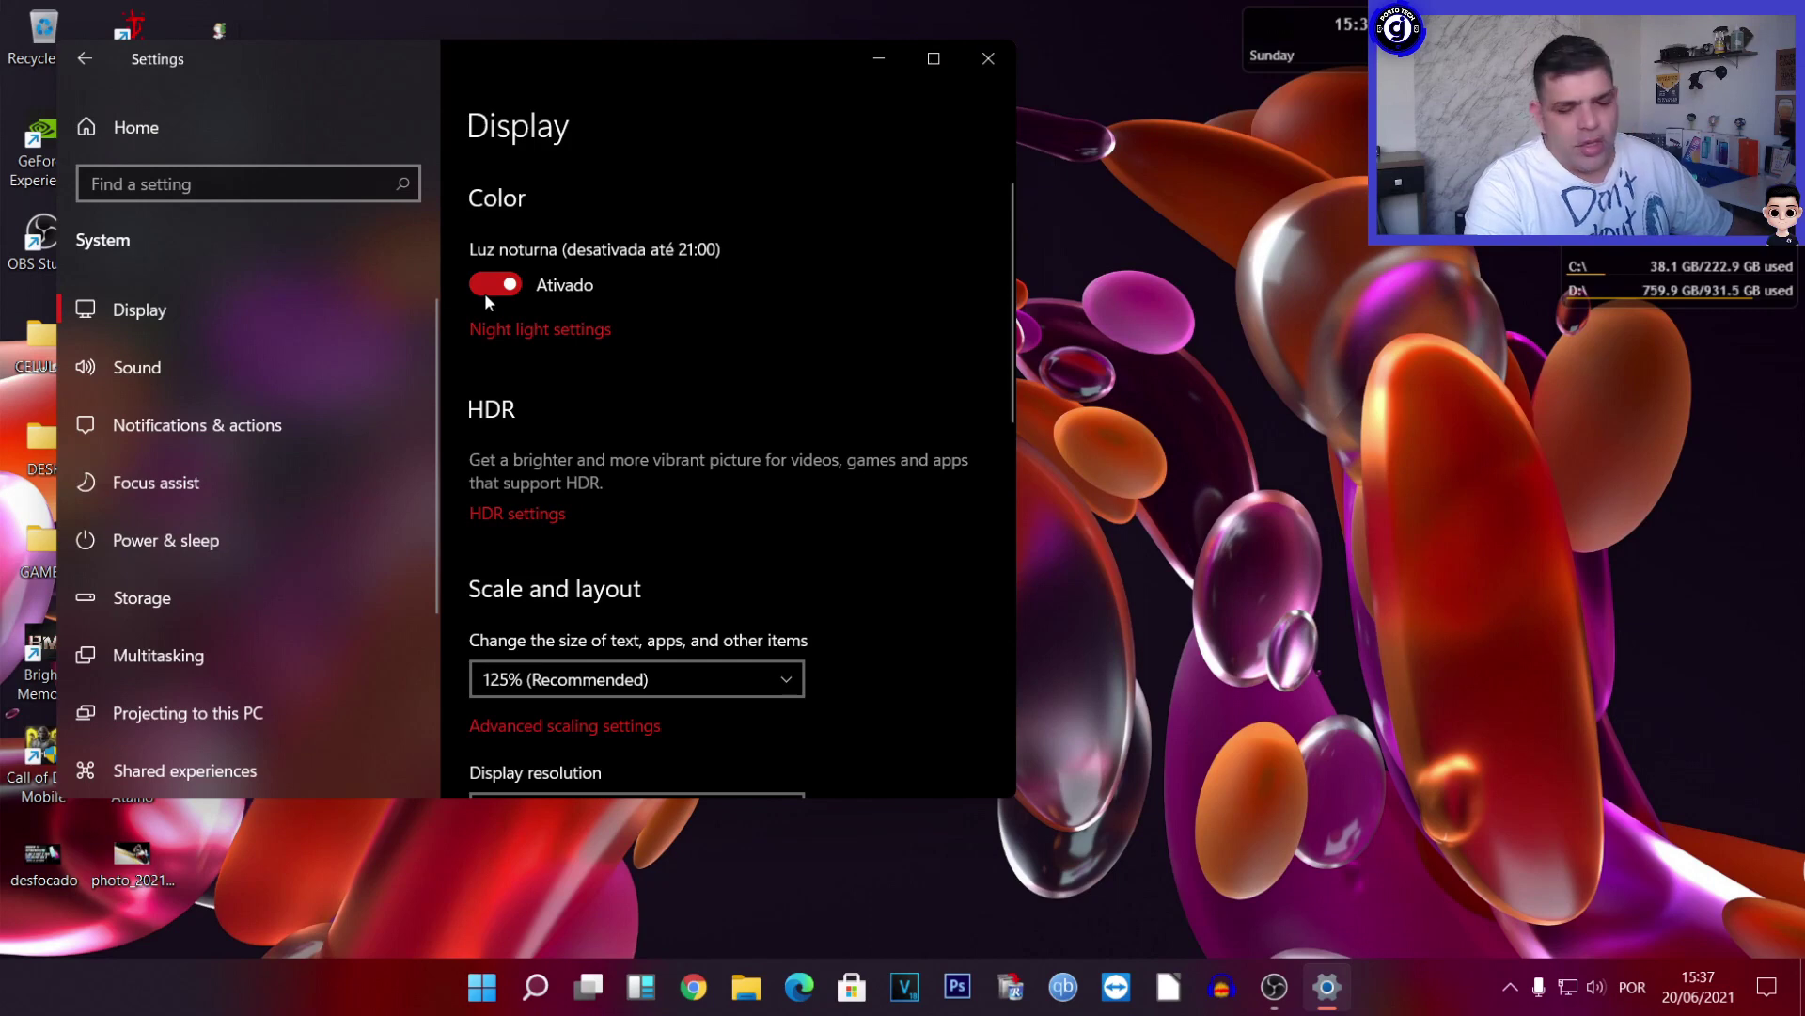
# Lower the night light strength slightly, try activating it immediately, and return to the display settings.
pyautogui.click(523, 329)
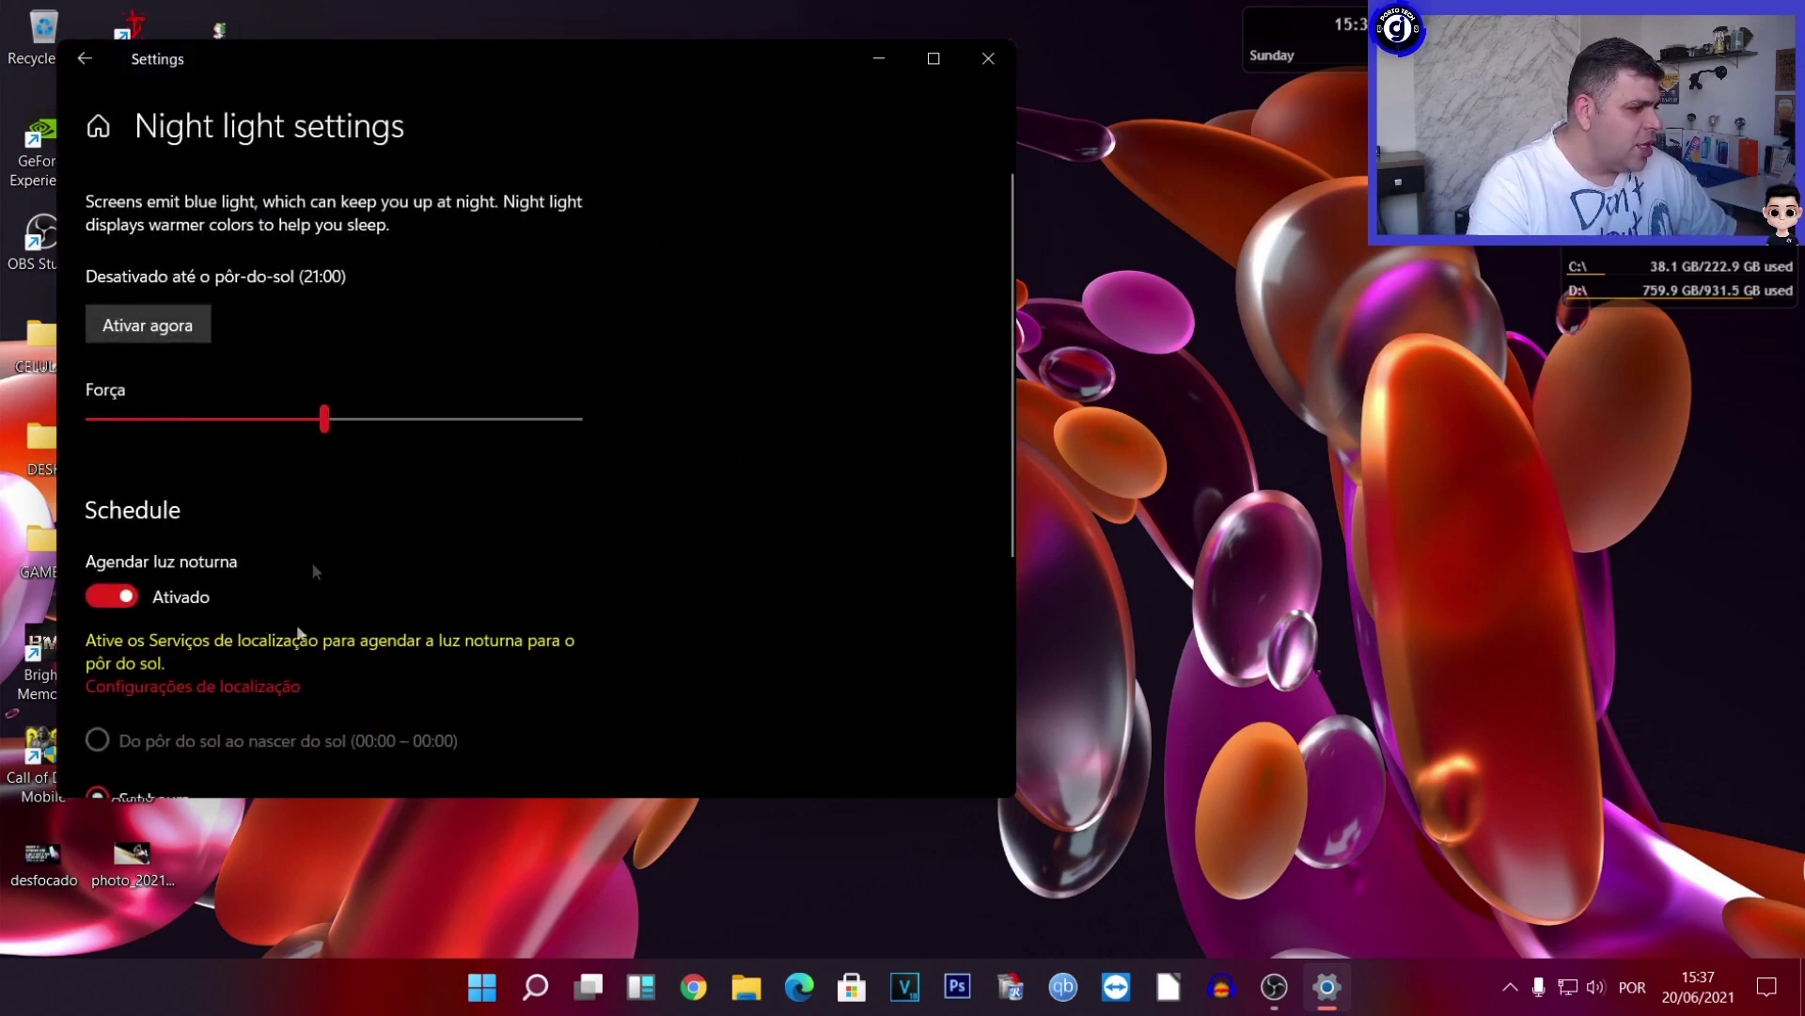
pyautogui.scroll(-2, 335, 381)
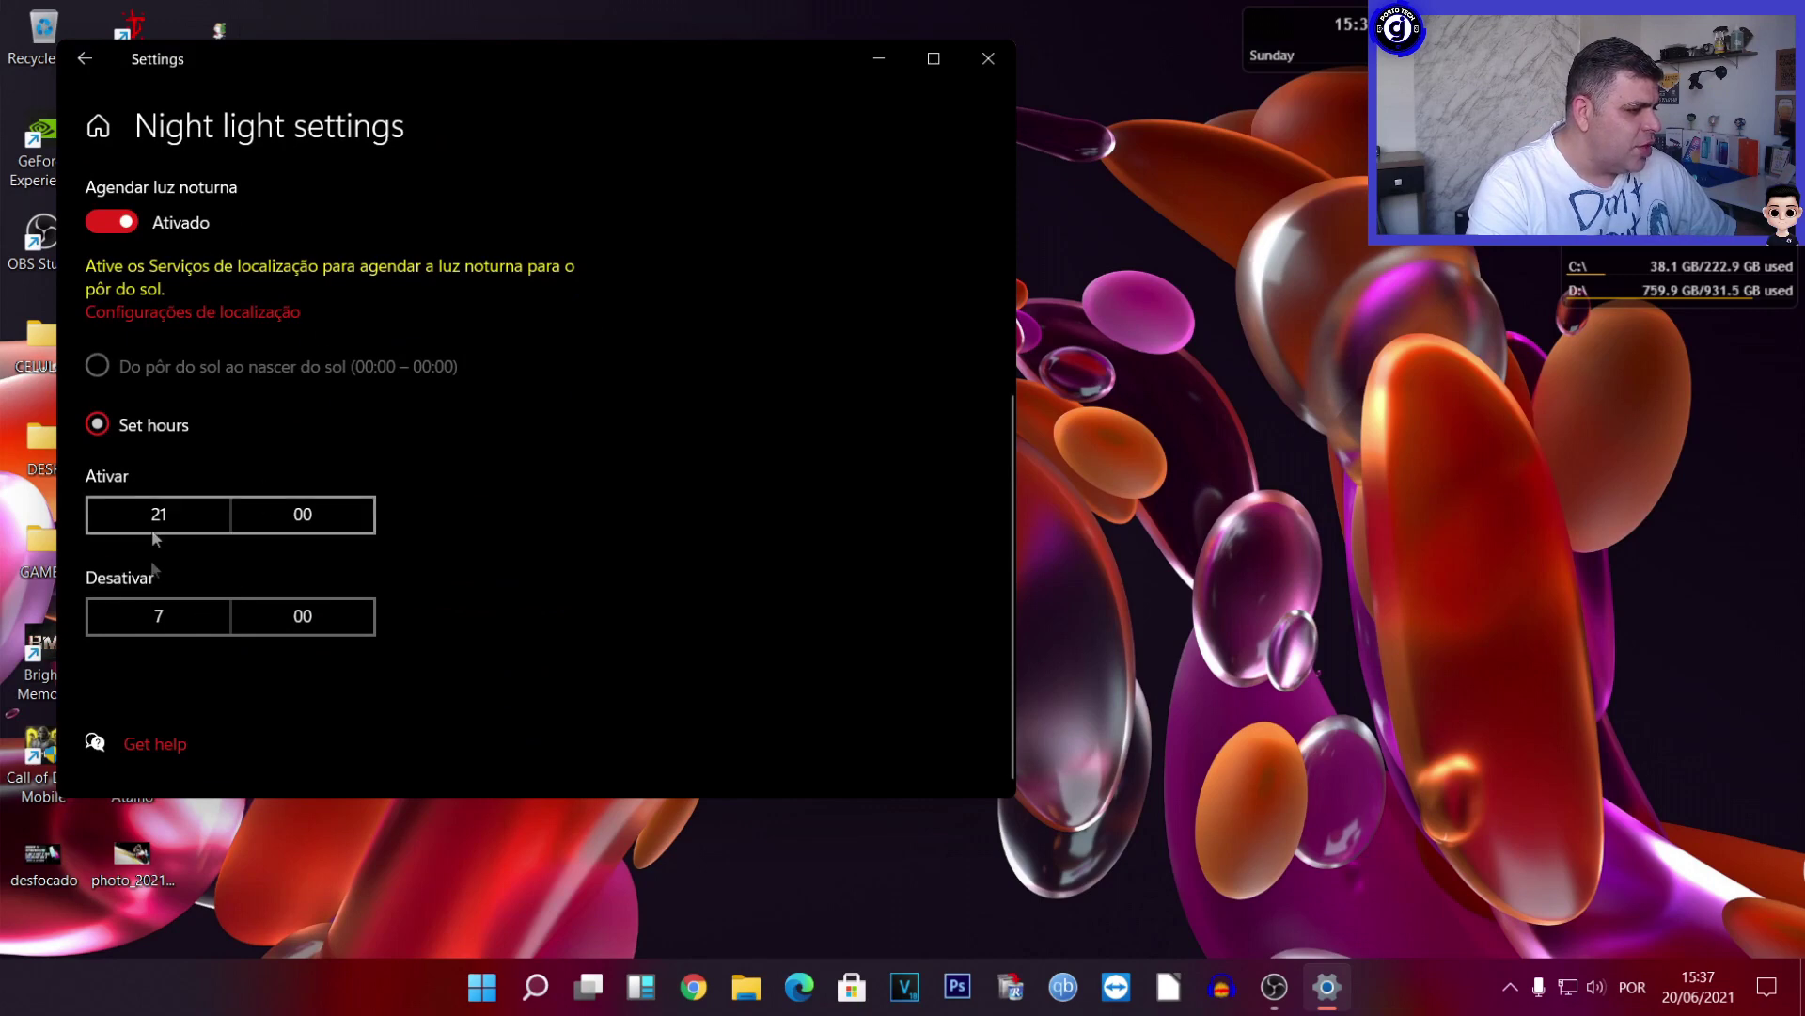
pyautogui.scroll(3, 341, 546)
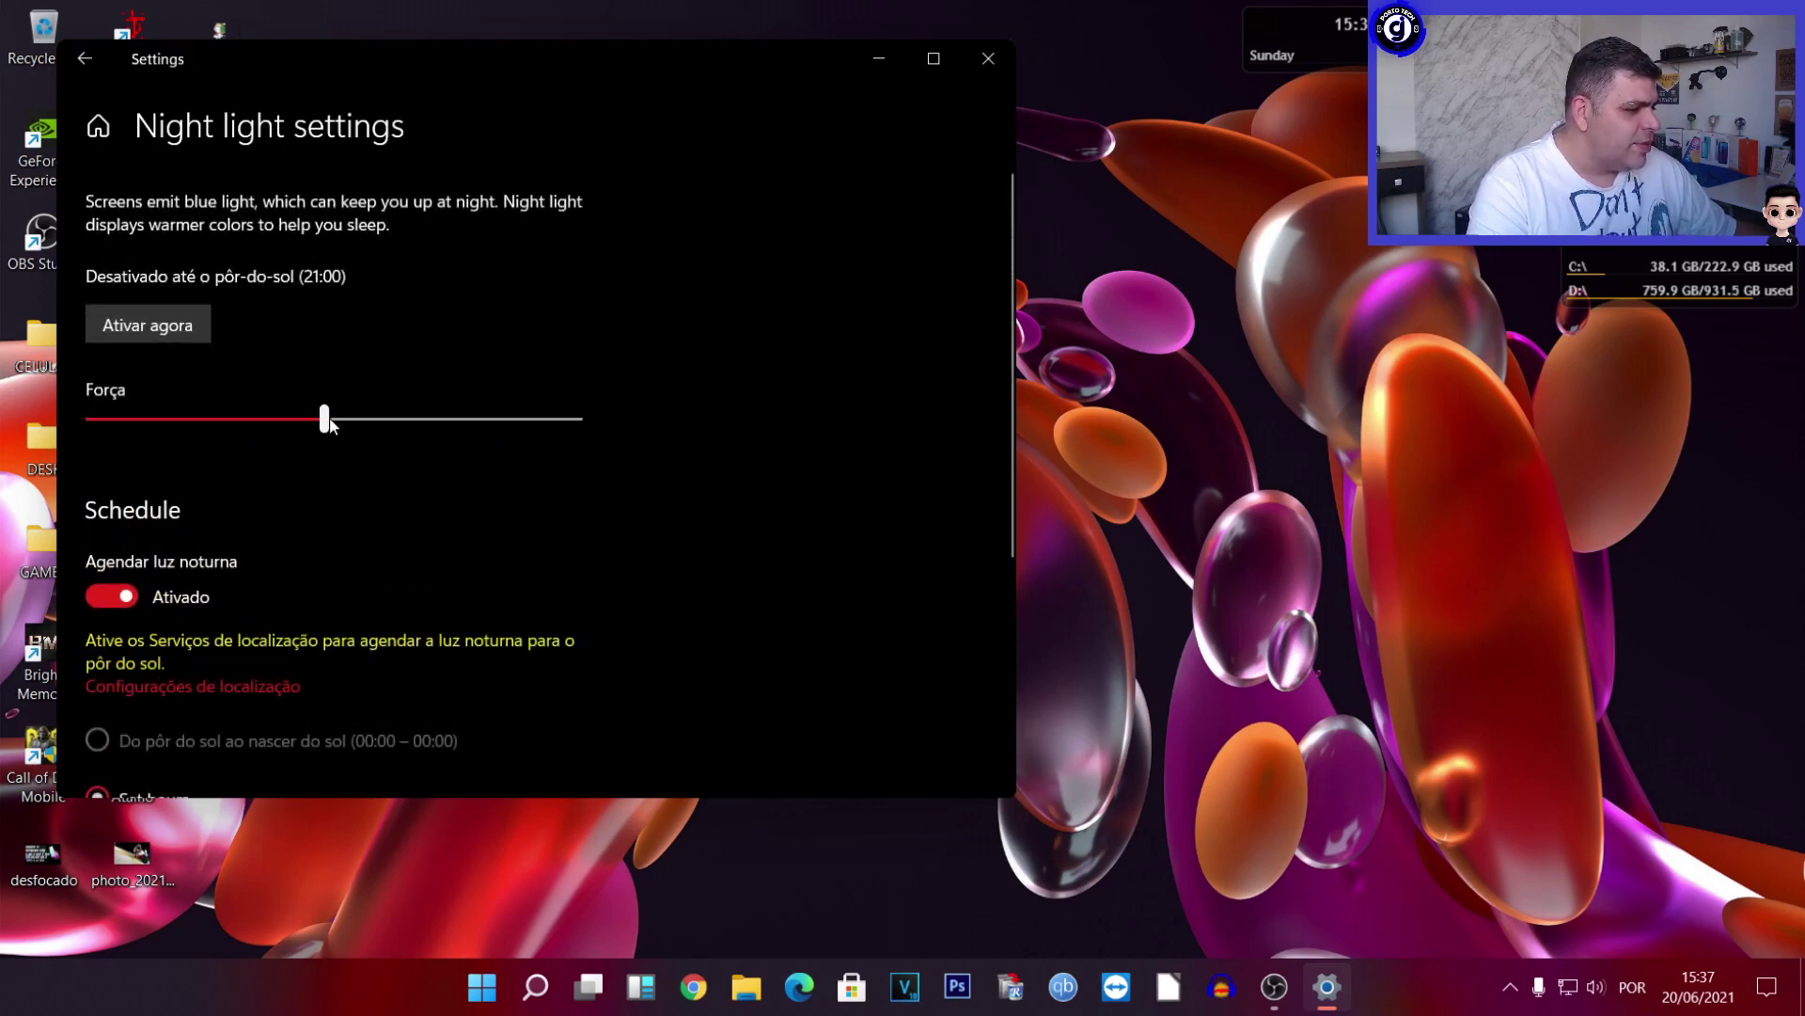
pyautogui.moveTo(331, 424)
pyautogui.mouseDown()
pyautogui.moveTo(498, 421)
pyautogui.moveTo(230, 422)
pyautogui.moveTo(508, 419)
pyautogui.moveTo(121, 415)
pyautogui.moveTo(331, 415)
pyautogui.moveTo(310, 420)
pyautogui.mouseUp()
pyautogui.click(136, 324)
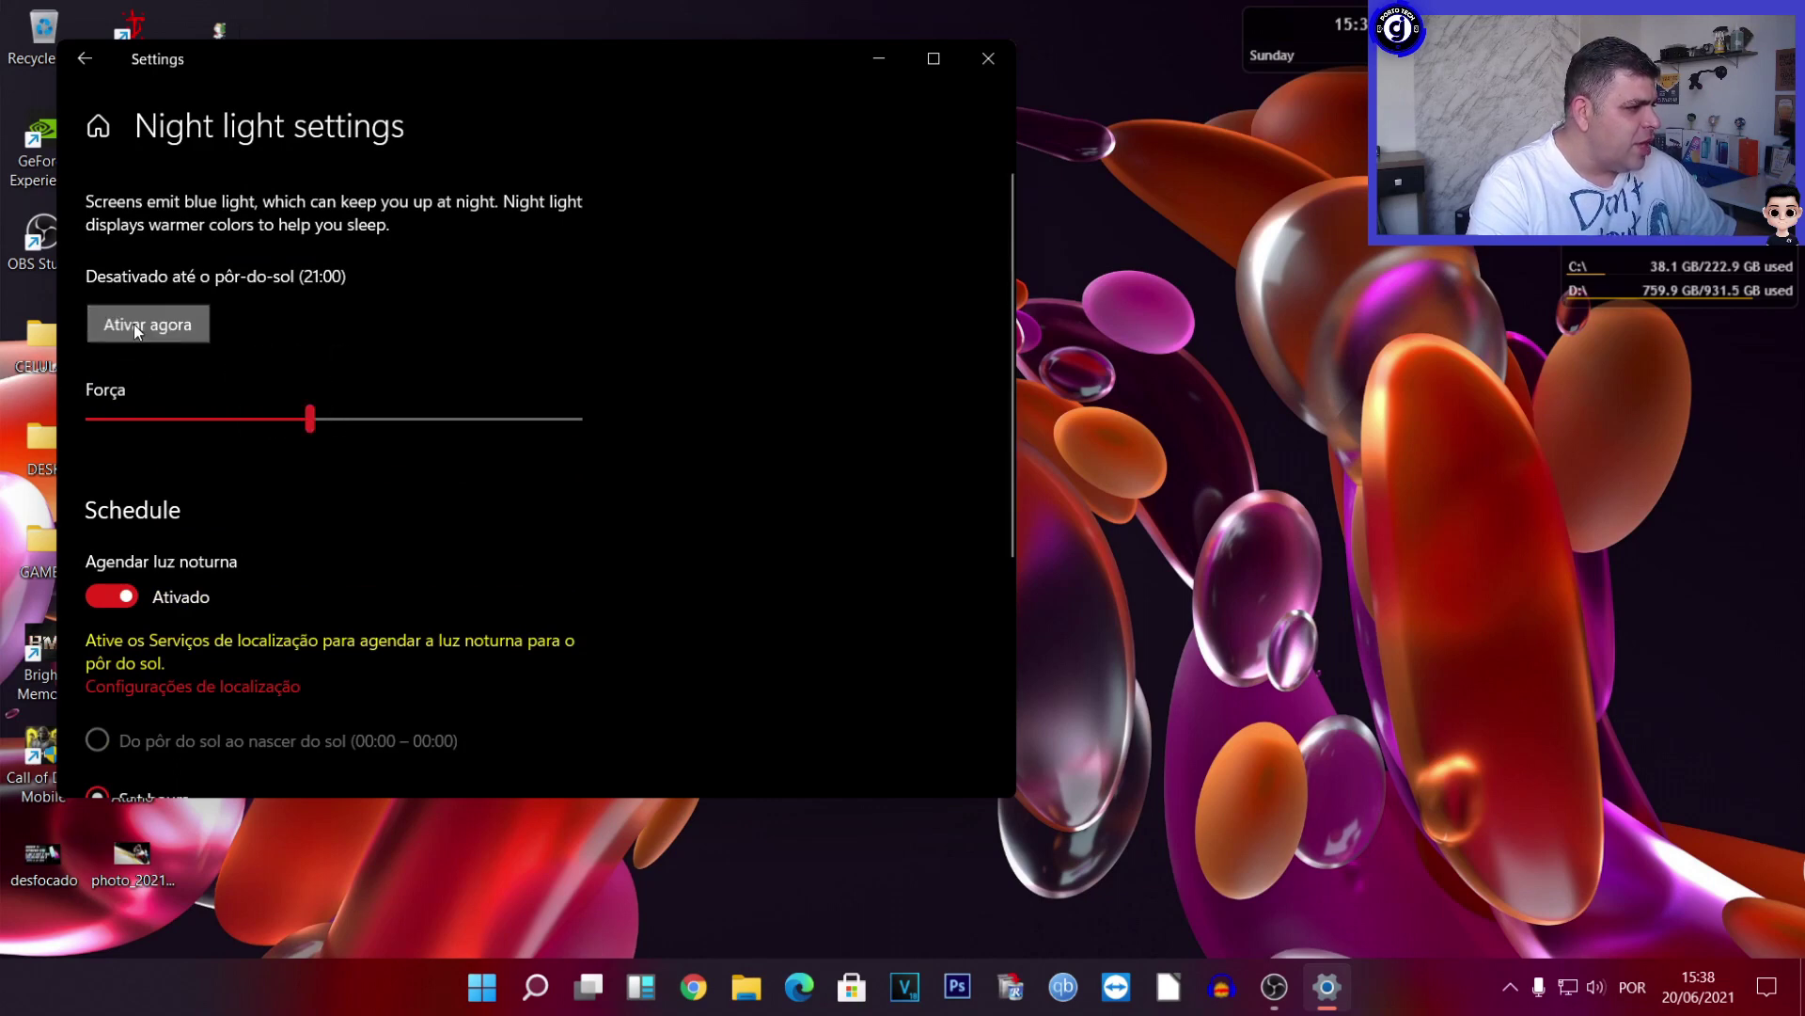
pyautogui.click(155, 324)
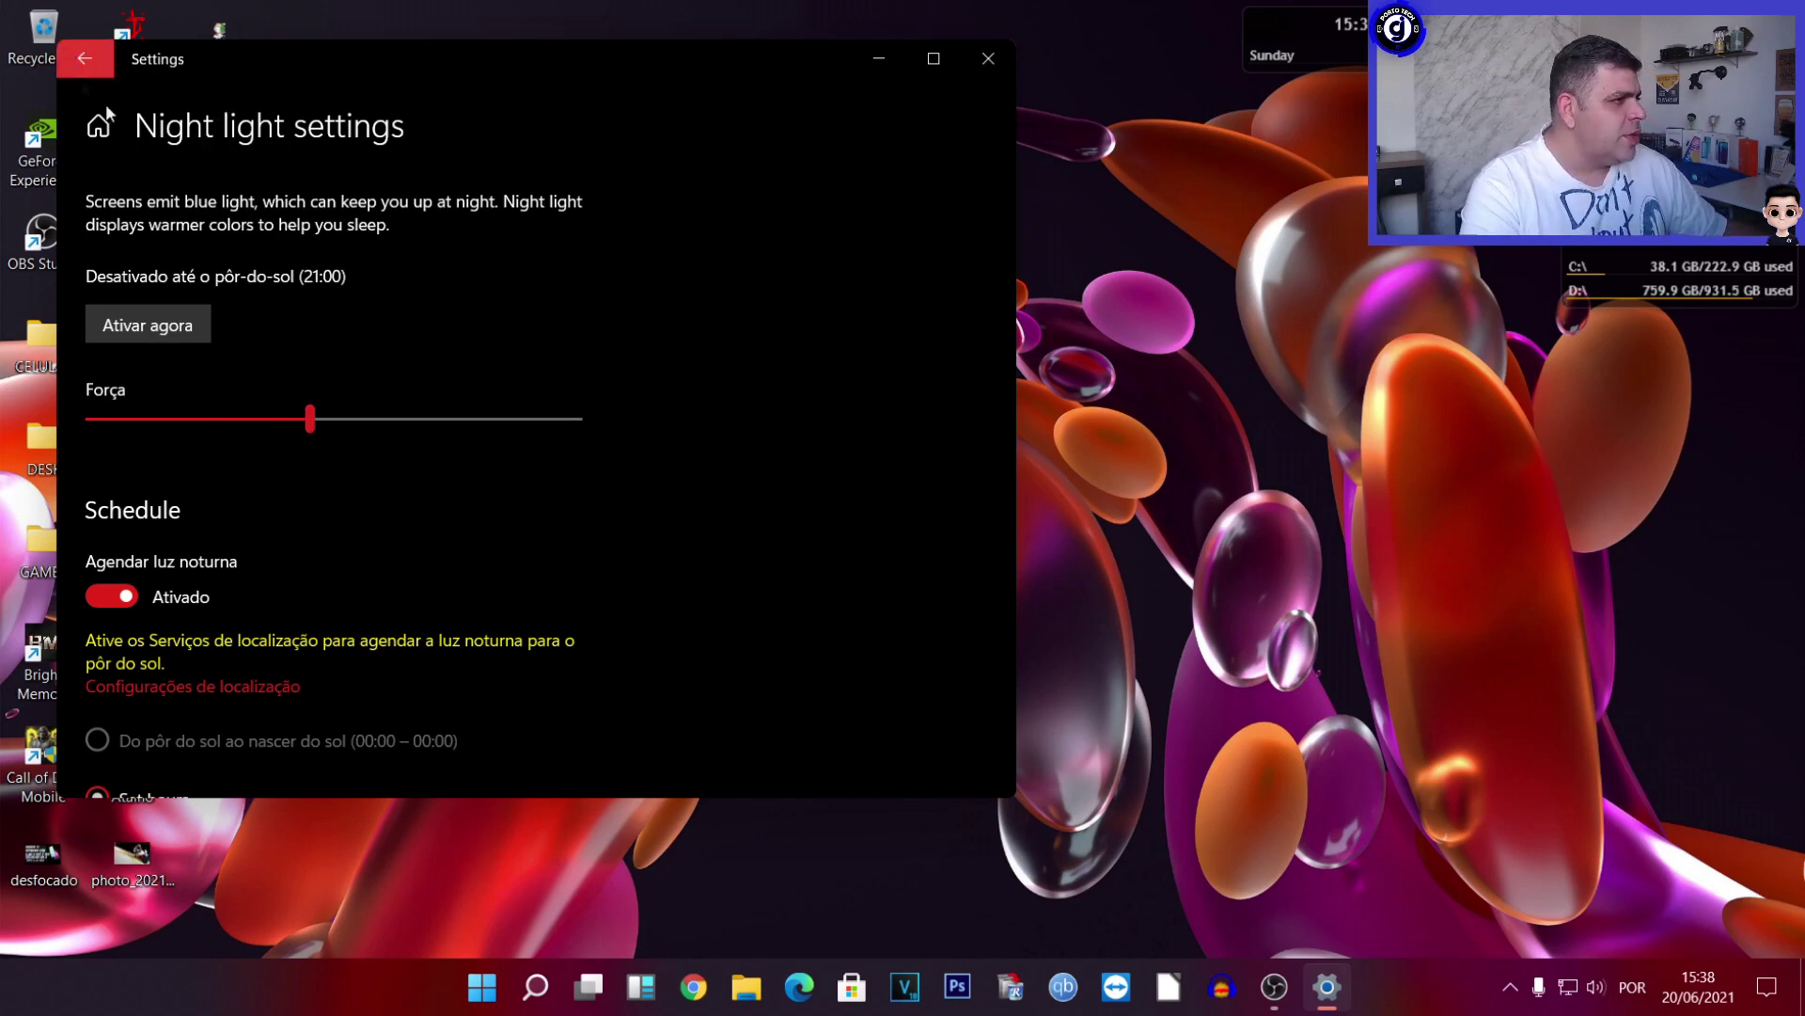
pyautogui.click(84, 59)
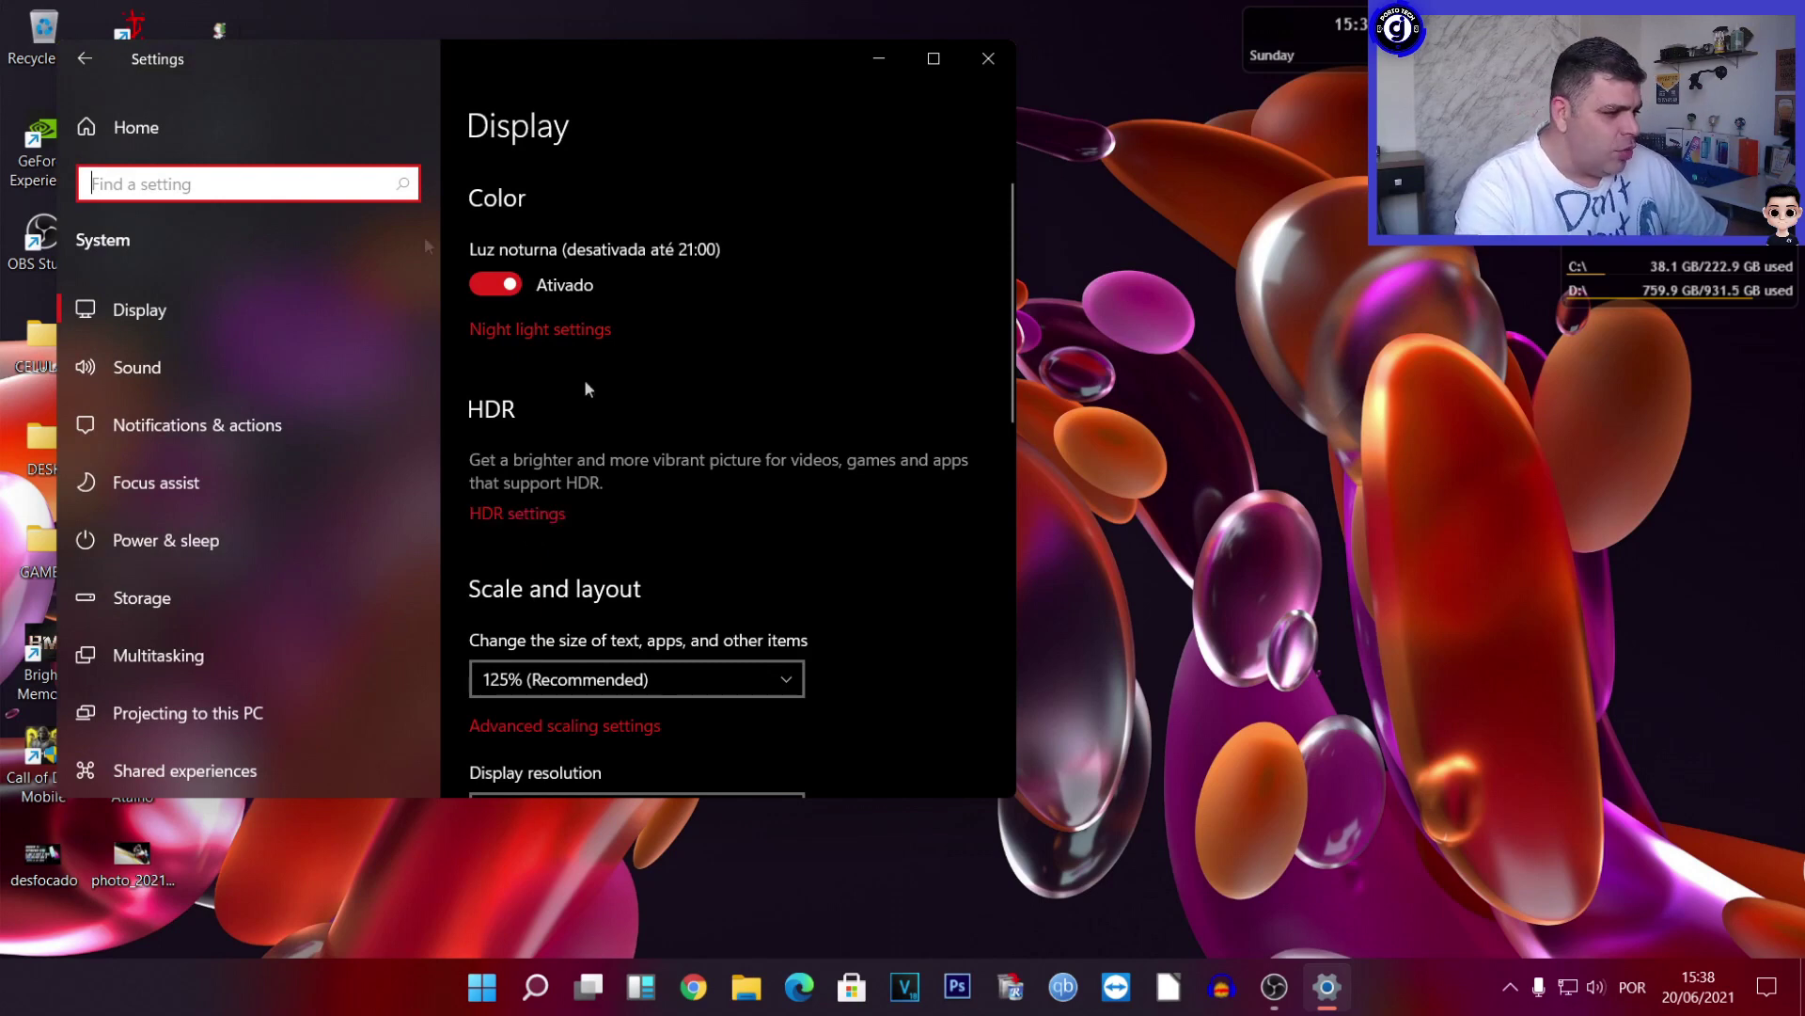
# Set the display resolution to 1920 × 1080 (Recommended) and keep the changes.
pyautogui.scroll(-2, 712, 545)
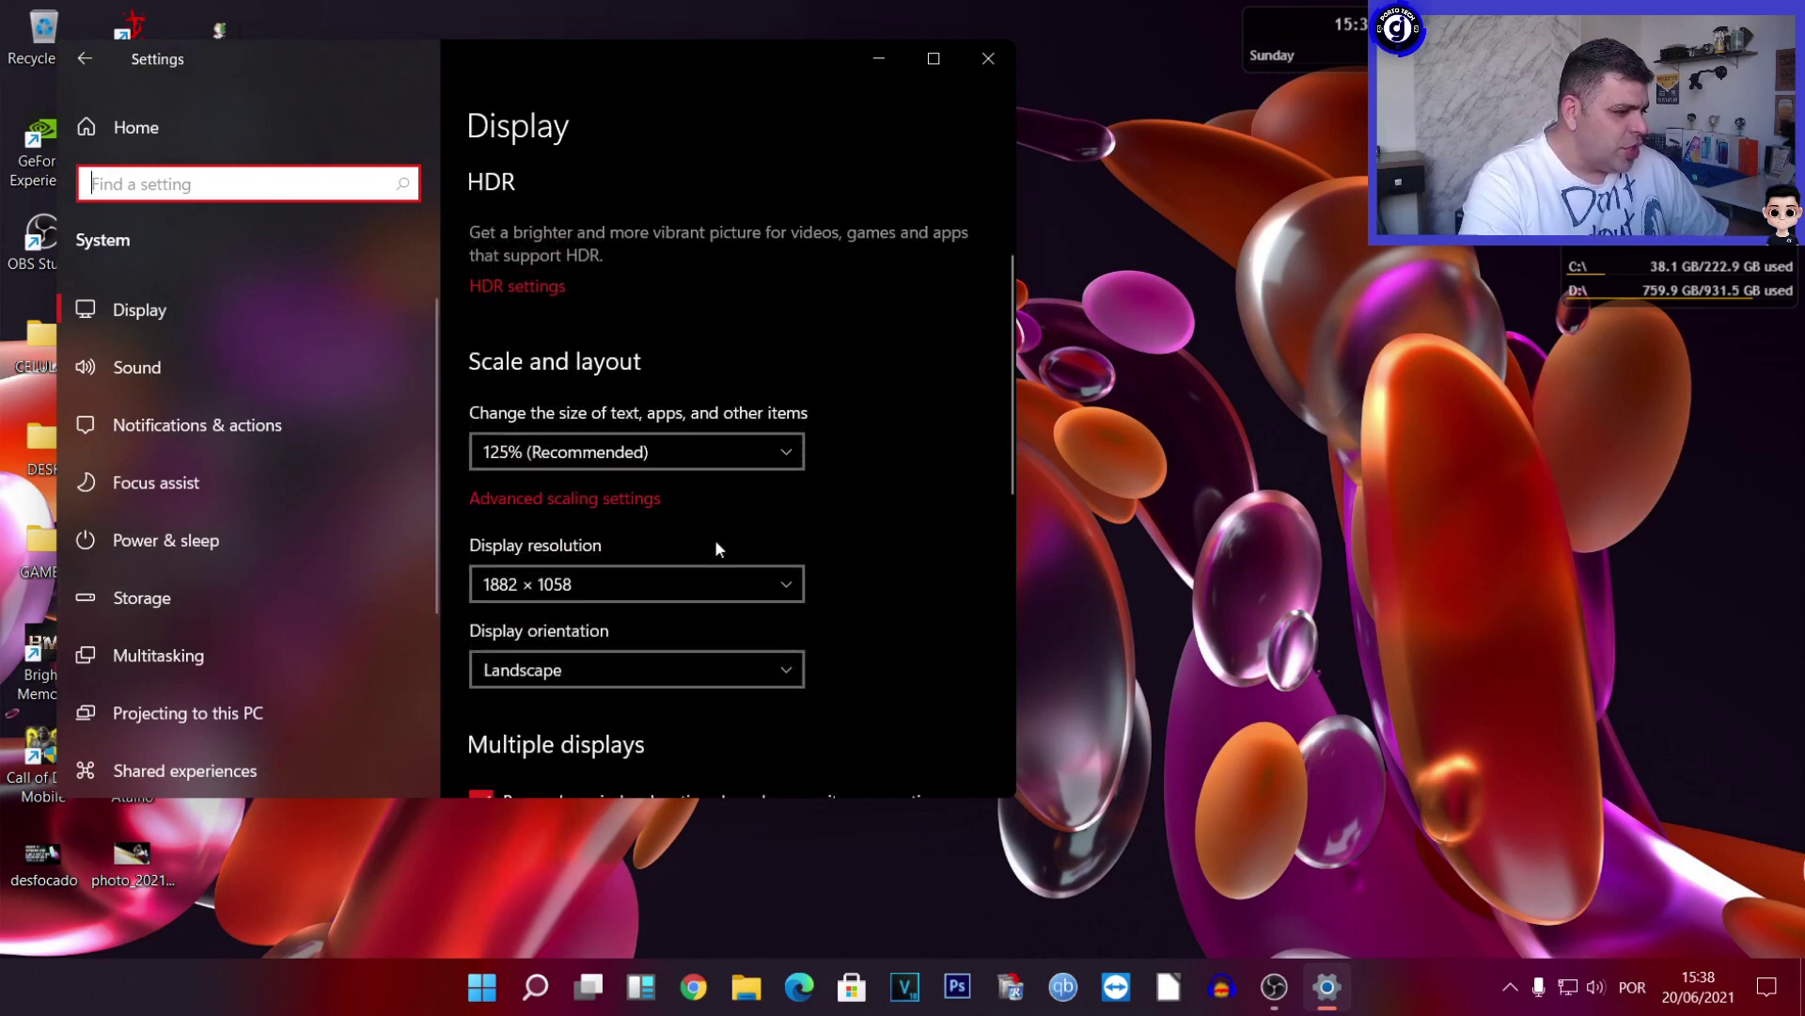
pyautogui.click(785, 458)
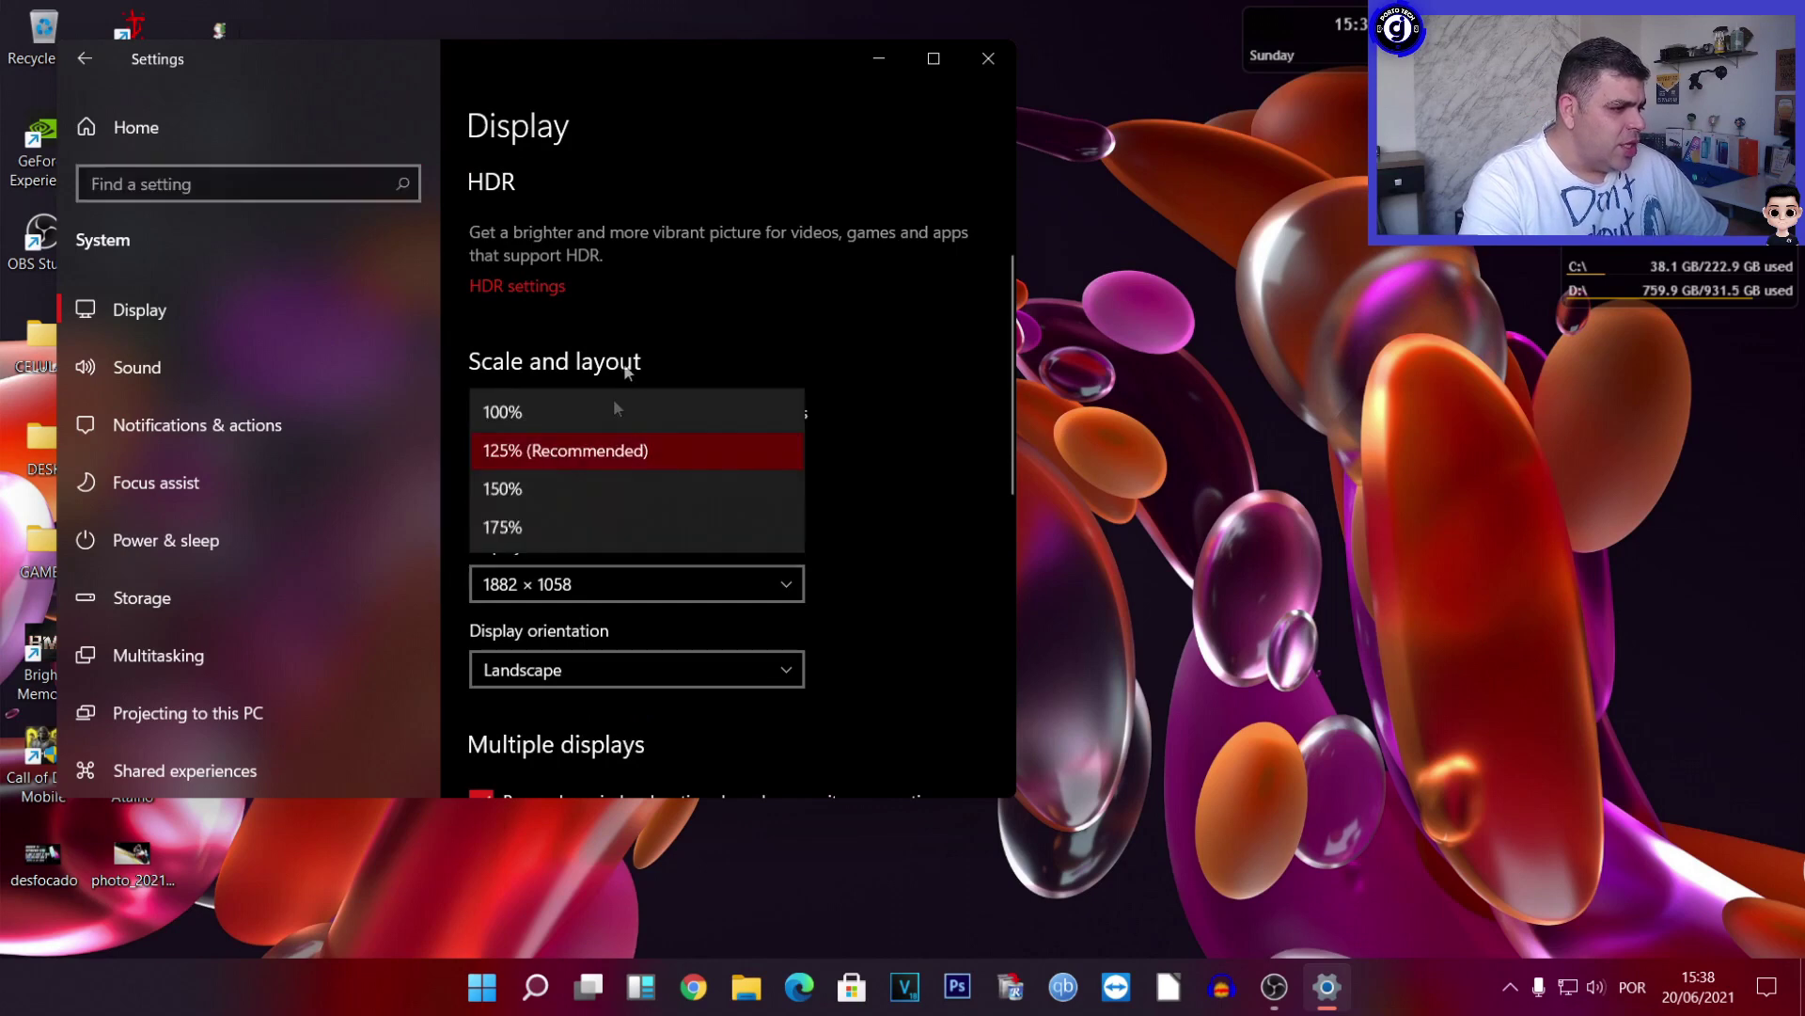
pyautogui.click(861, 494)
pyautogui.click(788, 586)
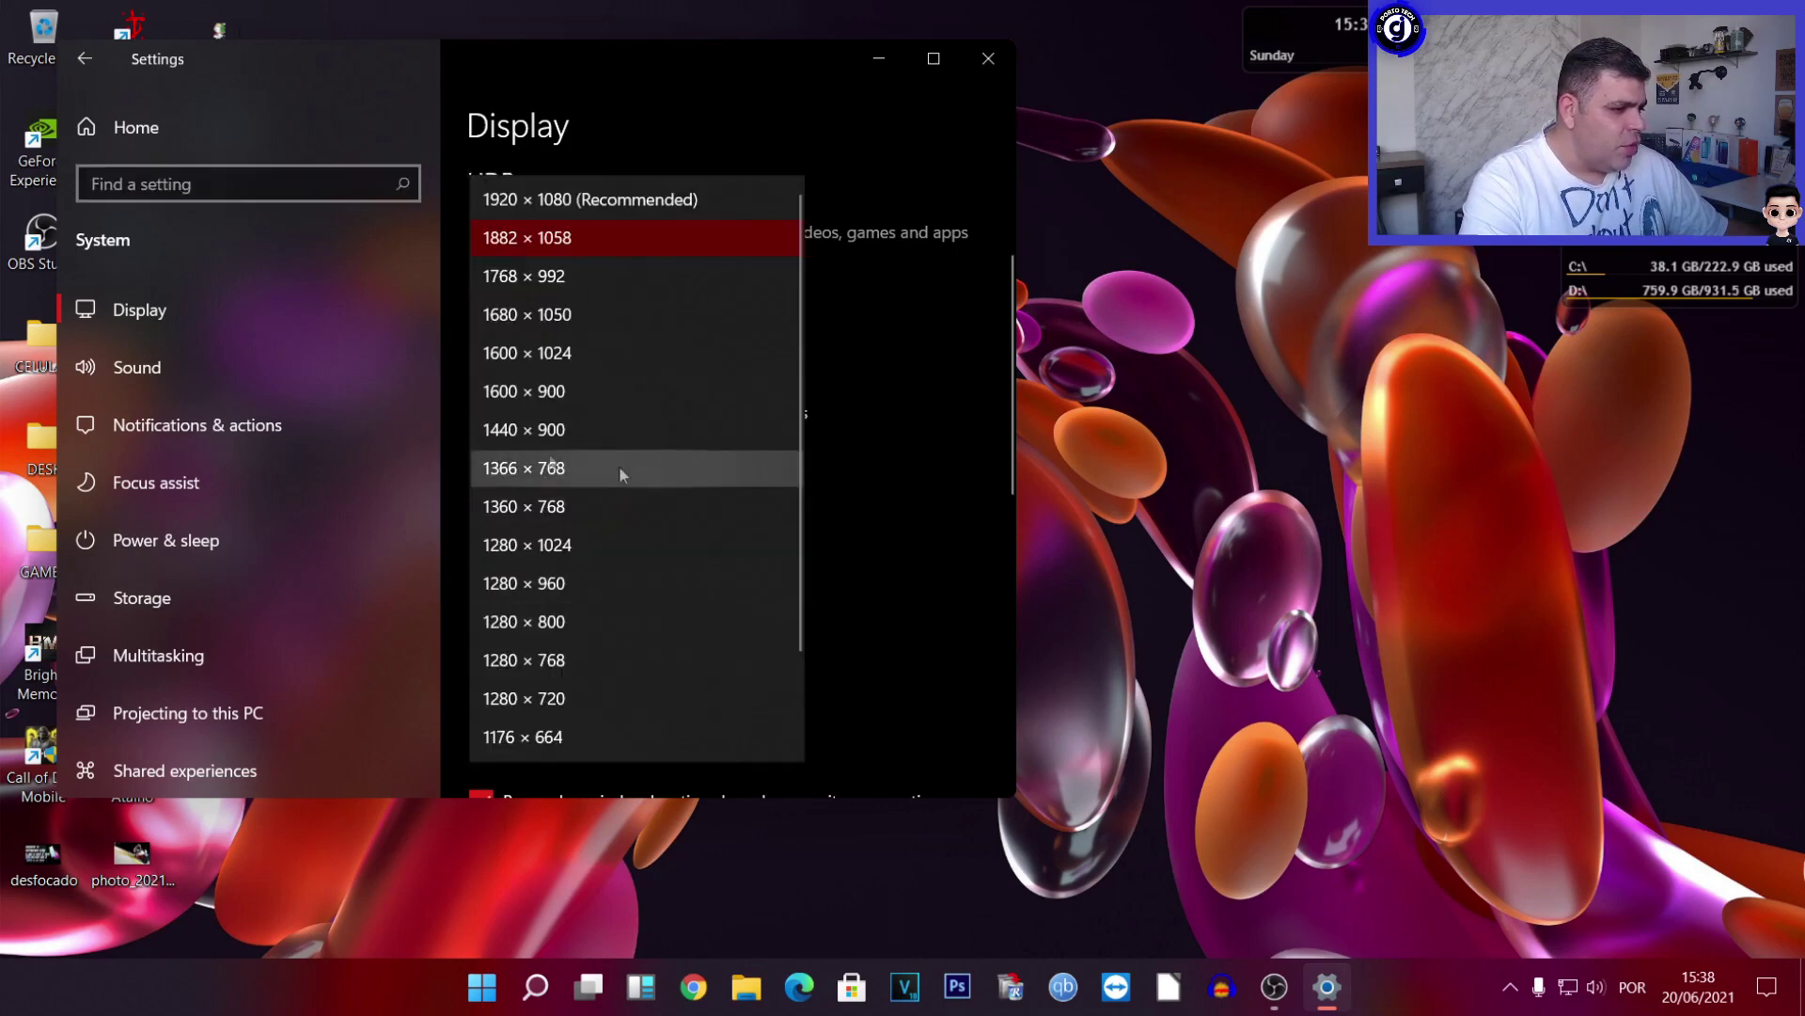
pyautogui.click(575, 201)
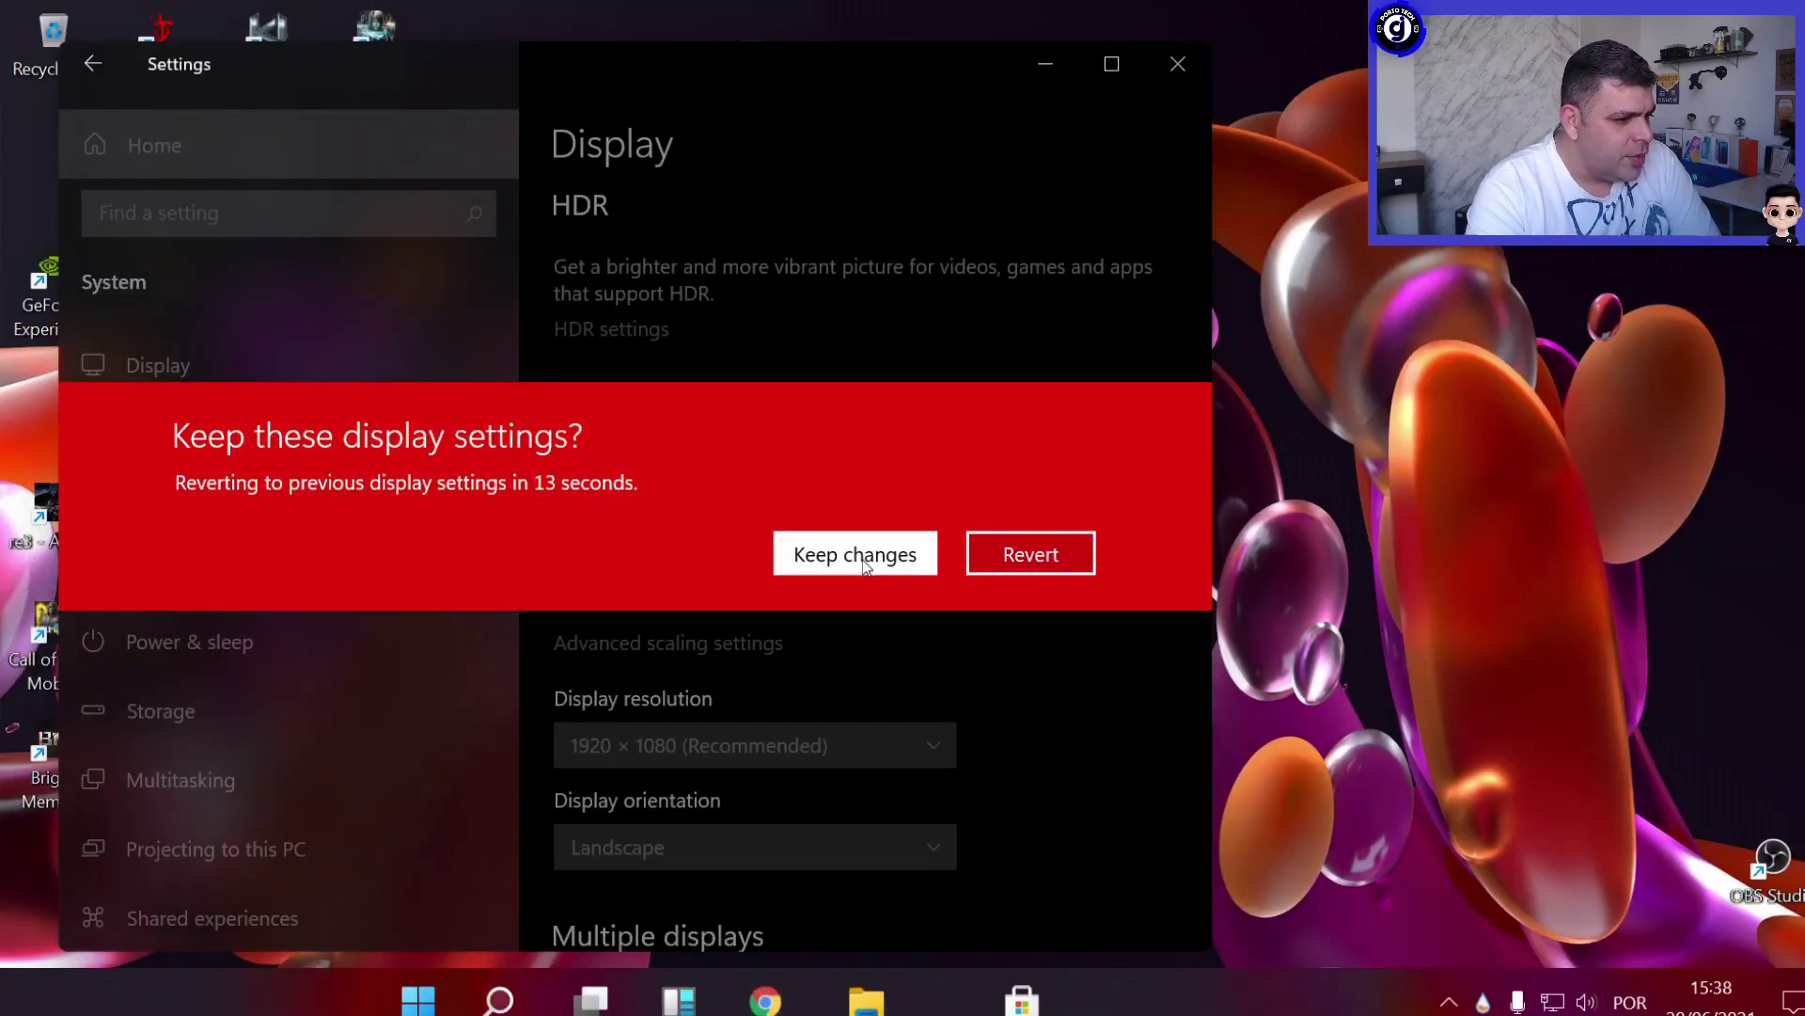
pyautogui.click(856, 553)
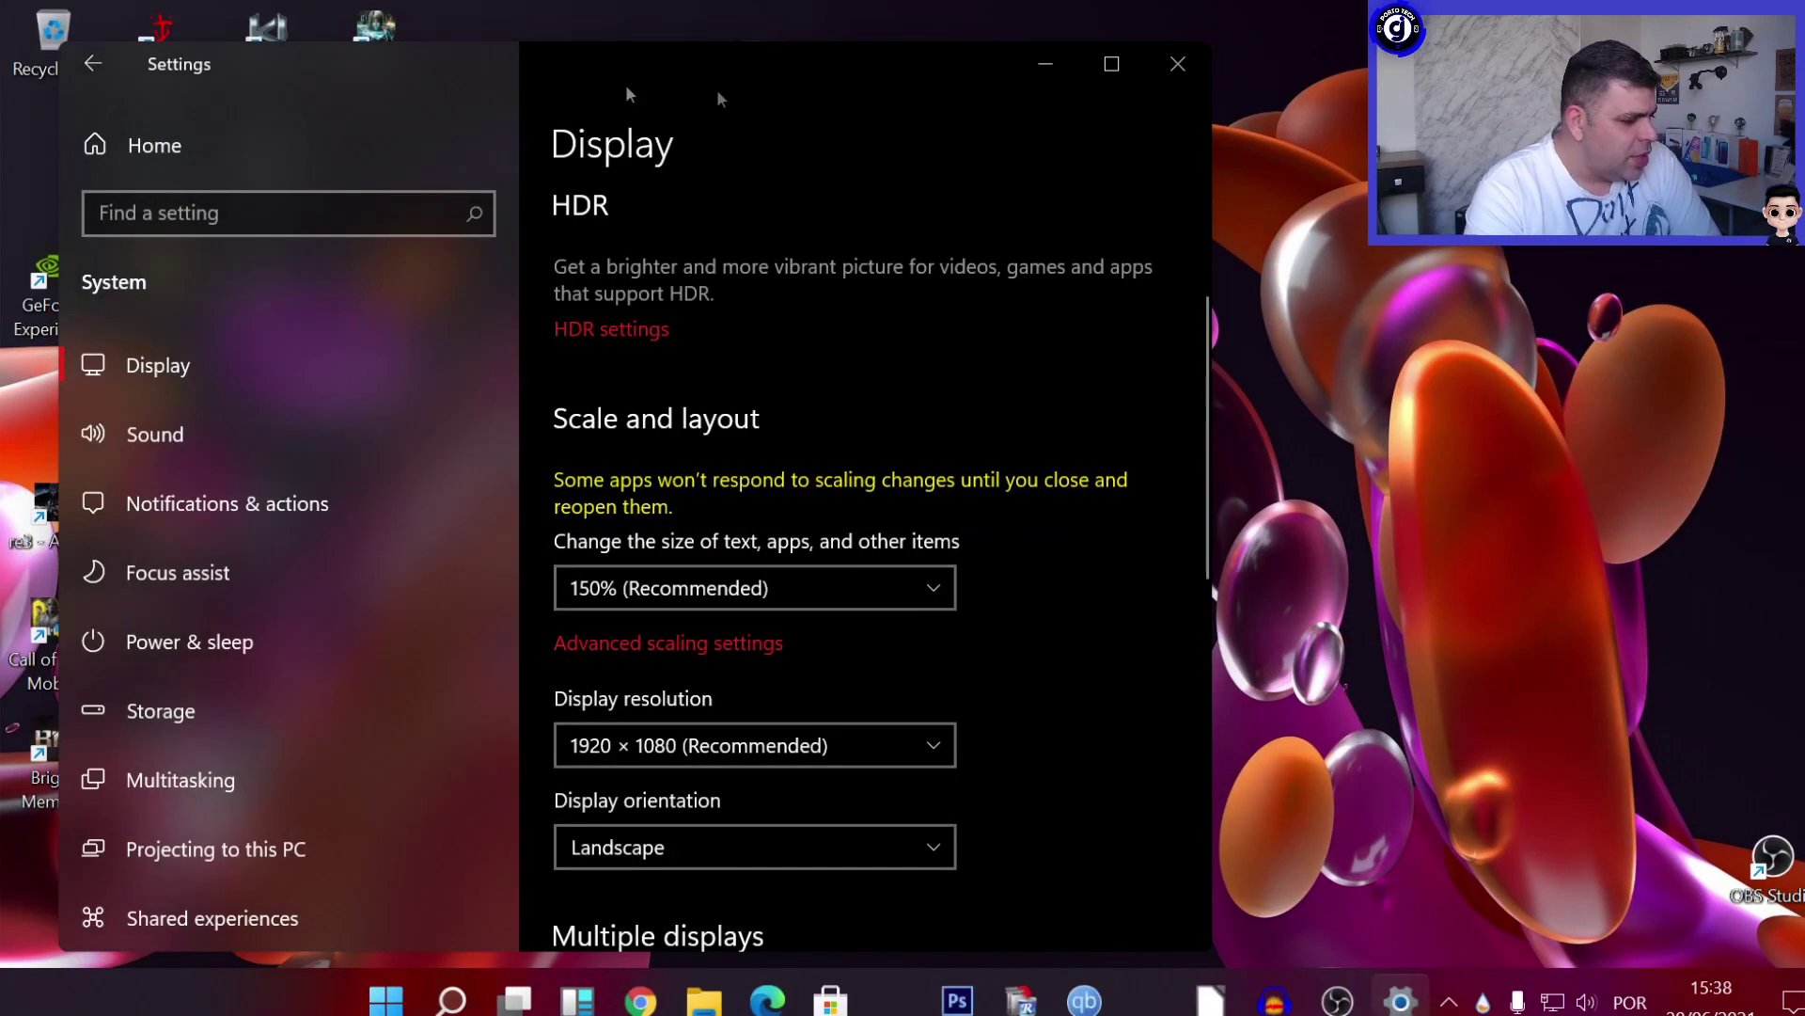
# Set the size of text, apps, and other items to 125% and close the display settings.
pyautogui.click(724, 590)
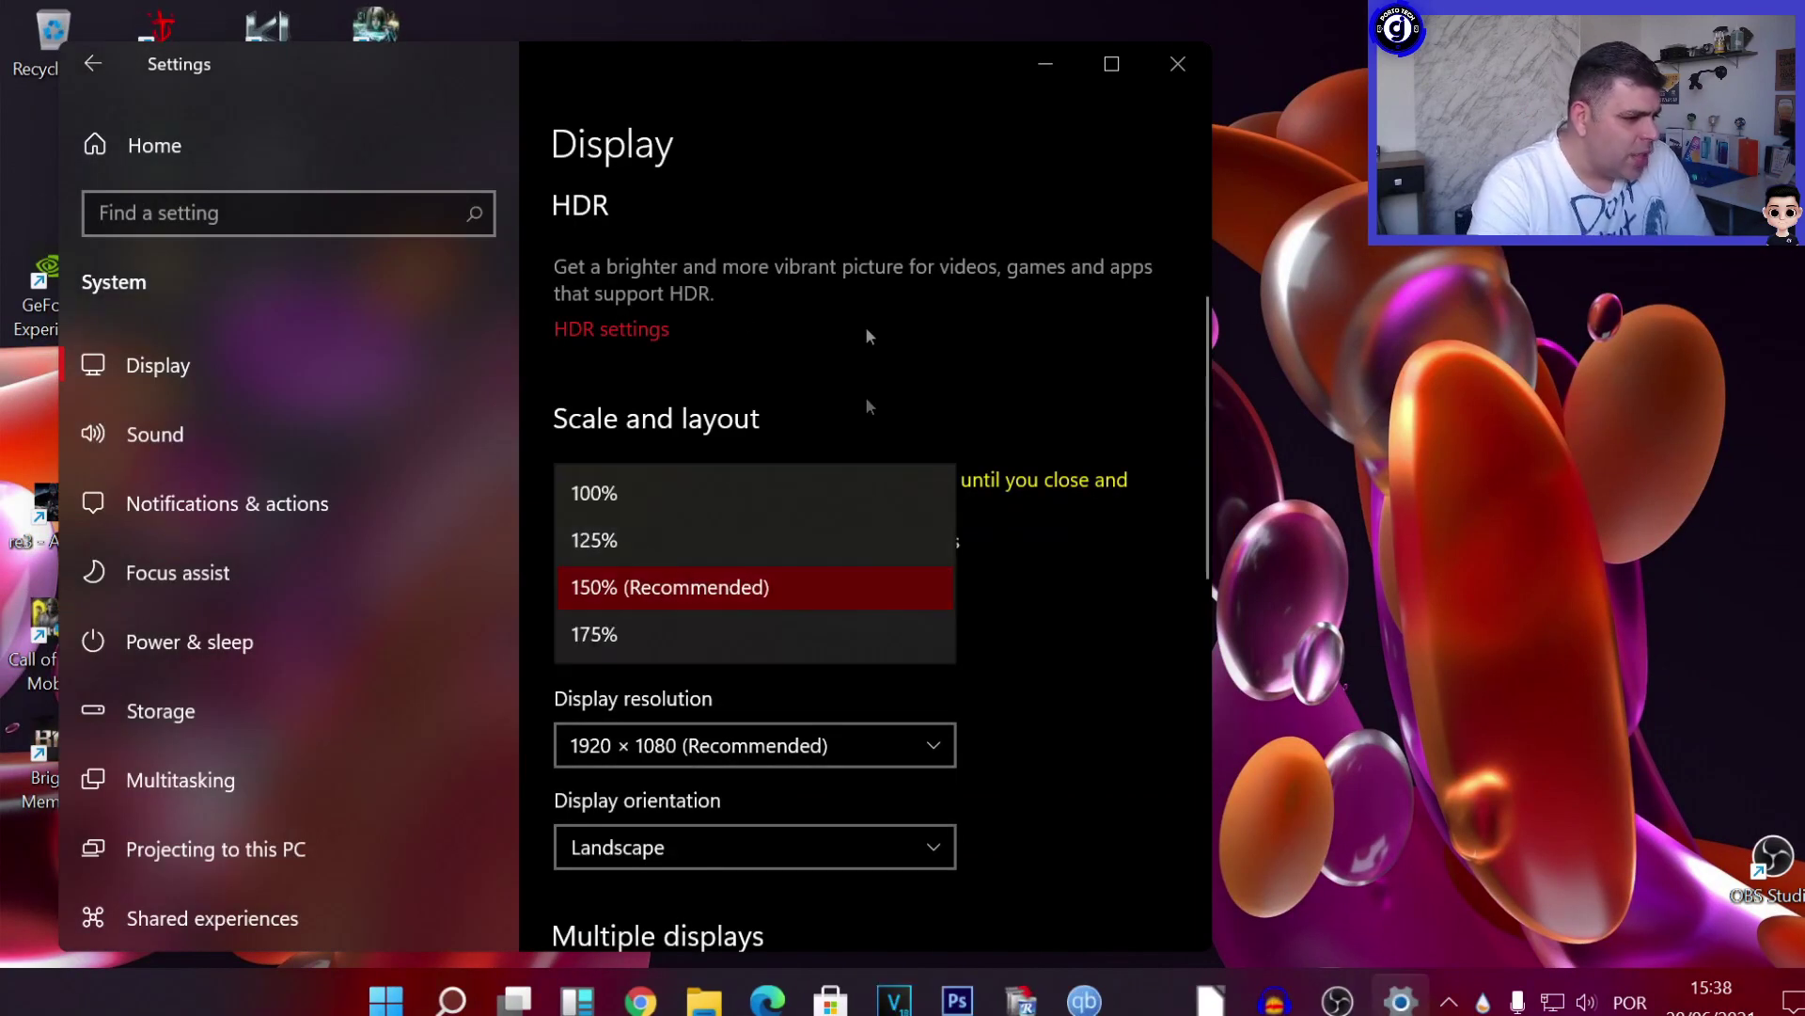
pyautogui.click(596, 538)
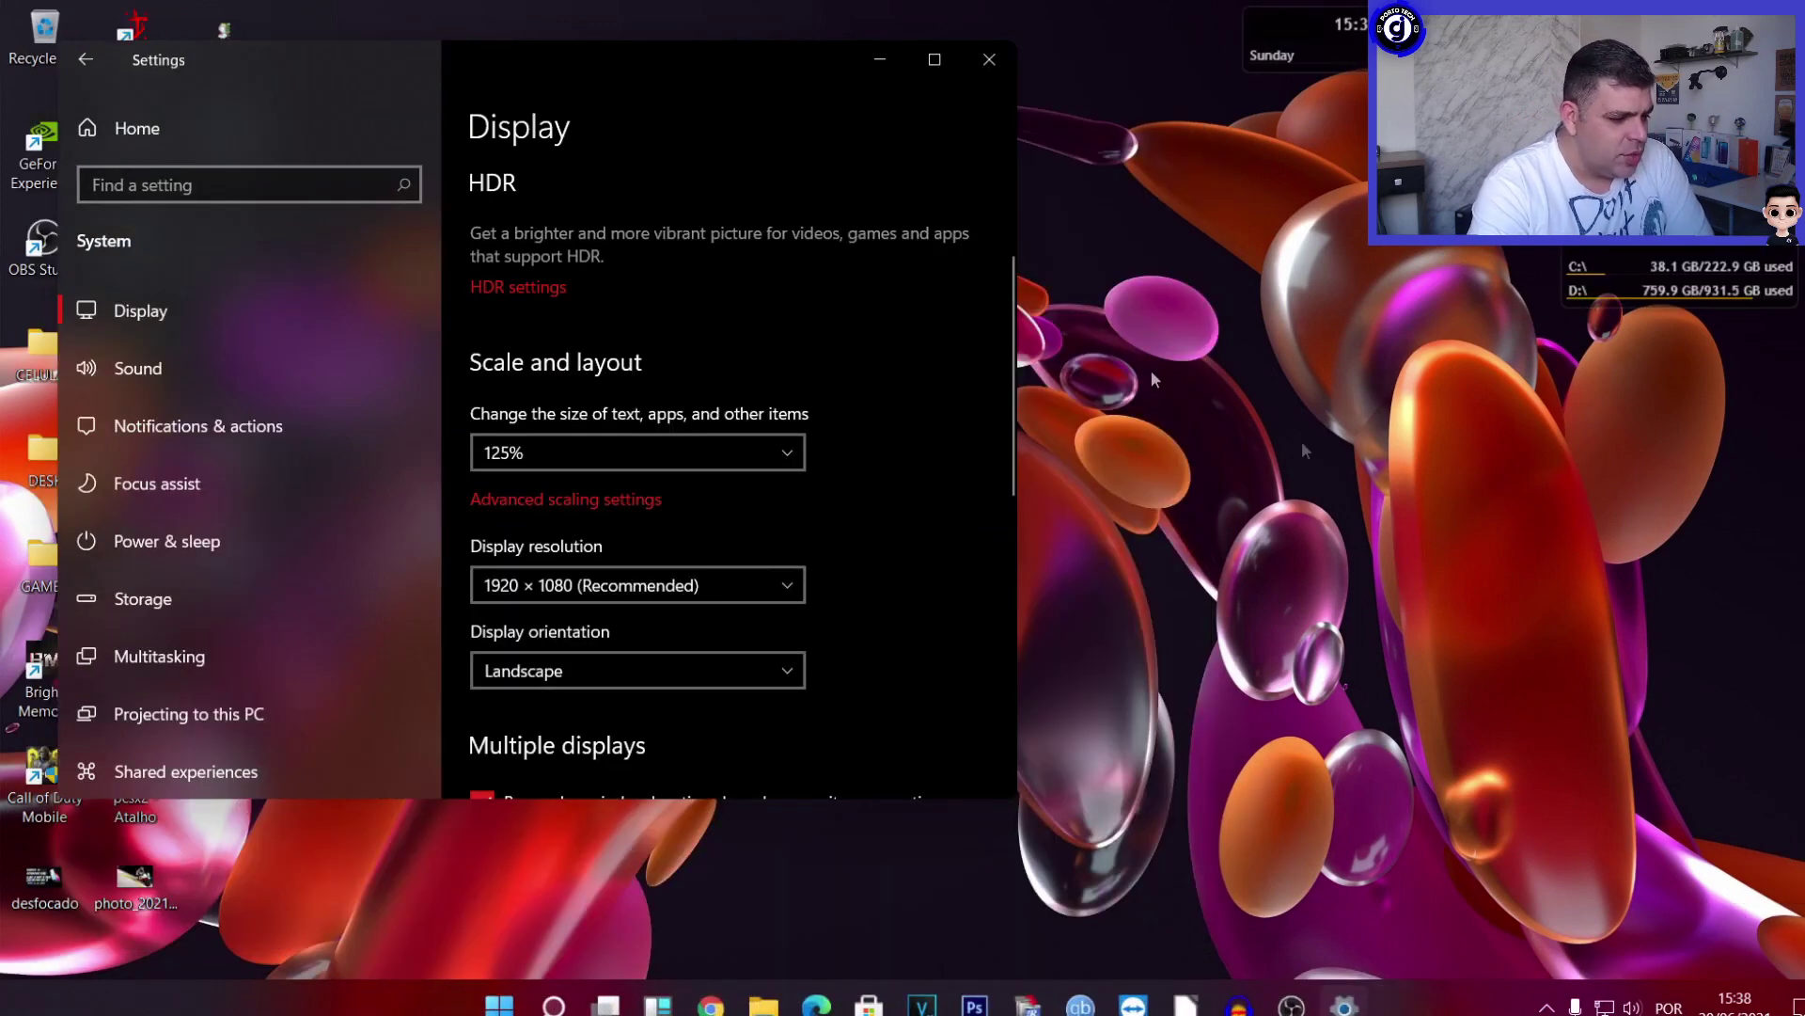
pyautogui.scroll(-5, 722, 611)
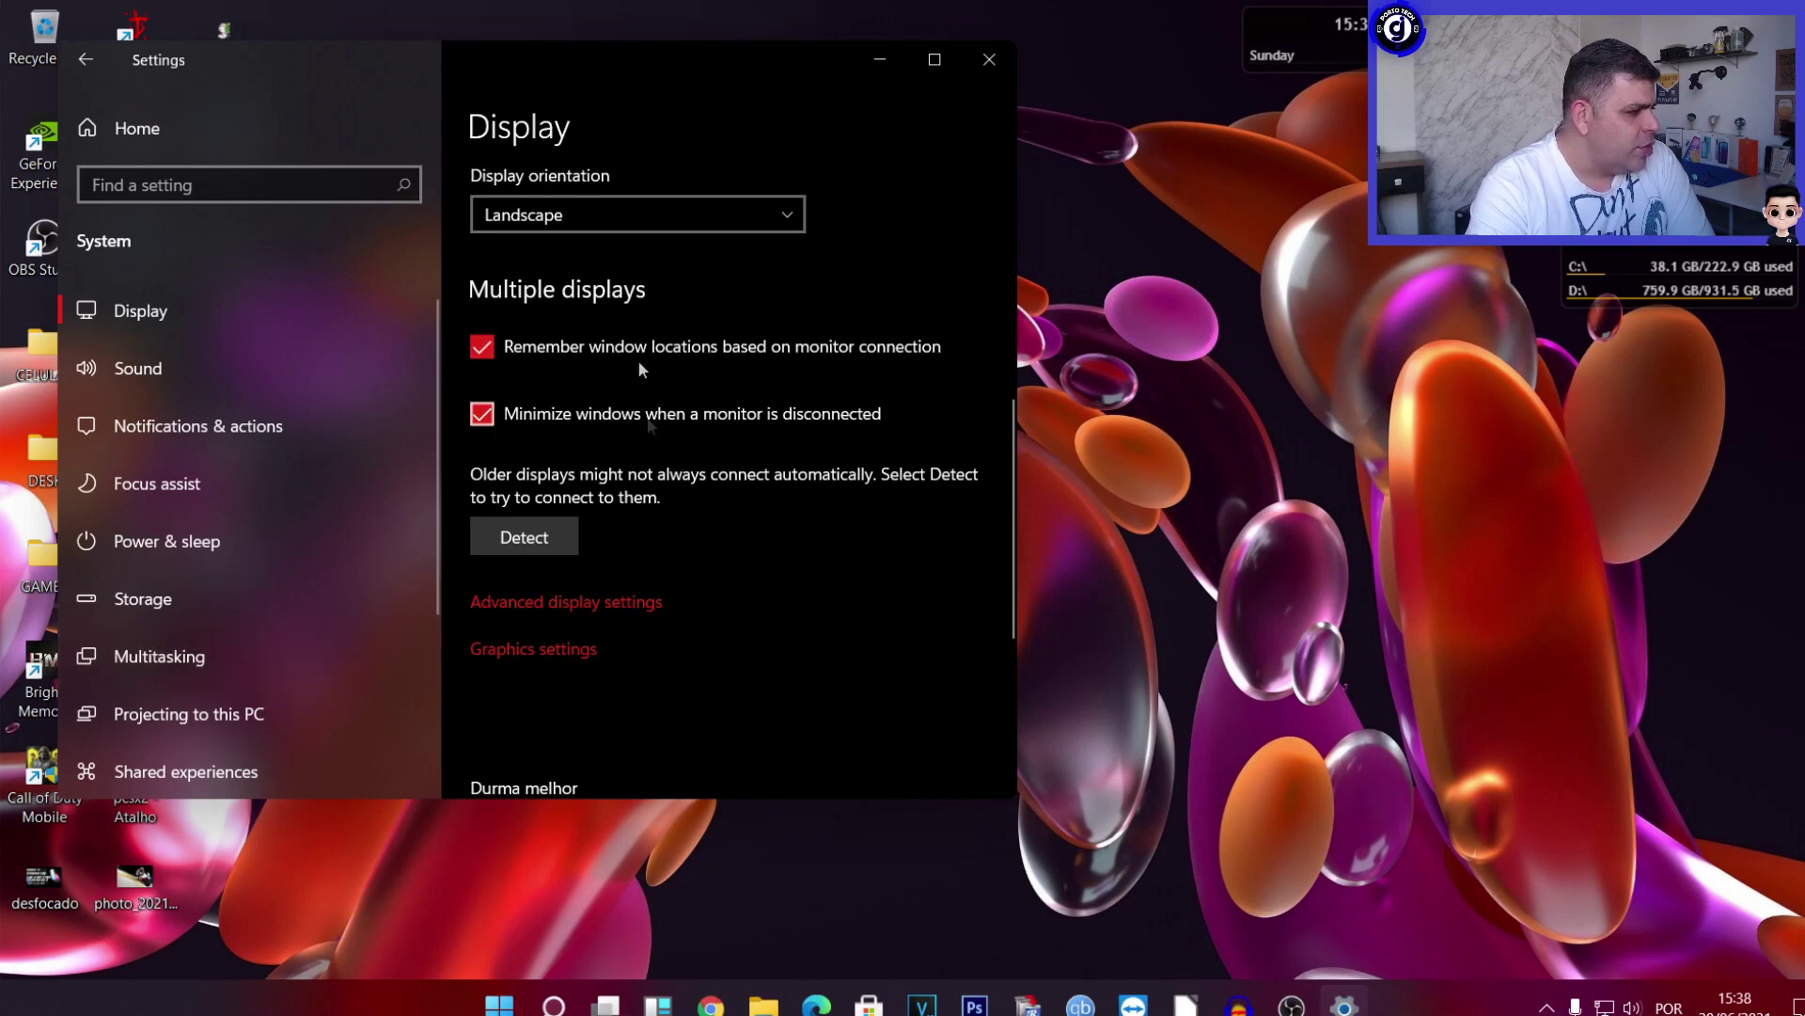
pyautogui.click(989, 59)
# Open the desktop's personalization settings and examine the slideshow options and available background types.
pyautogui.rightClick(827, 266)
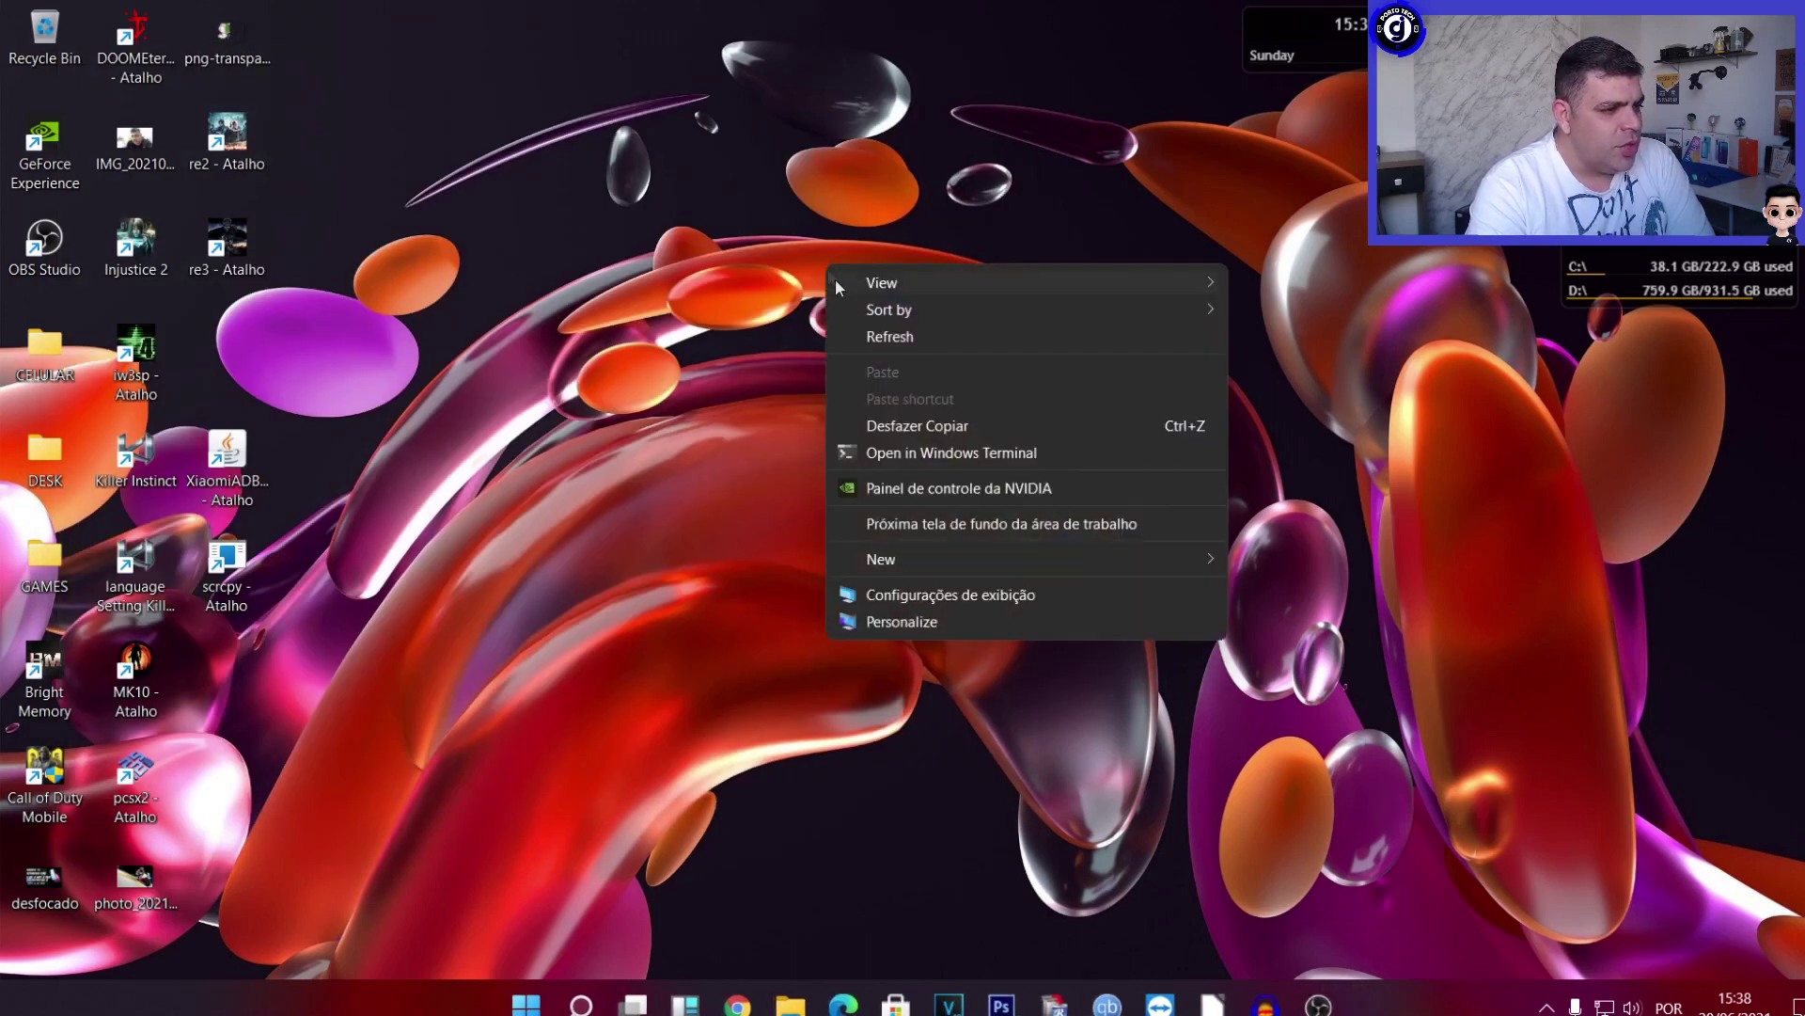
pyautogui.click(917, 622)
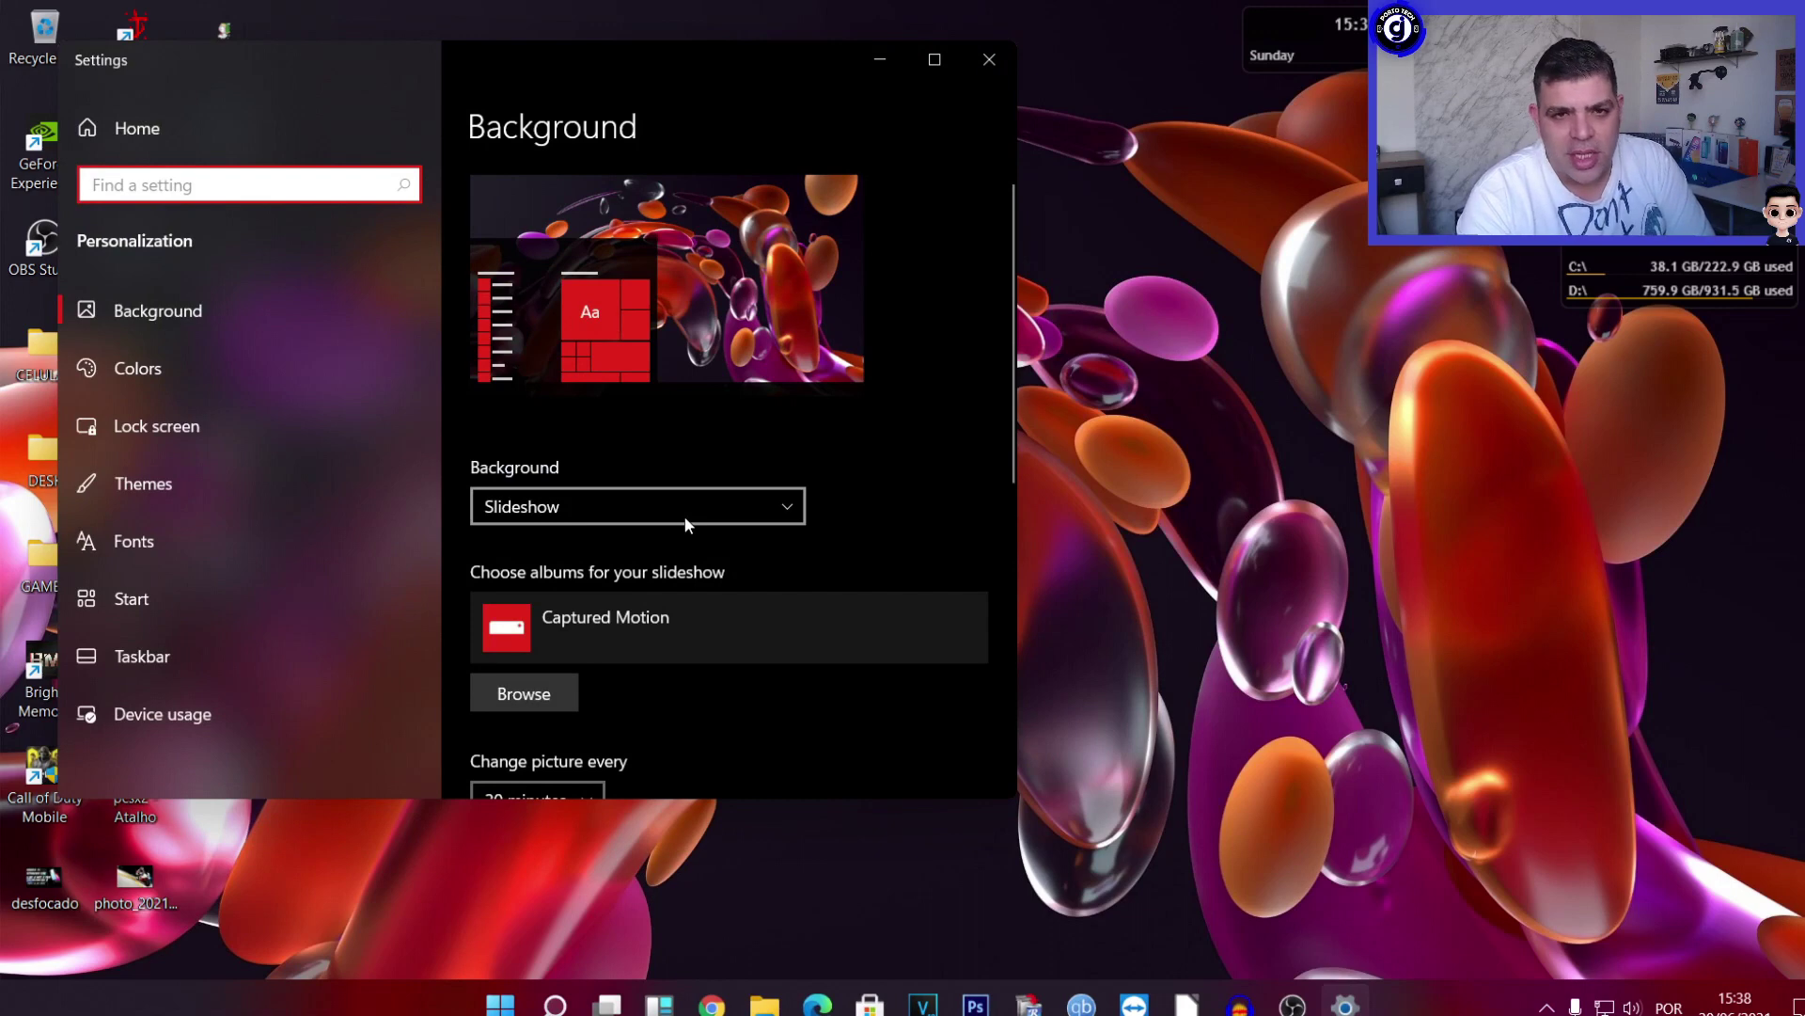
pyautogui.scroll(-5, 657, 651)
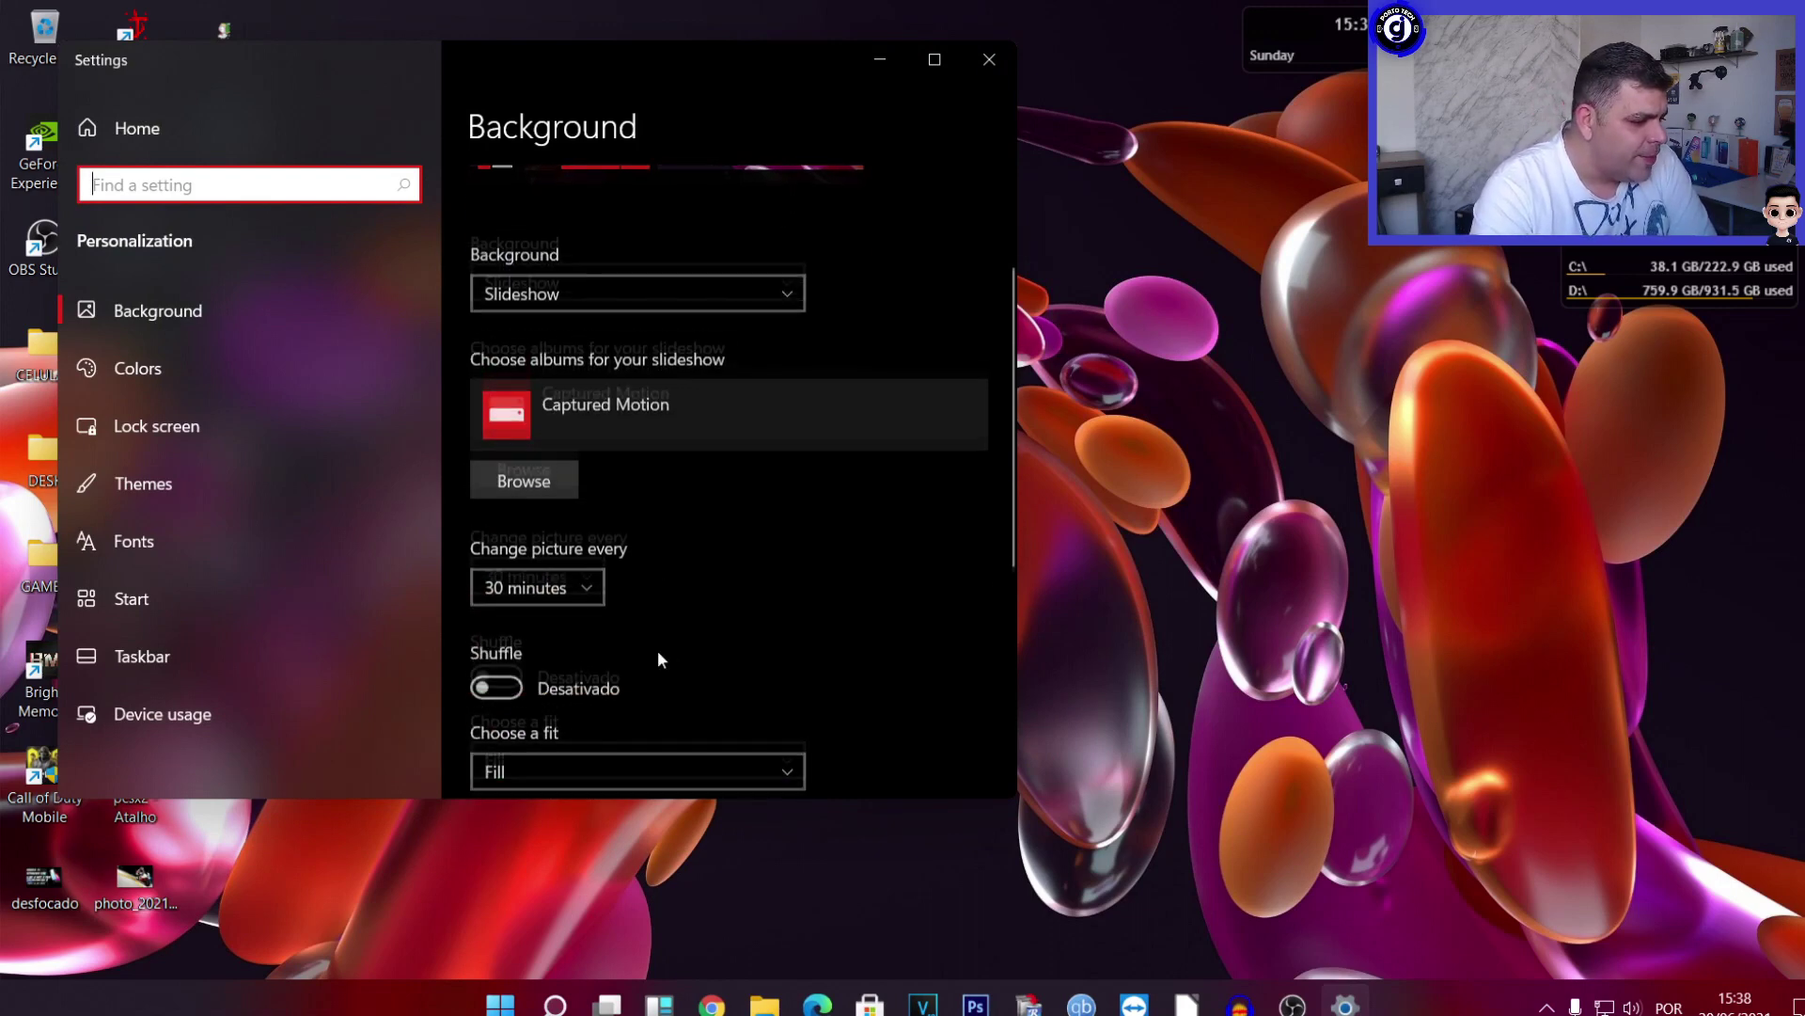
pyautogui.scroll(-3, 696, 621)
pyautogui.scroll(8, 707, 614)
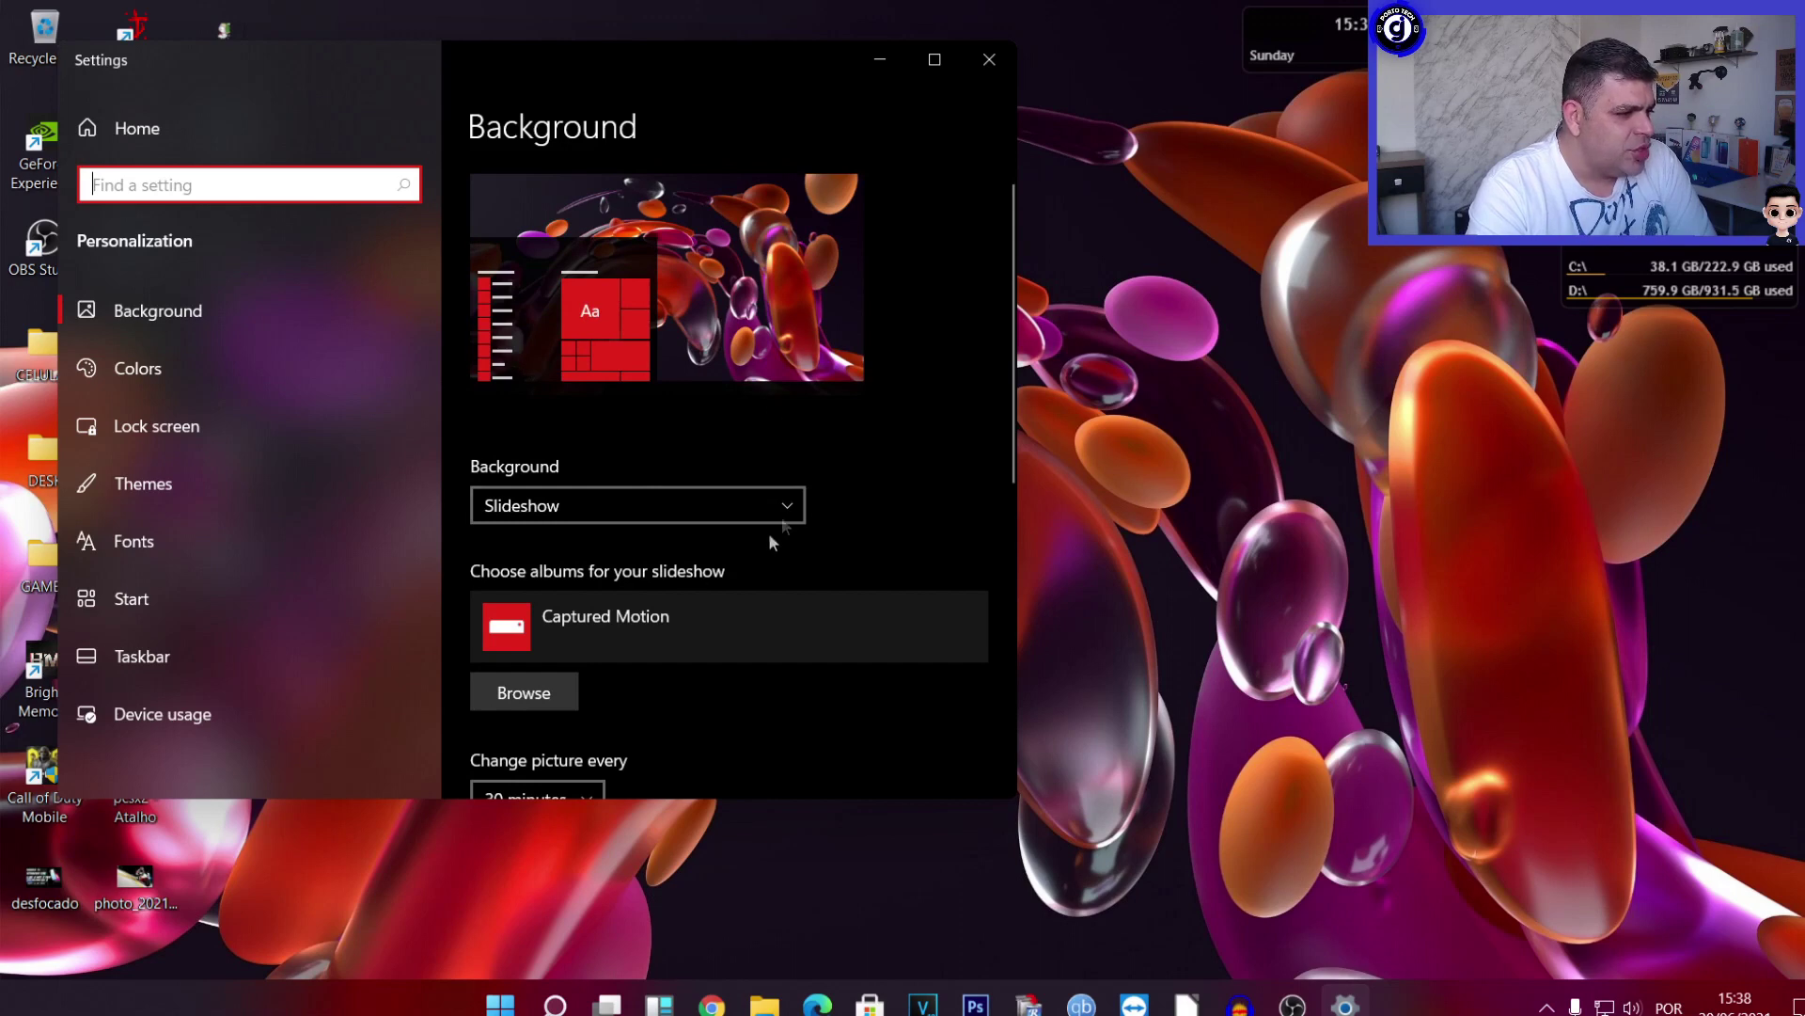
pyautogui.click(711, 506)
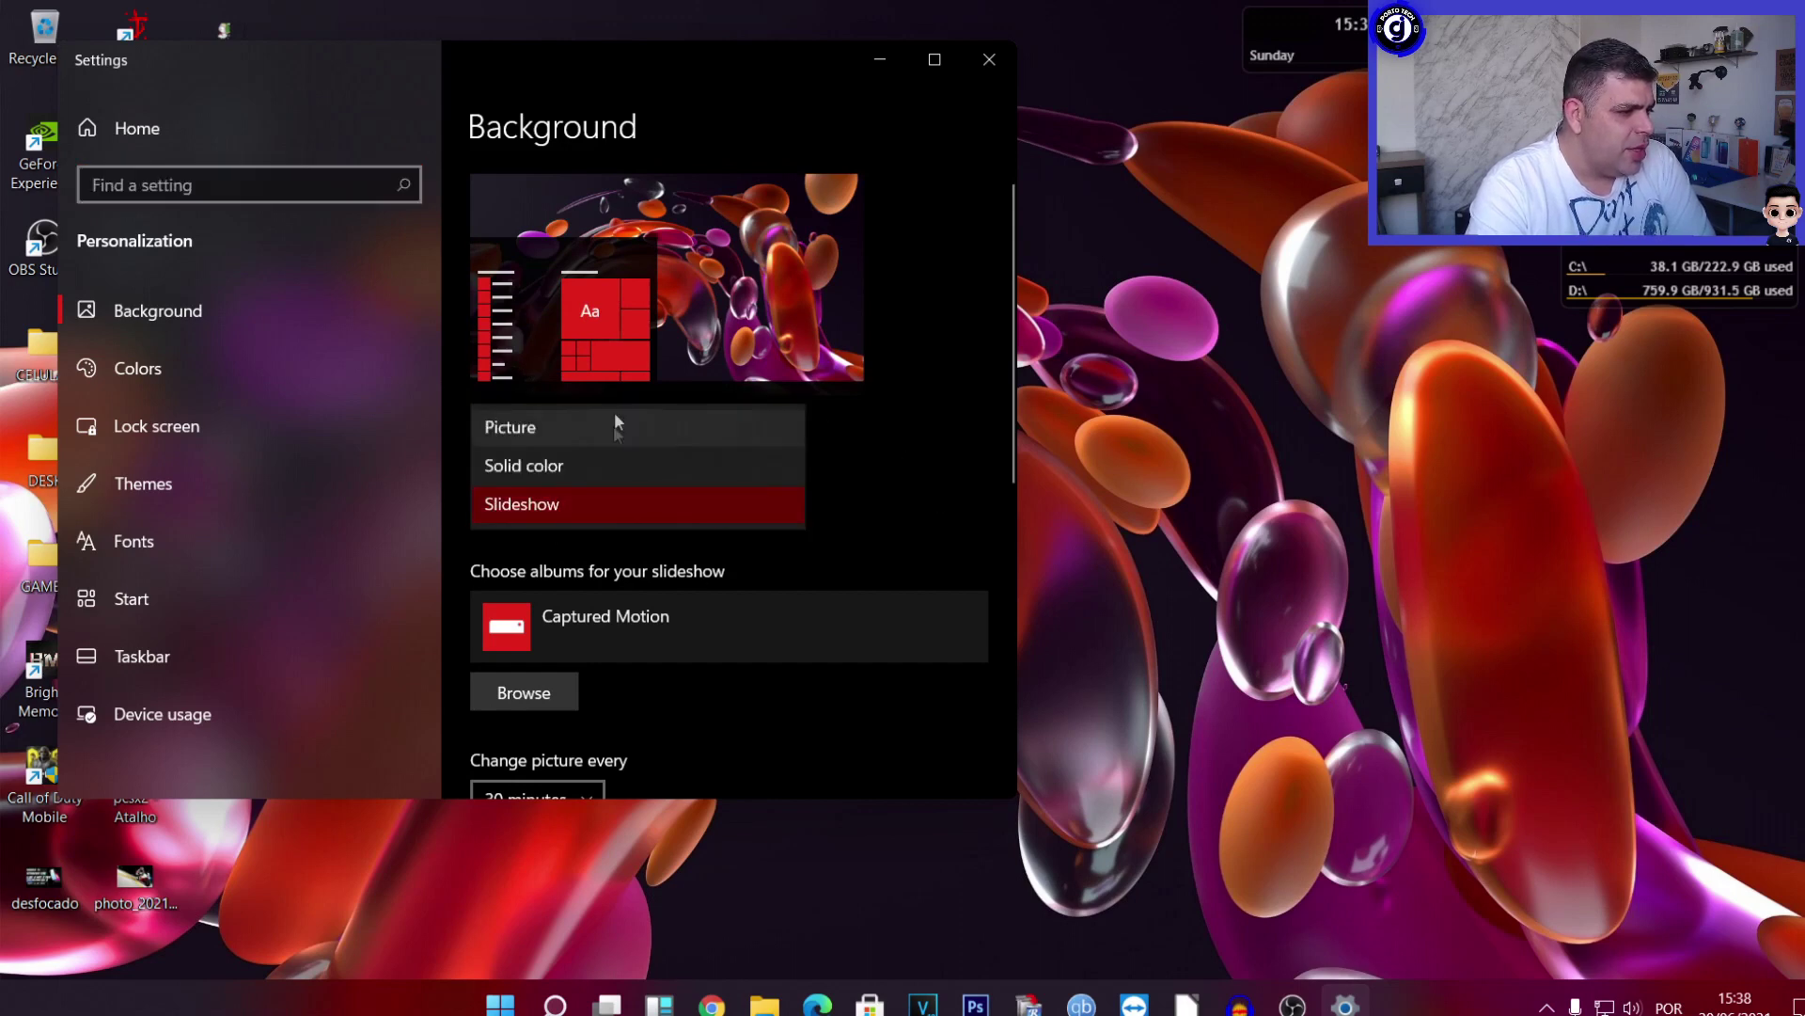
pyautogui.click(925, 474)
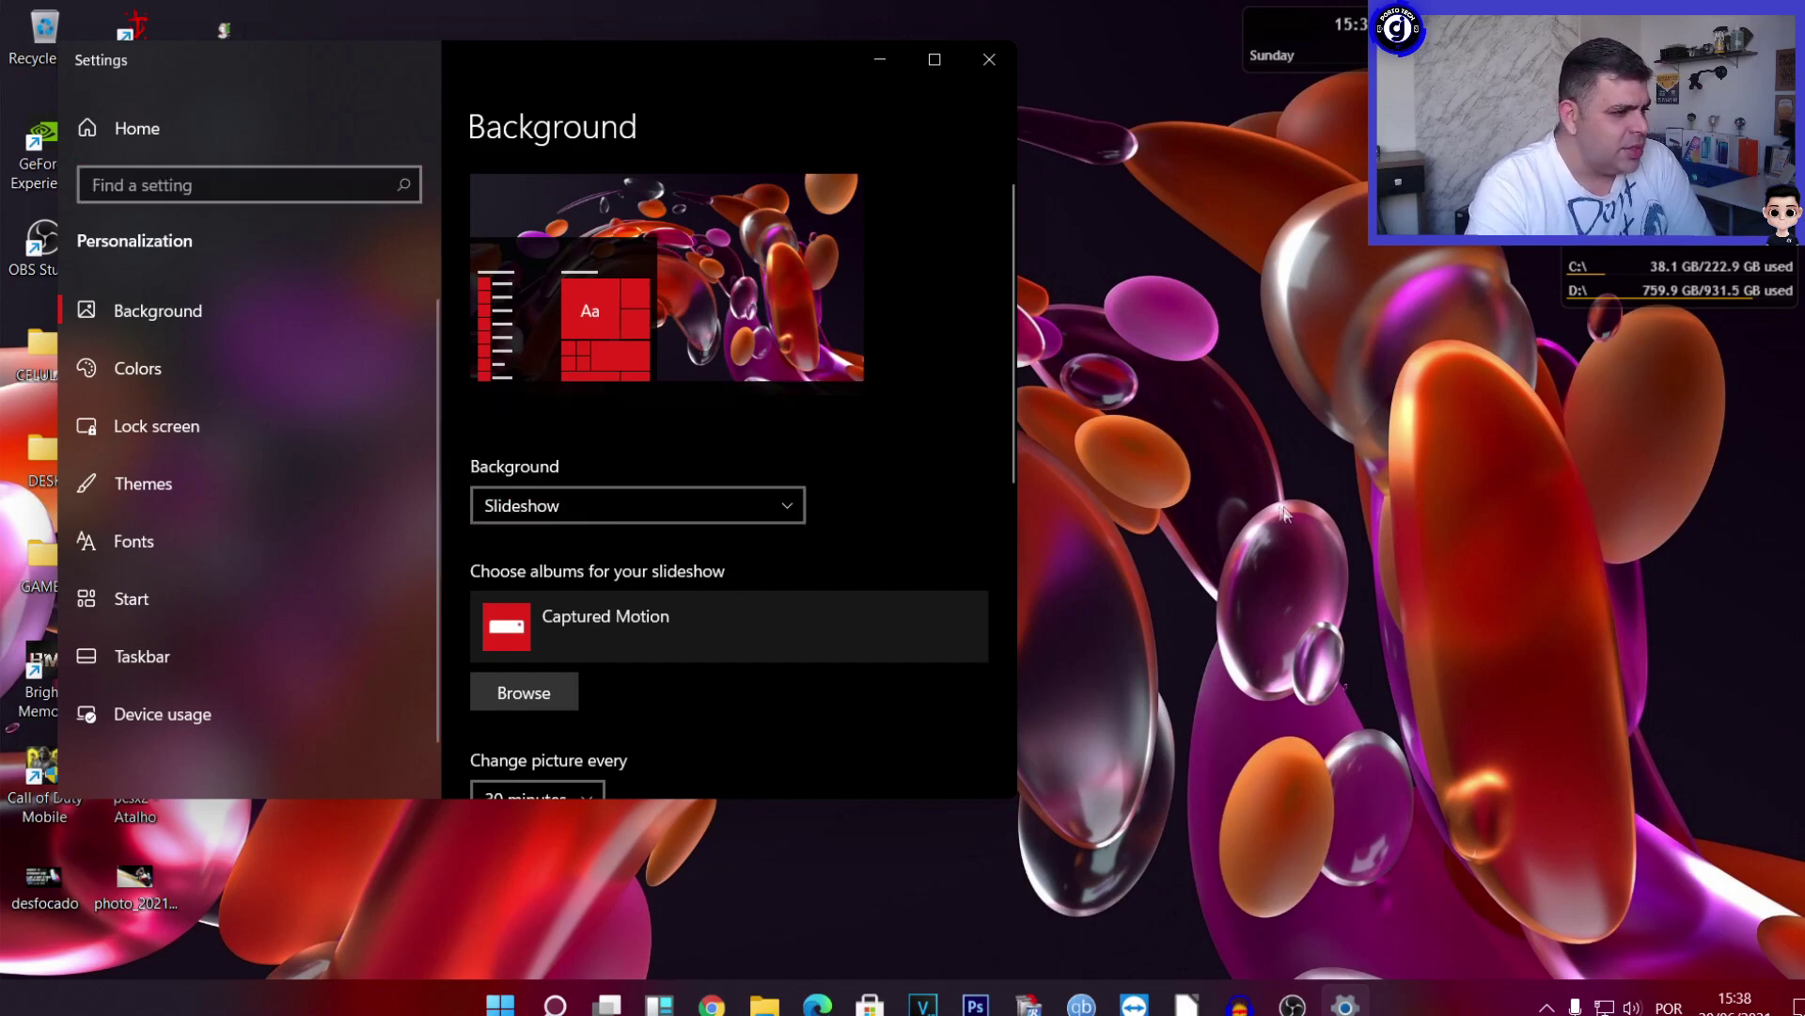
# Switch the desktop to the next background picture in the slideshow.
pyautogui.rightClick(1224, 476)
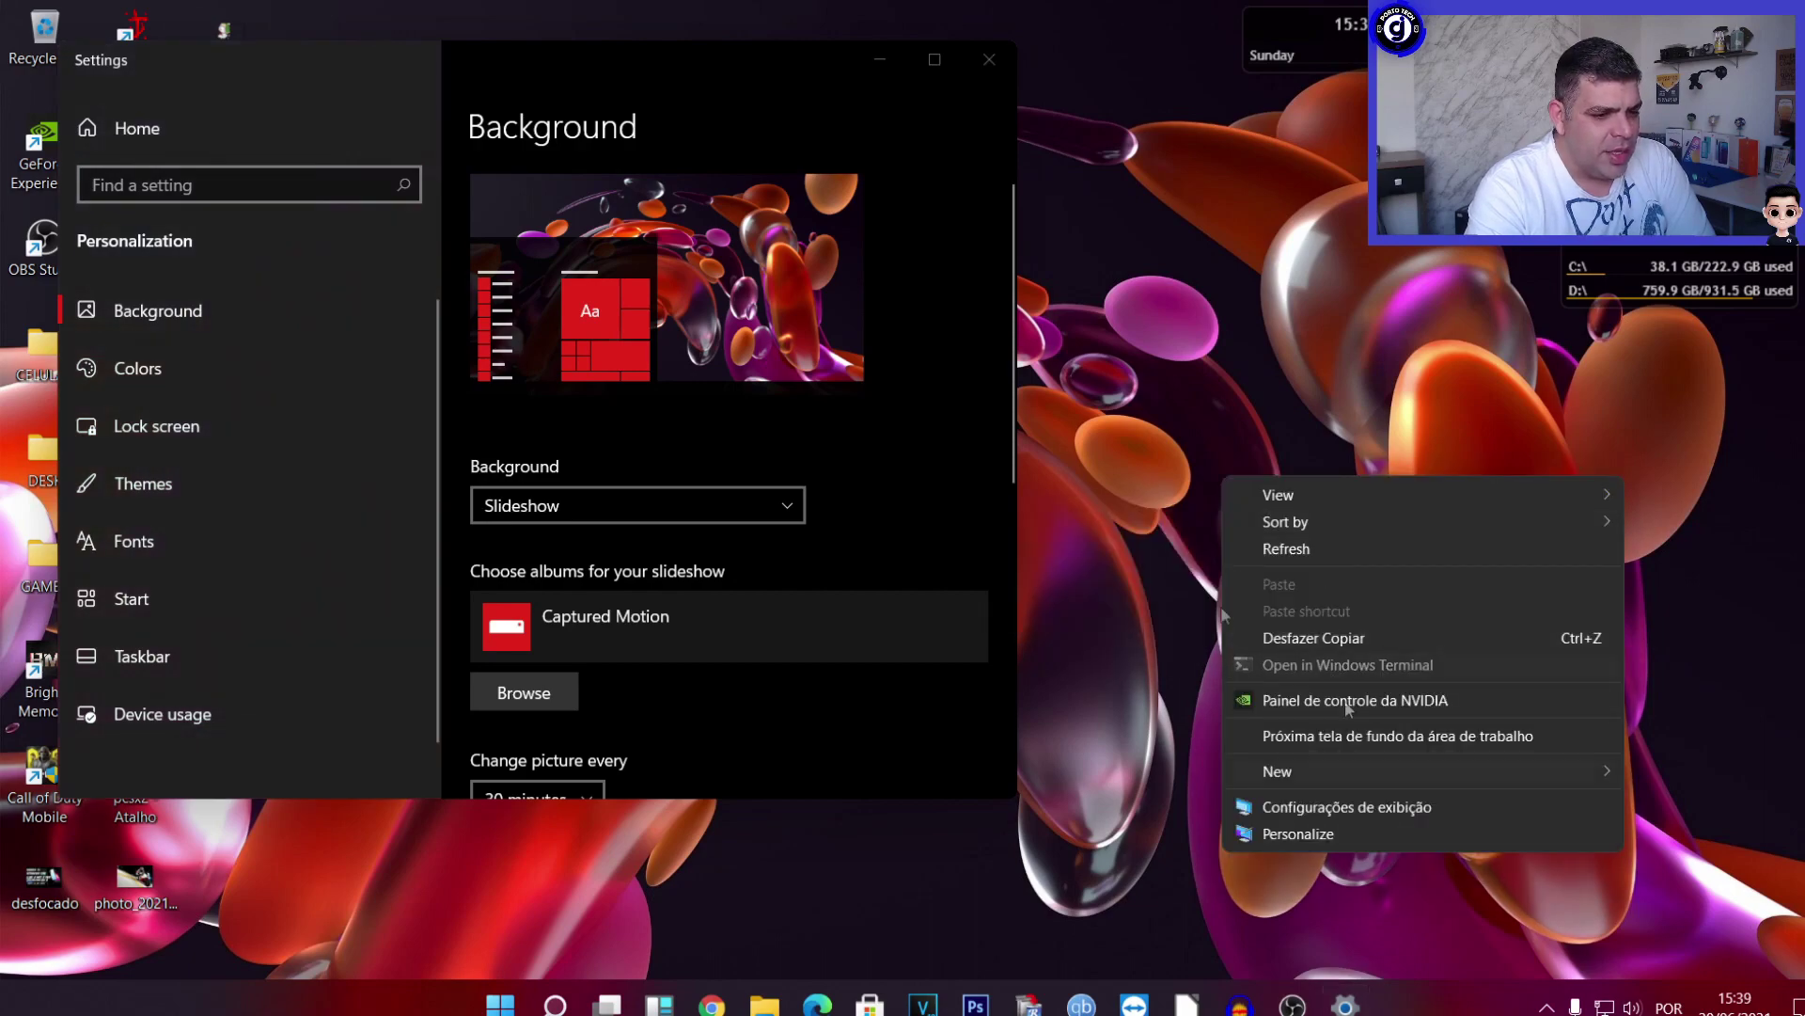
pyautogui.click(1393, 741)
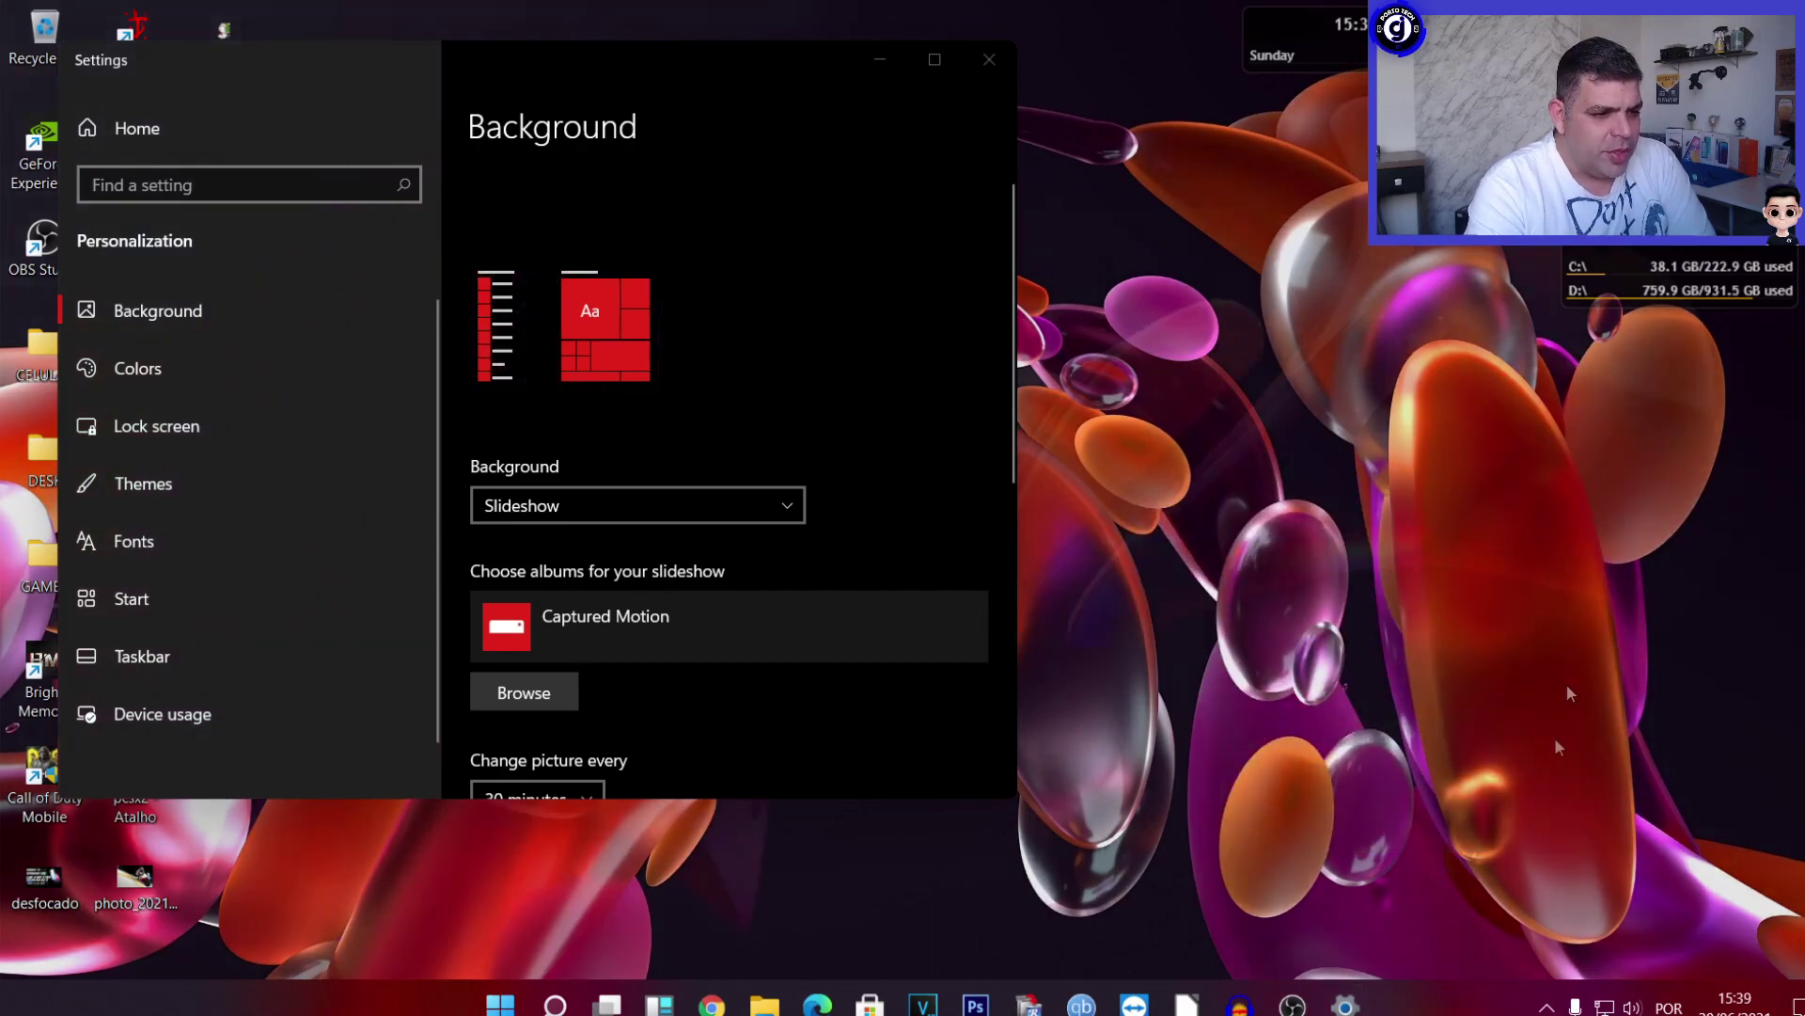
pyautogui.scroll(-3, 764, 613)
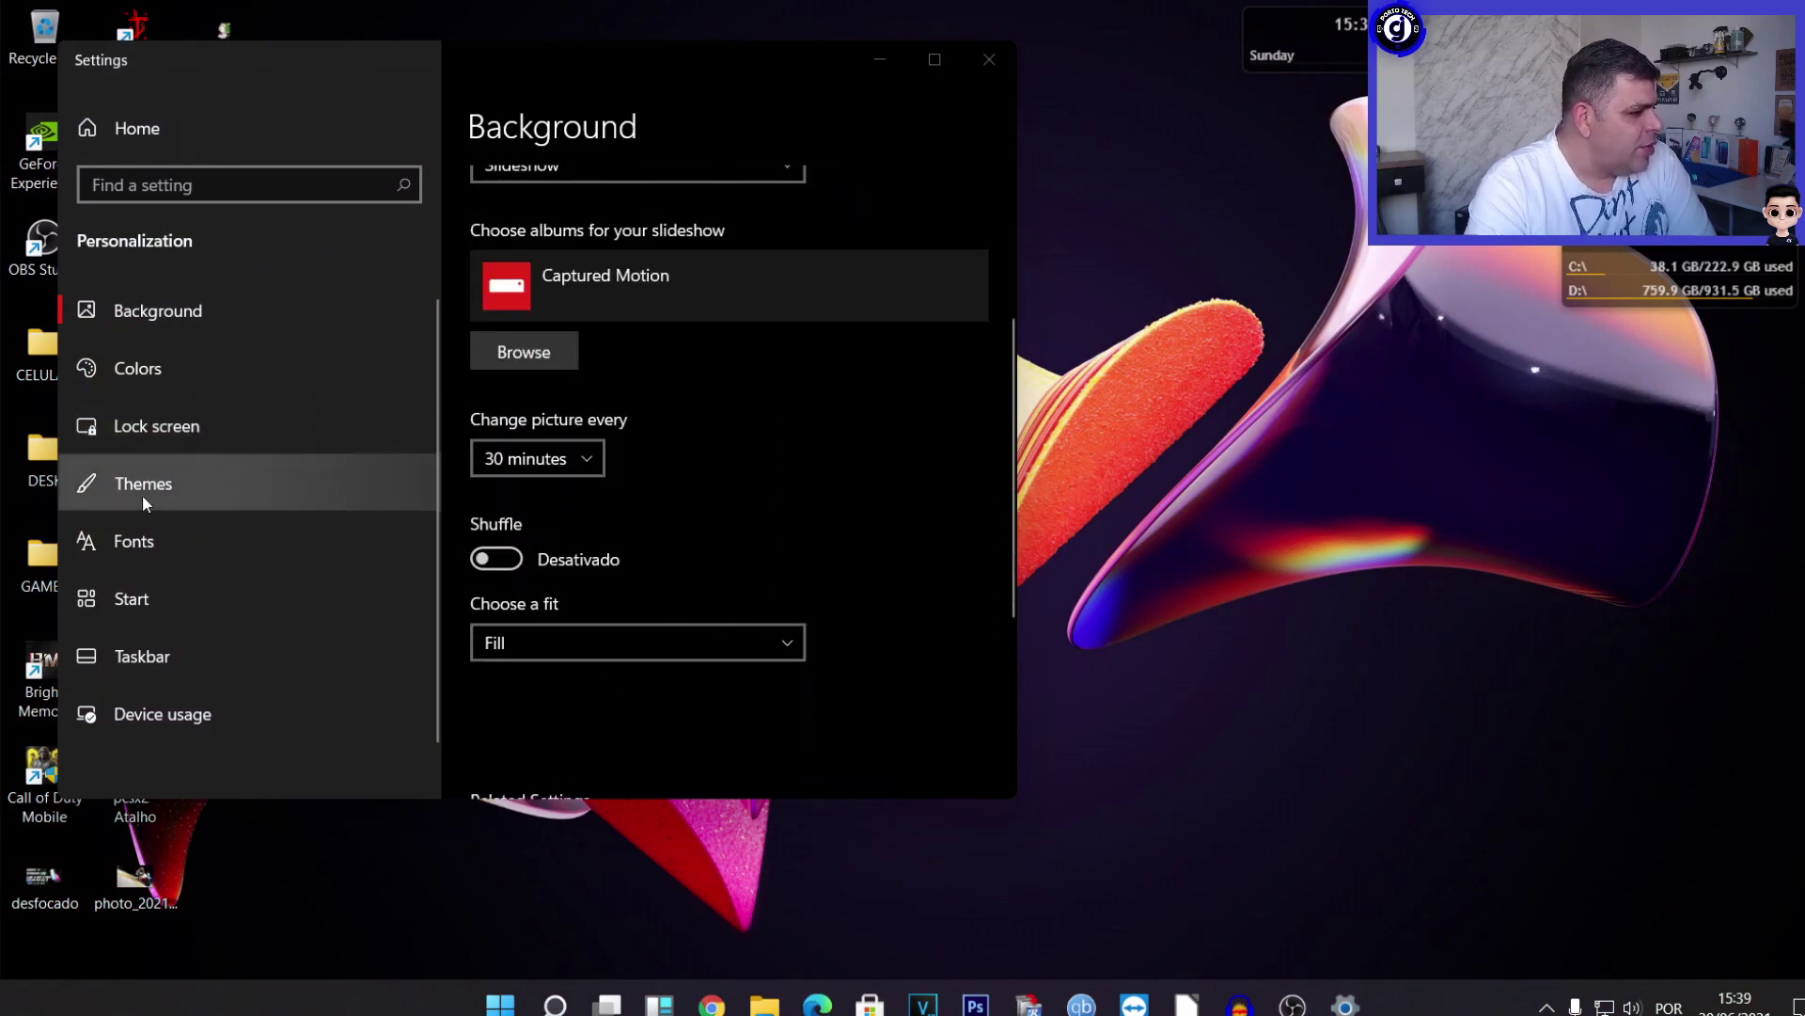
# Open the Colors personalization settings and examine the available color modes, leaving the current mode selected.
pyautogui.click(143, 367)
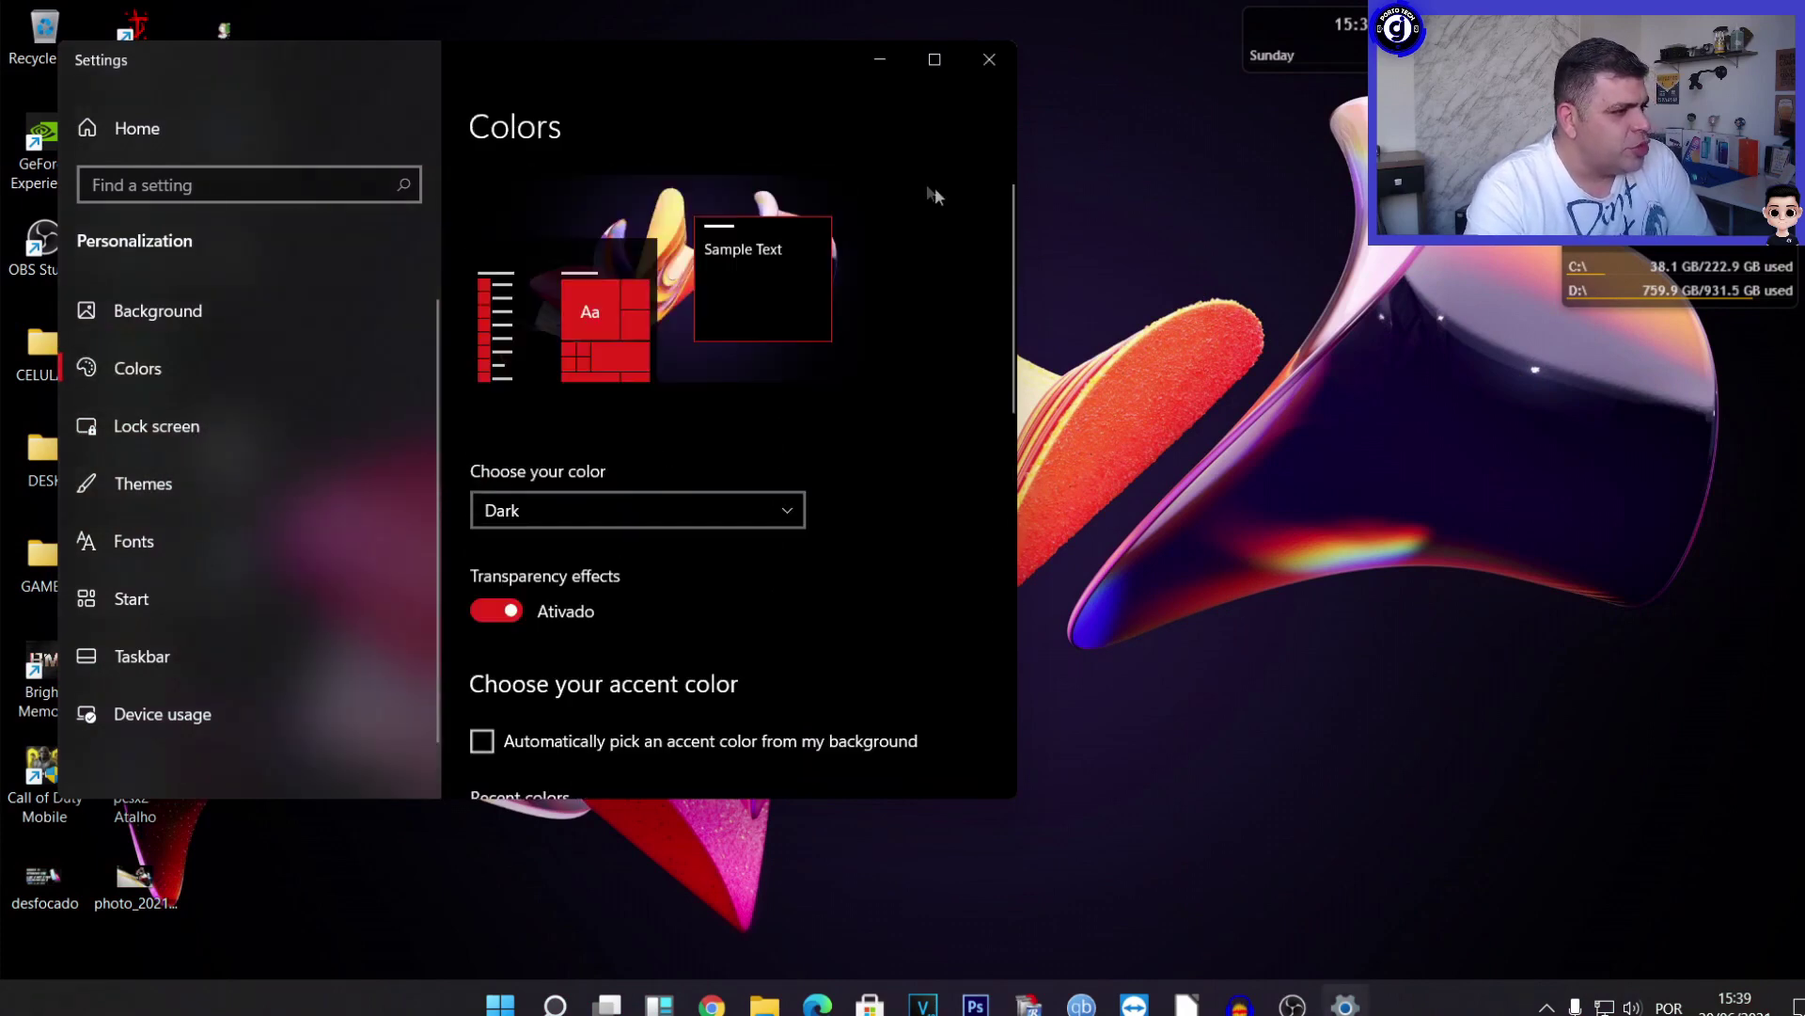
pyautogui.scroll(-1, 884, 413)
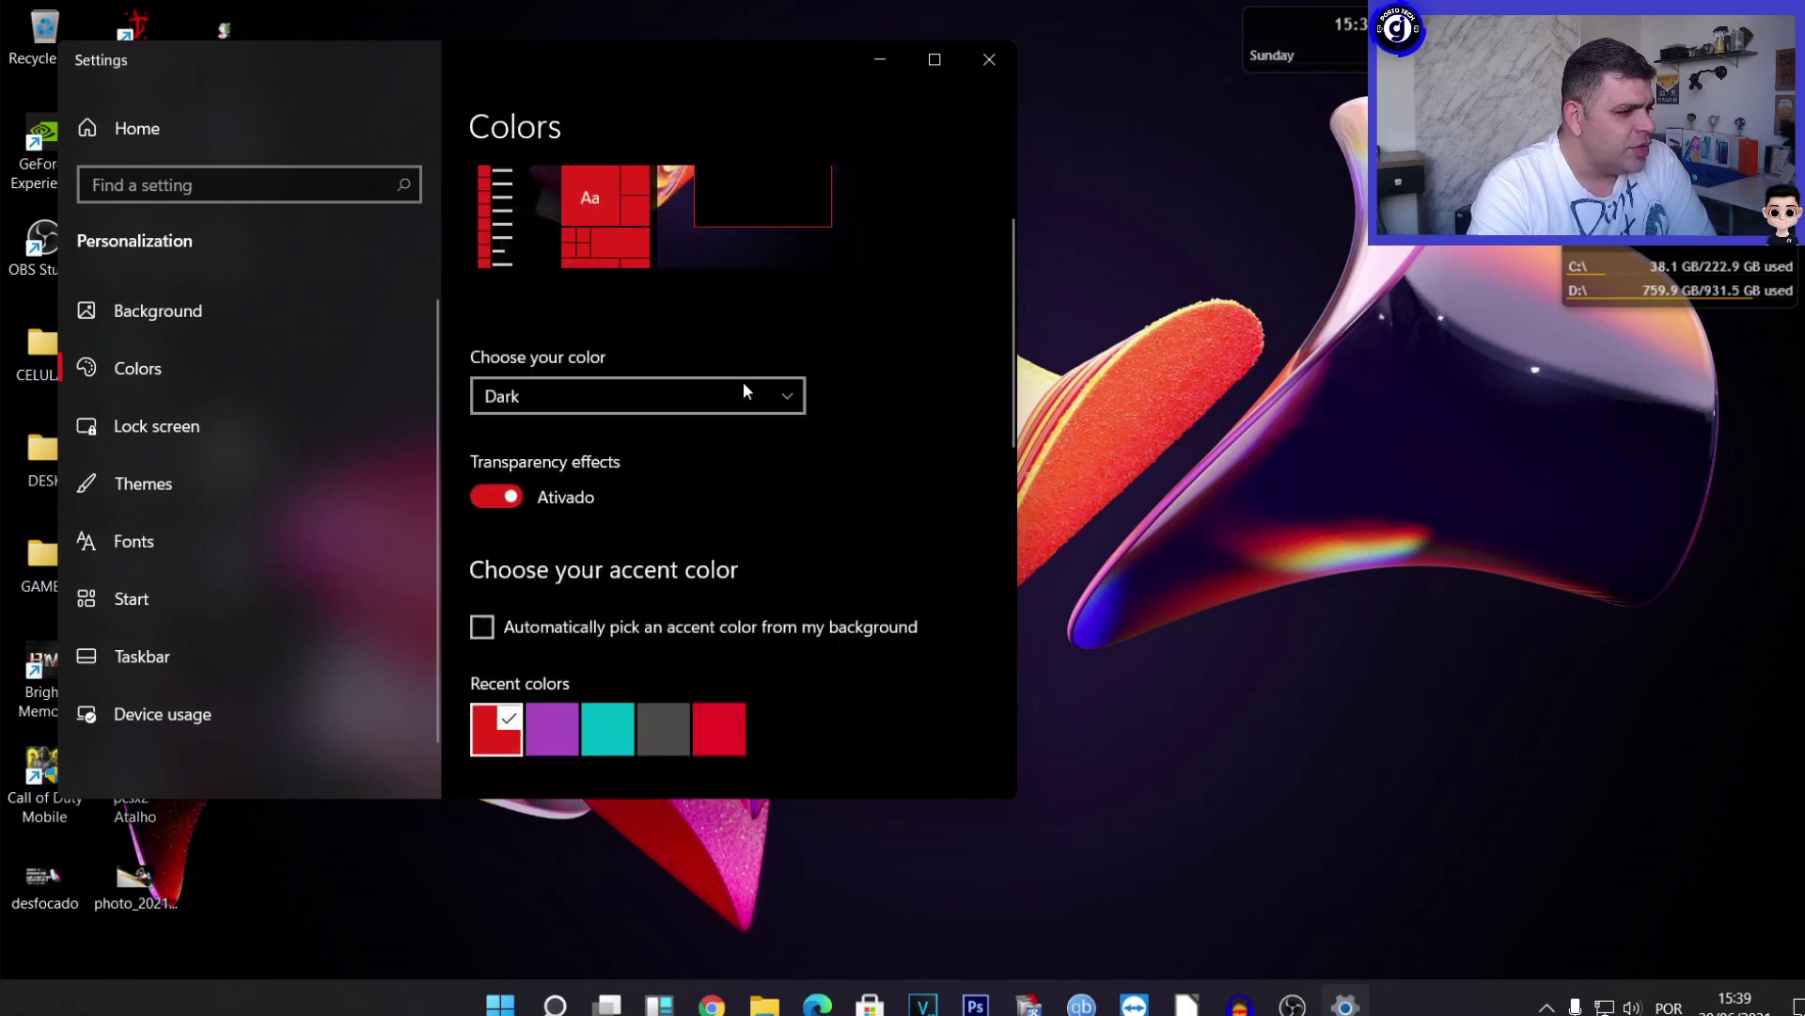
pyautogui.click(743, 393)
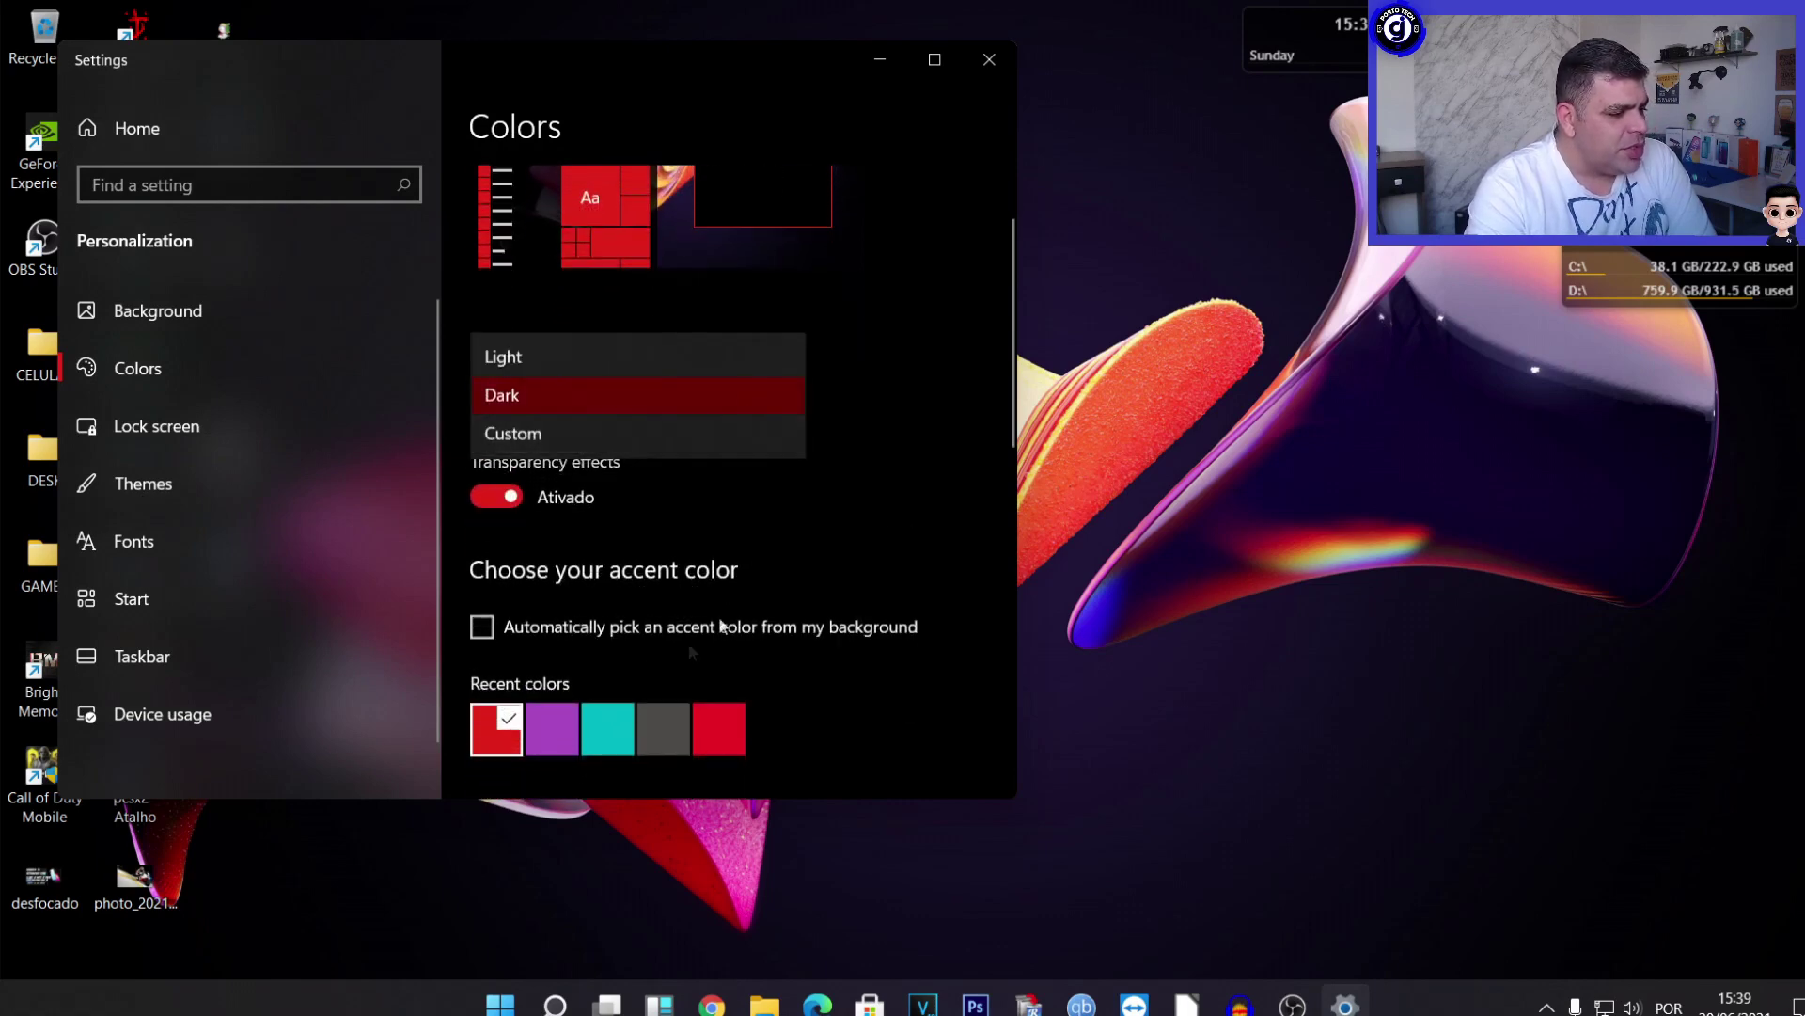
pyautogui.click(957, 535)
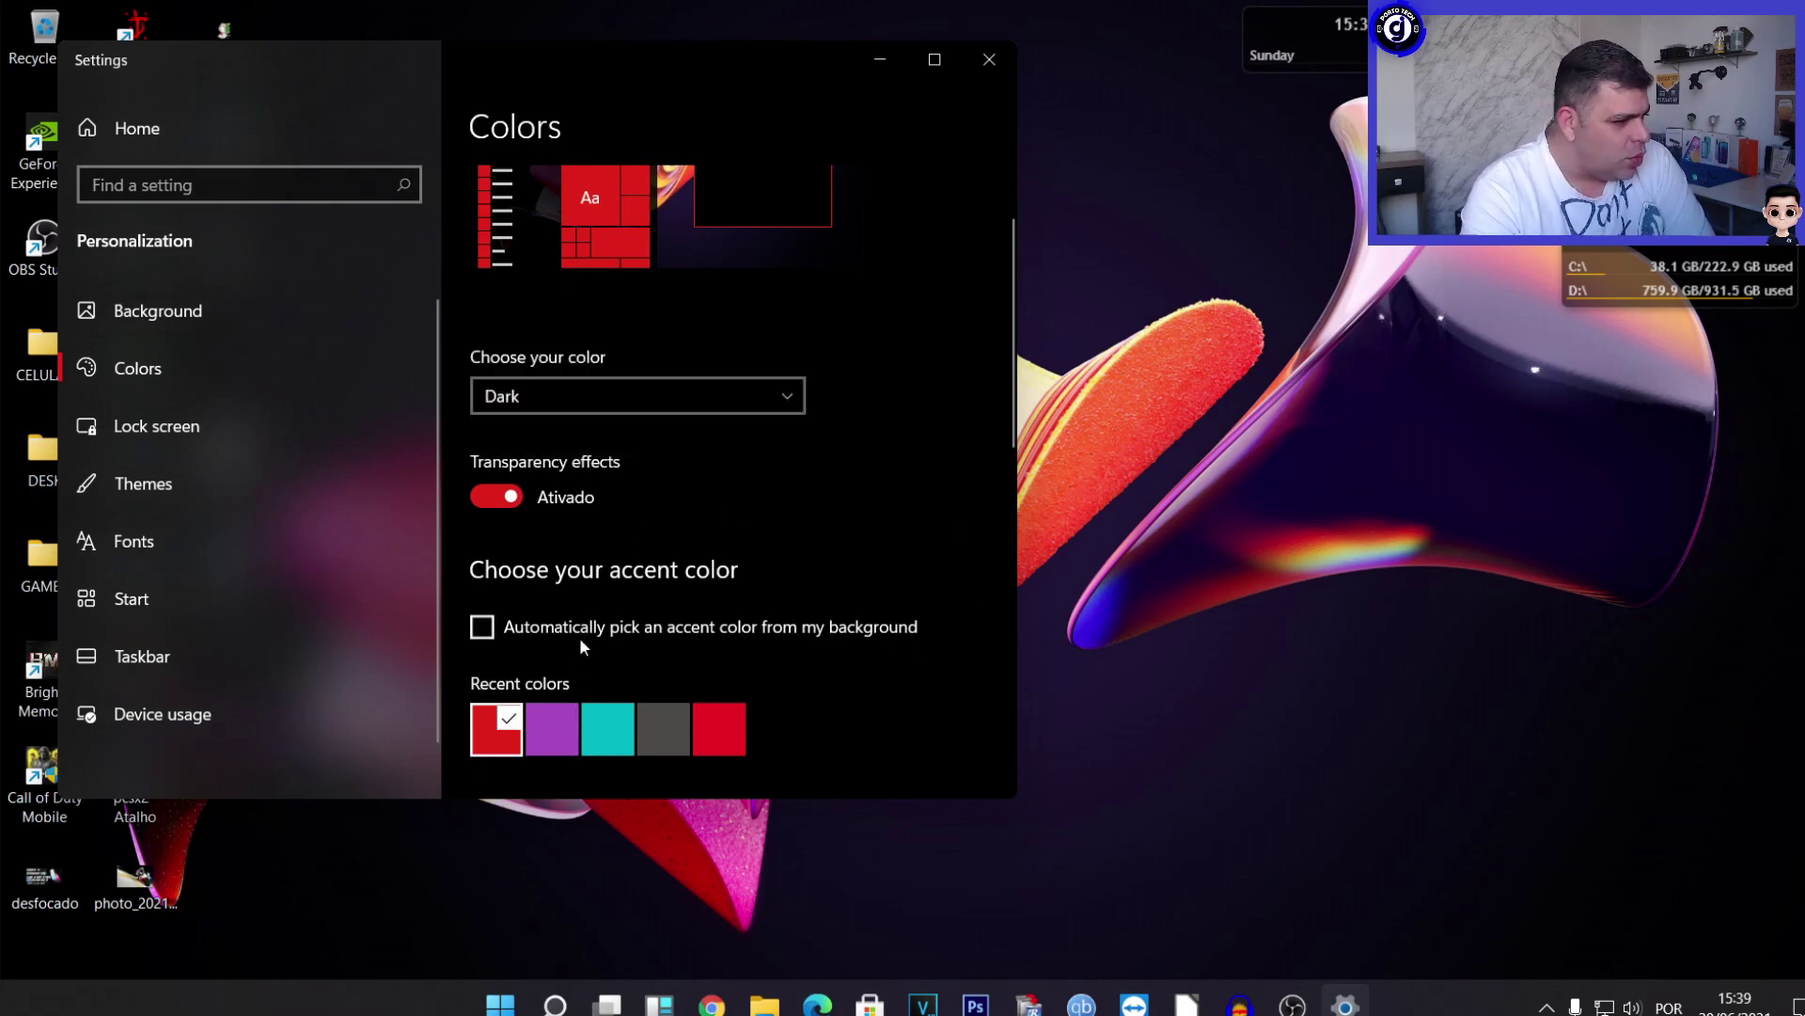
# Open the Themes settings and apply the Windows (light) theme.
pyautogui.click(156, 489)
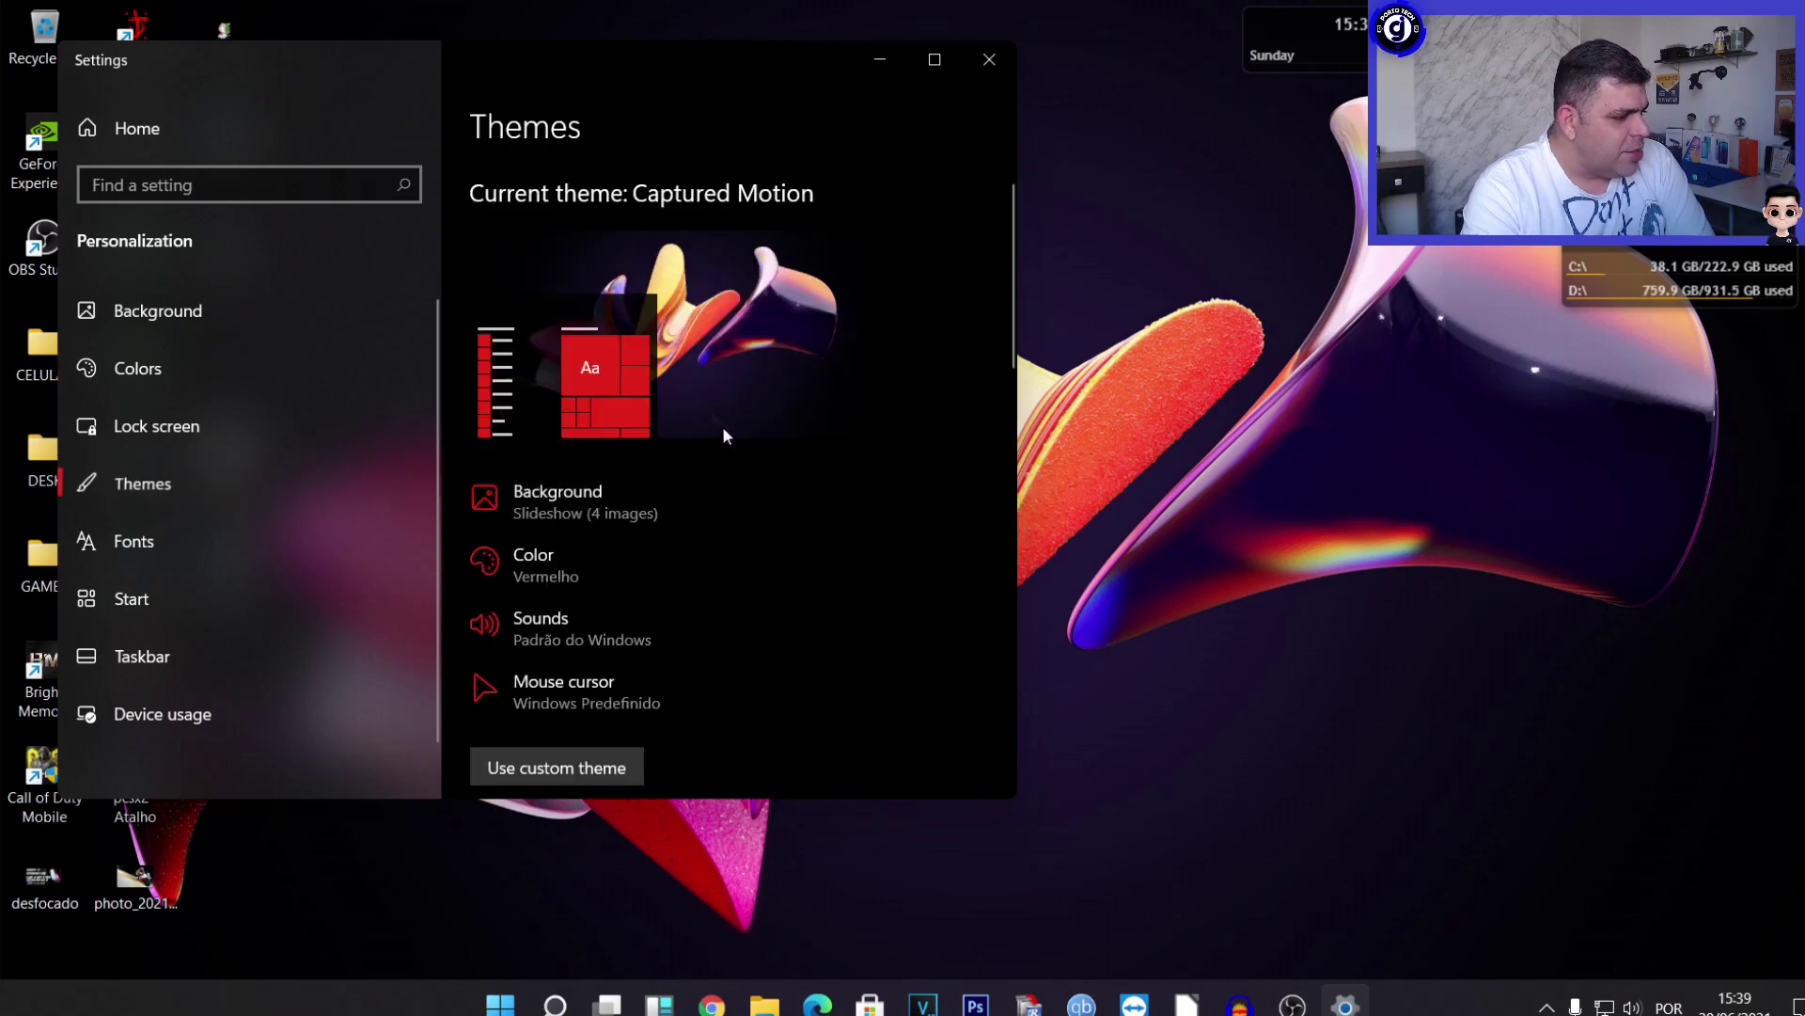
pyautogui.scroll(-3, 875, 432)
pyautogui.scroll(-7, 931, 576)
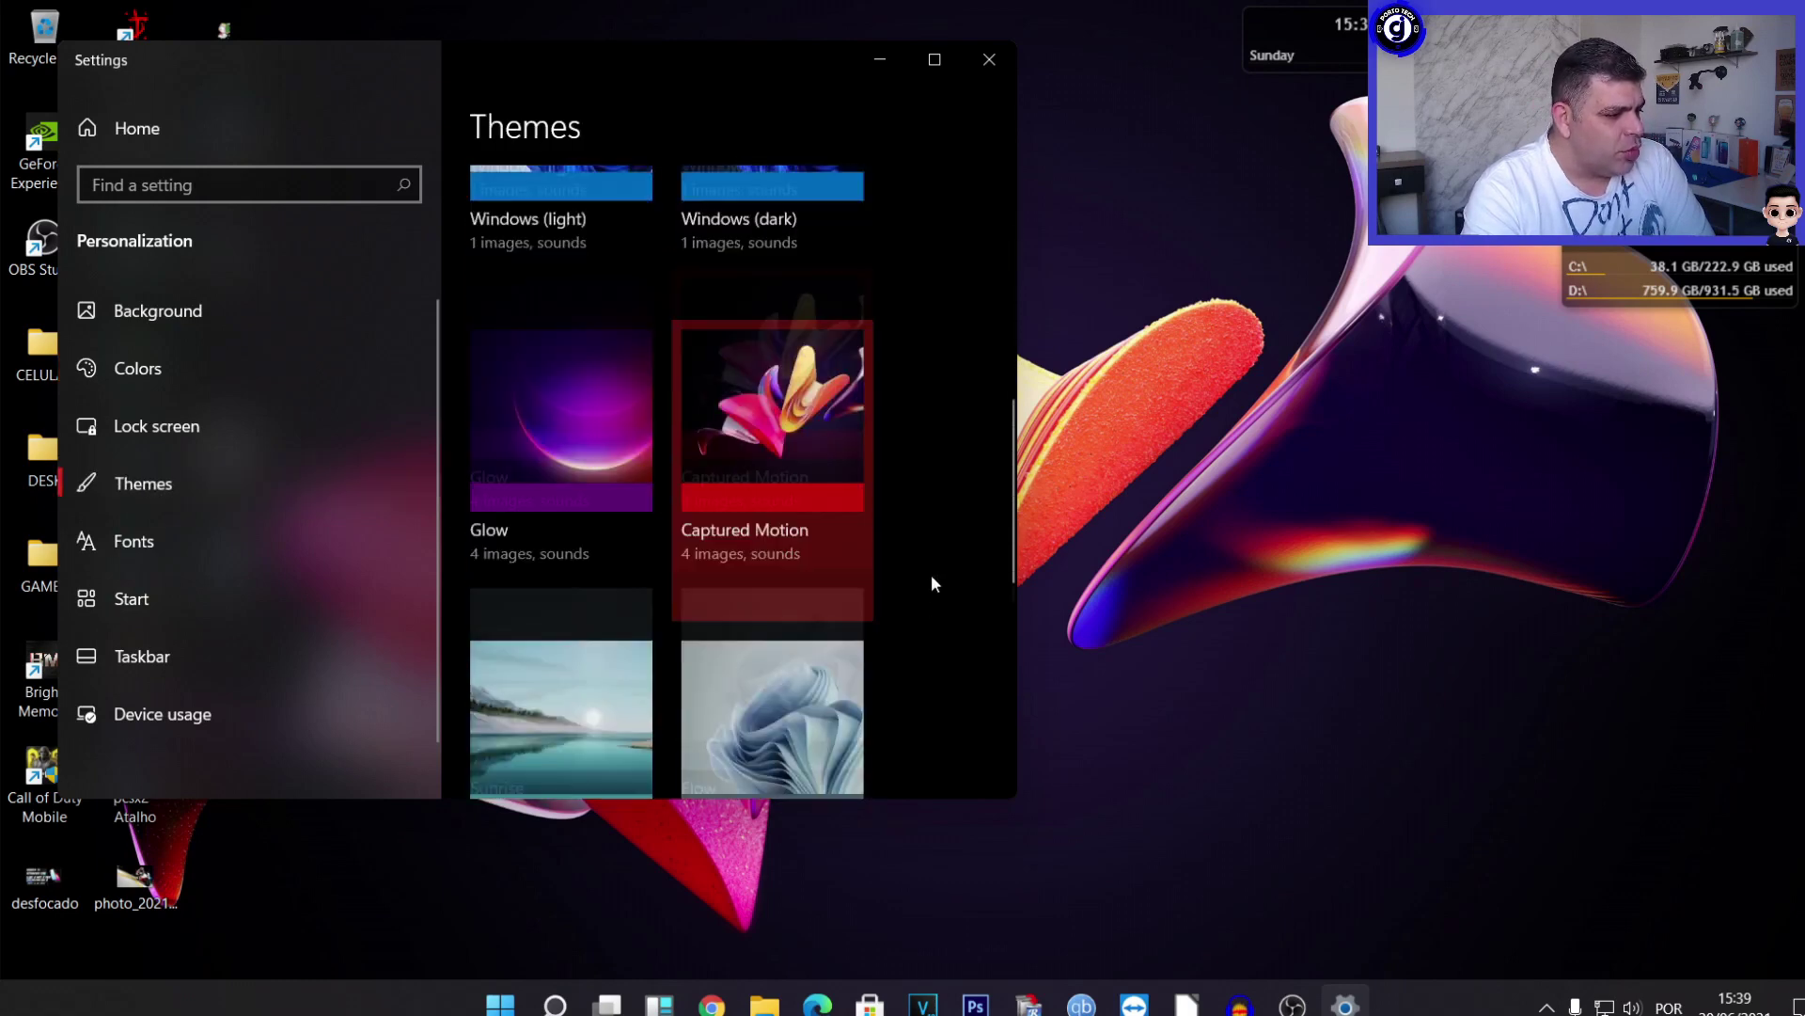
pyautogui.scroll(4, 931, 578)
pyautogui.click(500, 529)
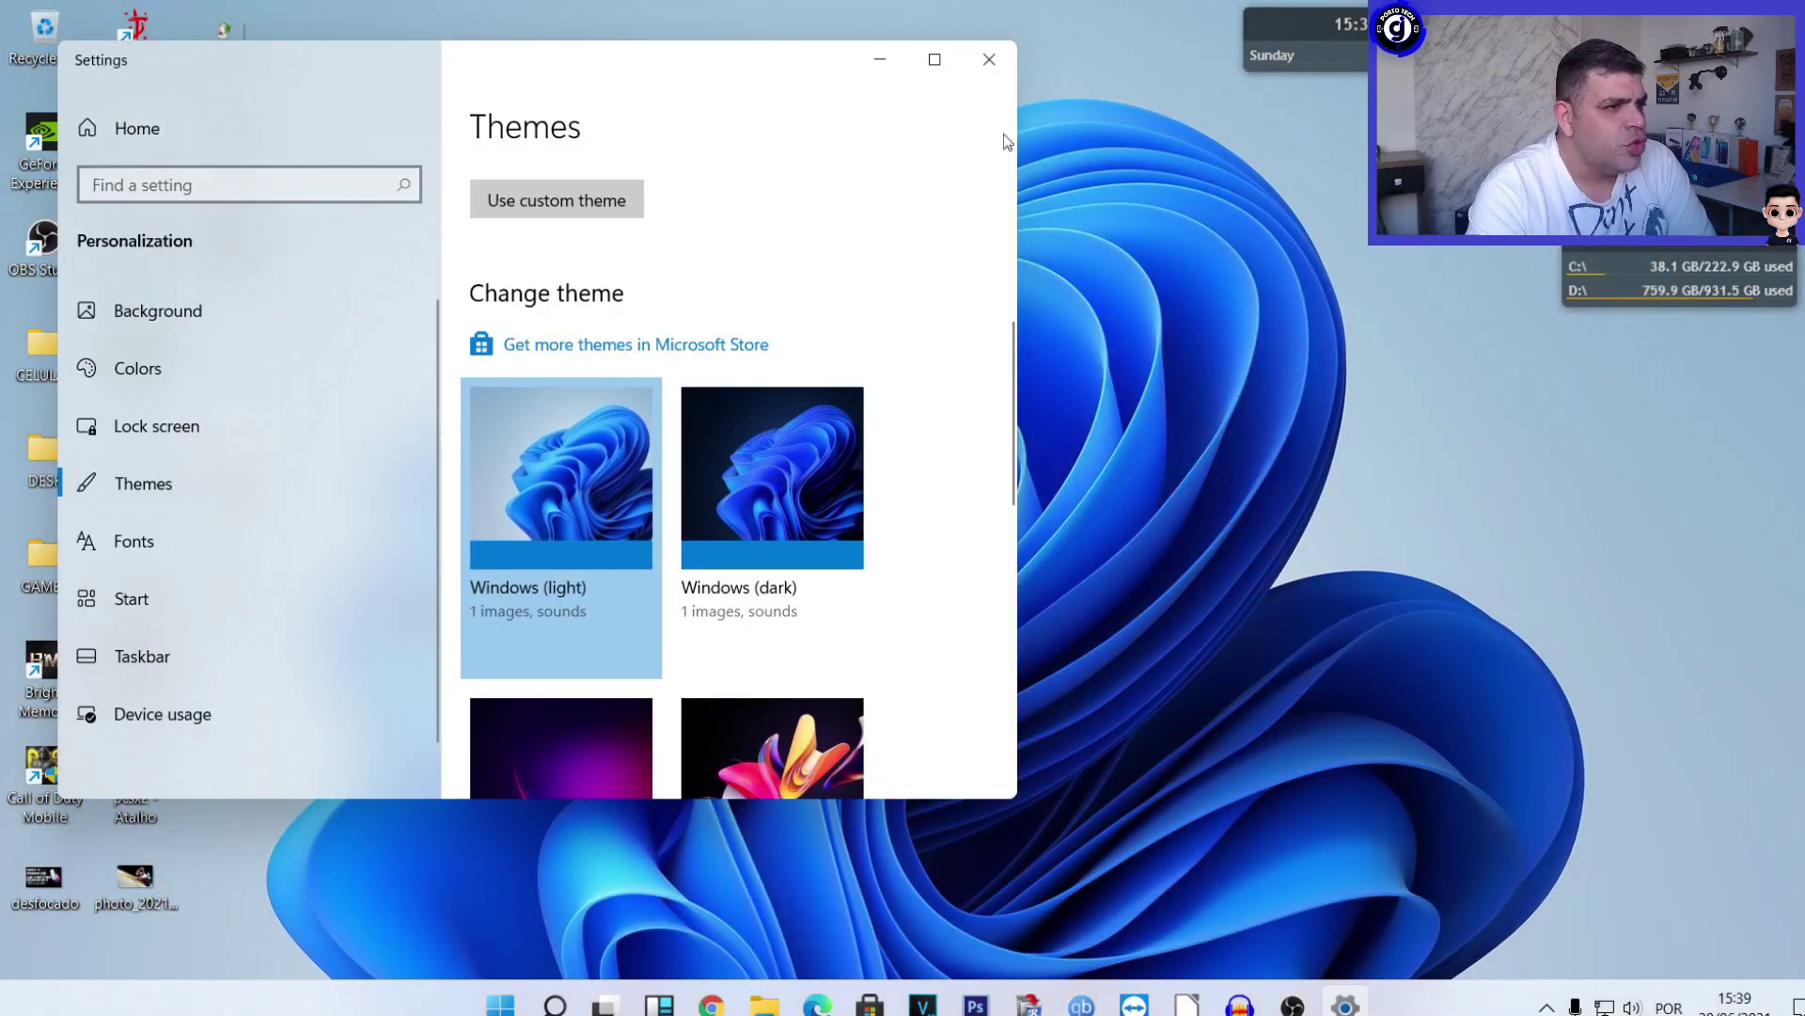
# Switch to OBS Studio to check the recording, and minimise its window again.
pyautogui.click(1293, 1004)
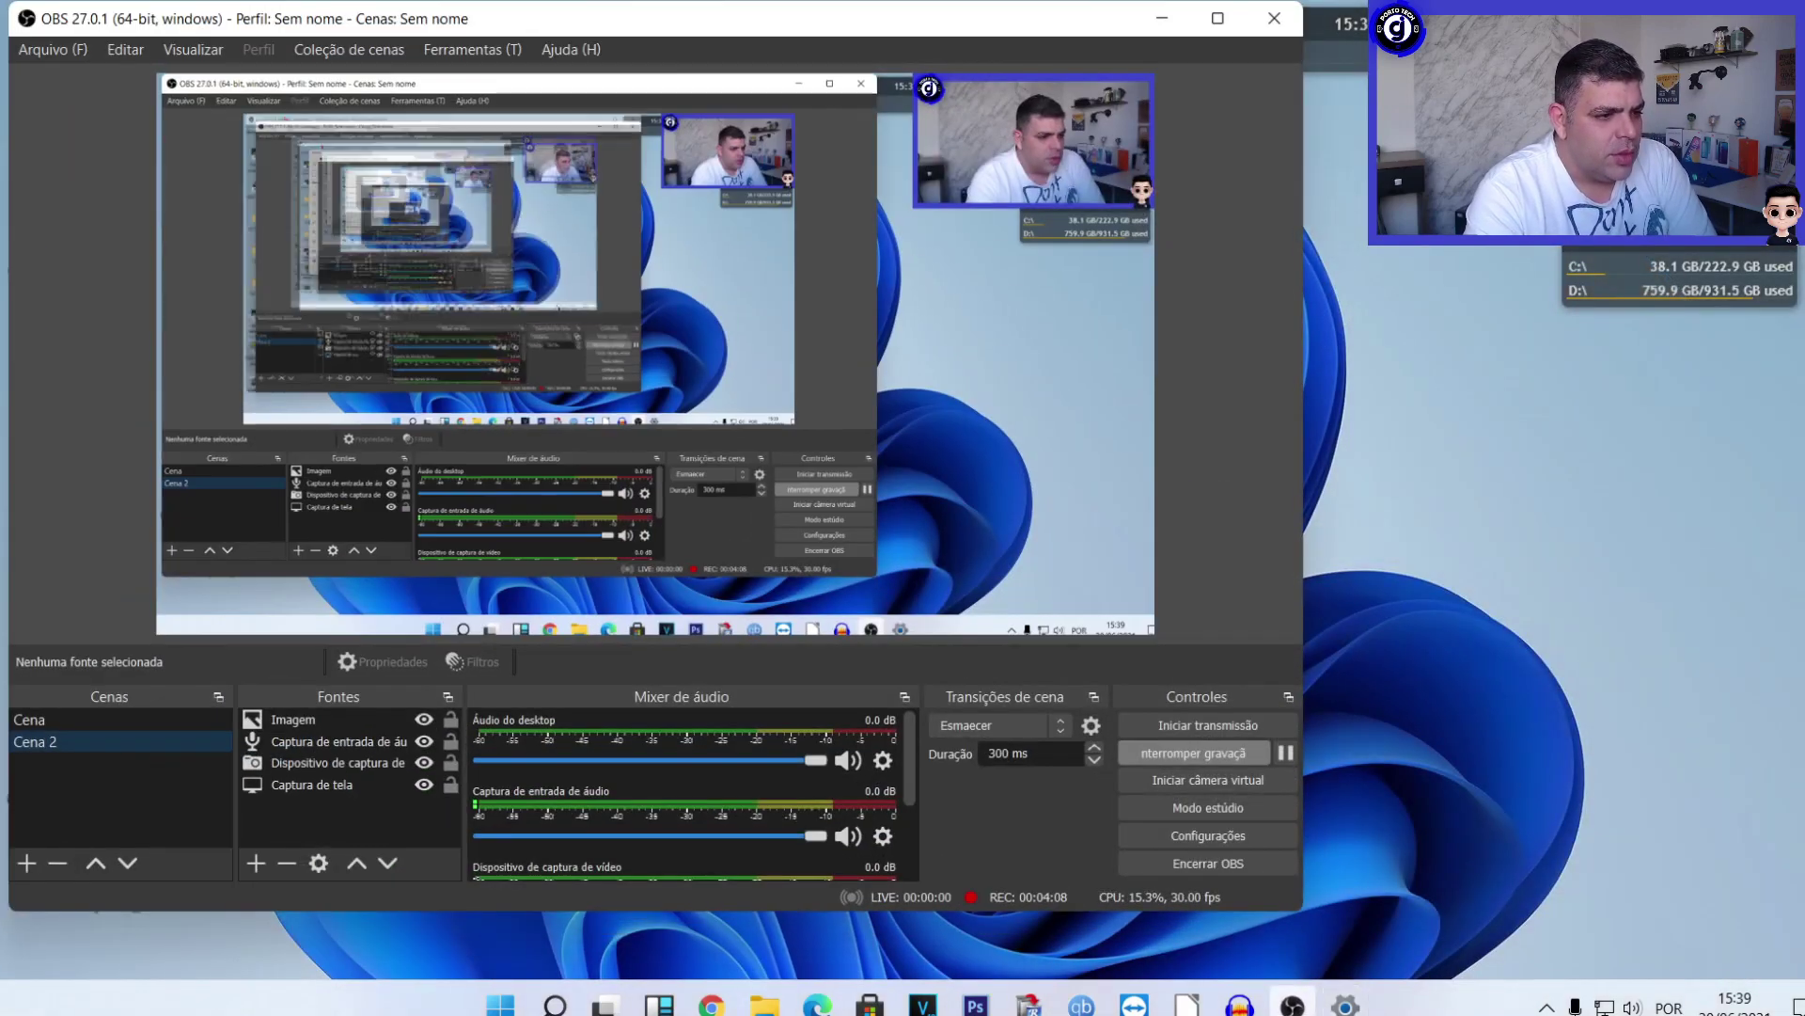
pyautogui.press('super+Down')
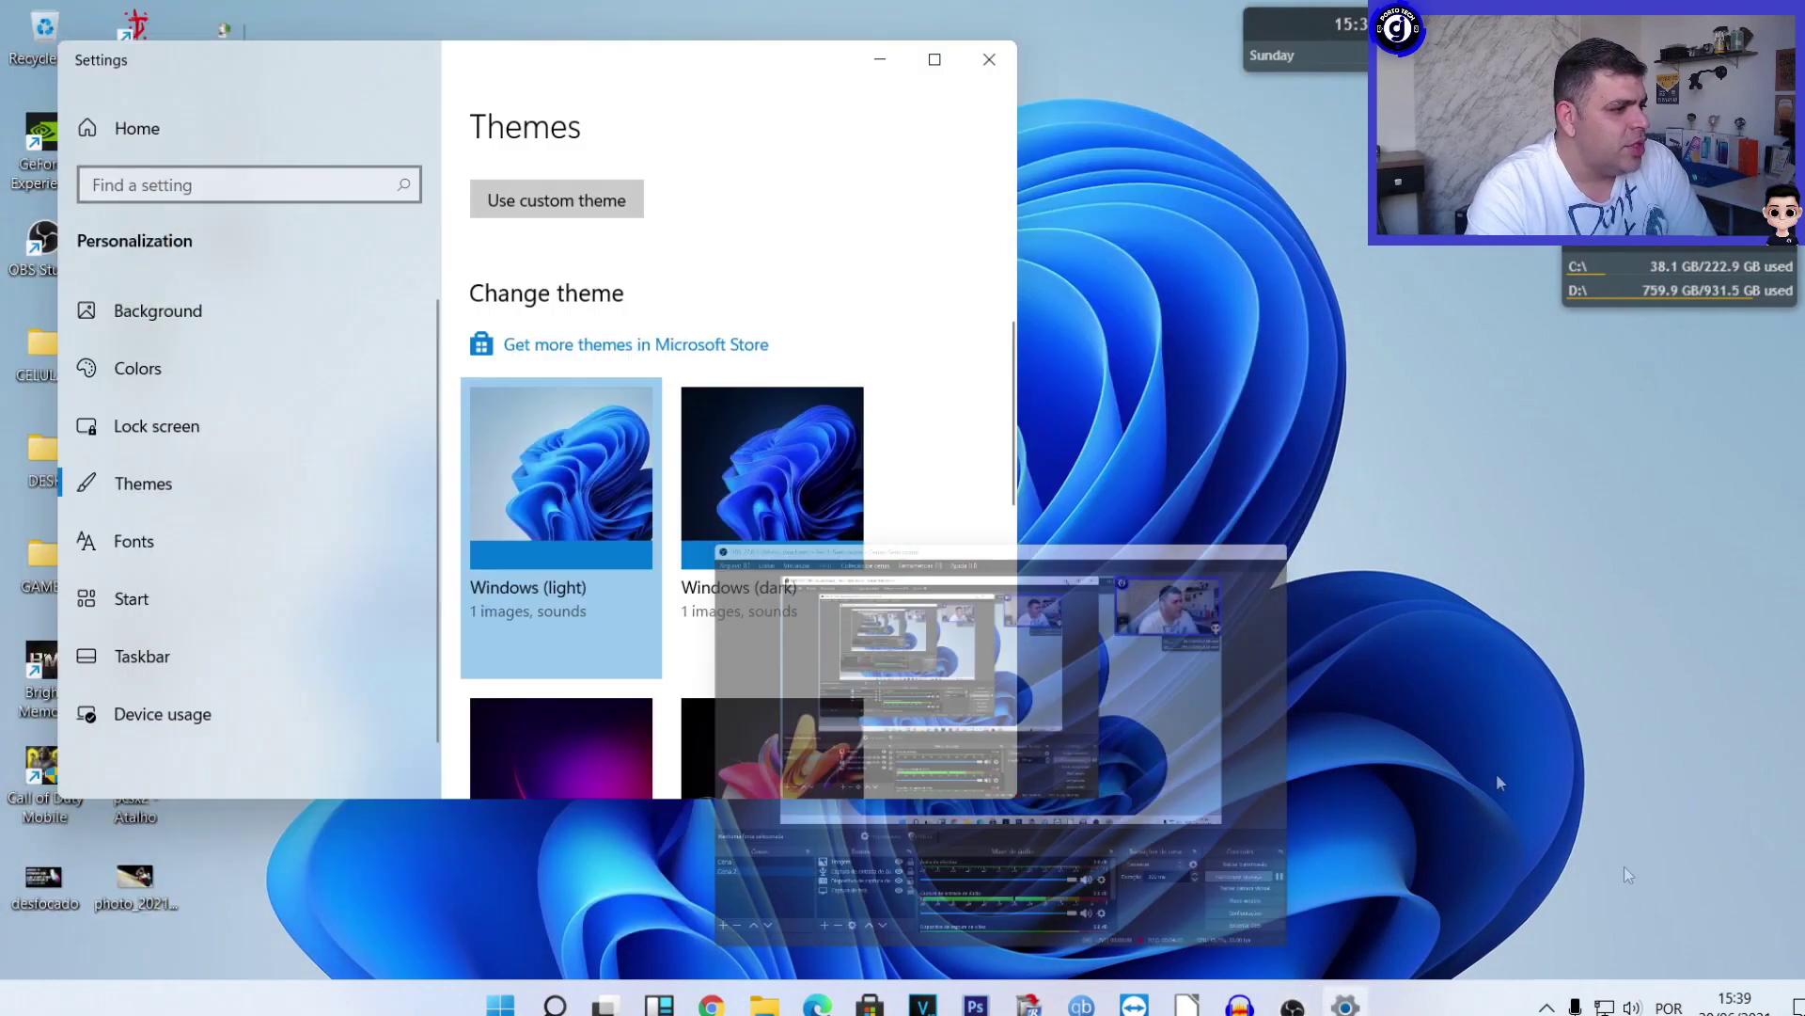
# Look through the available themes, apply Windows (dark), and dismiss the notification.
pyautogui.scroll(-4, 910, 592)
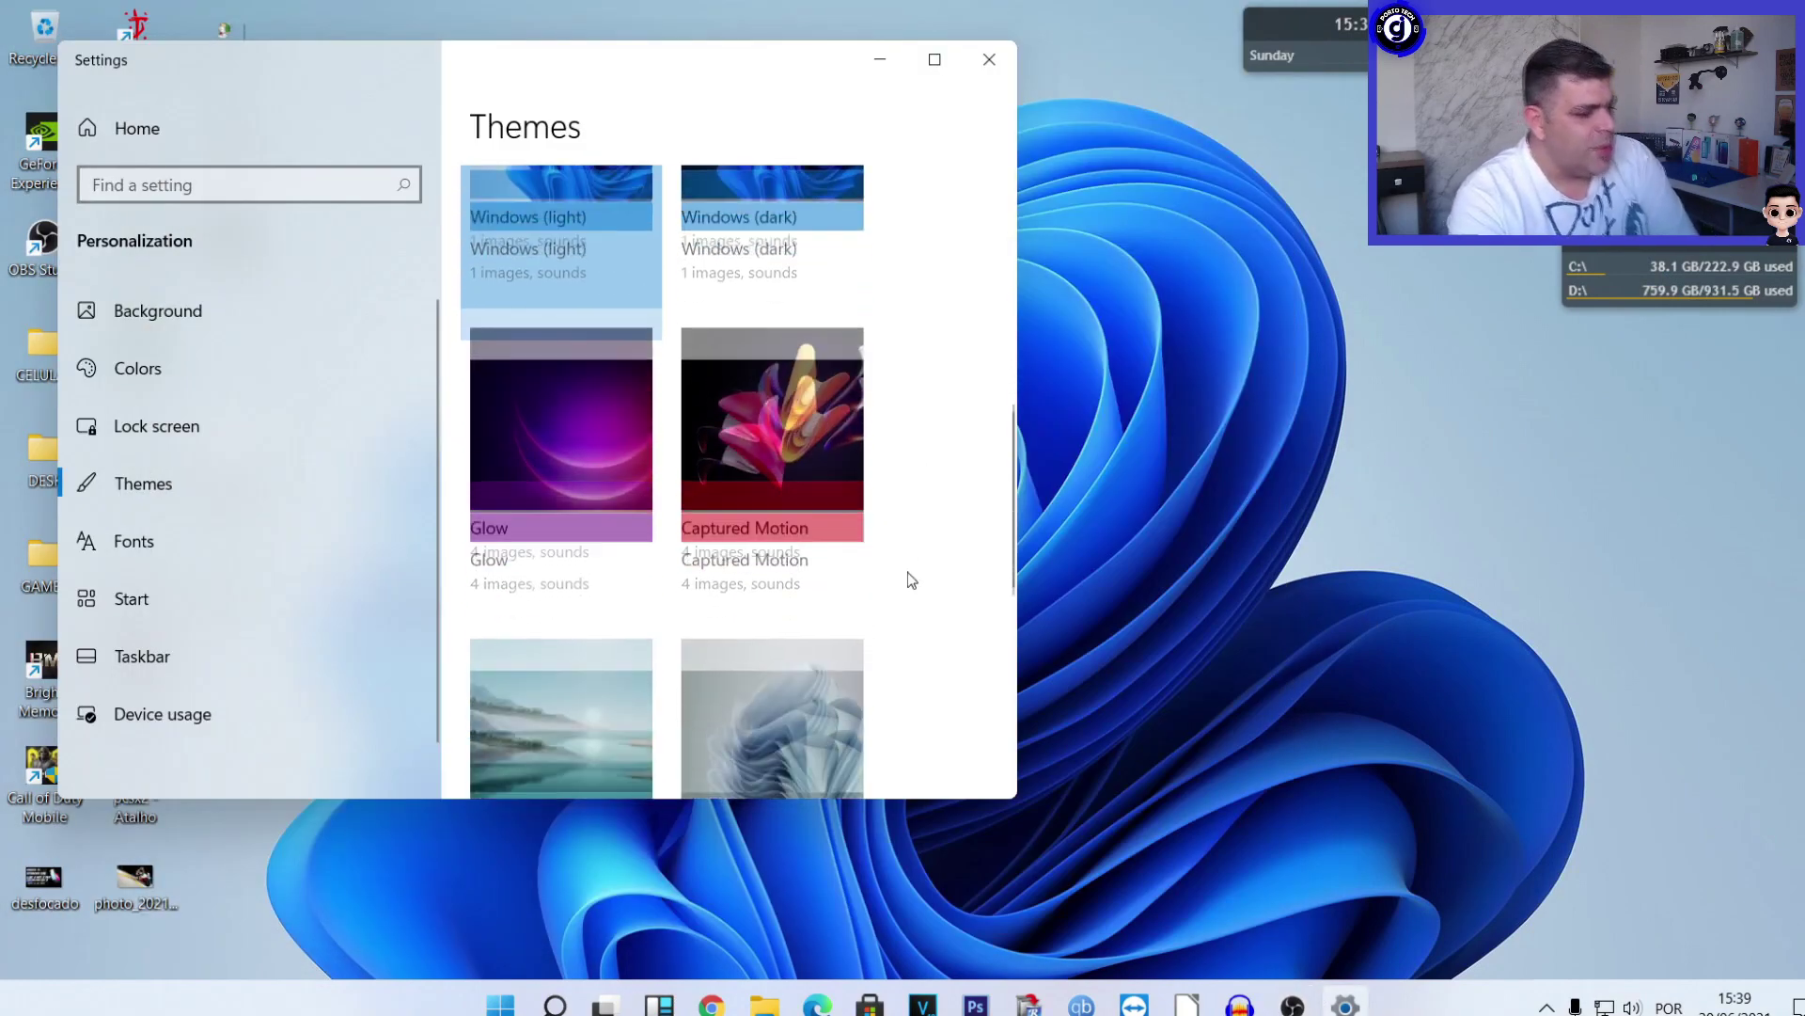
pyautogui.scroll(-3, 735, 400)
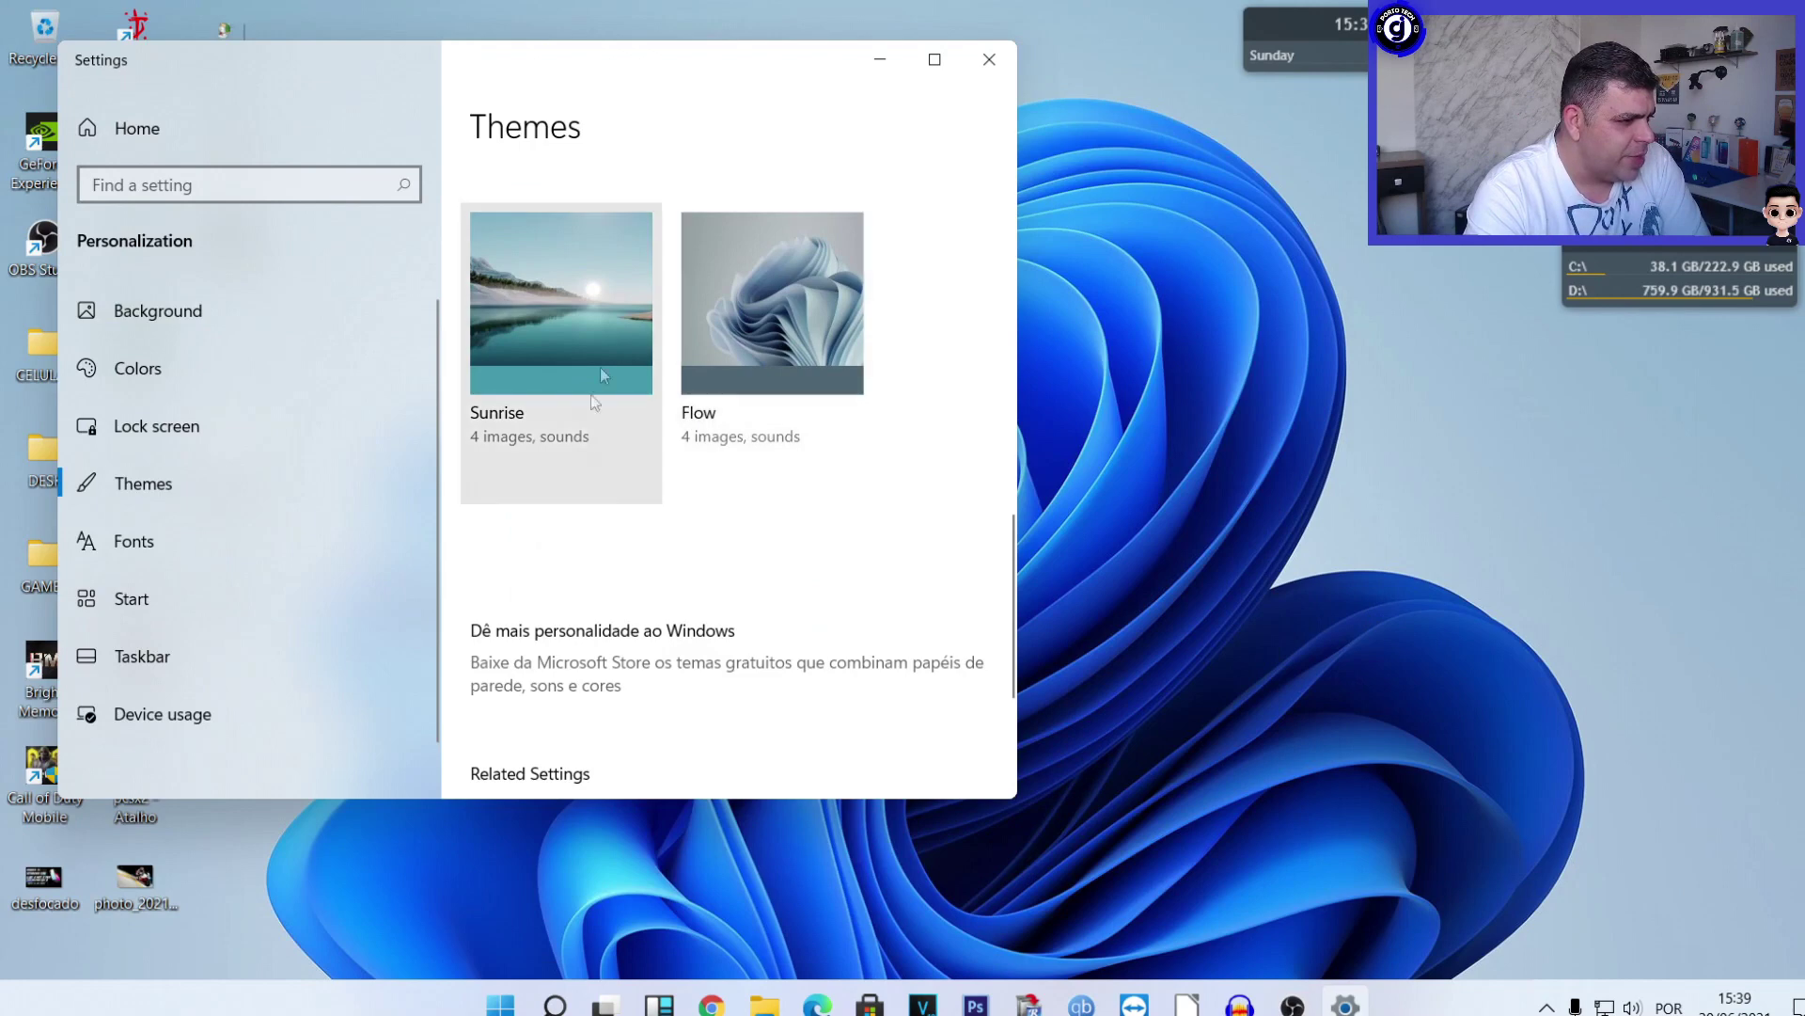
pyautogui.scroll(6, 781, 542)
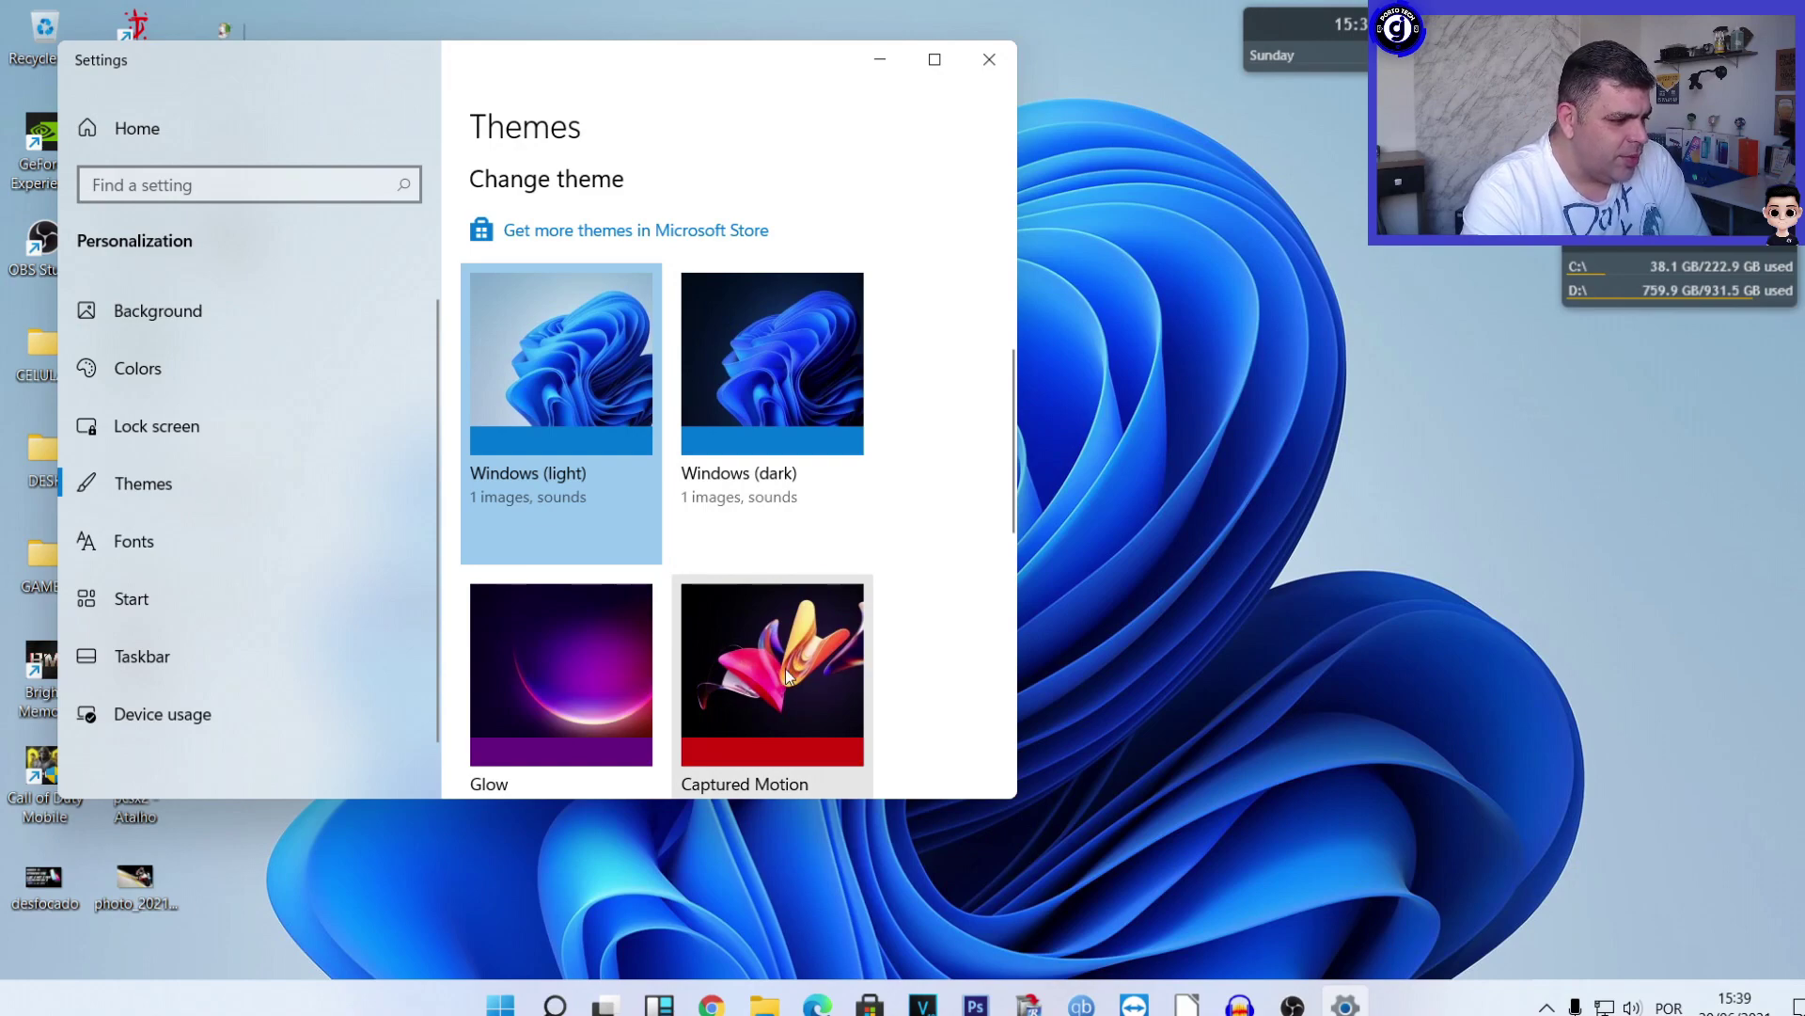
pyautogui.click(792, 382)
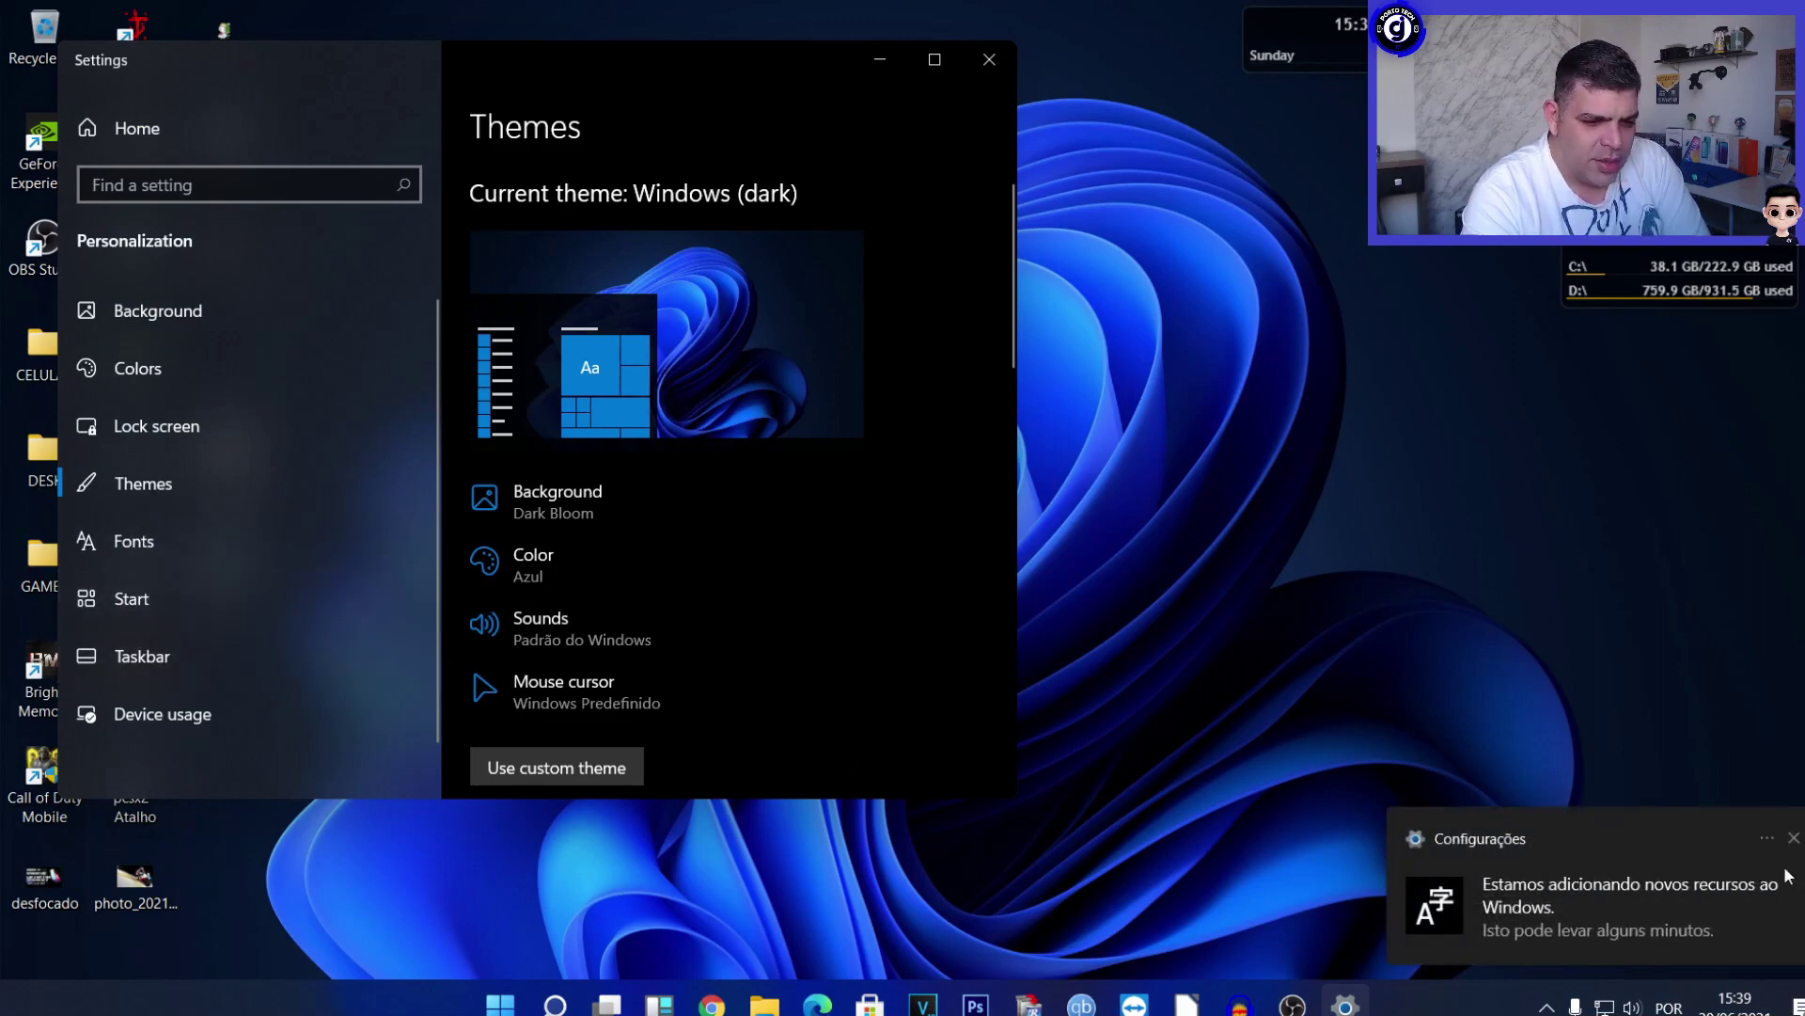
pyautogui.click(1794, 838)
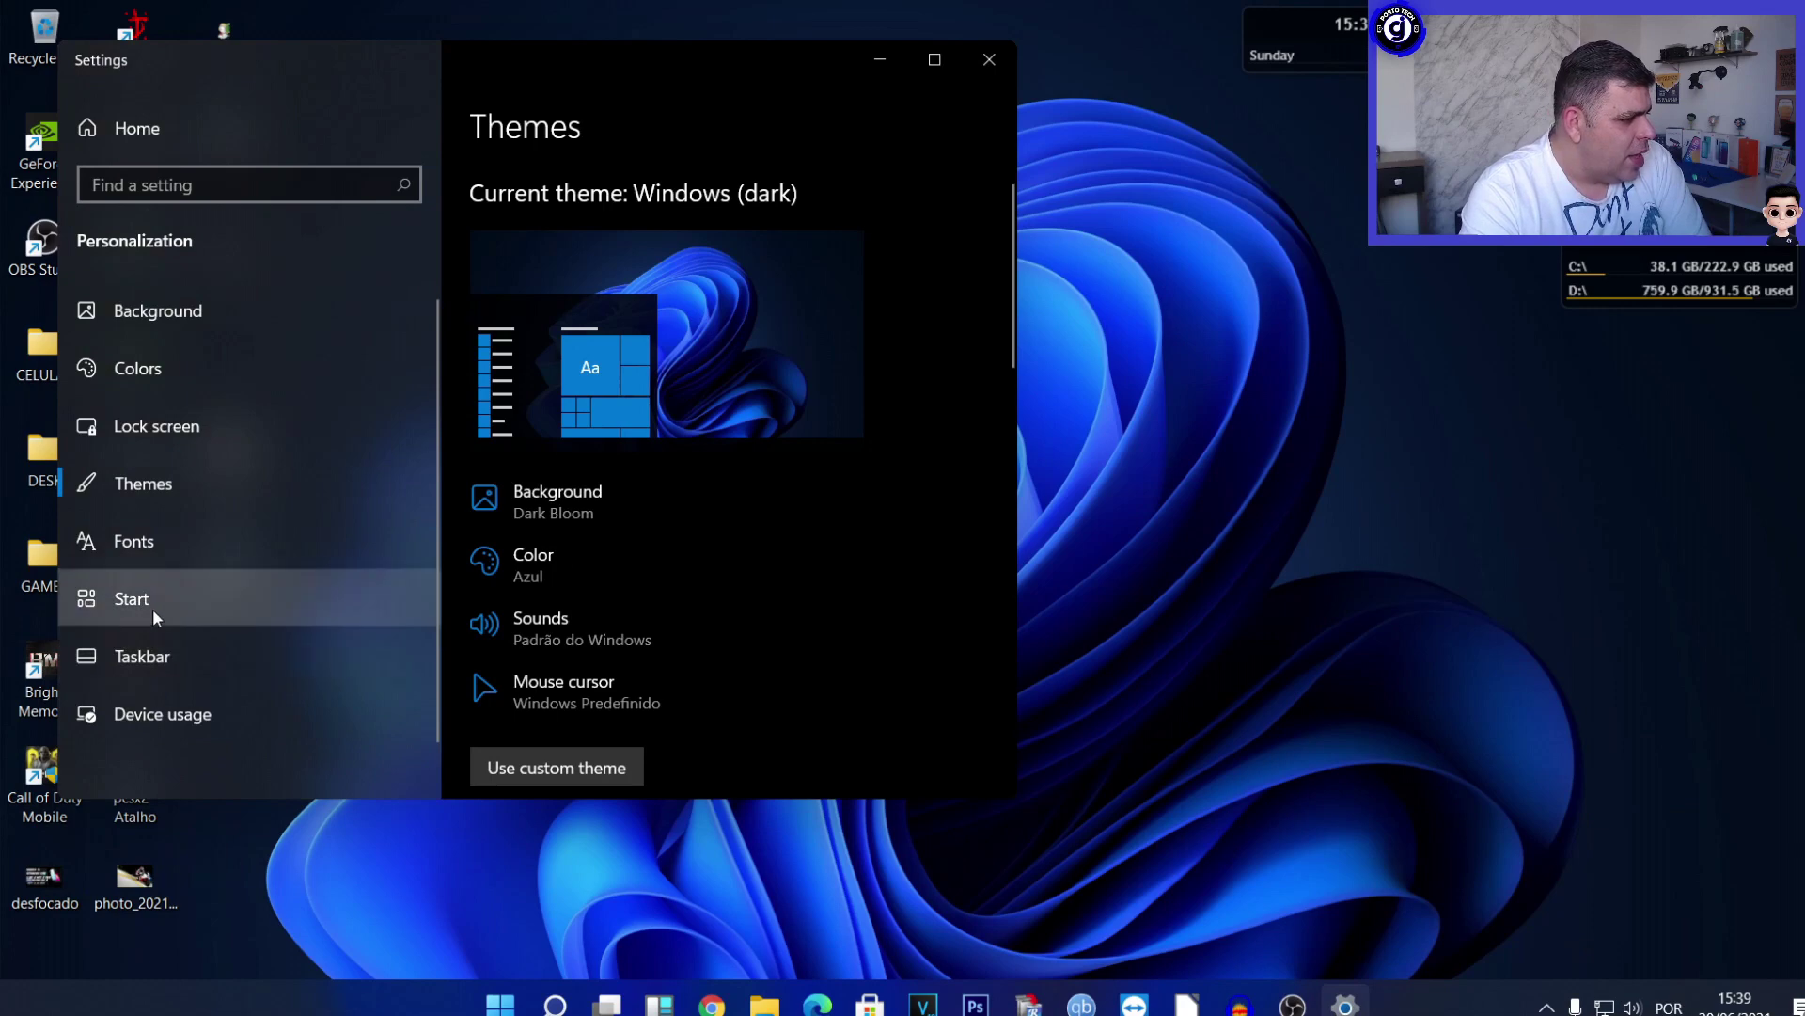
# Open the Start personalization settings, dismiss the notification, and open the choice of folders that appear on Start.
pyautogui.click(153, 608)
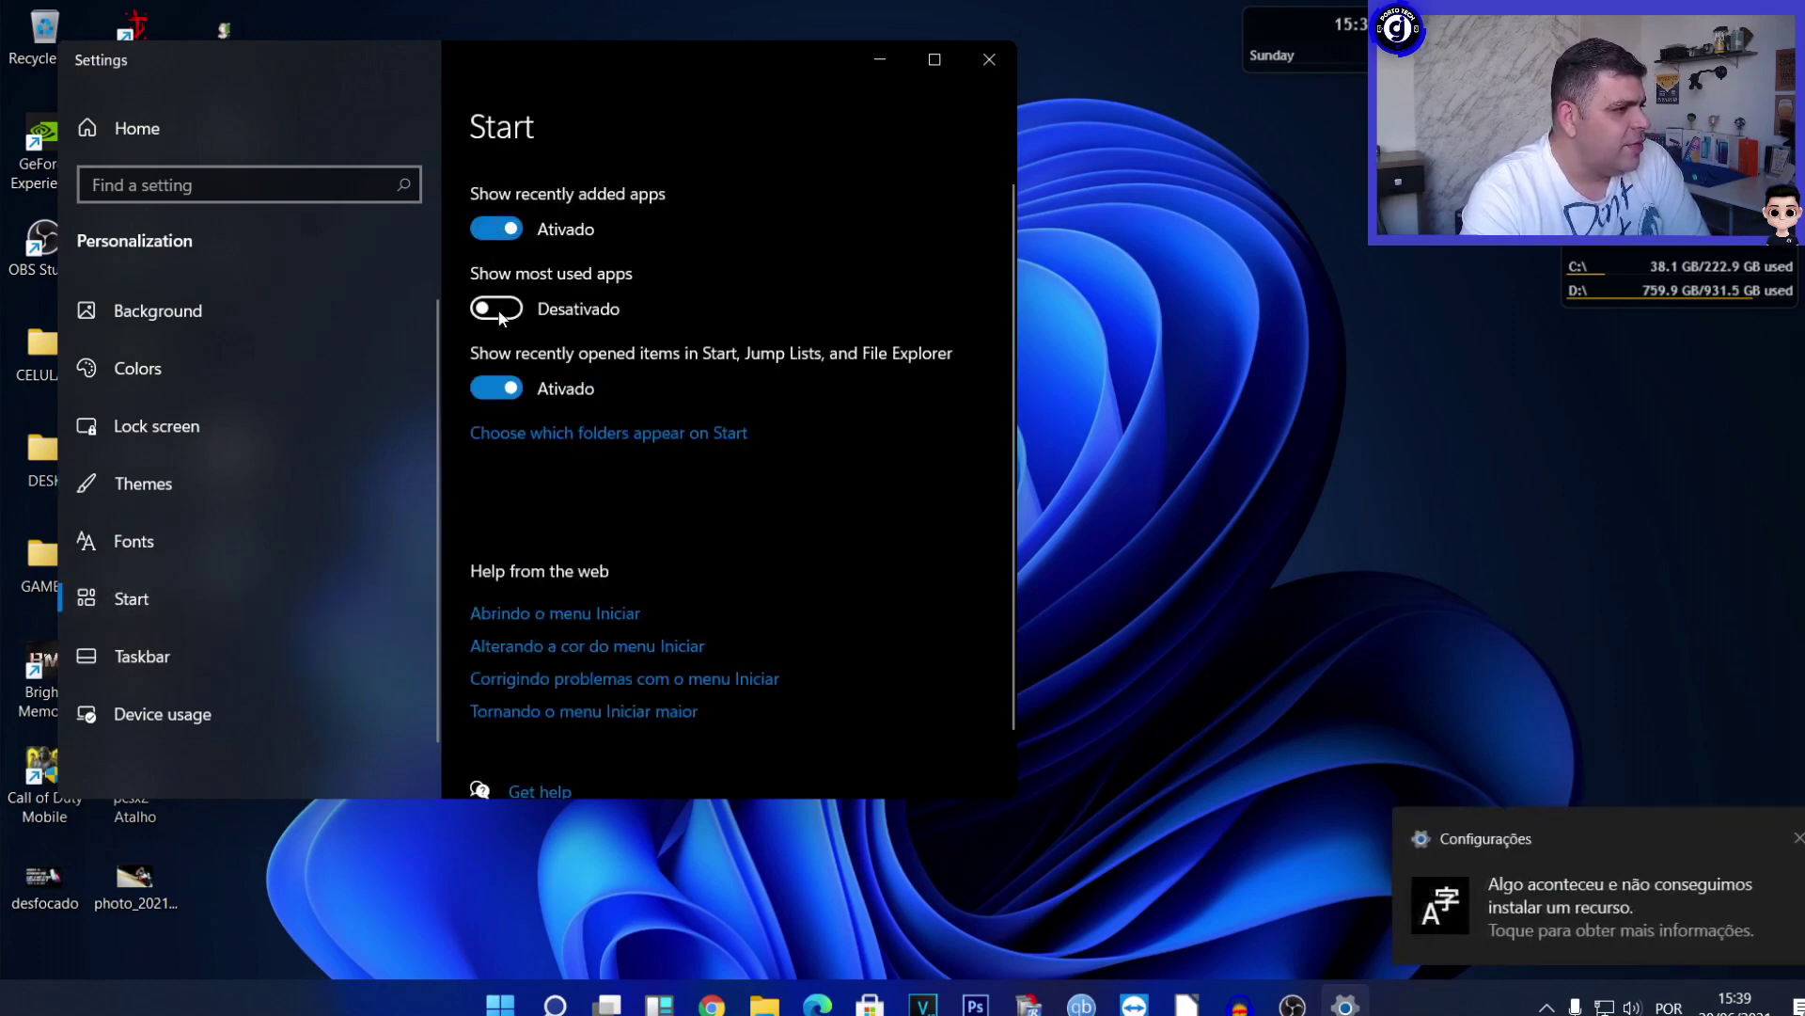
pyautogui.click(1798, 839)
pyautogui.scroll(-1, 592, 540)
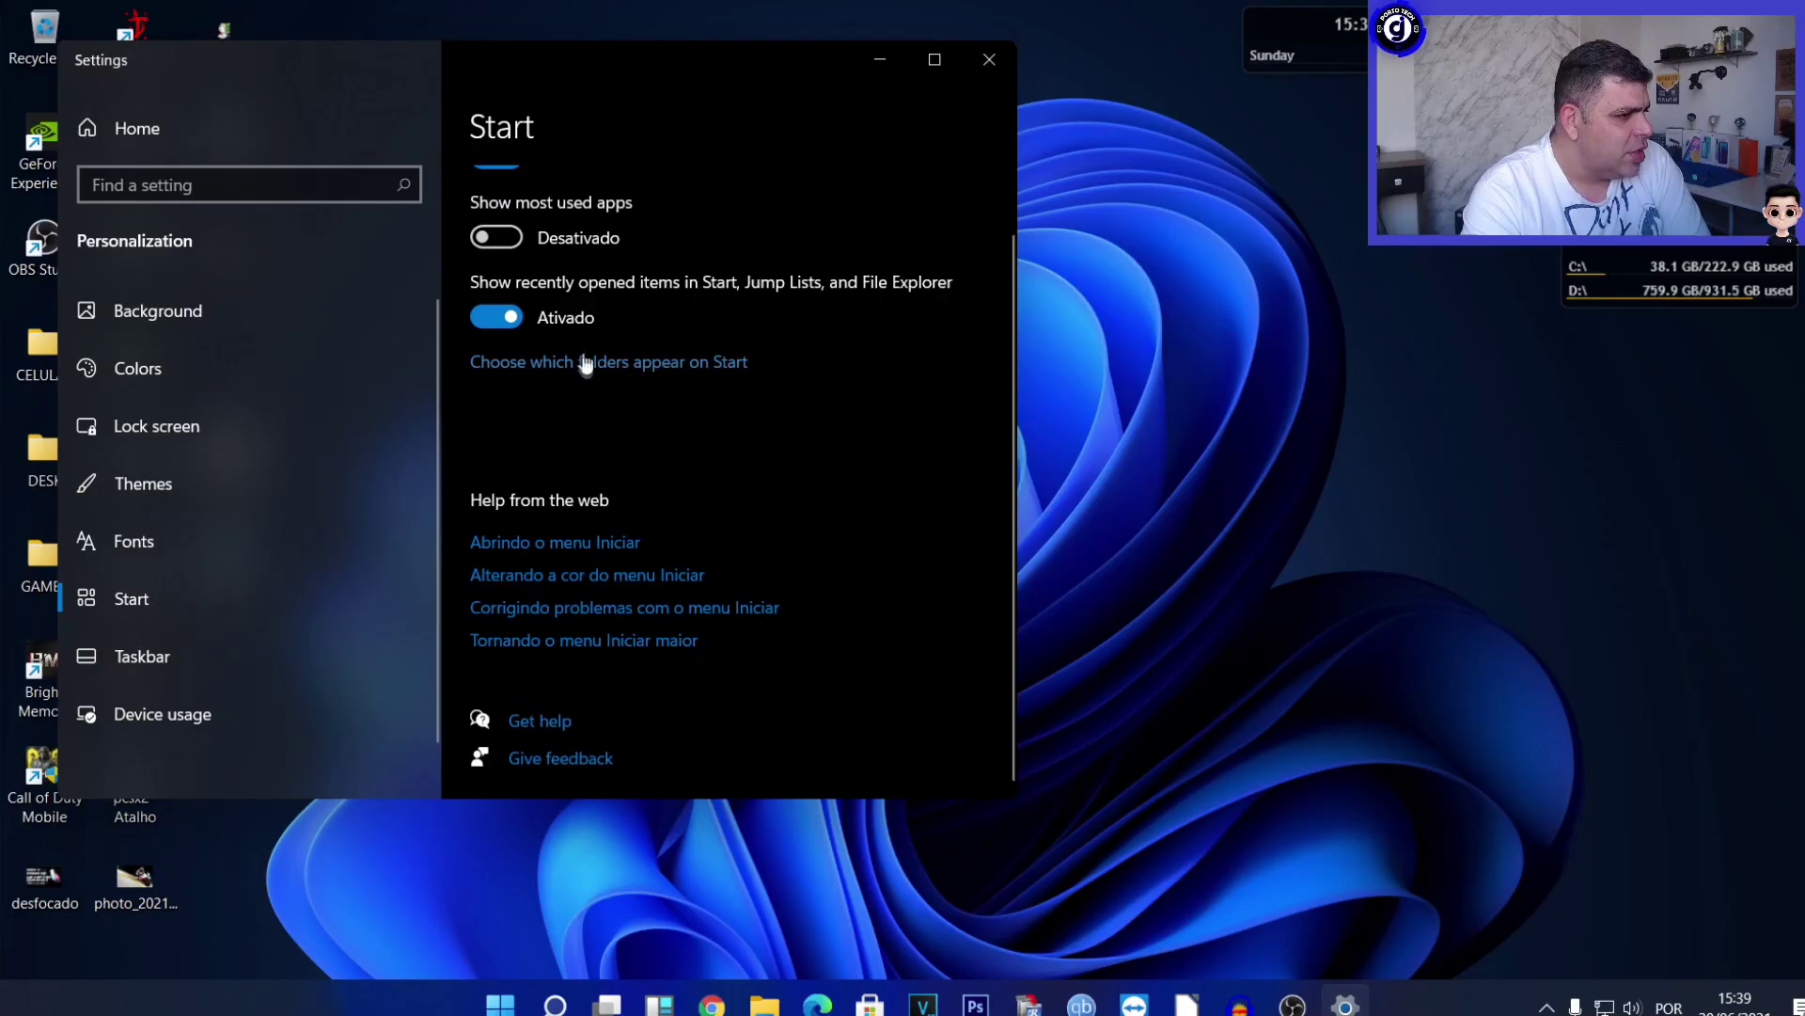
pyautogui.click(585, 363)
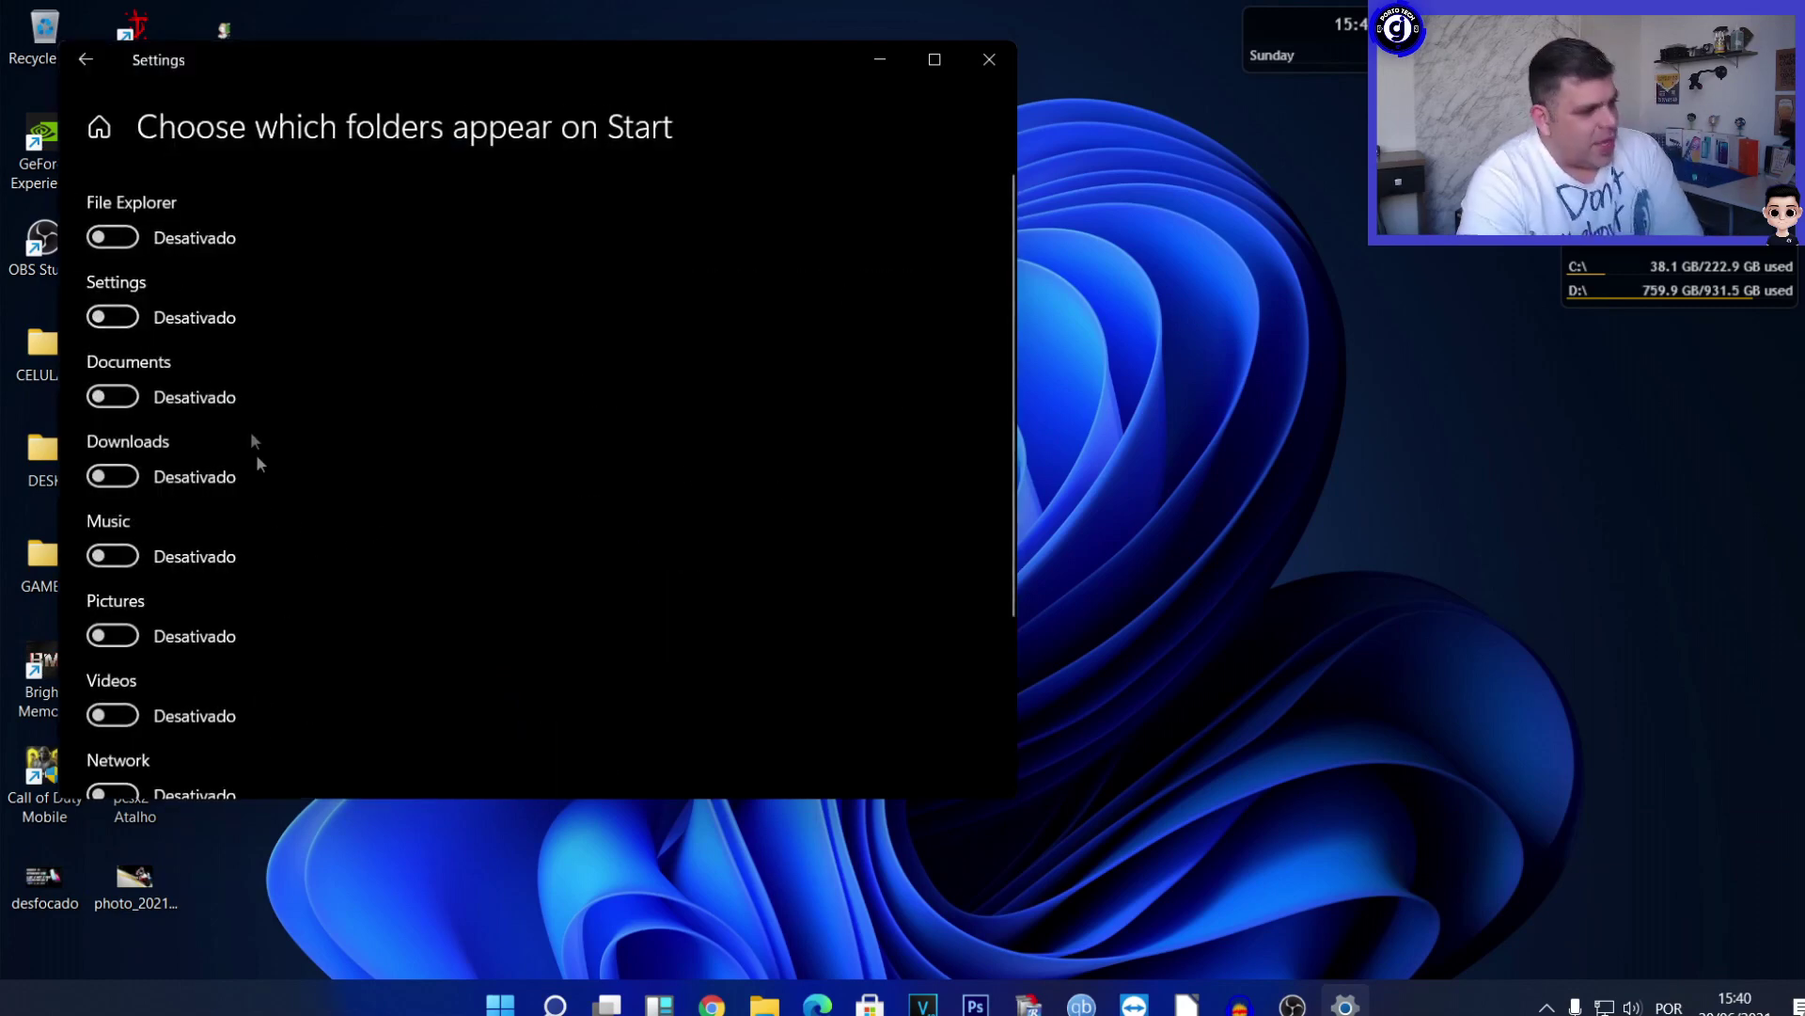
# Turn on File Explorer, Settings, Documents, Downloads, Music and Pictures for Start, and close the settings.
pyautogui.click(120, 237)
pyautogui.click(112, 317)
pyautogui.click(112, 397)
pyautogui.click(111, 477)
pyautogui.click(111, 556)
pyautogui.click(111, 636)
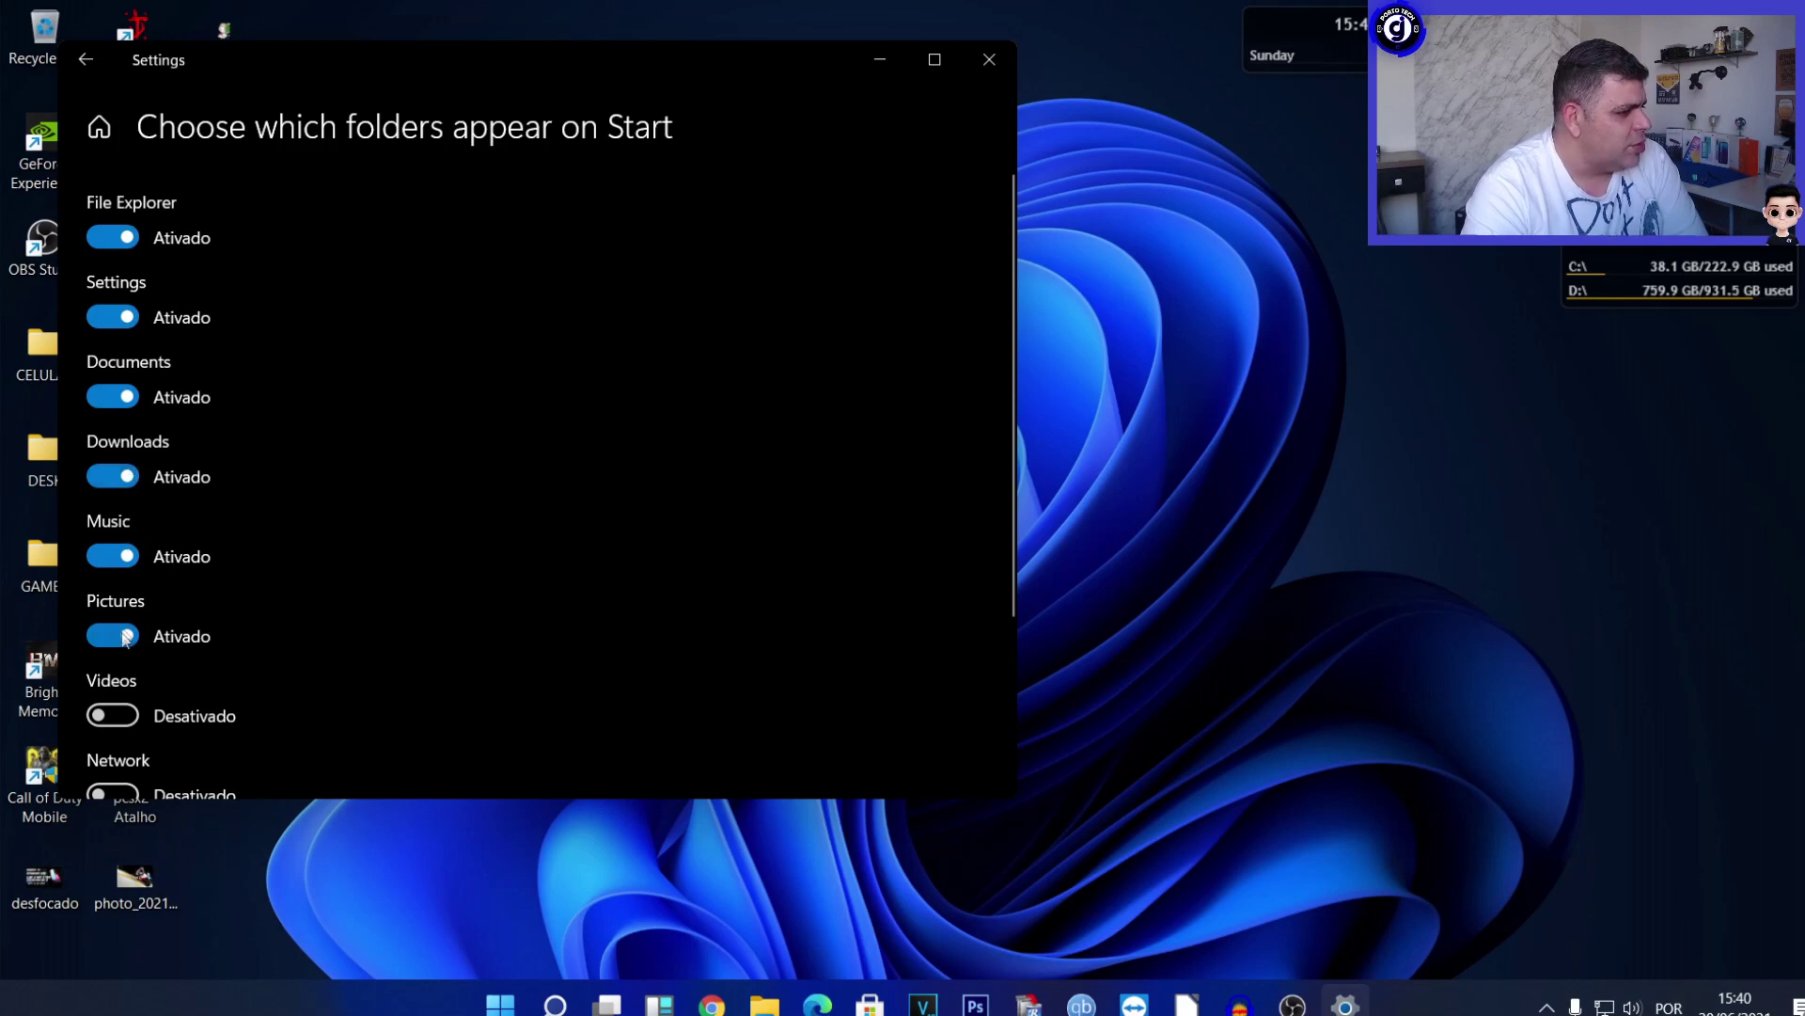
pyautogui.click(1221, 447)
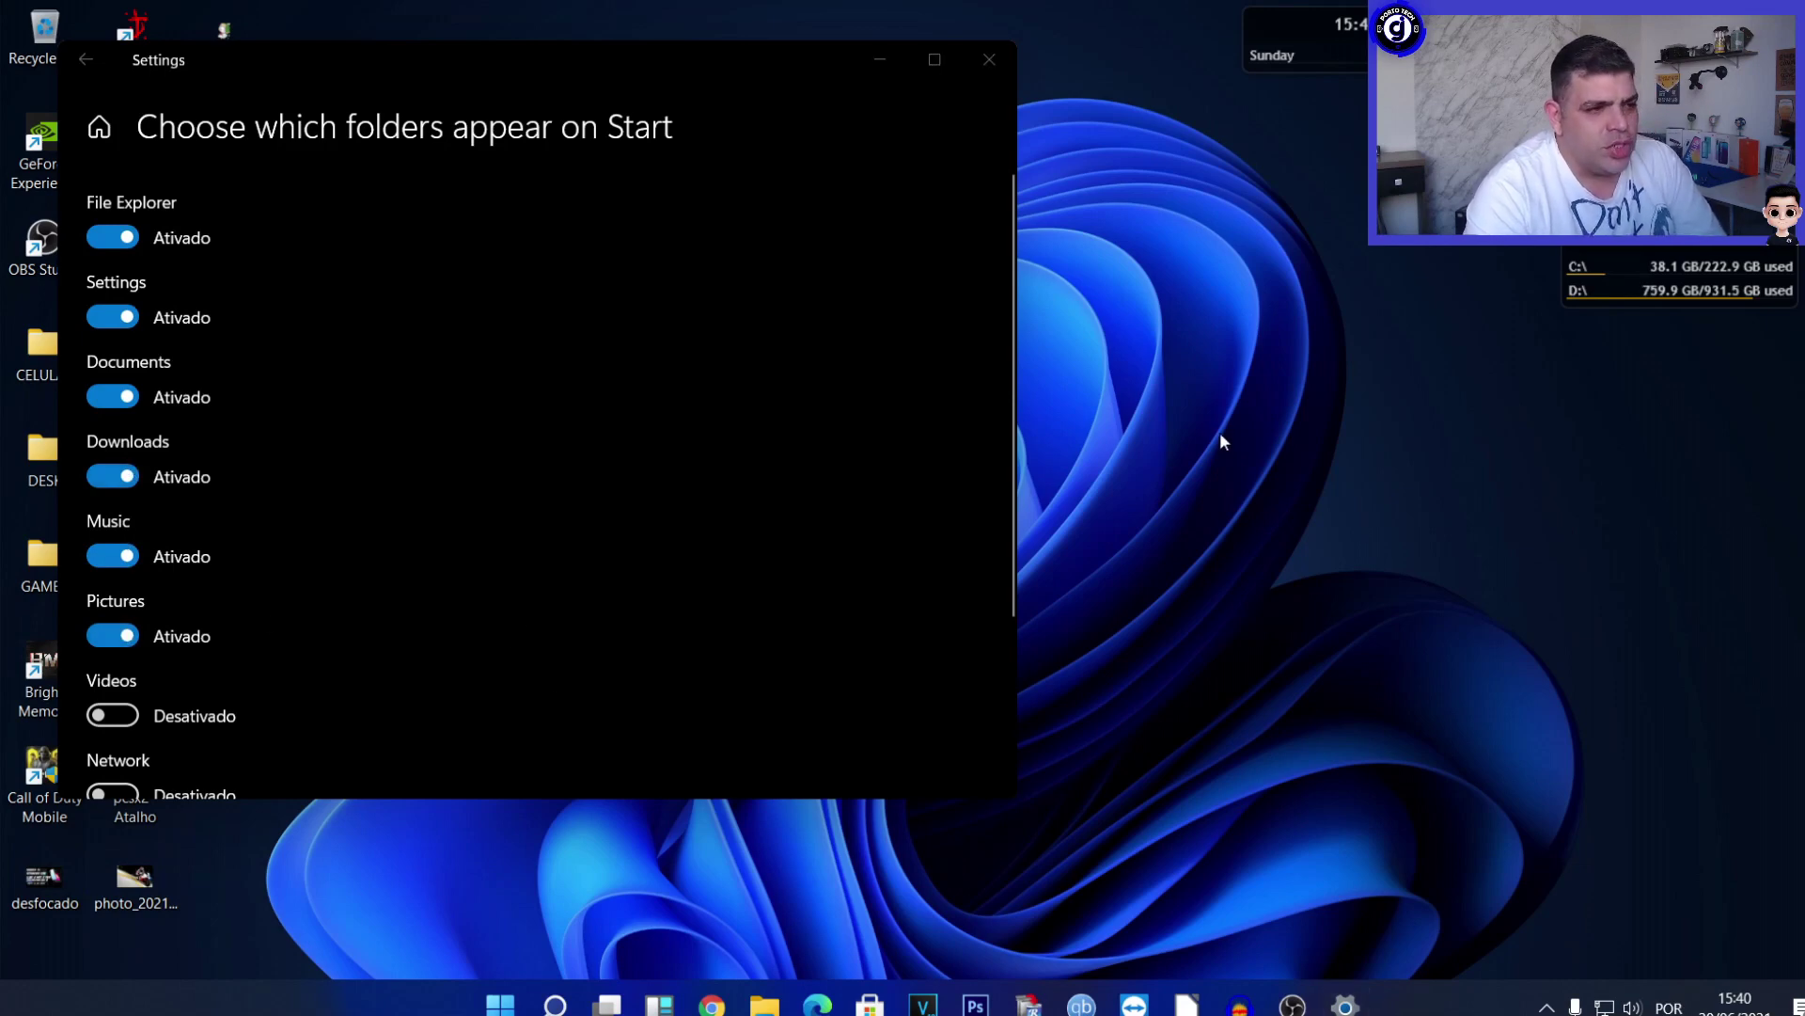
pyautogui.click(989, 59)
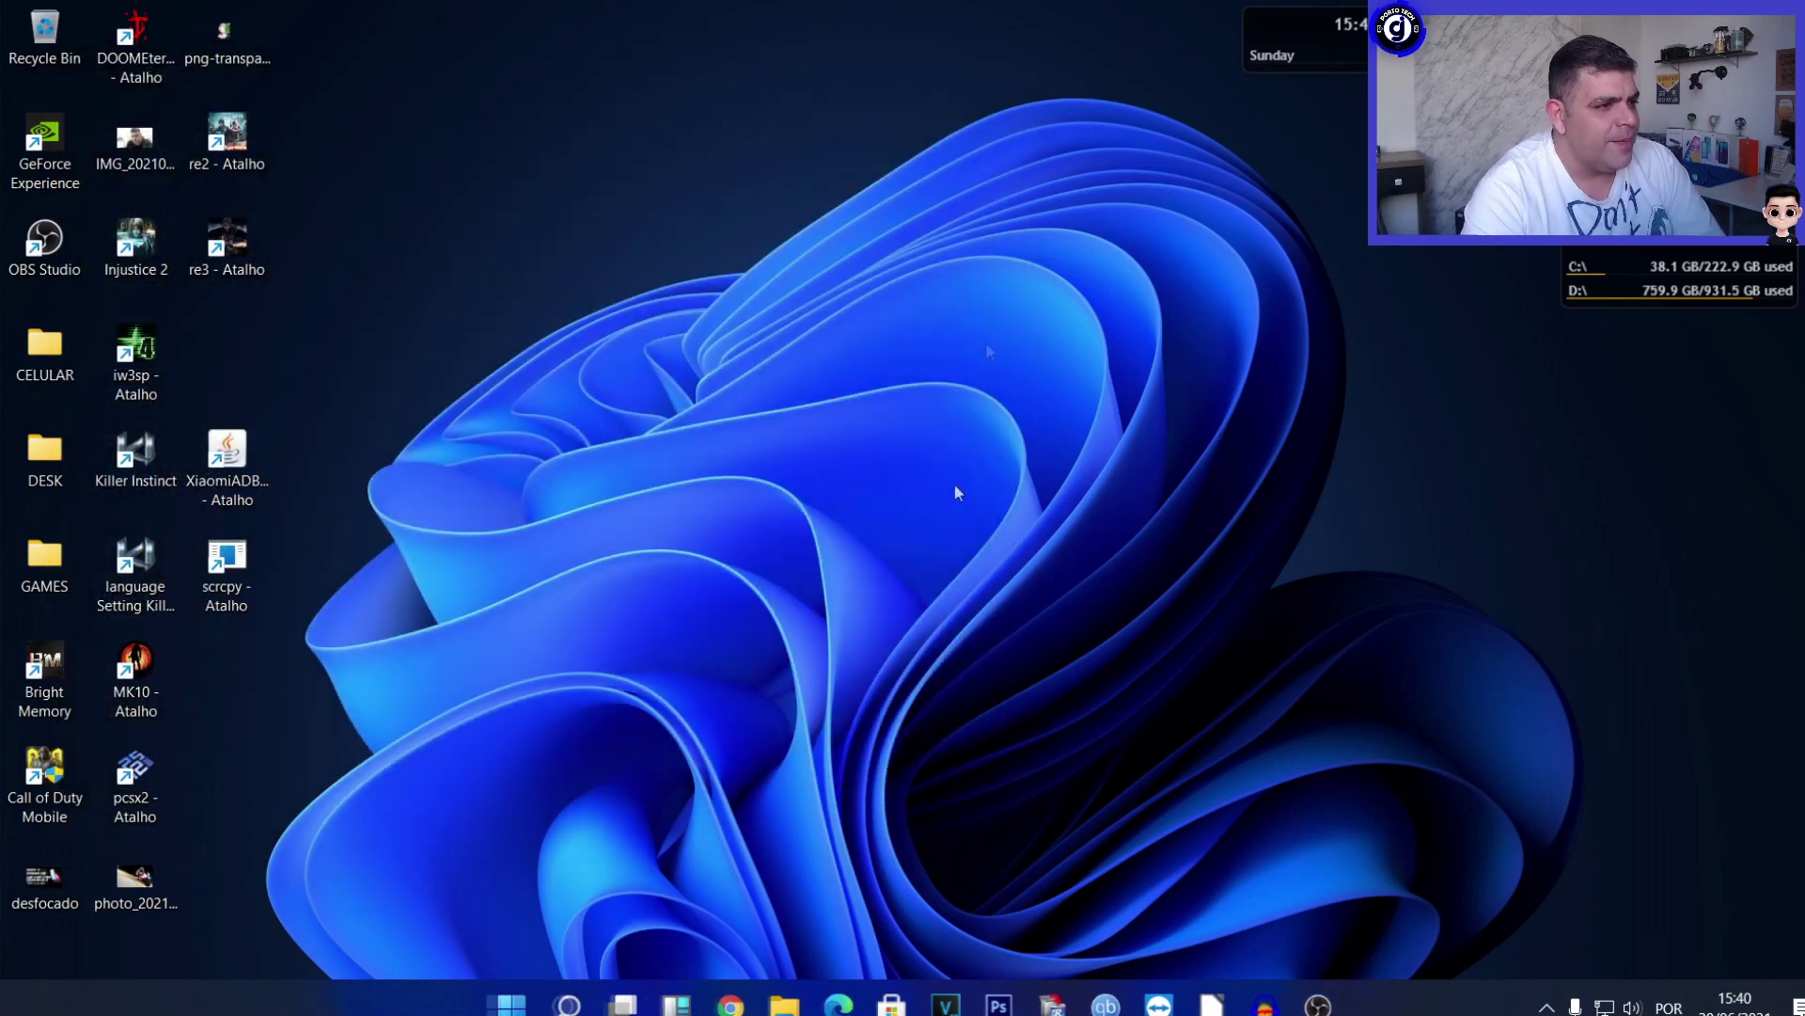
# Open the Start menu and examine the pinned apps on both pages, the recommendations and the folder shortcuts.
pyautogui.click(527, 1004)
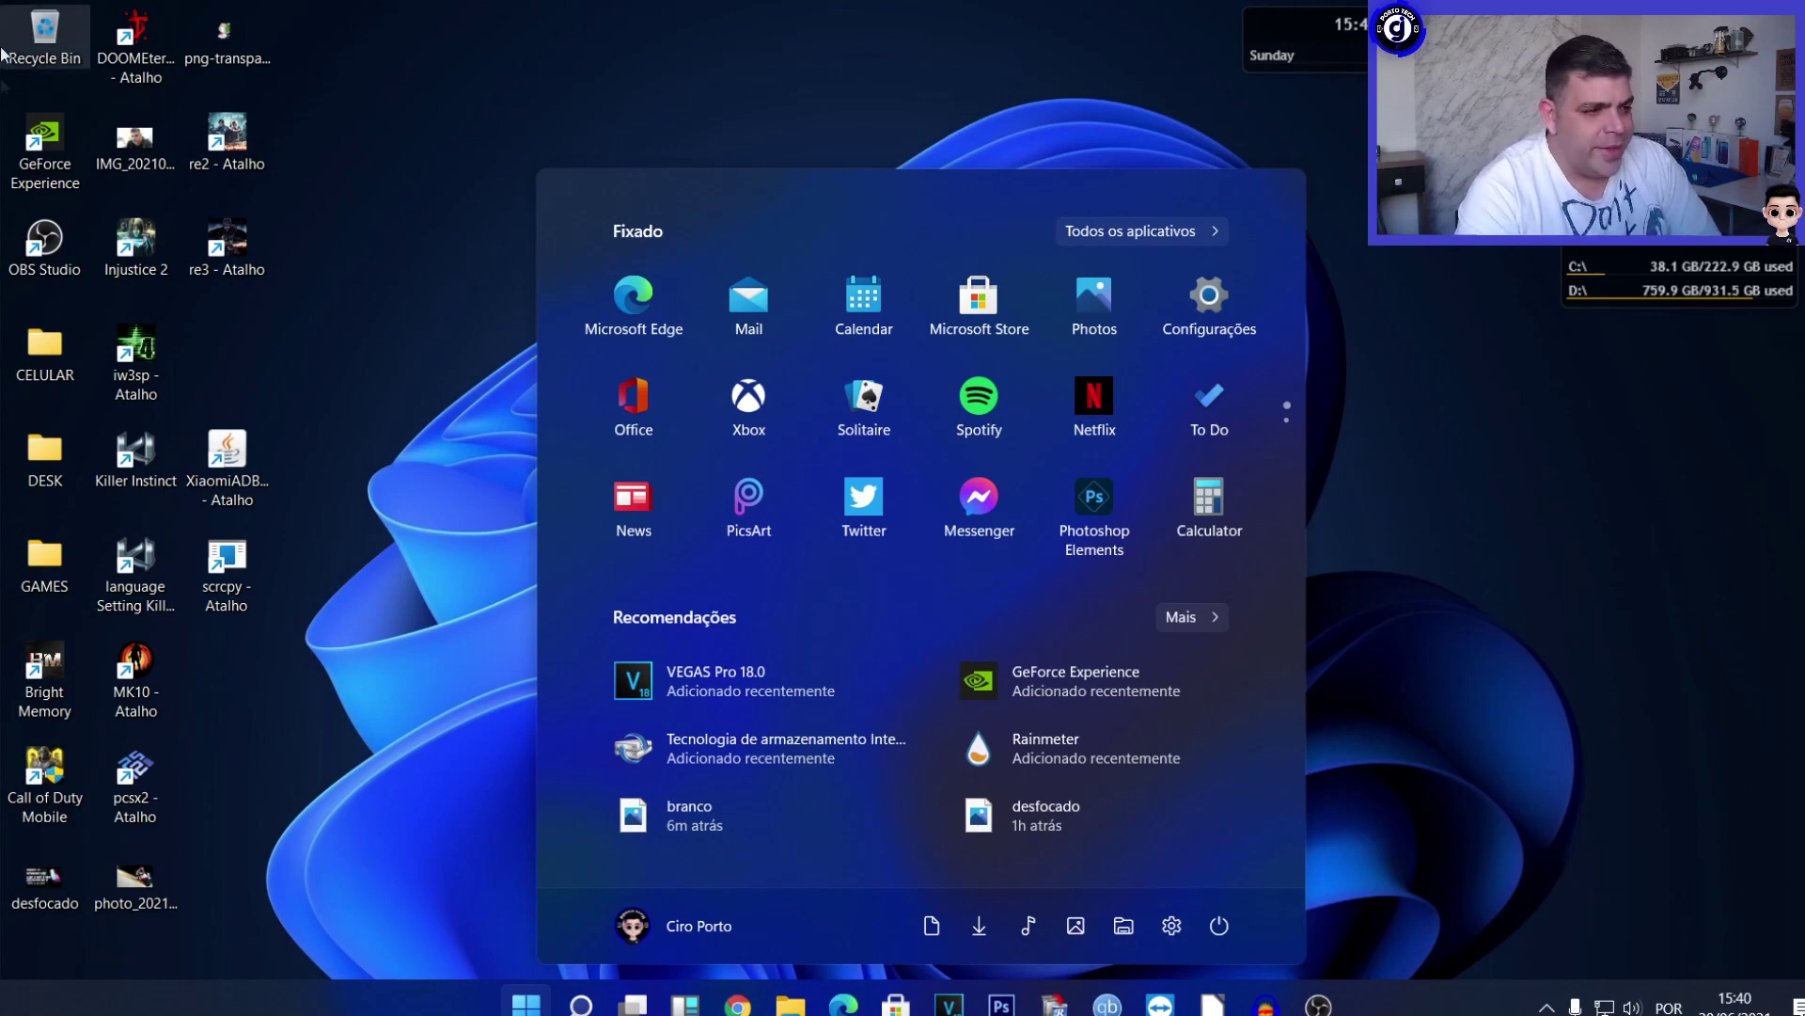
pyautogui.scroll(-1, 1149, 444)
pyautogui.scroll(1, 1147, 440)
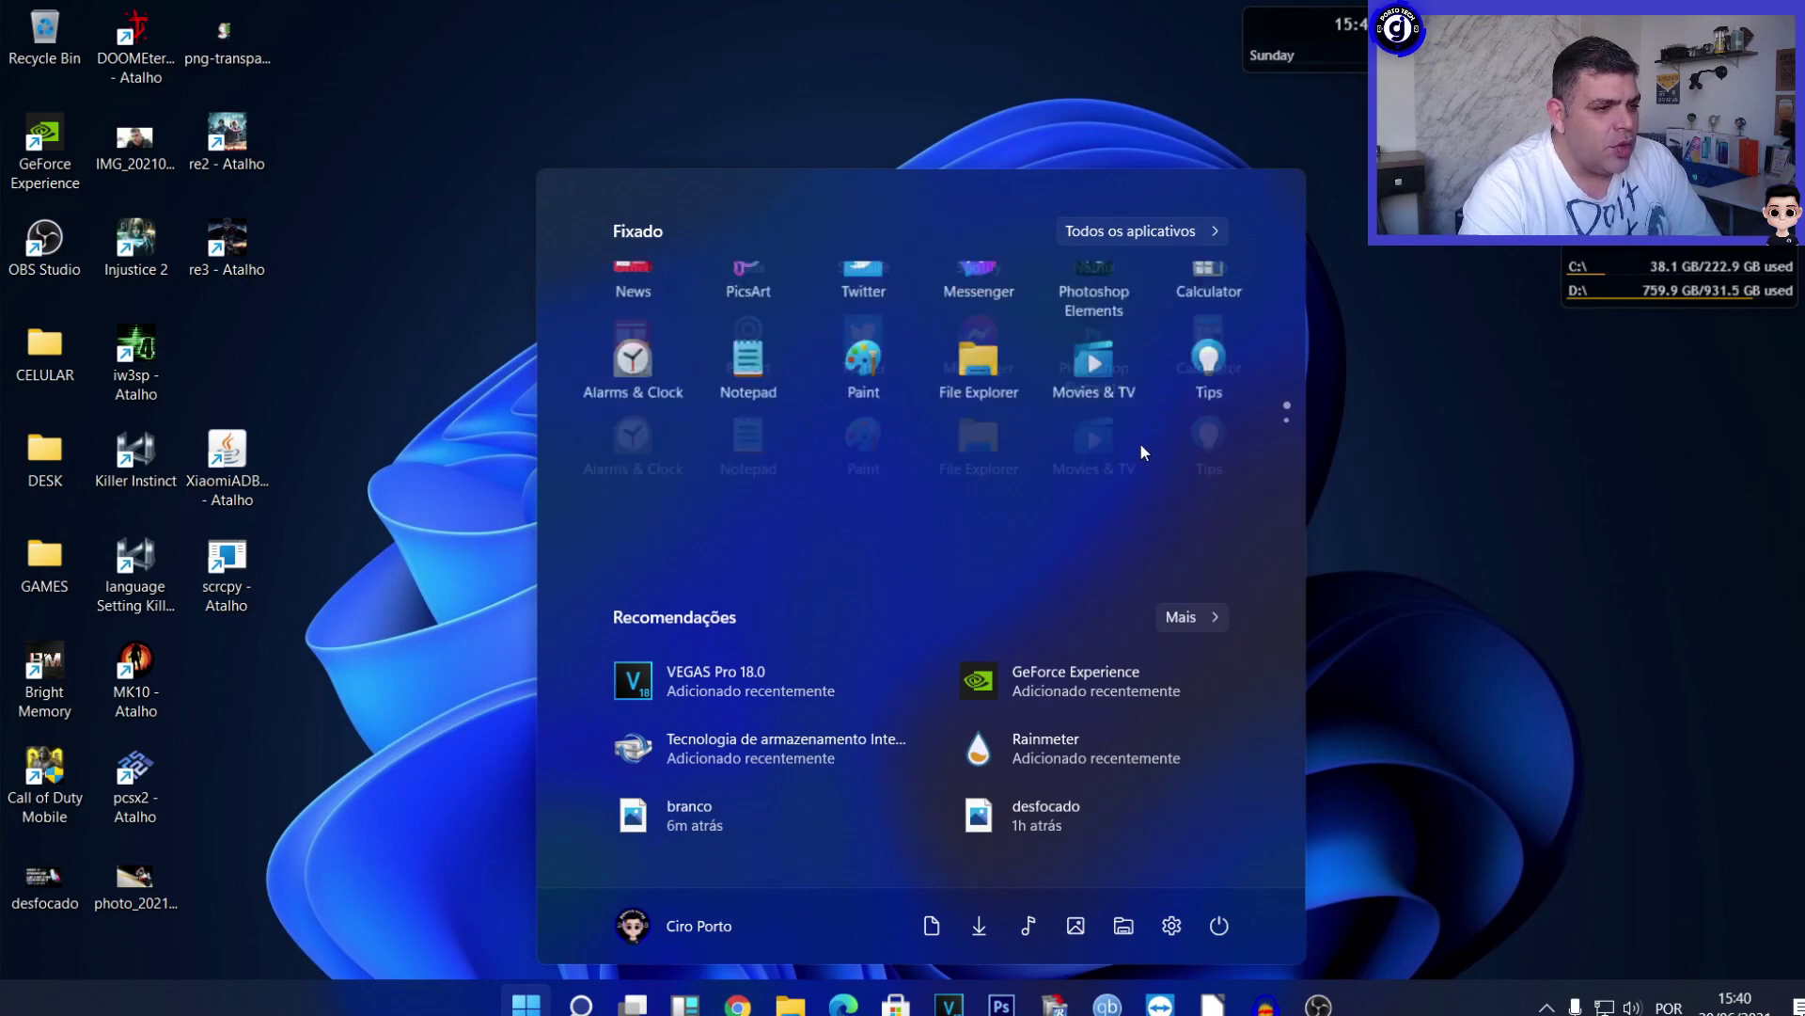
pyautogui.scroll(-1, 1148, 427)
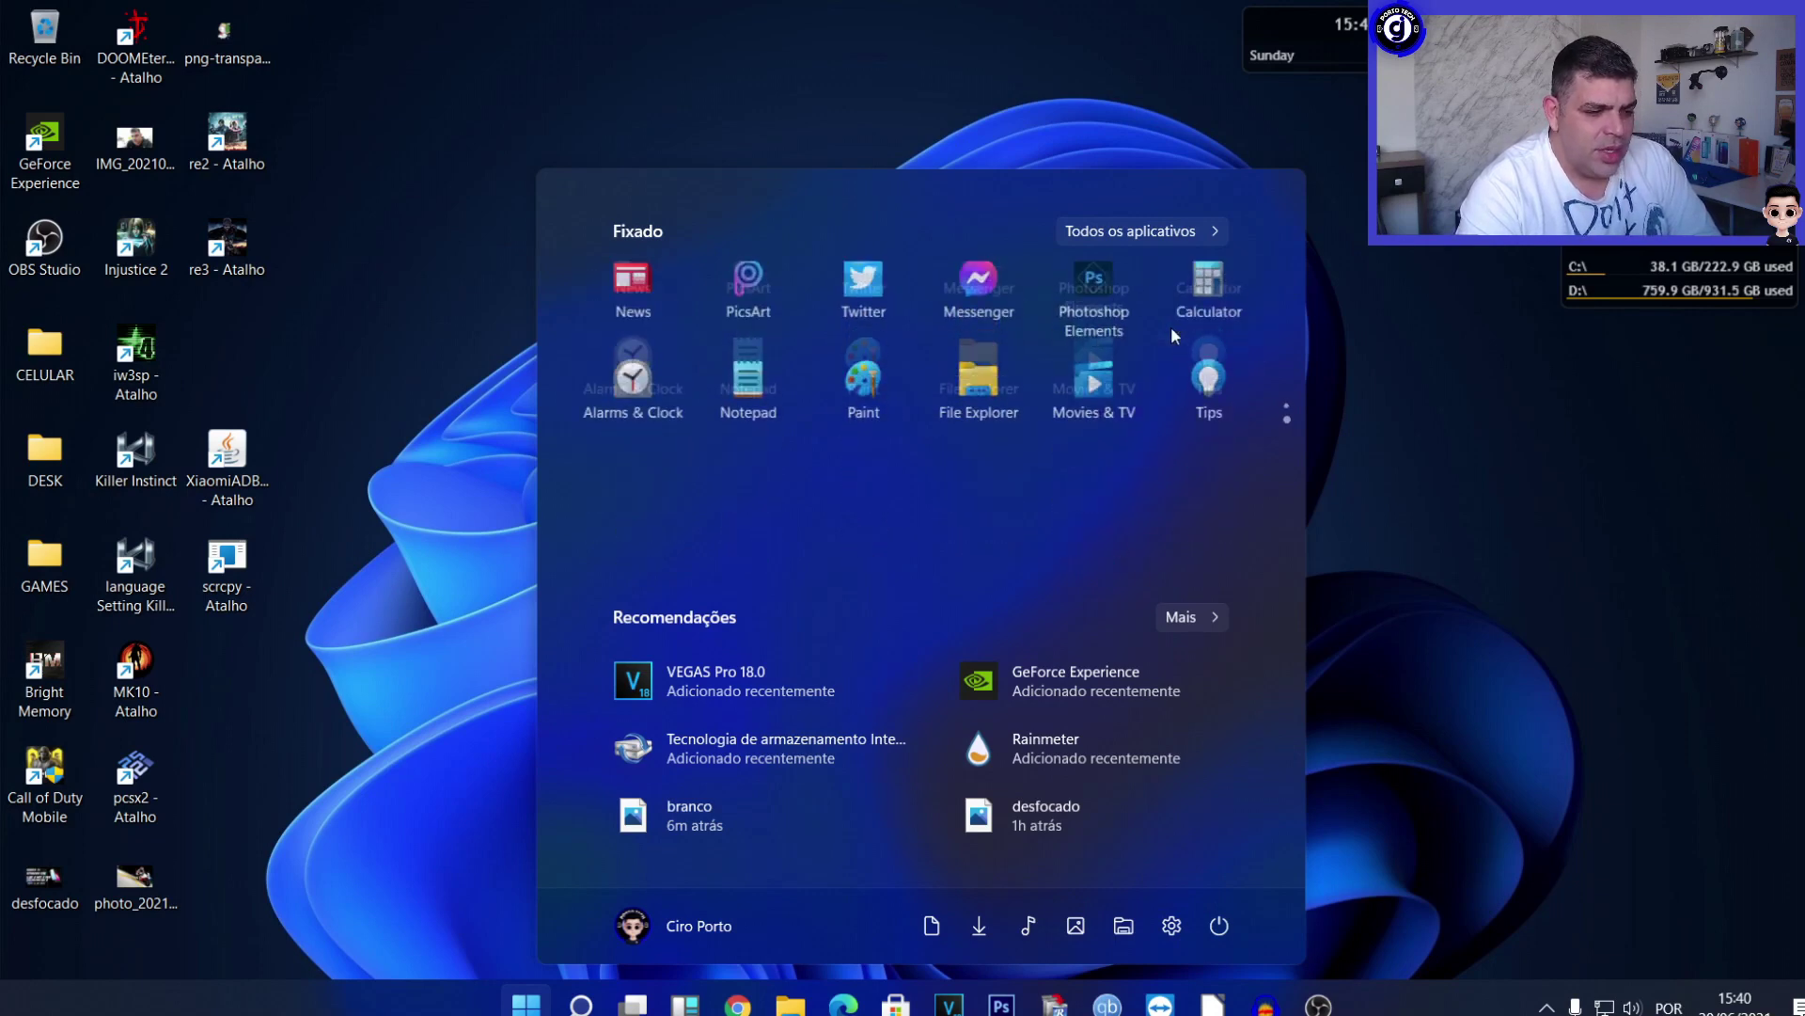
pyautogui.scroll(1, 1138, 493)
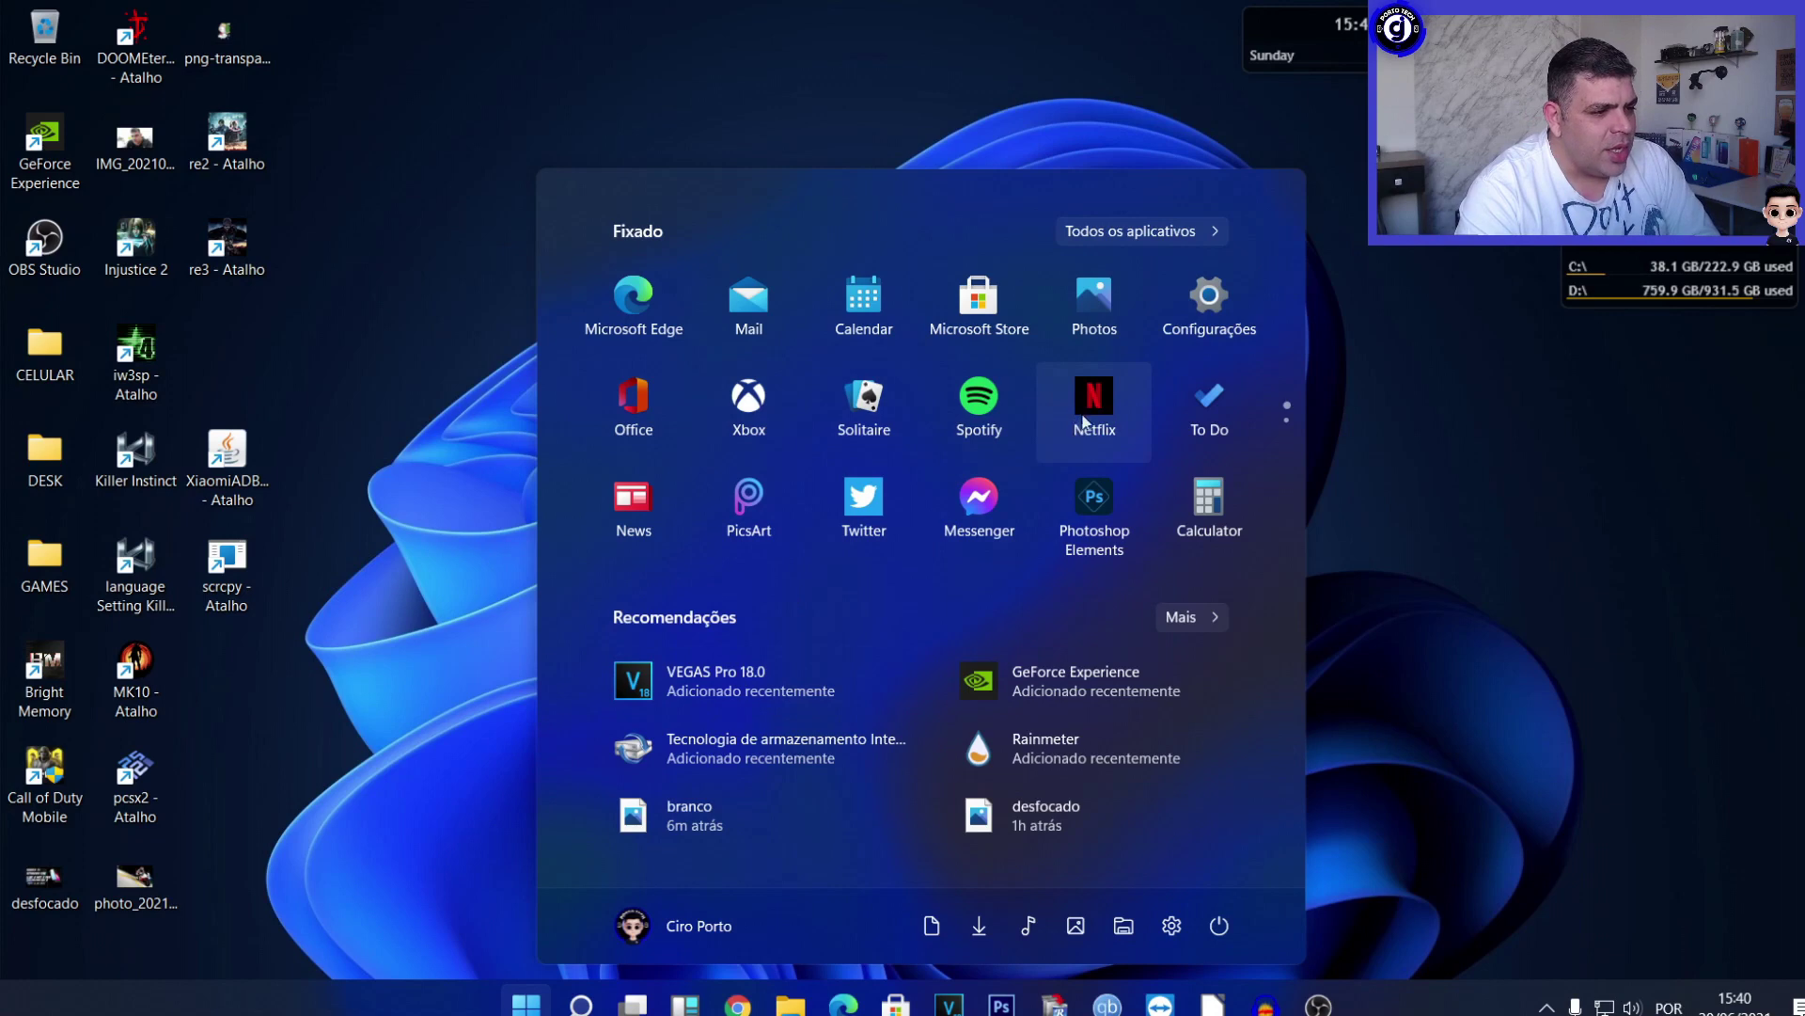
pyautogui.scroll(-1, 1228, 440)
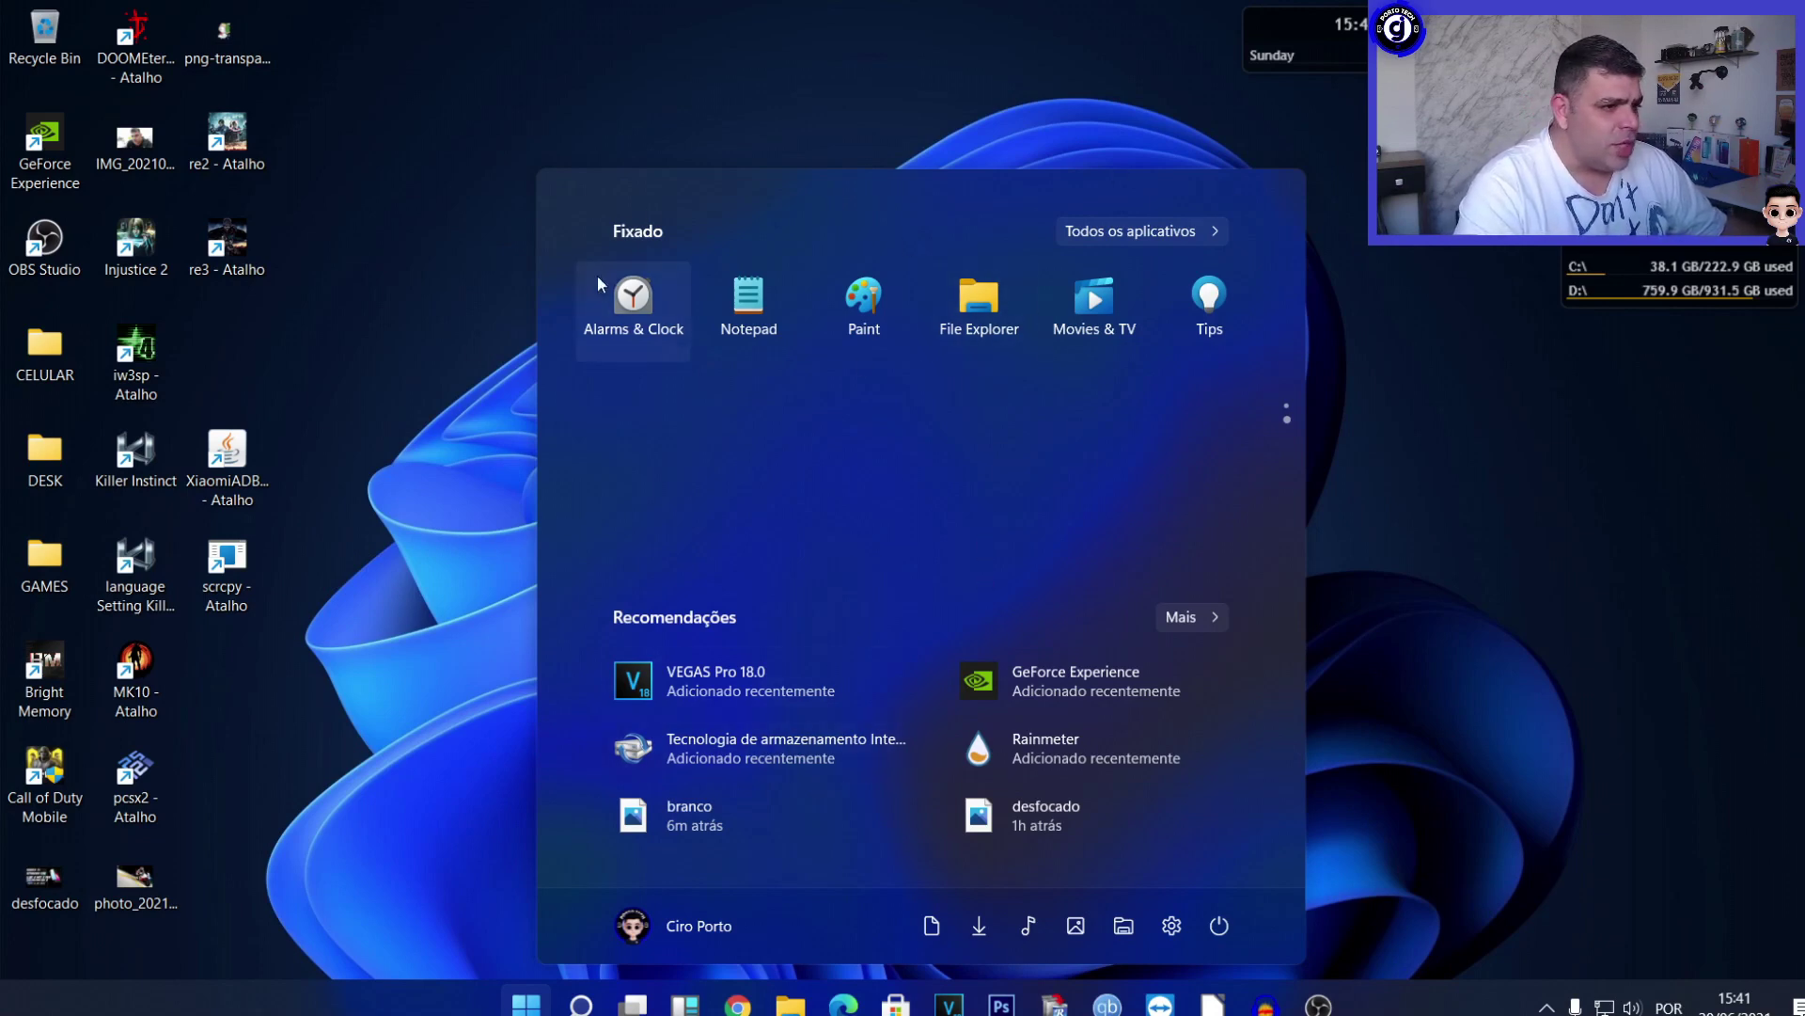
# Browse the Start menu's full list of apps, open Xbox to view it, and close its window.
pyautogui.click(1112, 228)
pyautogui.scroll(-3, 653, 459)
pyautogui.scroll(-15, 667, 480)
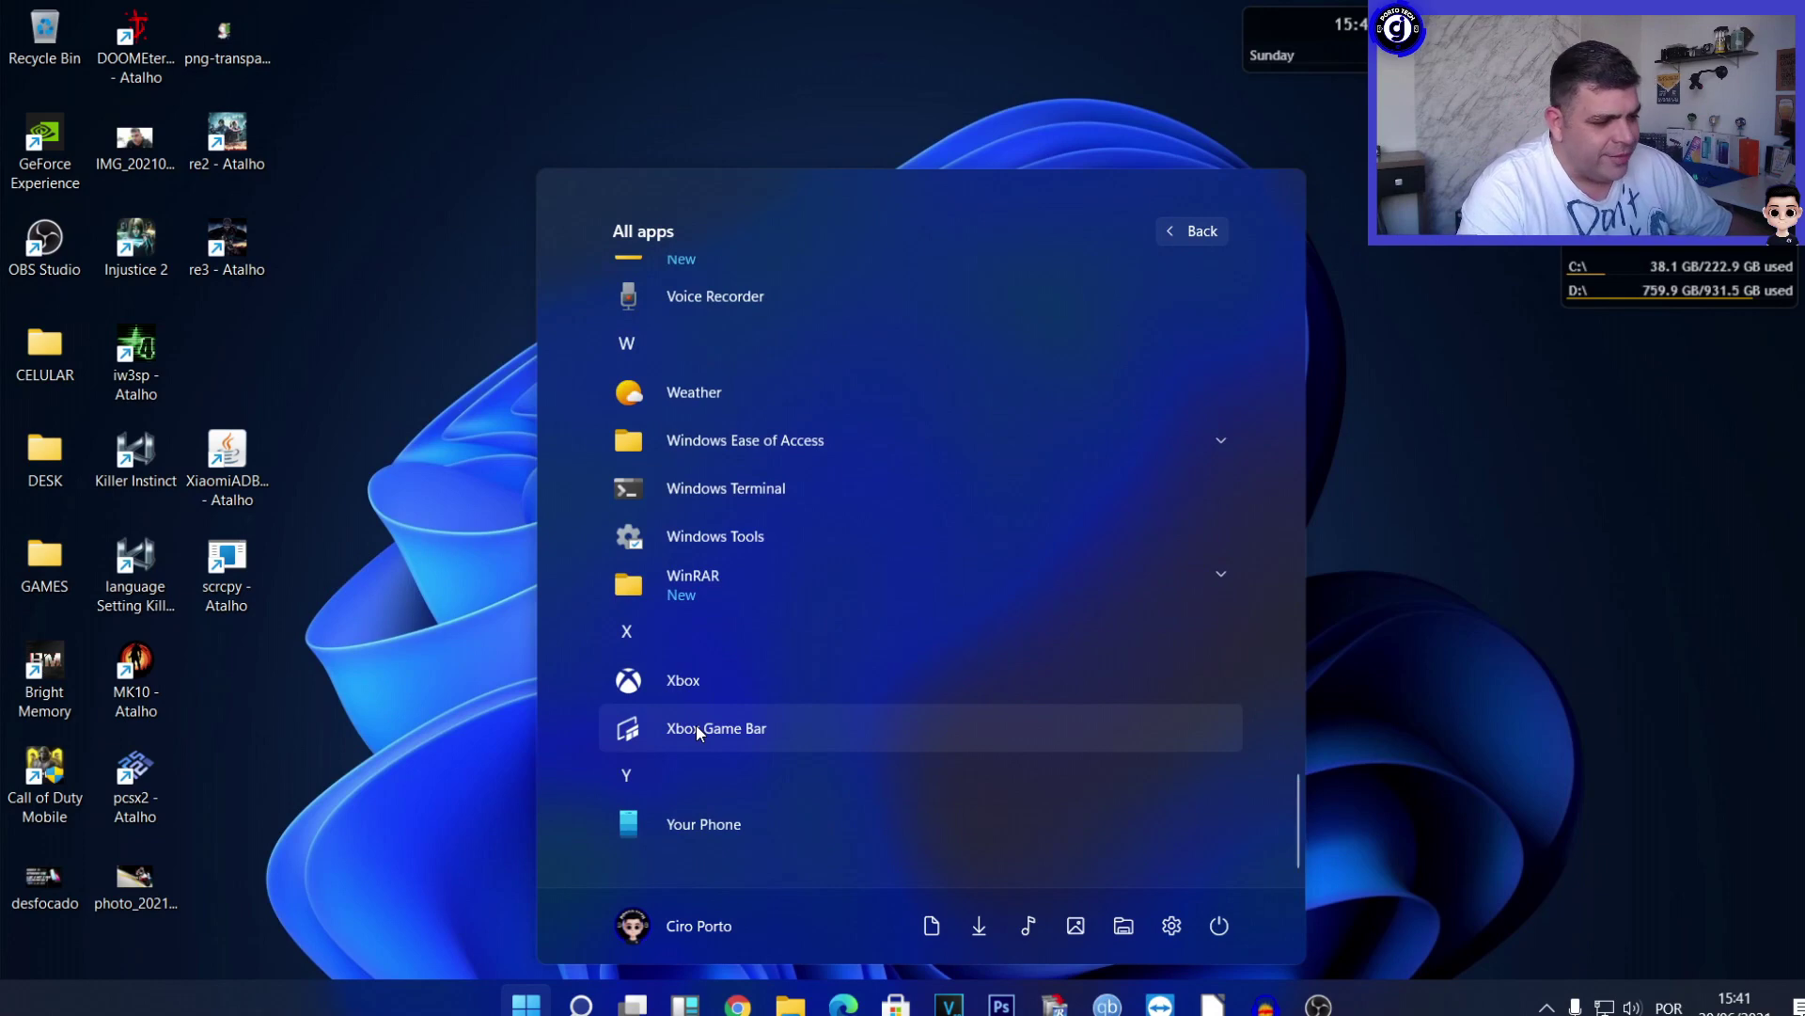
pyautogui.click(653, 685)
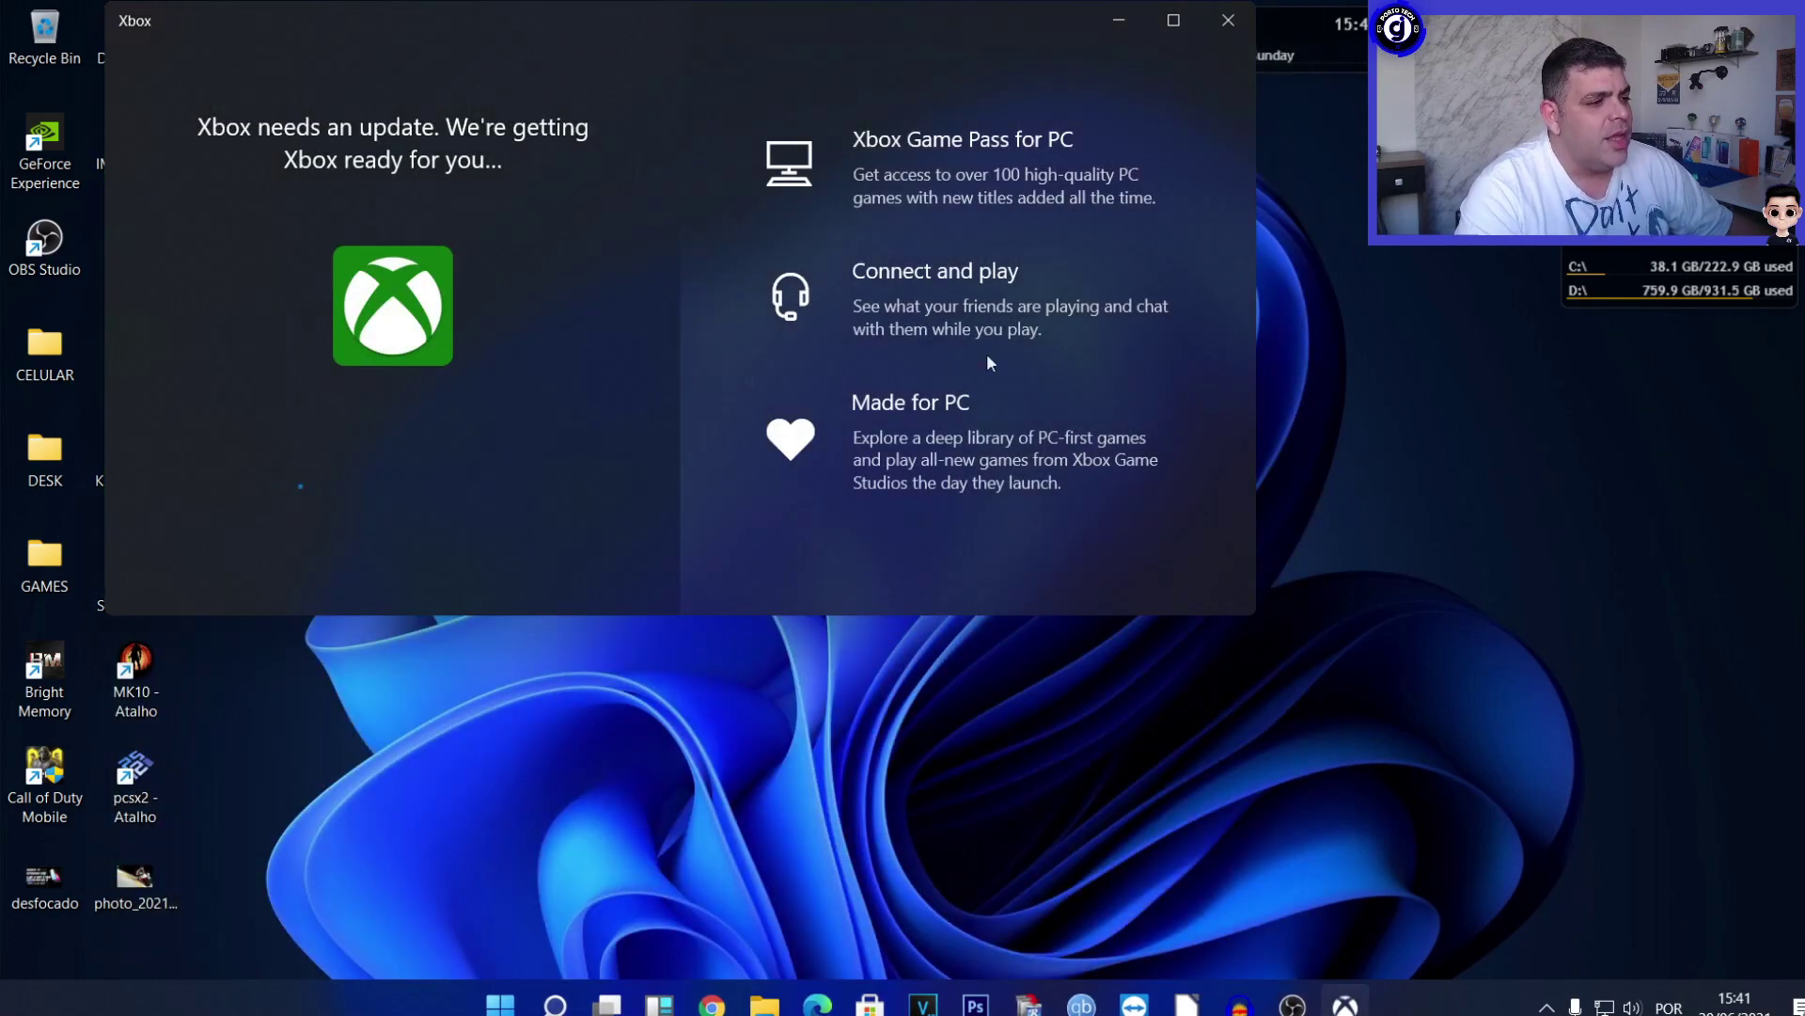
pyautogui.click(1239, 32)
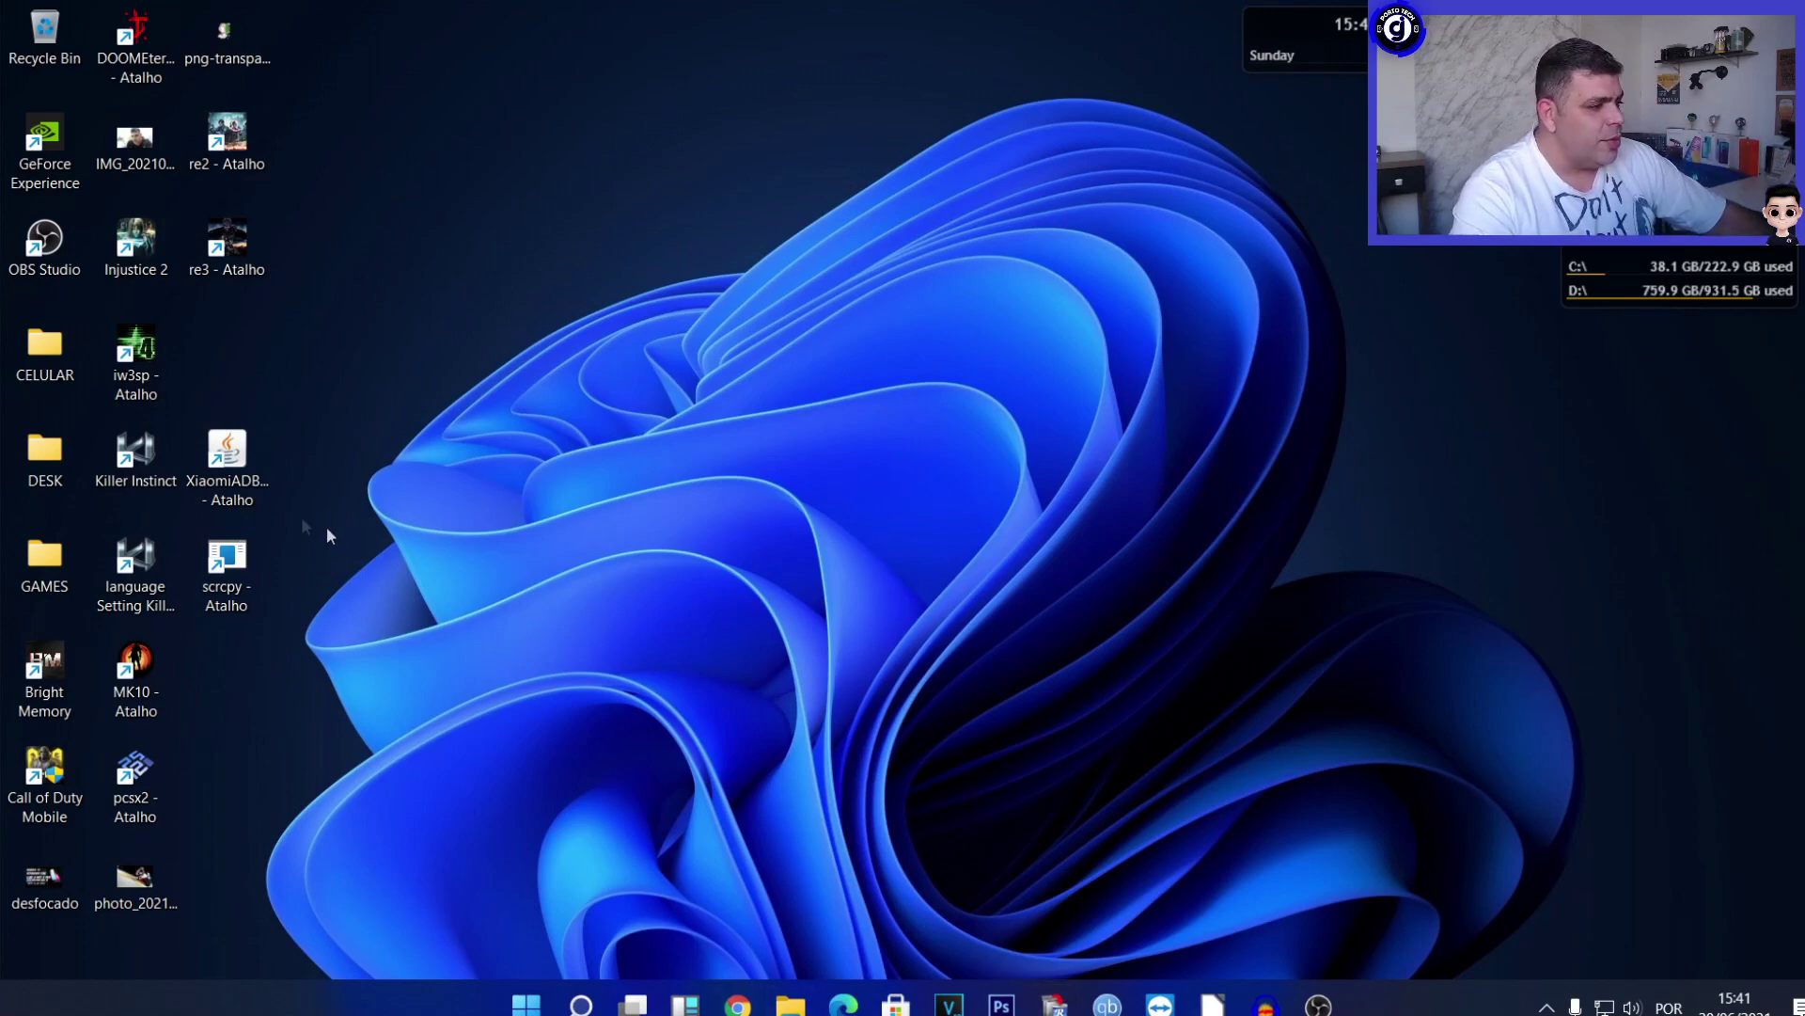
# Move the XiaomiADBFastbootTools and scrcpy shortcuts up one row on the desktop and deselect them.
pyautogui.moveTo(261, 625); pyautogui.dragTo(296, 344)
pyautogui.click(842, 365)
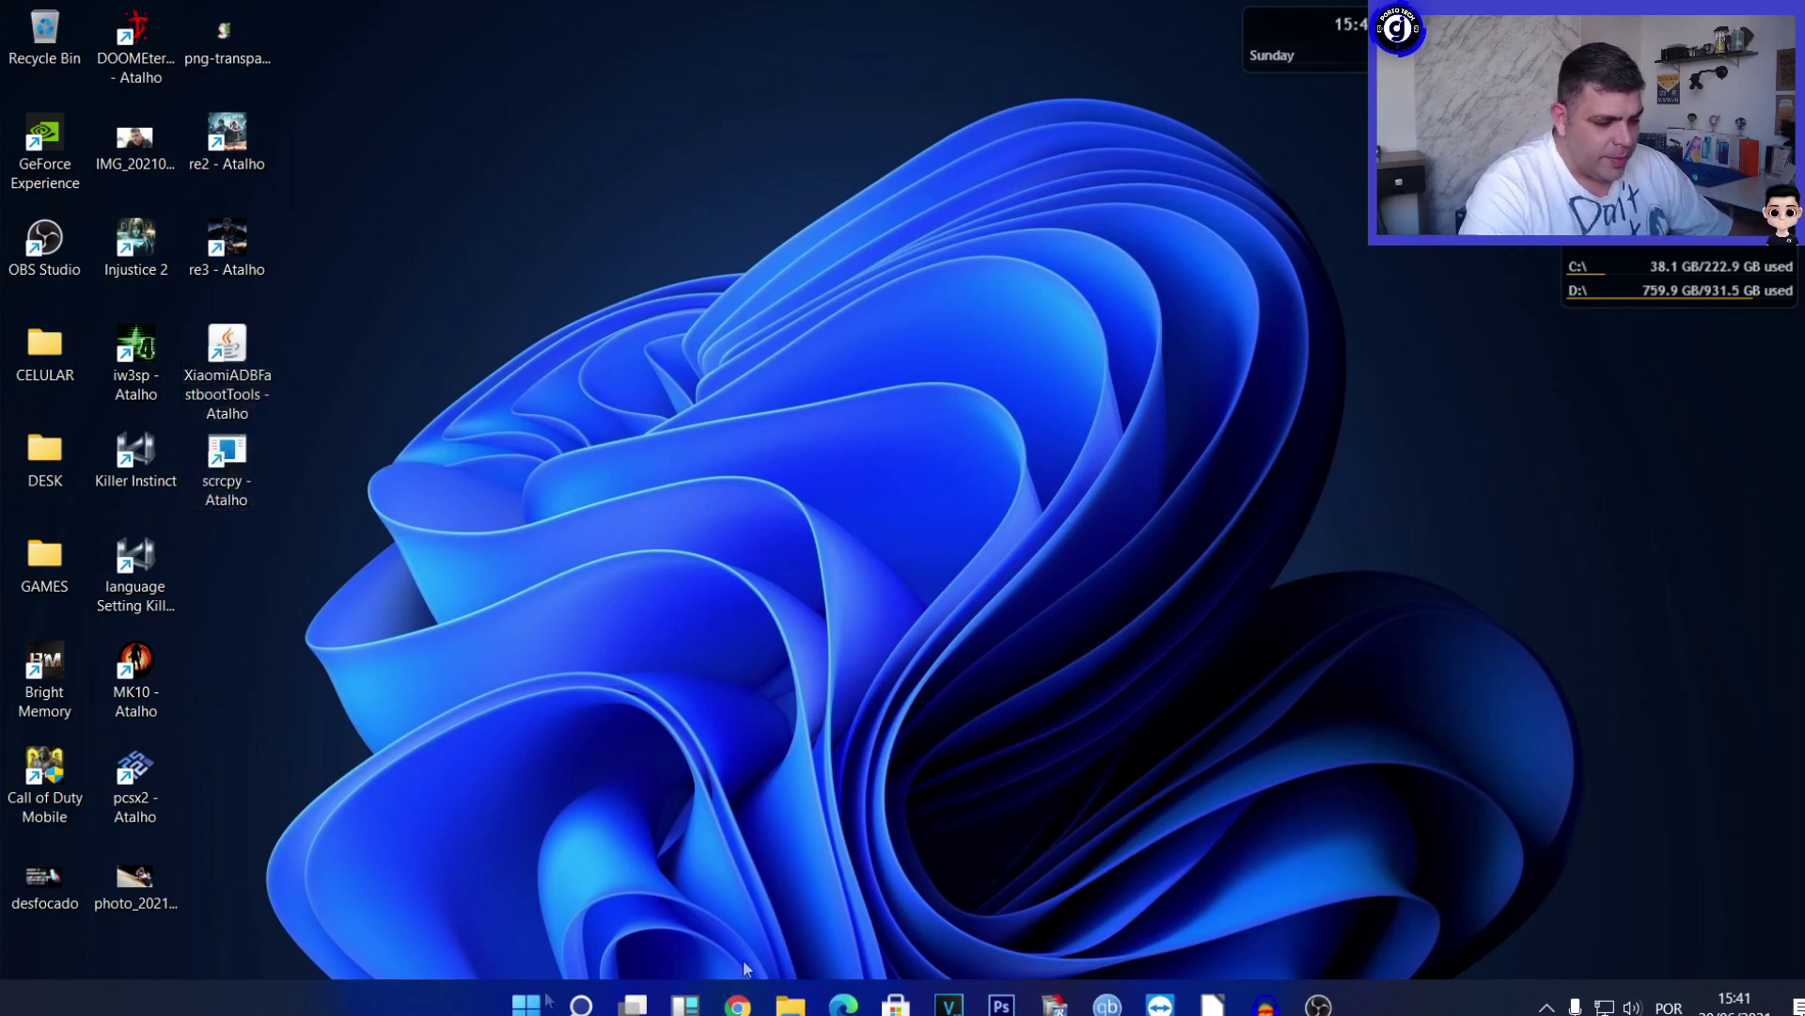
# Open the taskbar settings and set the taskbar alignment to Left.
pyautogui.rightClick(296, 1010)
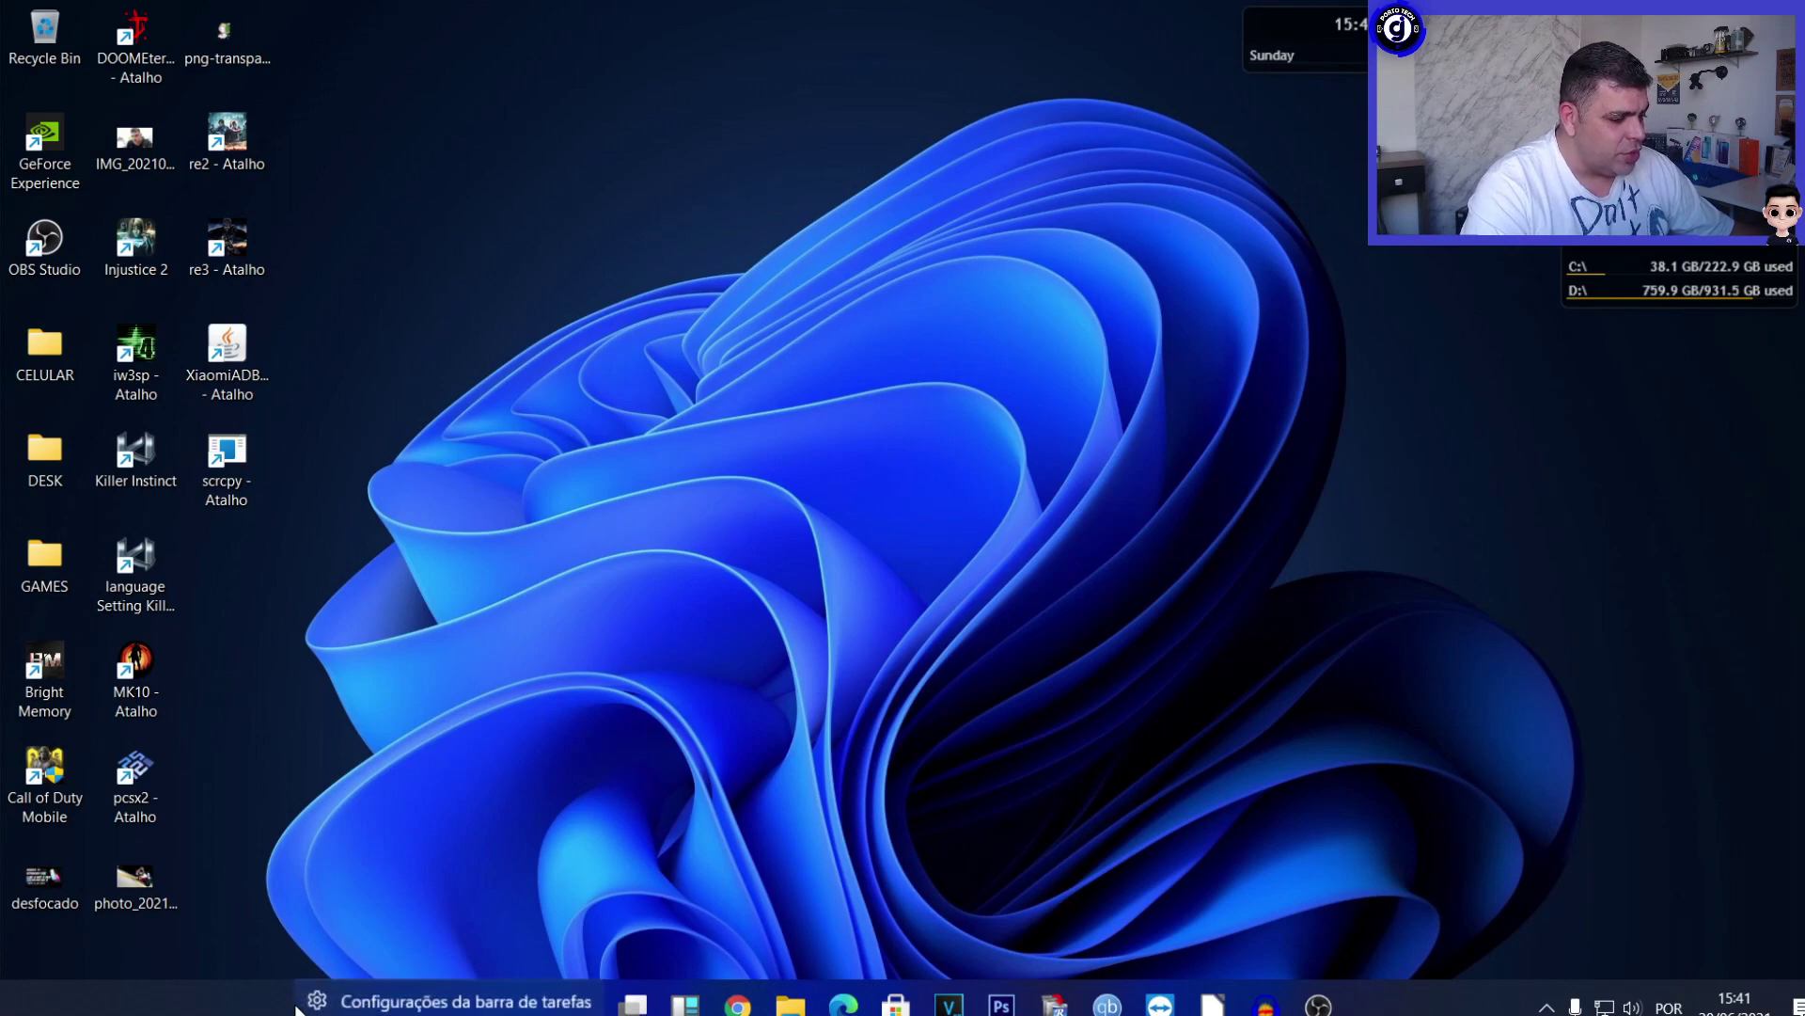
pyautogui.click(412, 1004)
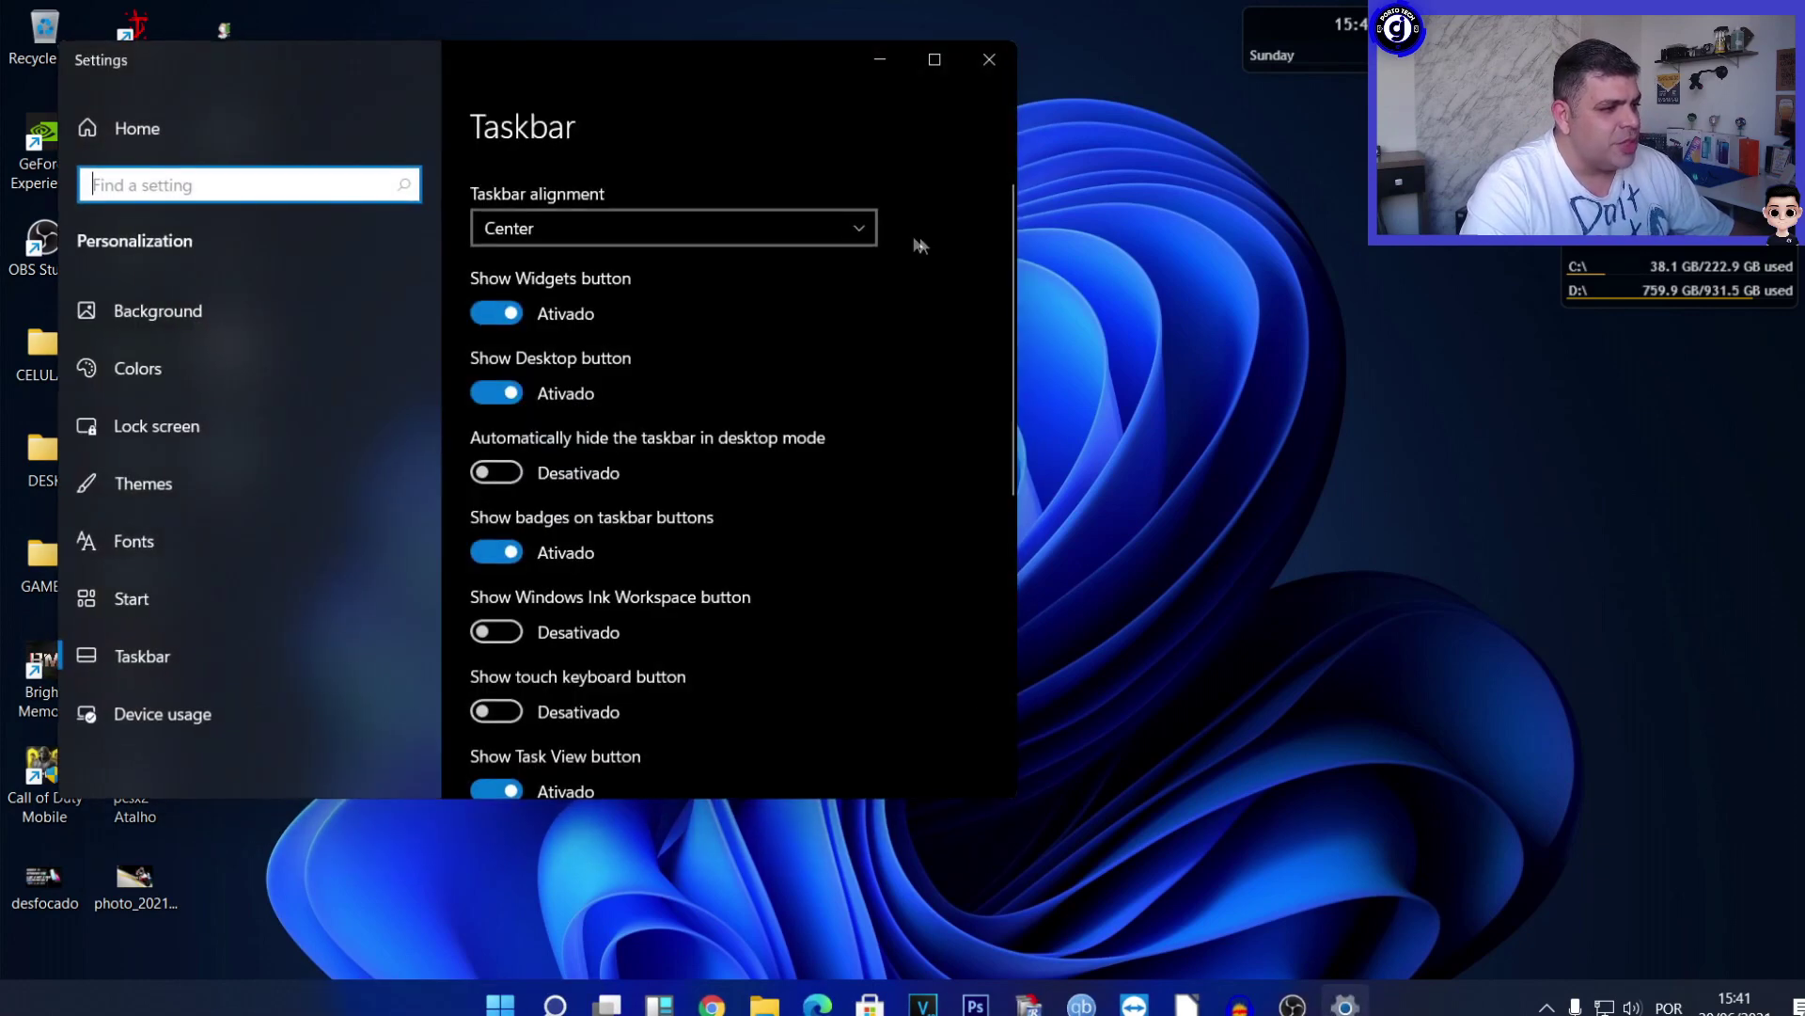
pyautogui.click(491, 235)
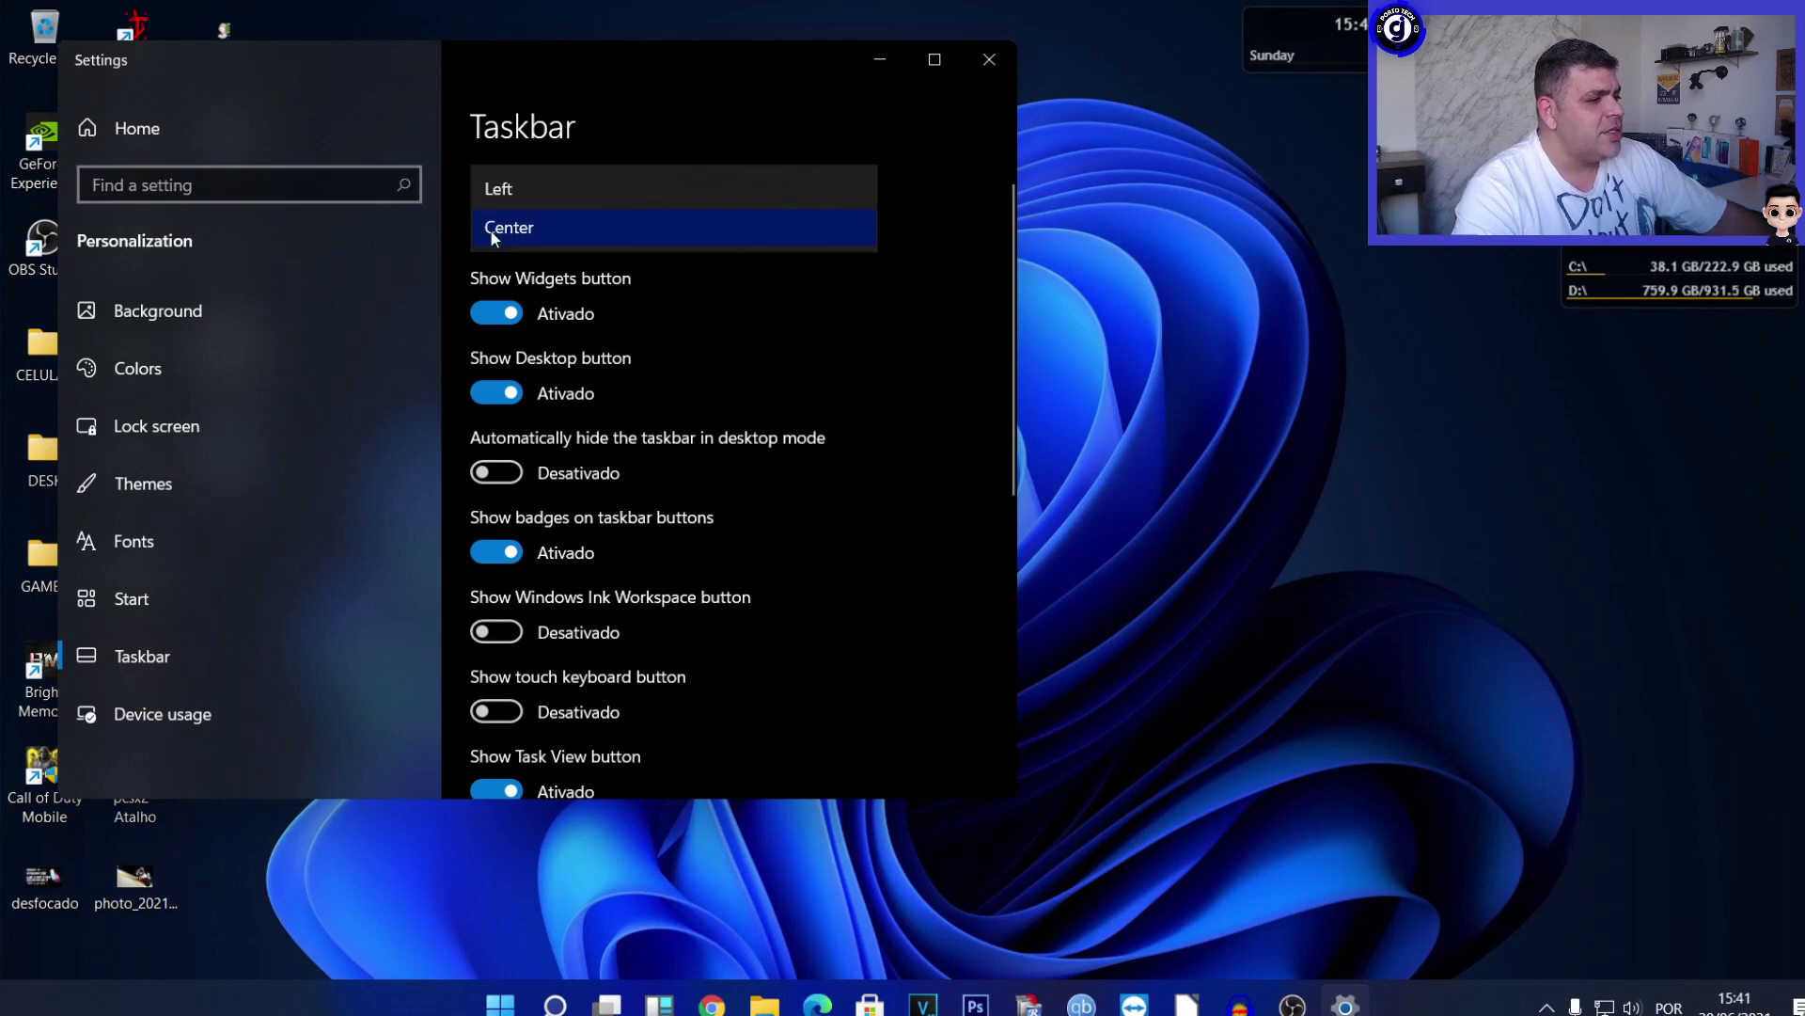
pyautogui.click(504, 181)
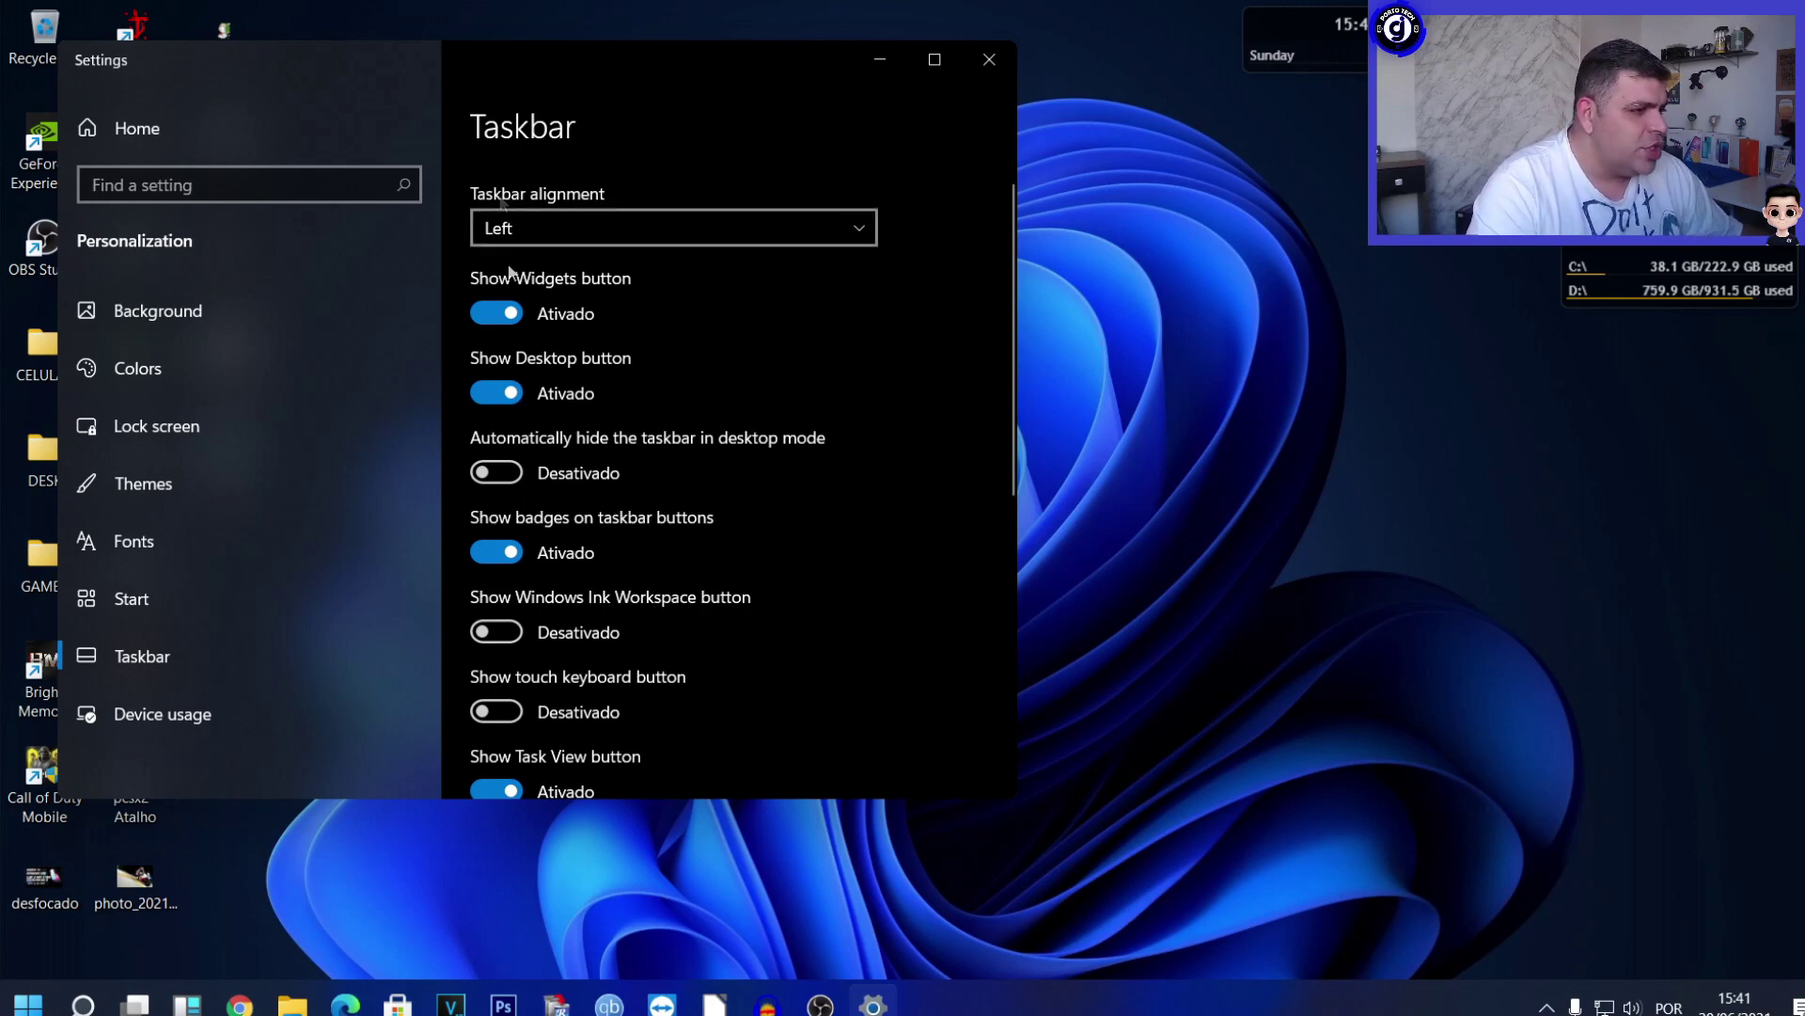
# Turn on automatic hiding of the taskbar in desktop mode, and turn it off again.
pyautogui.click(494, 472)
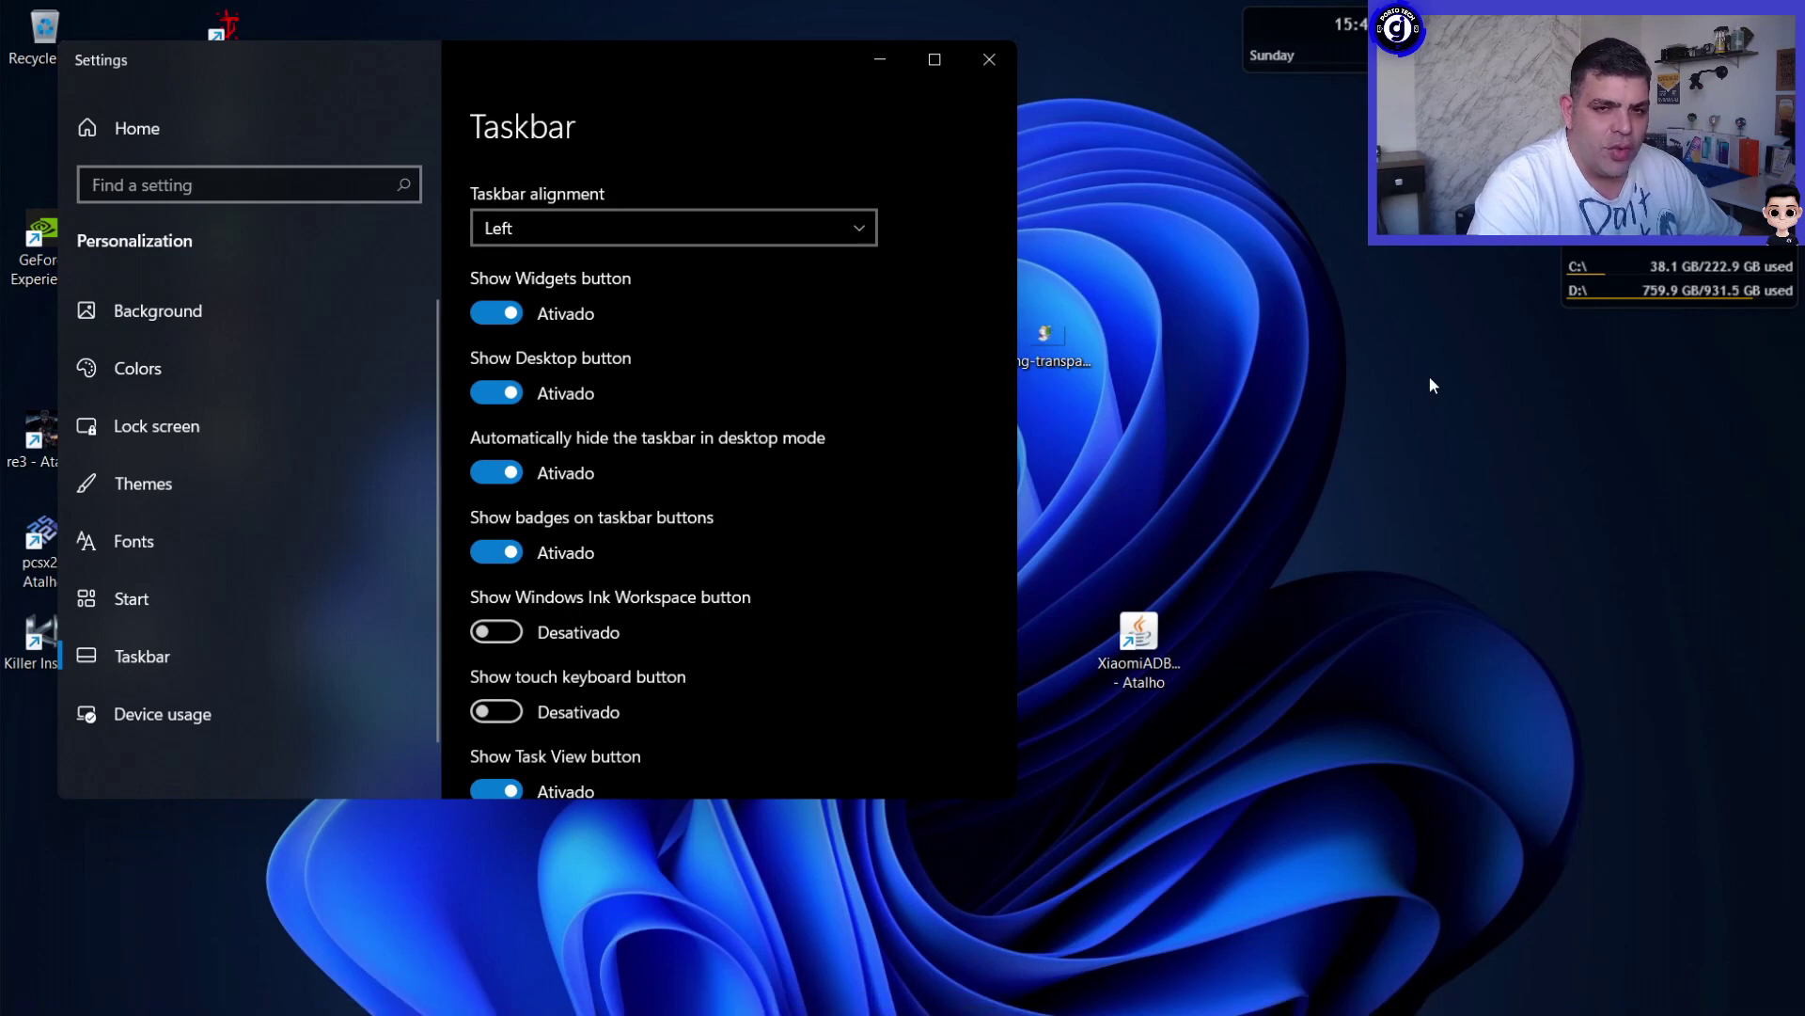
pyautogui.click(486, 475)
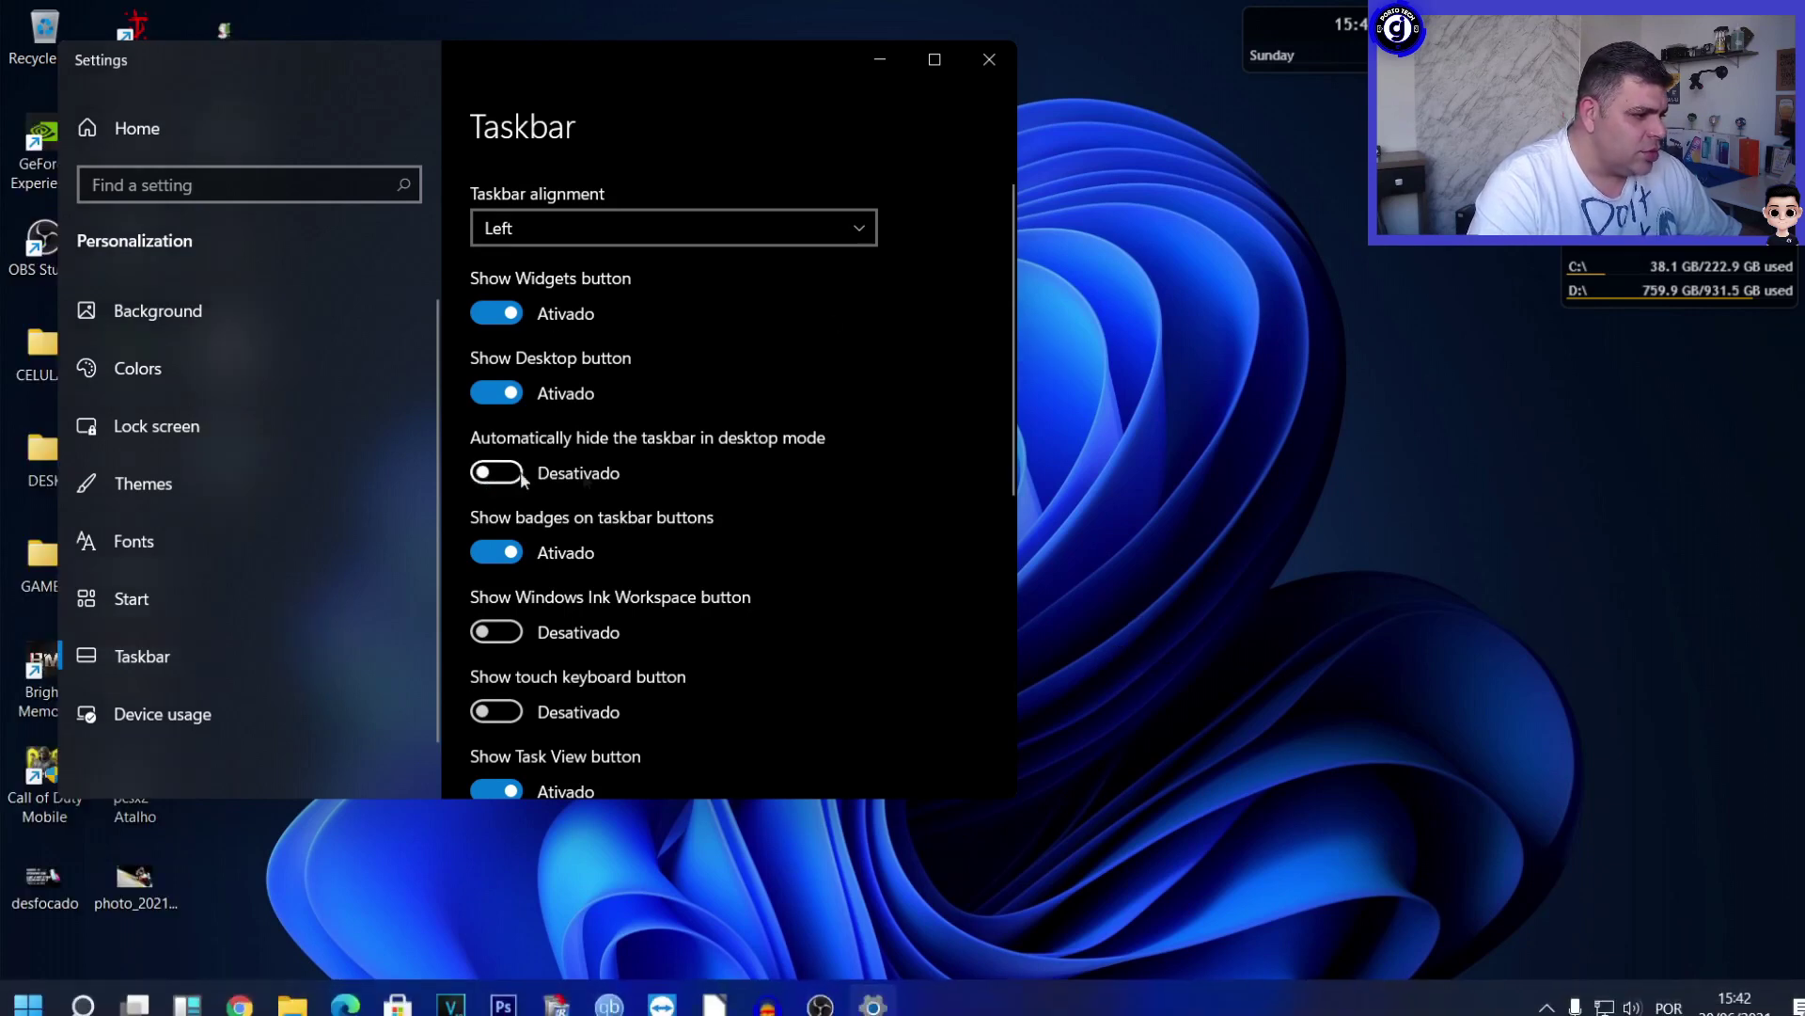
# Look through the remaining taskbar options, including the notification area links, and set the taskbar alignment to Center.
pyautogui.scroll(-2, 861, 519)
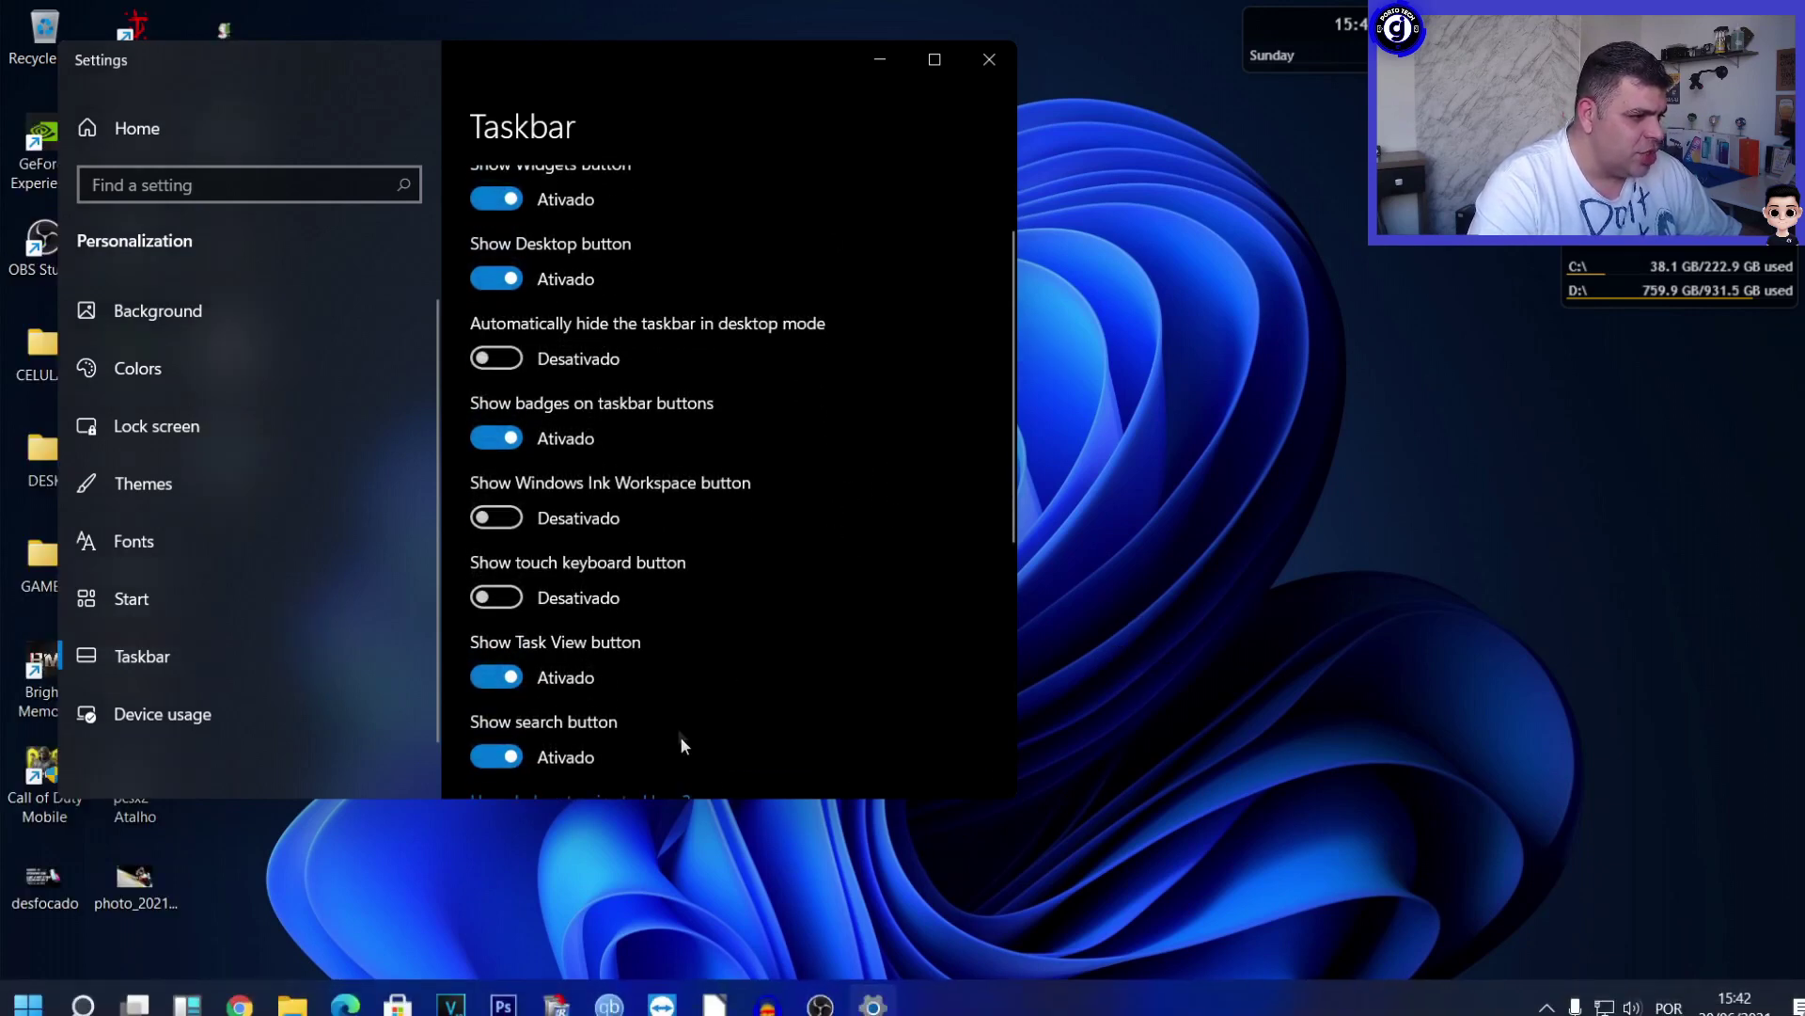
pyautogui.scroll(-4, 825, 664)
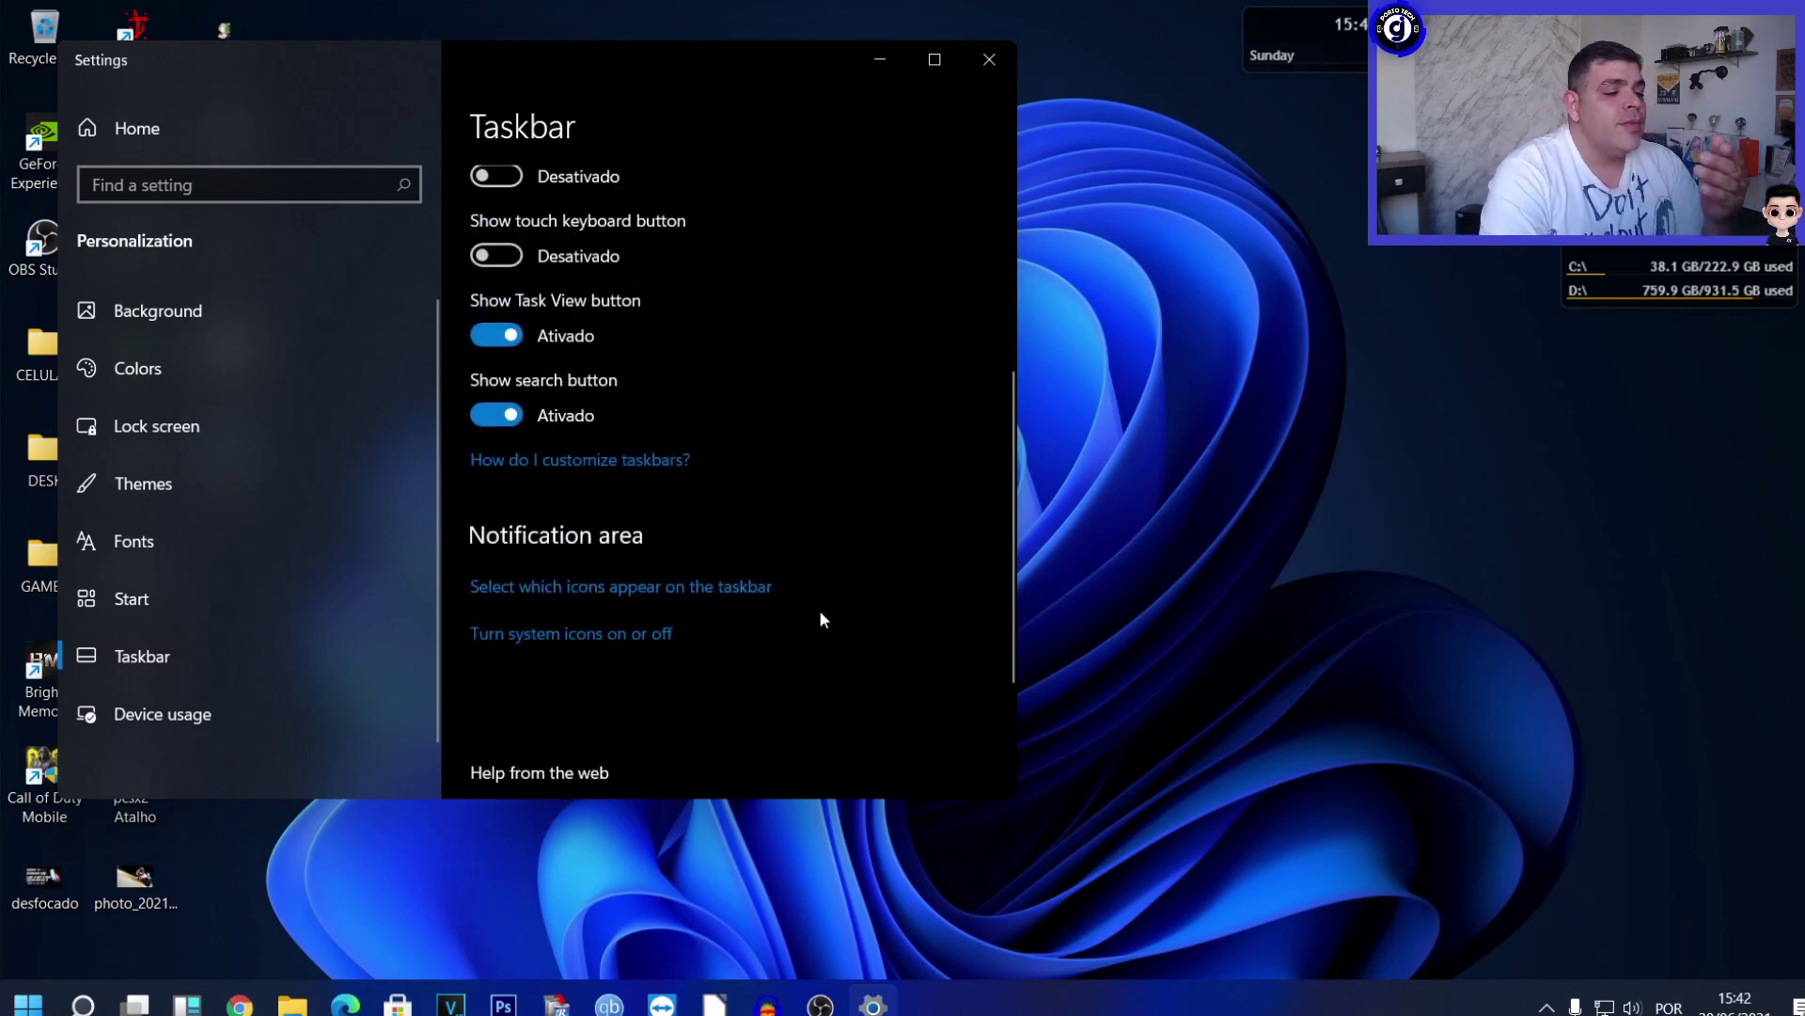
pyautogui.scroll(4, 860, 489)
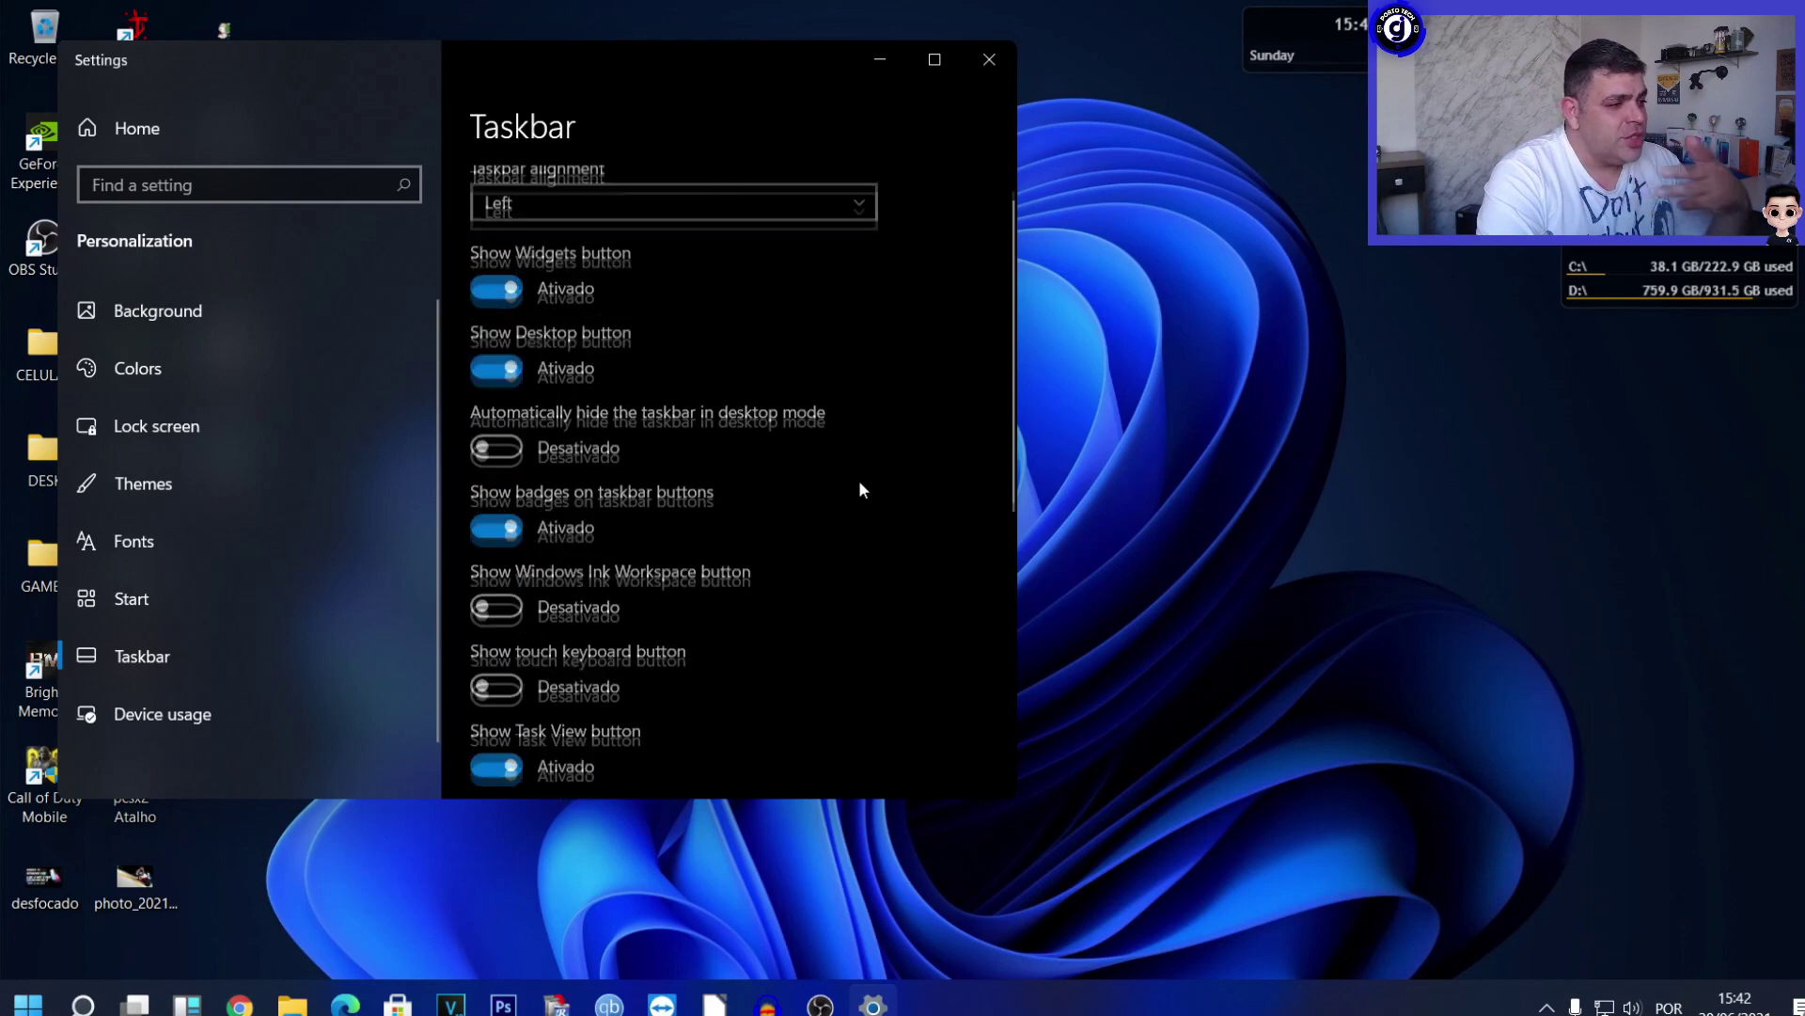
pyautogui.click(544, 235)
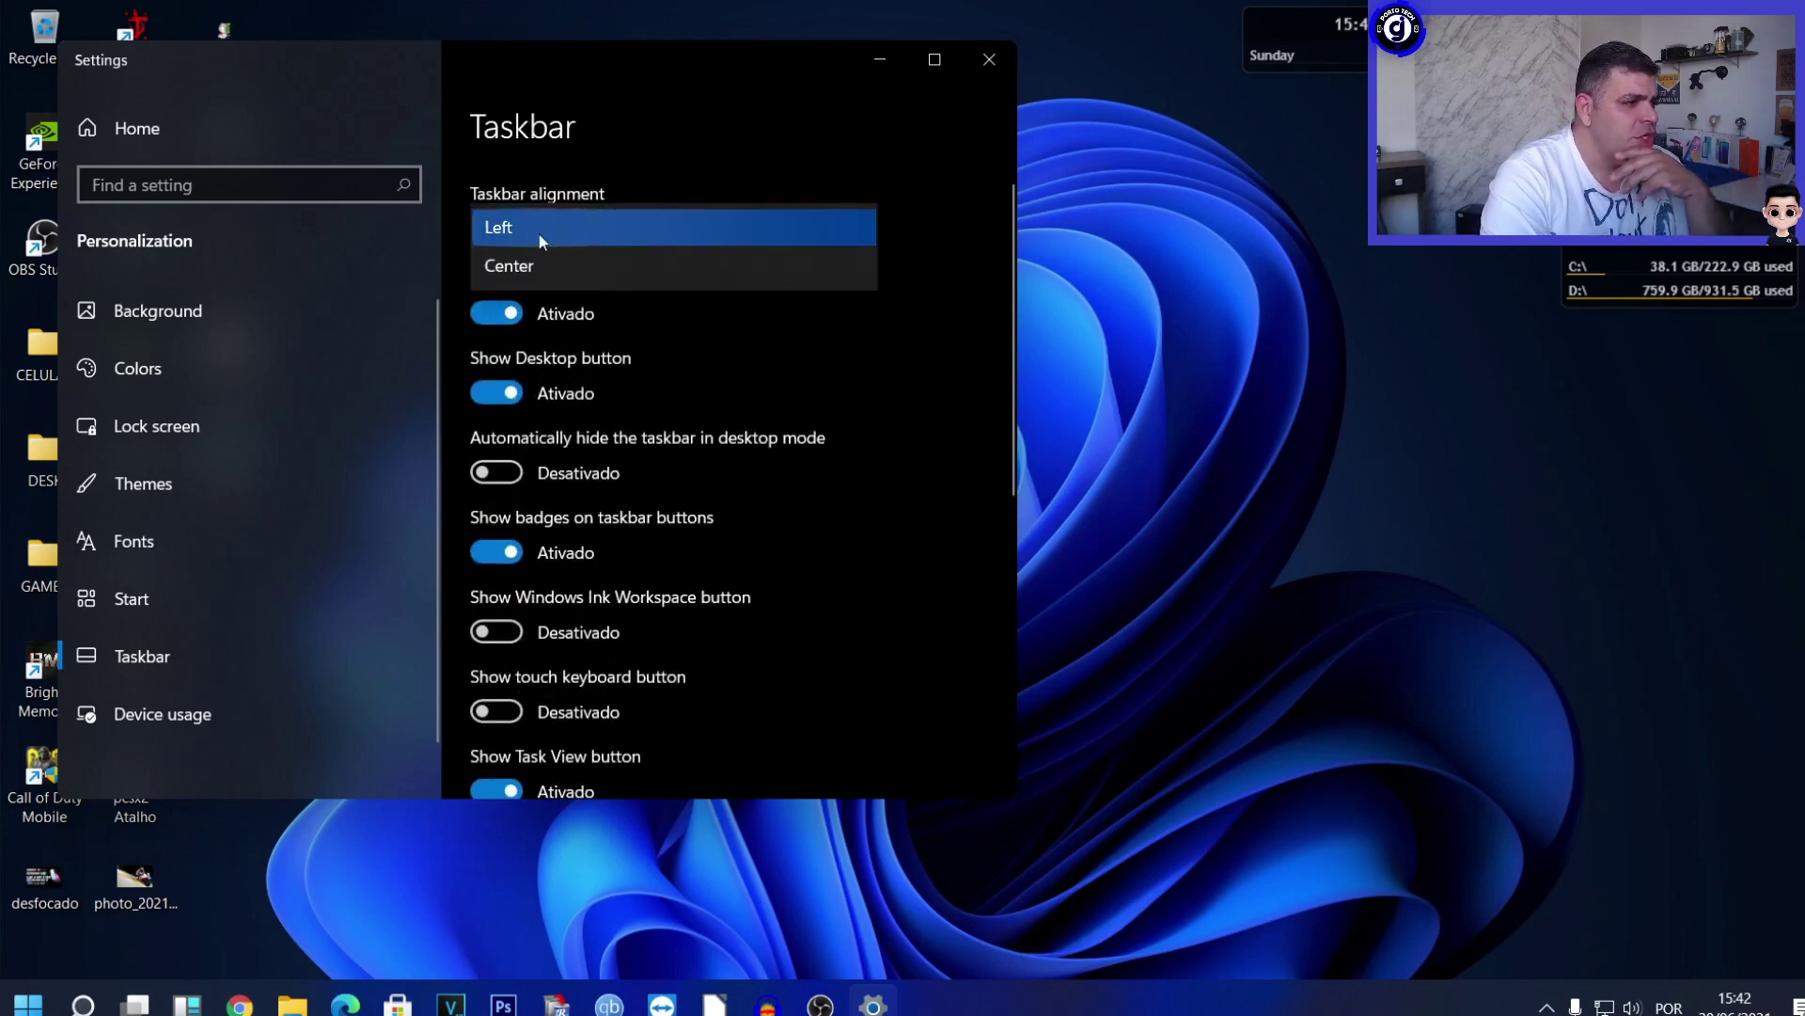
pyautogui.click(543, 266)
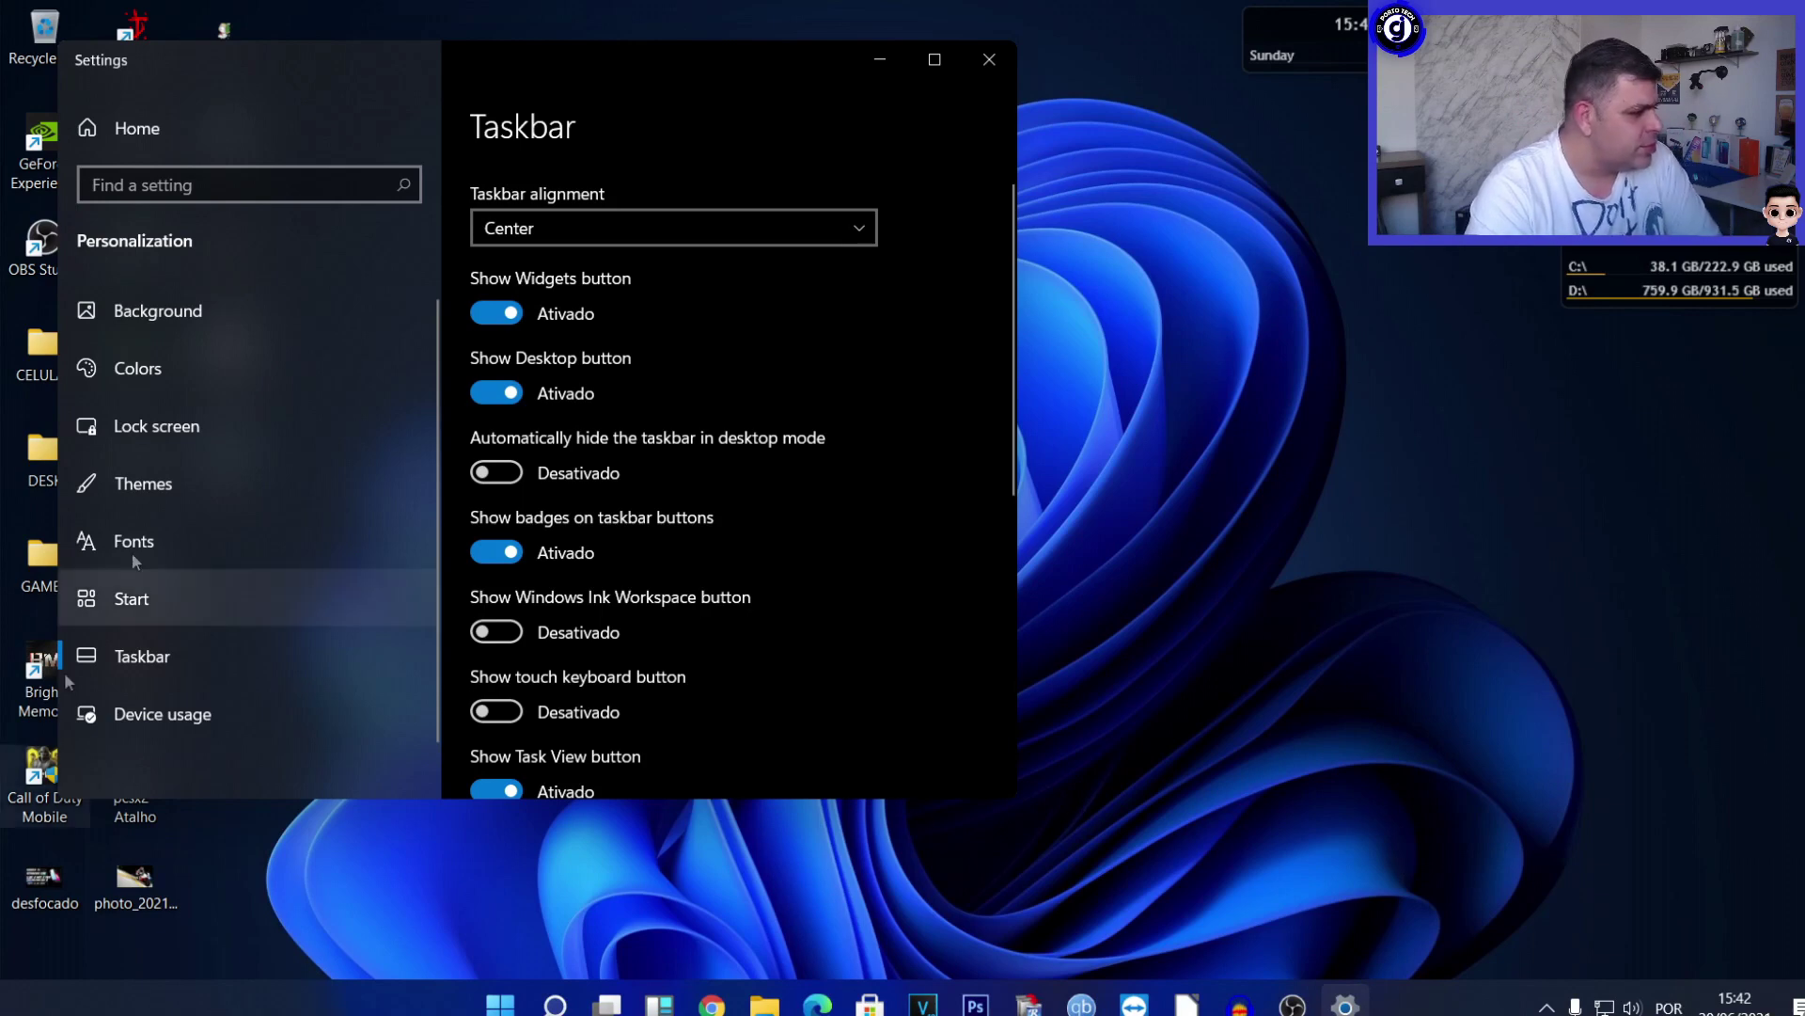
# Open the lock screen settings, switch the background type to Slideshow, and return it to Picture.
pyautogui.click(169, 425)
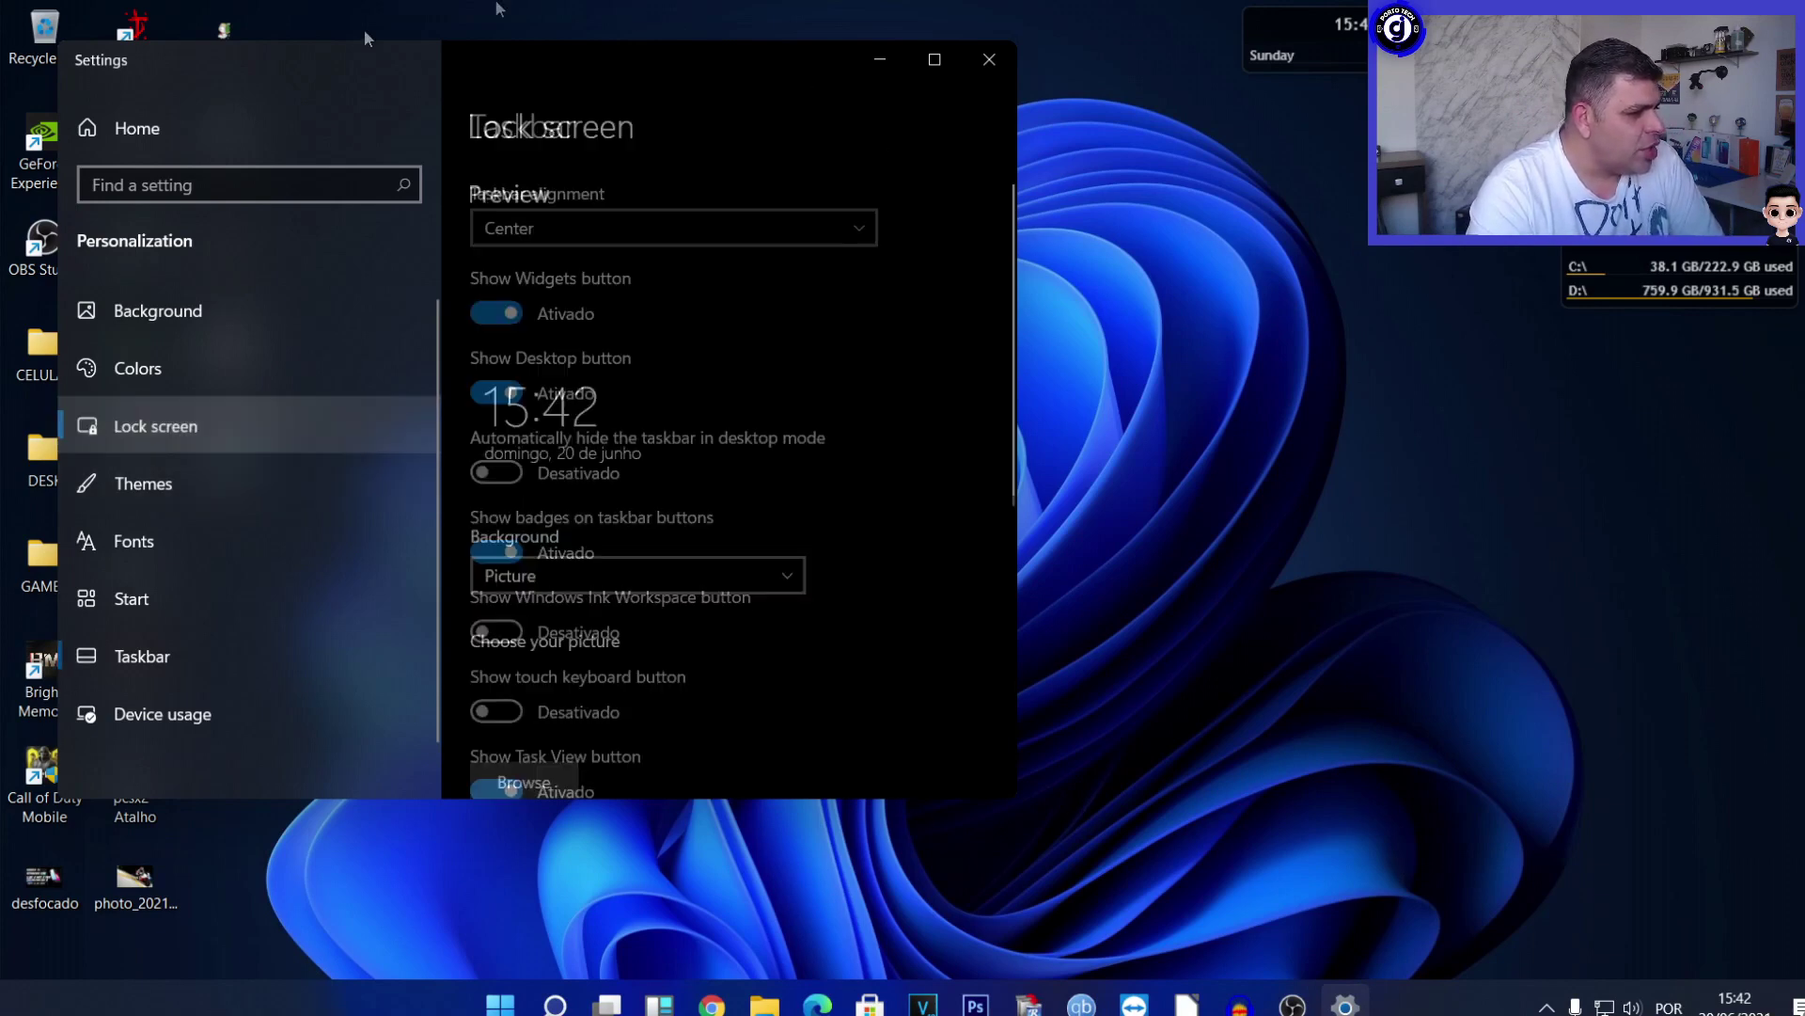
pyautogui.scroll(-2, 695, 482)
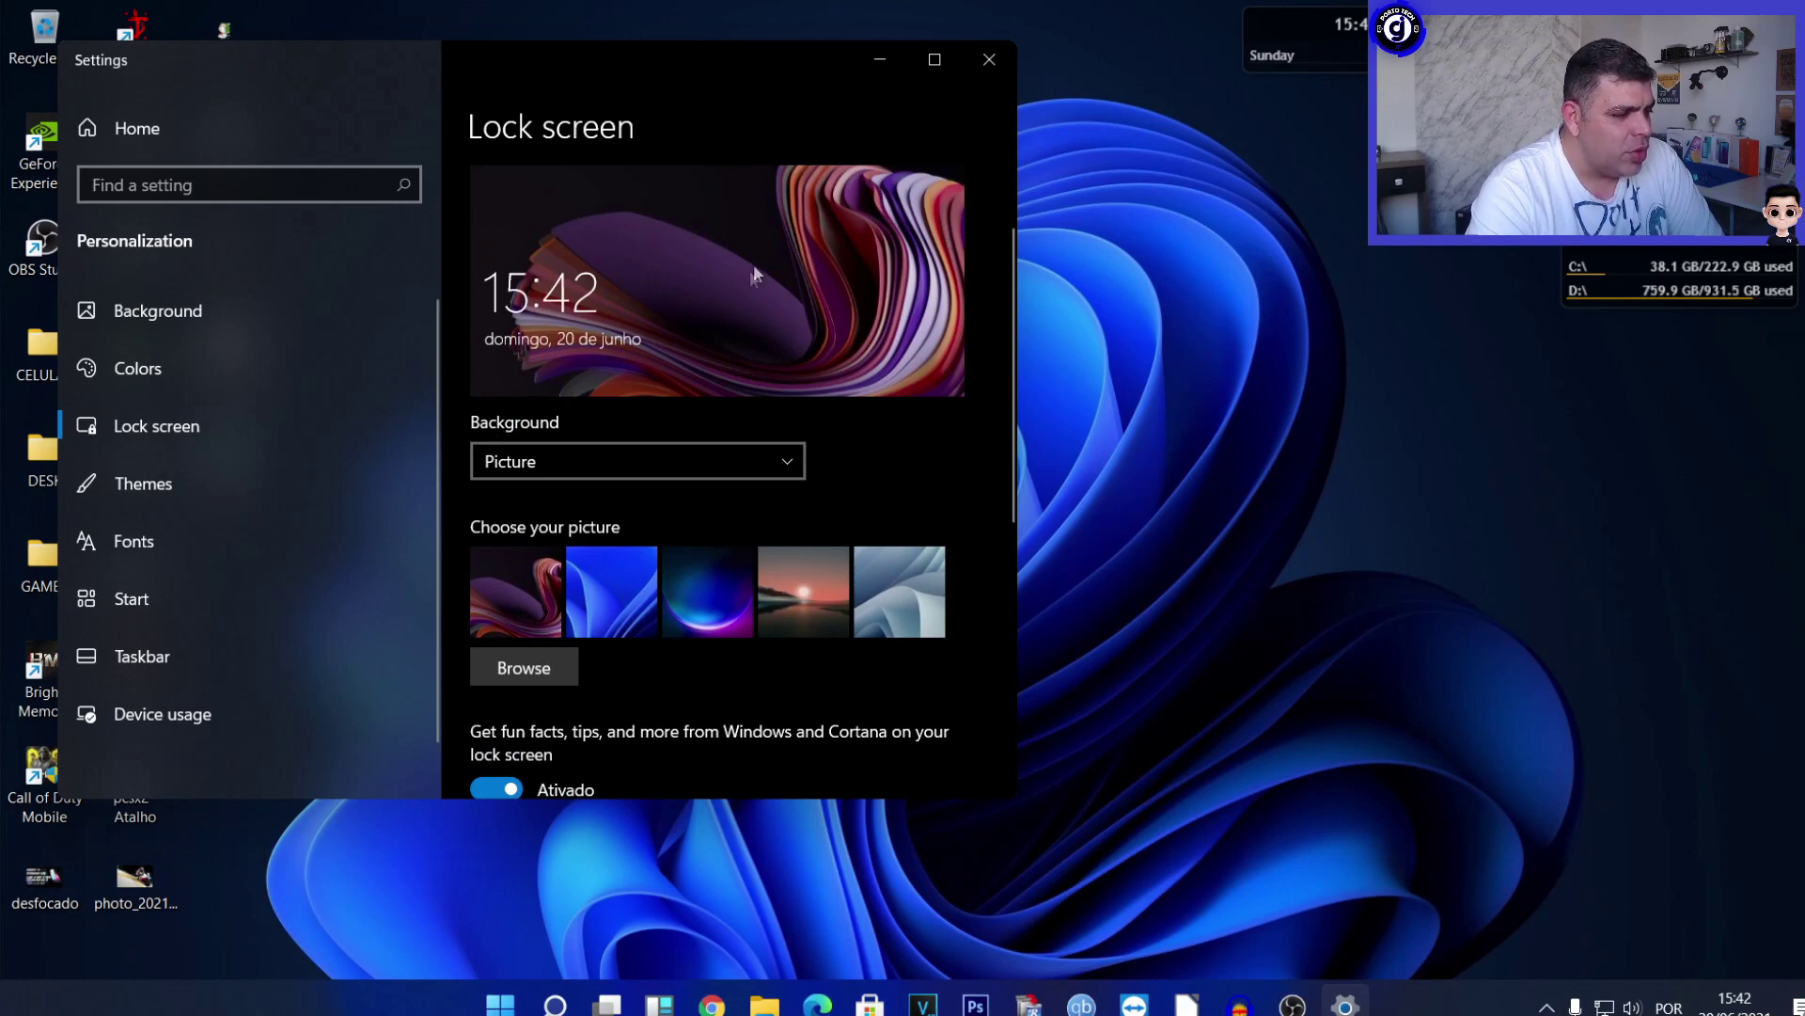
pyautogui.click(637, 460)
pyautogui.click(508, 505)
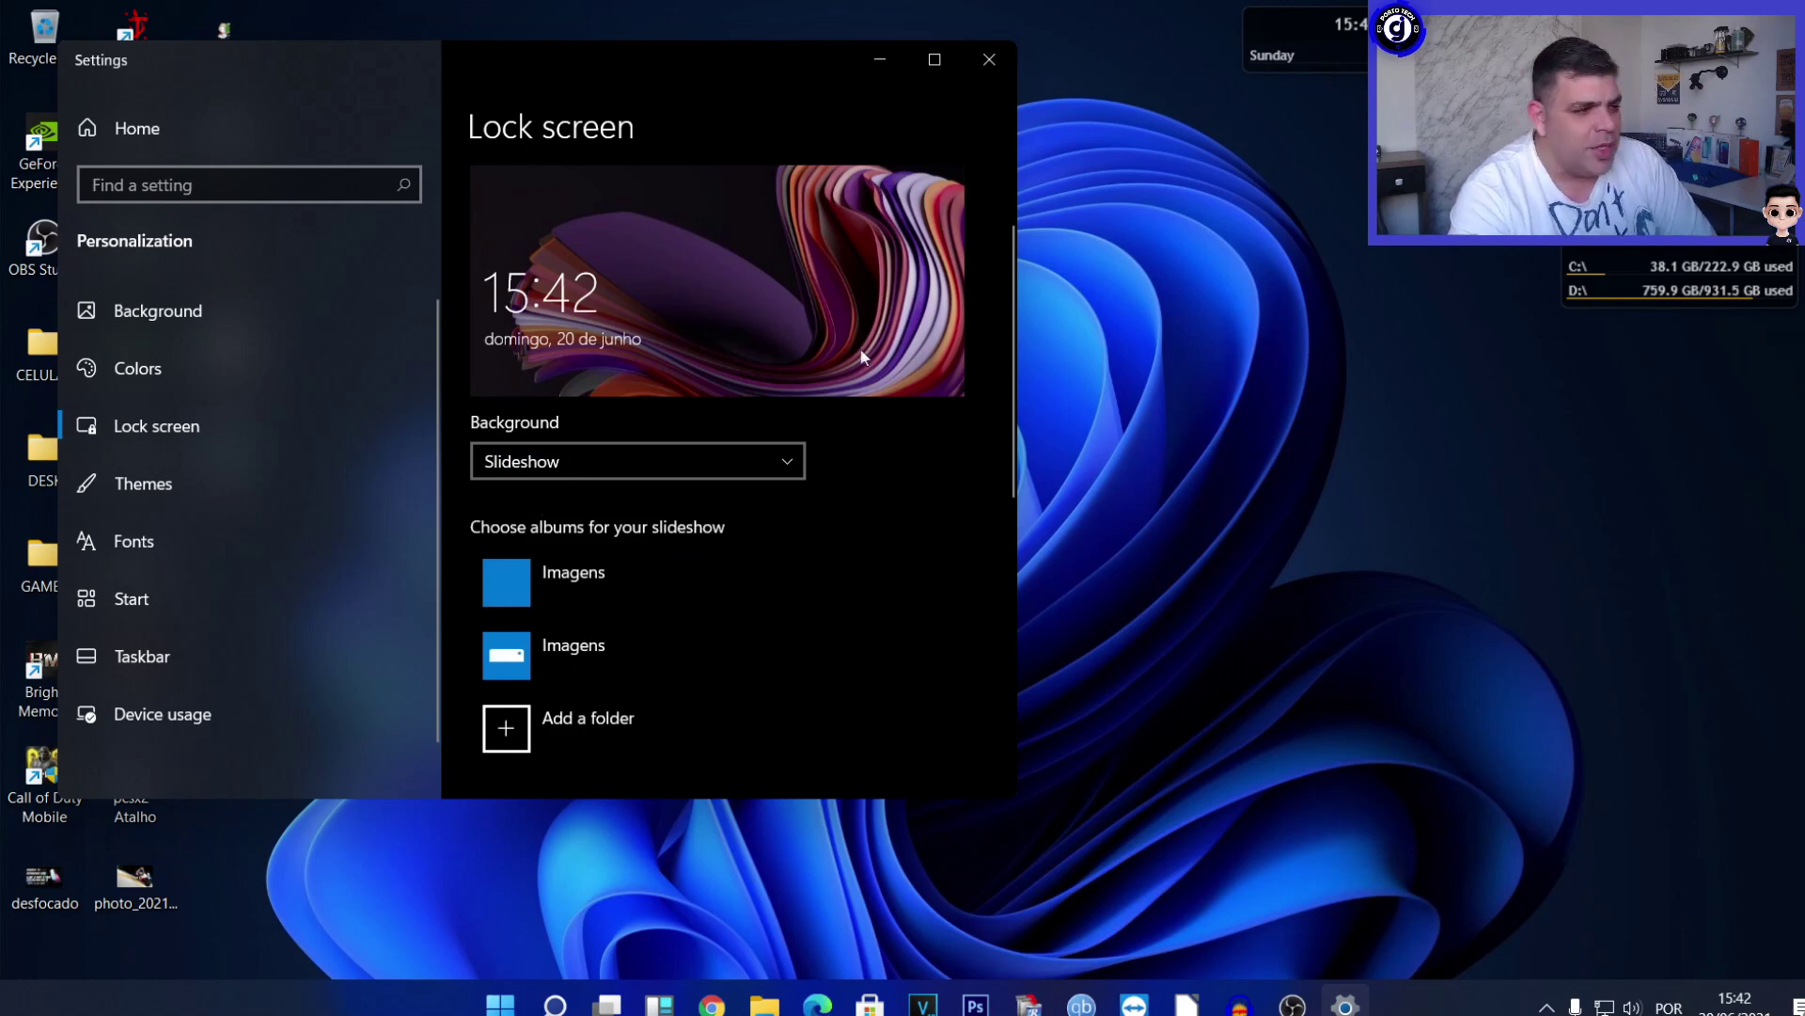
pyautogui.click(656, 465)
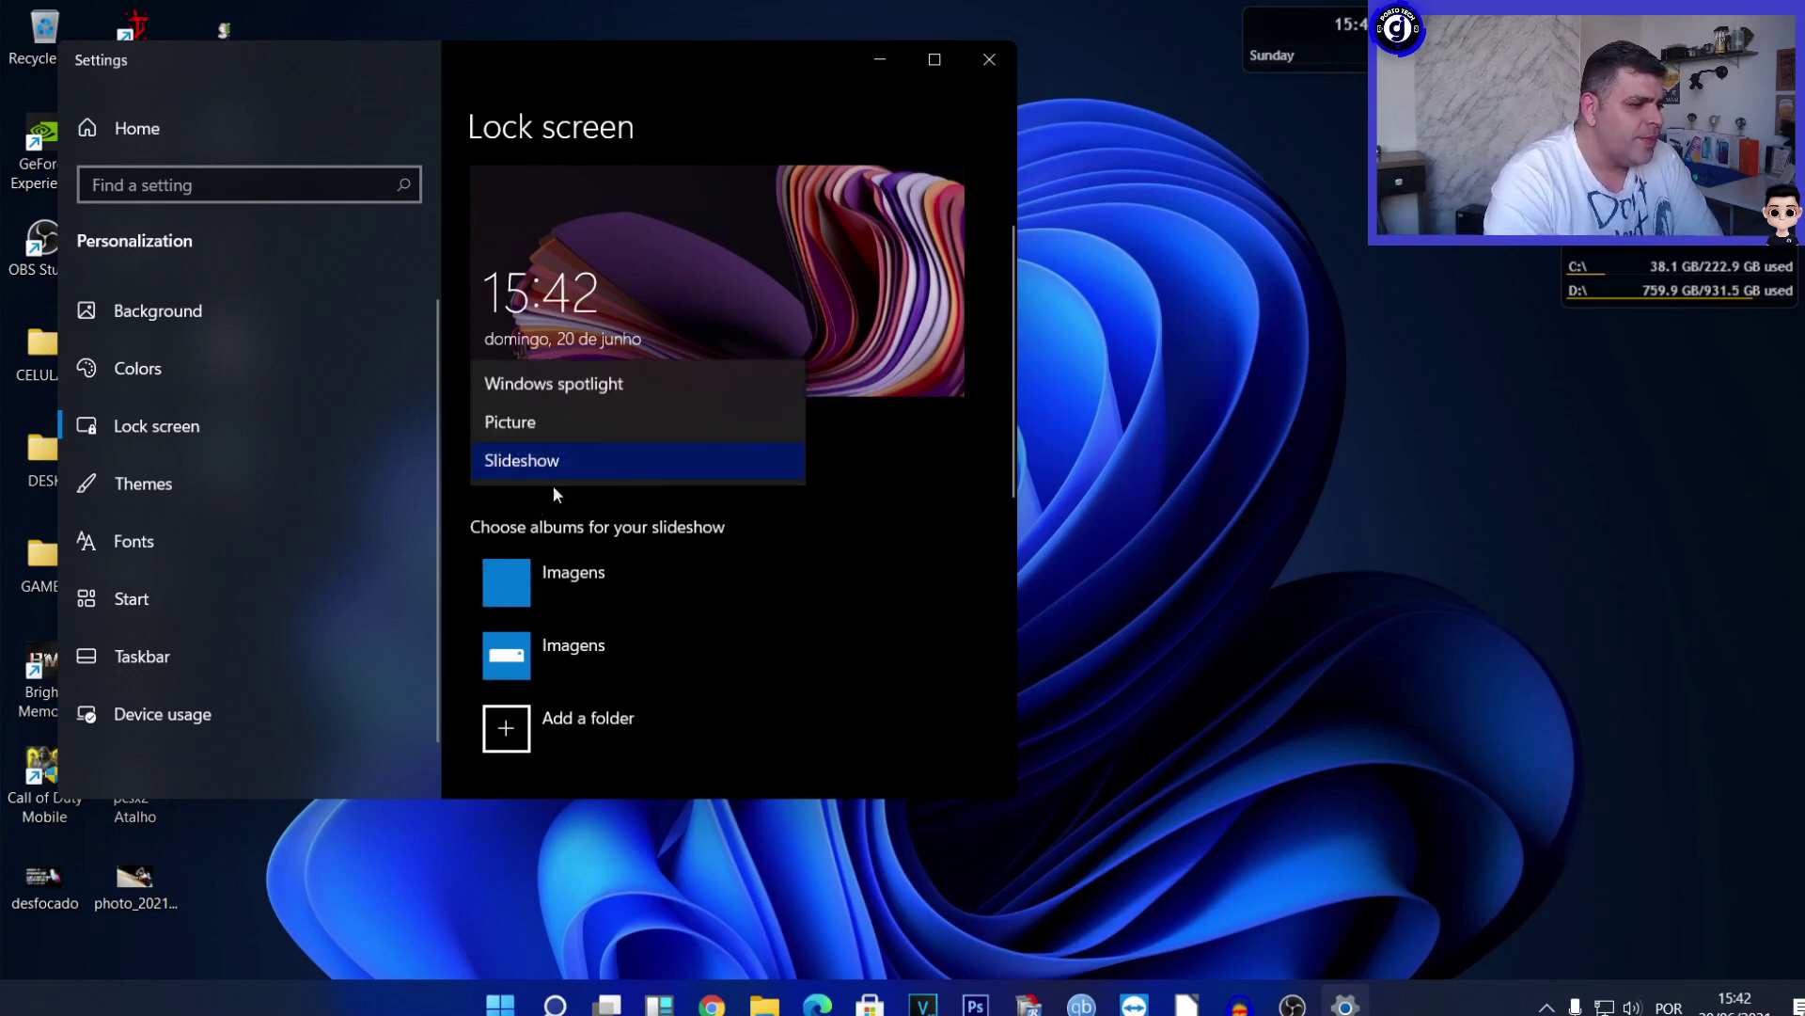
pyautogui.click(513, 421)
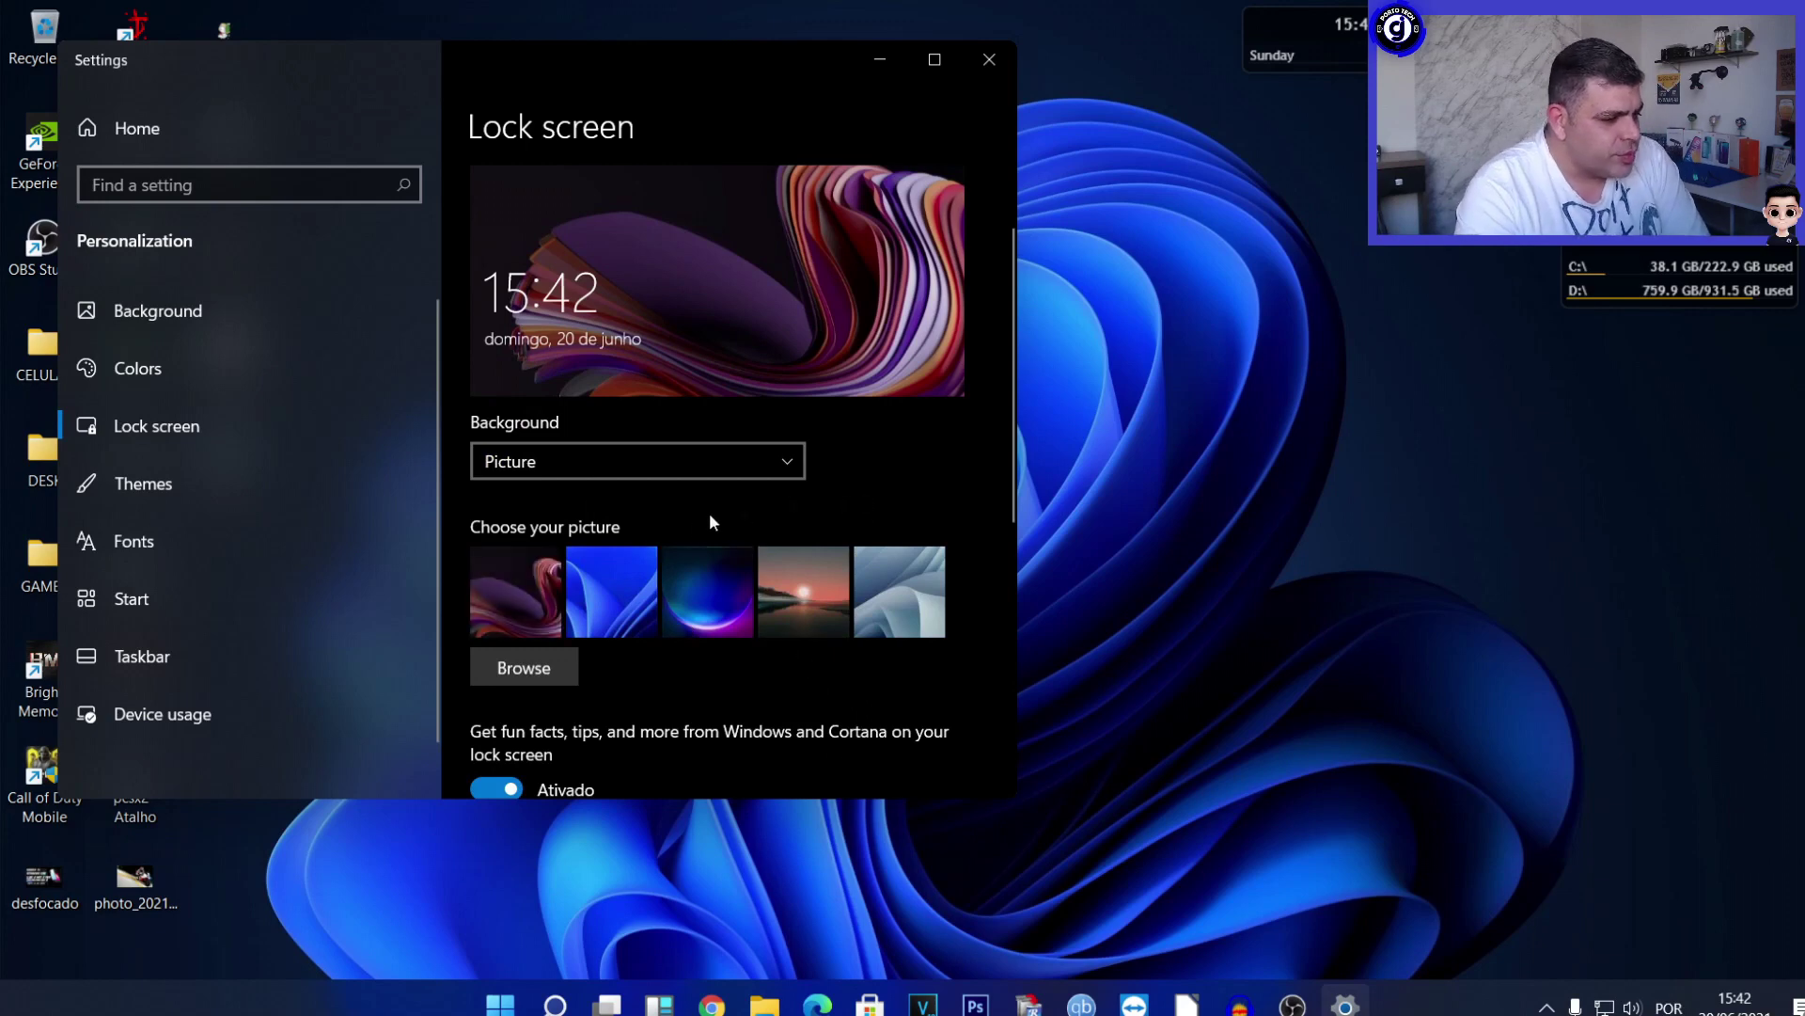
# Set the Porto Tech logo image from the WALLPAPER PC folder as the lock screen picture, and switch back to the purple ribbon picture.
pyautogui.scroll(-3, 668, 574)
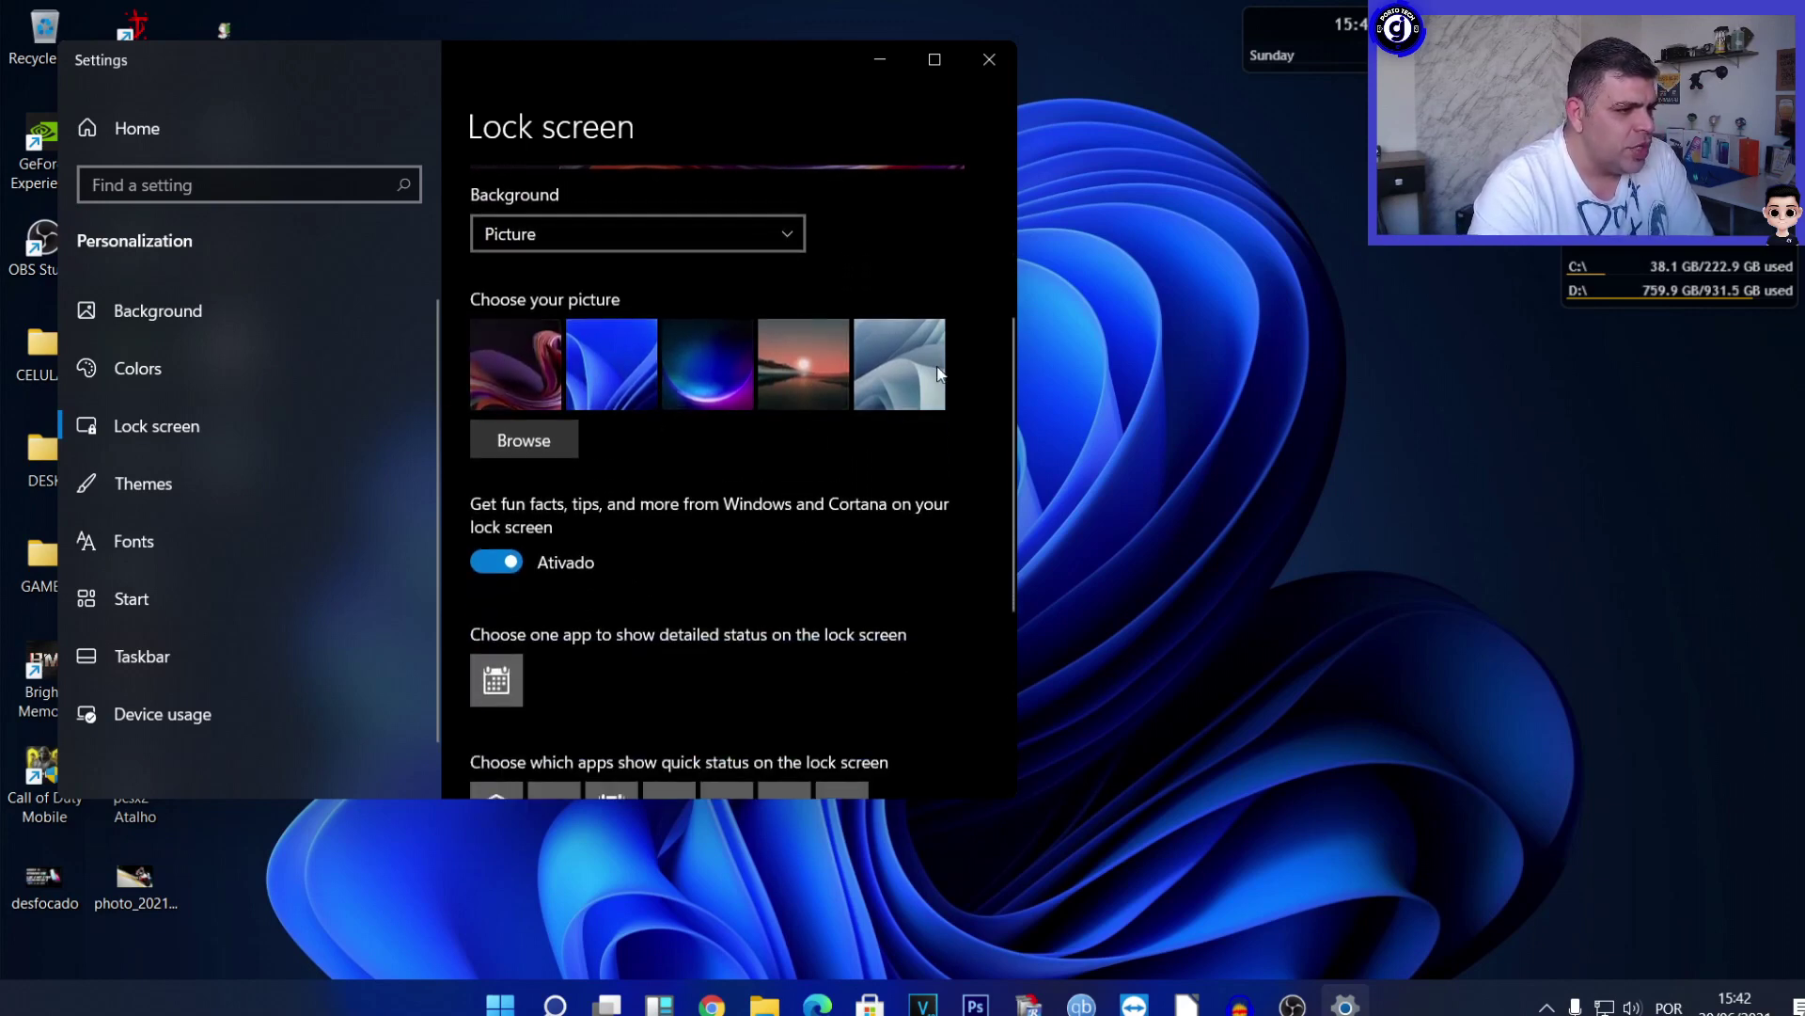
pyautogui.click(523, 442)
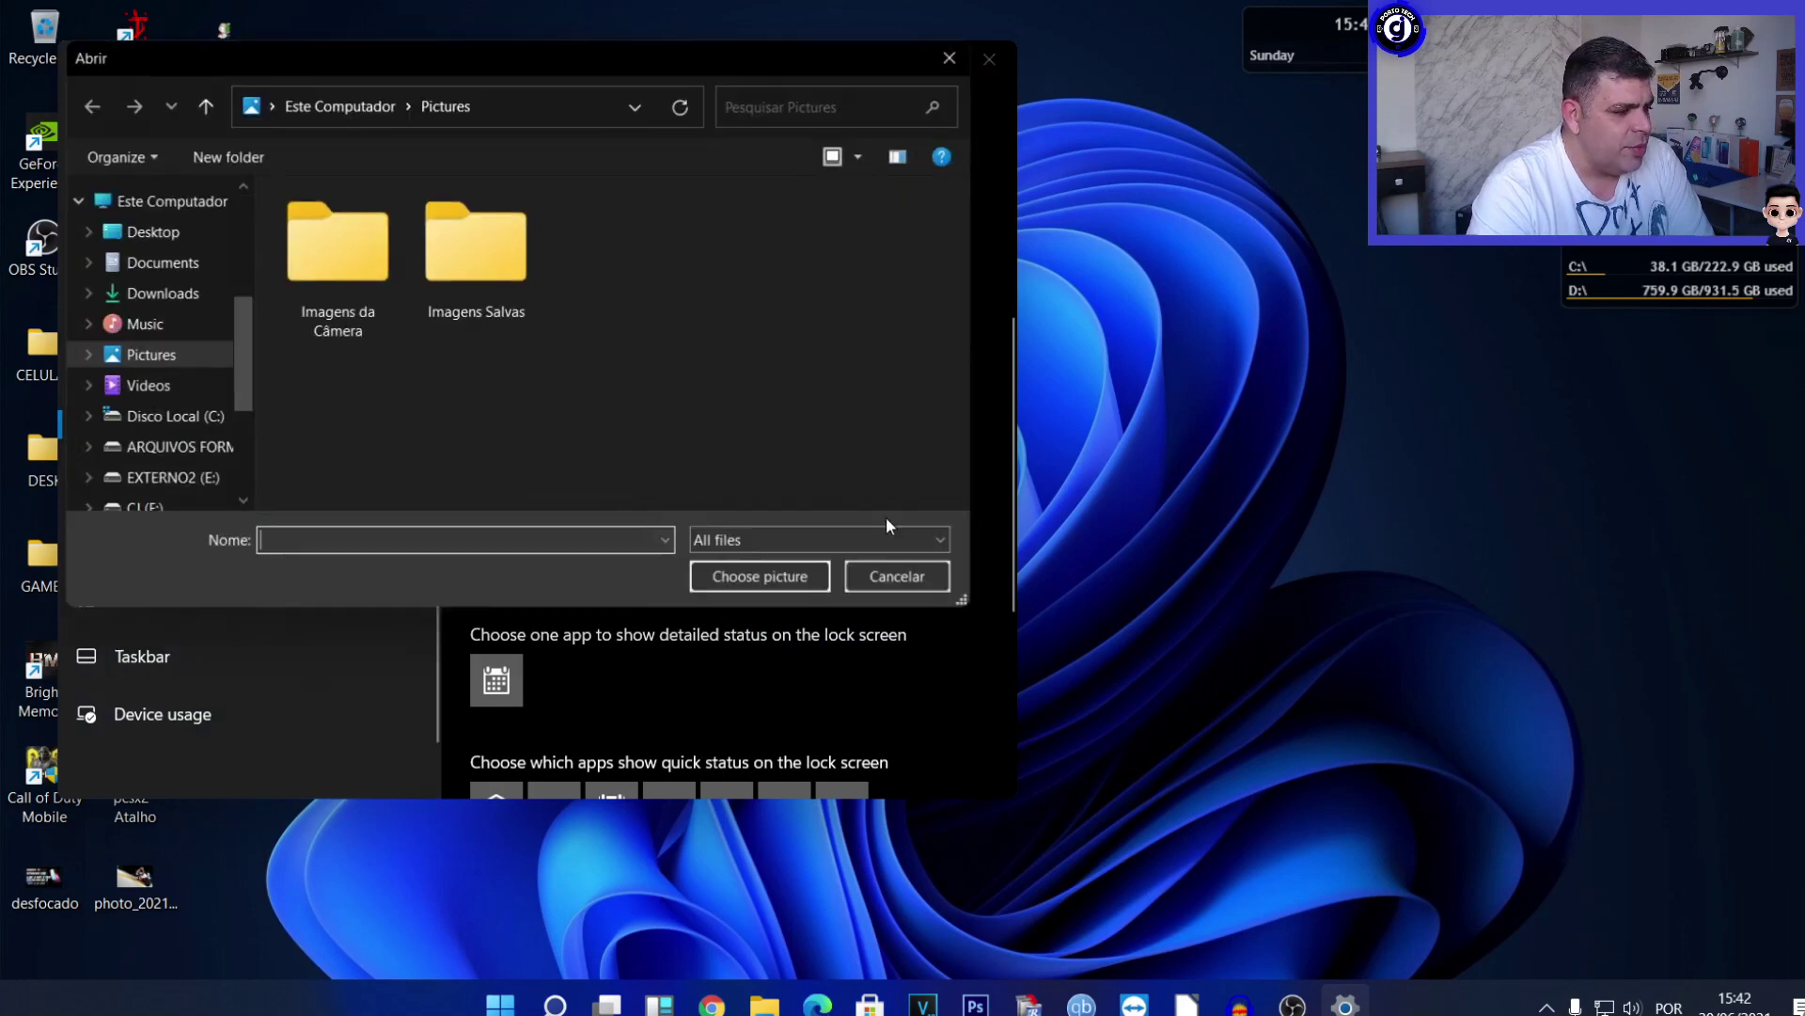
pyautogui.scroll(-2, 179, 461)
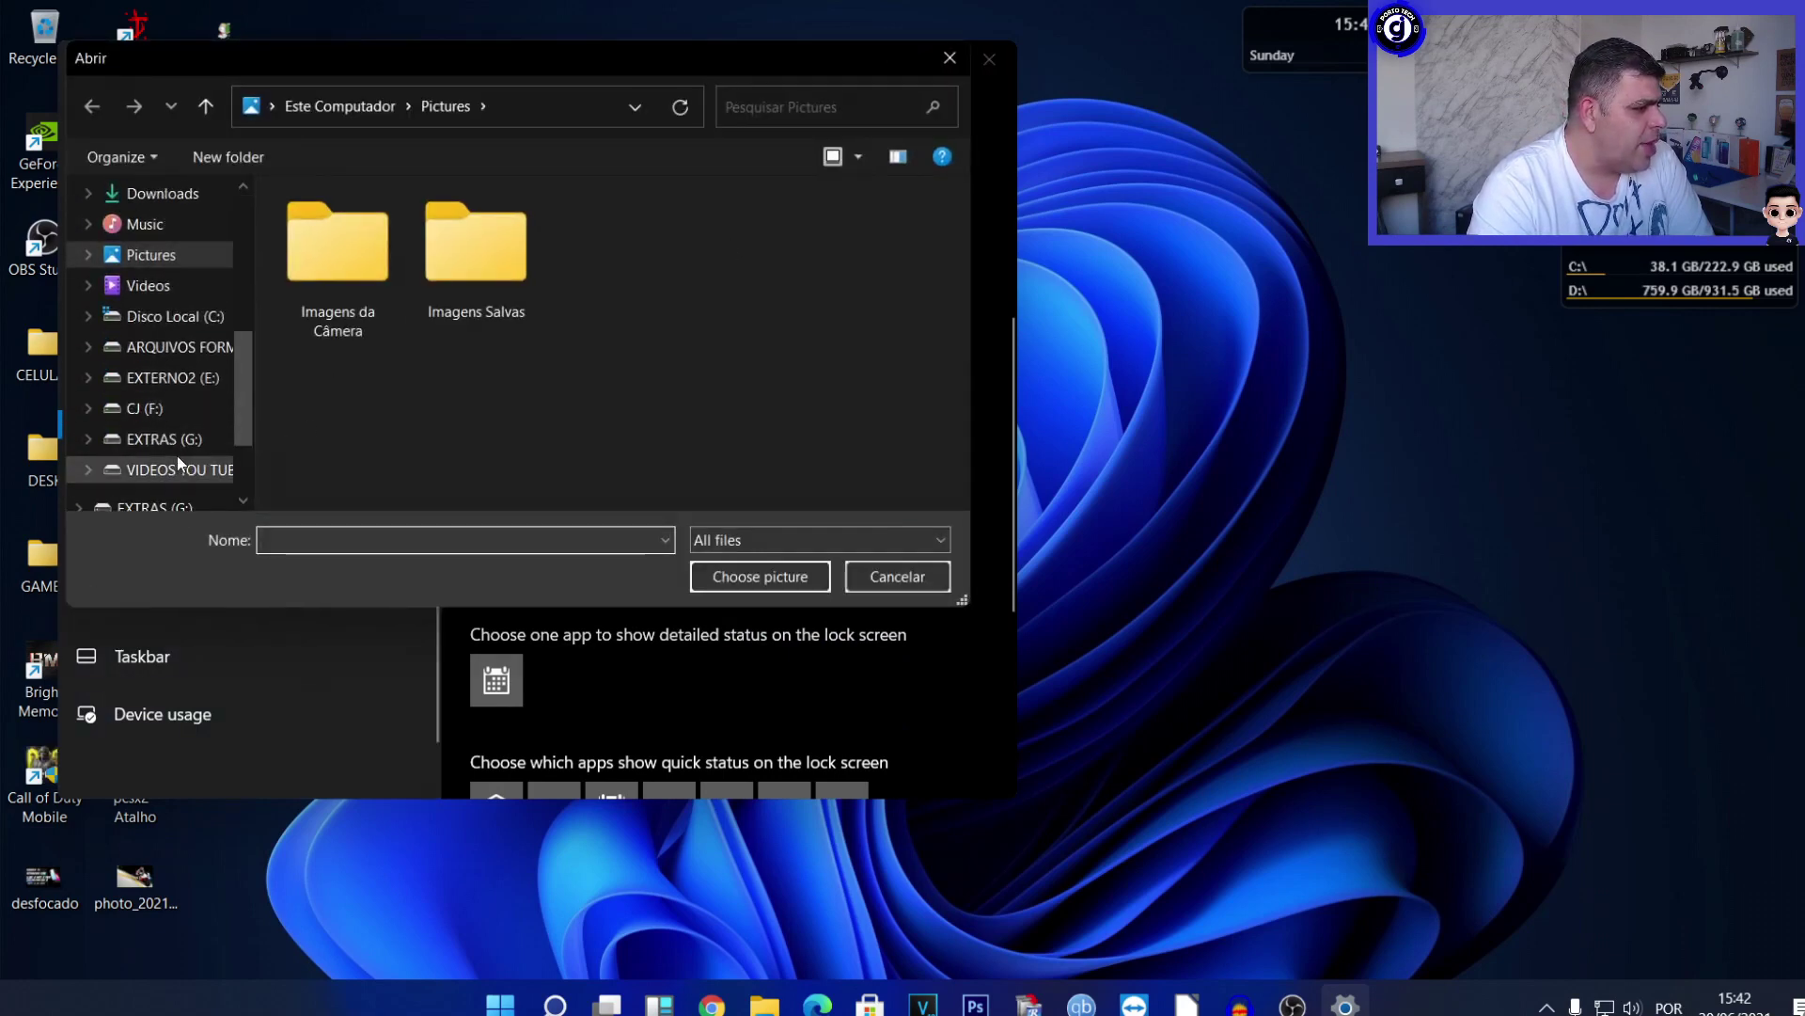
pyautogui.click(179, 475)
pyautogui.doubleClick(339, 273)
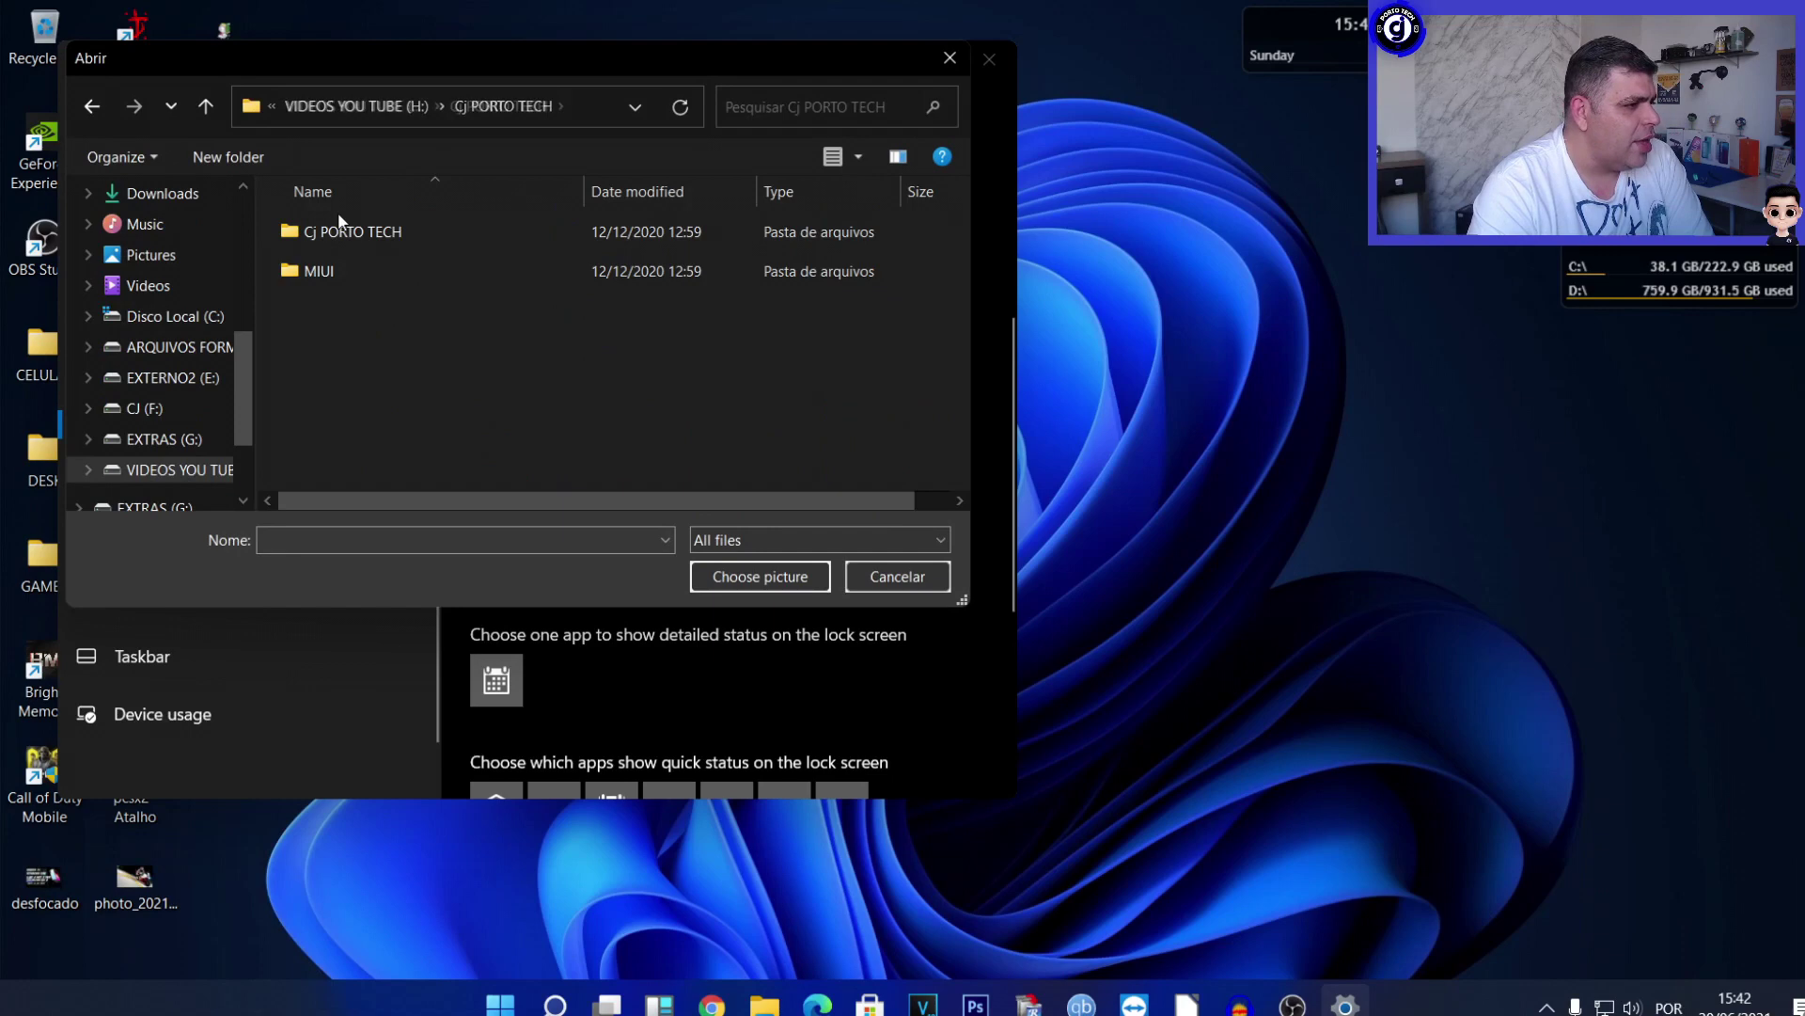
pyautogui.doubleClick(348, 232)
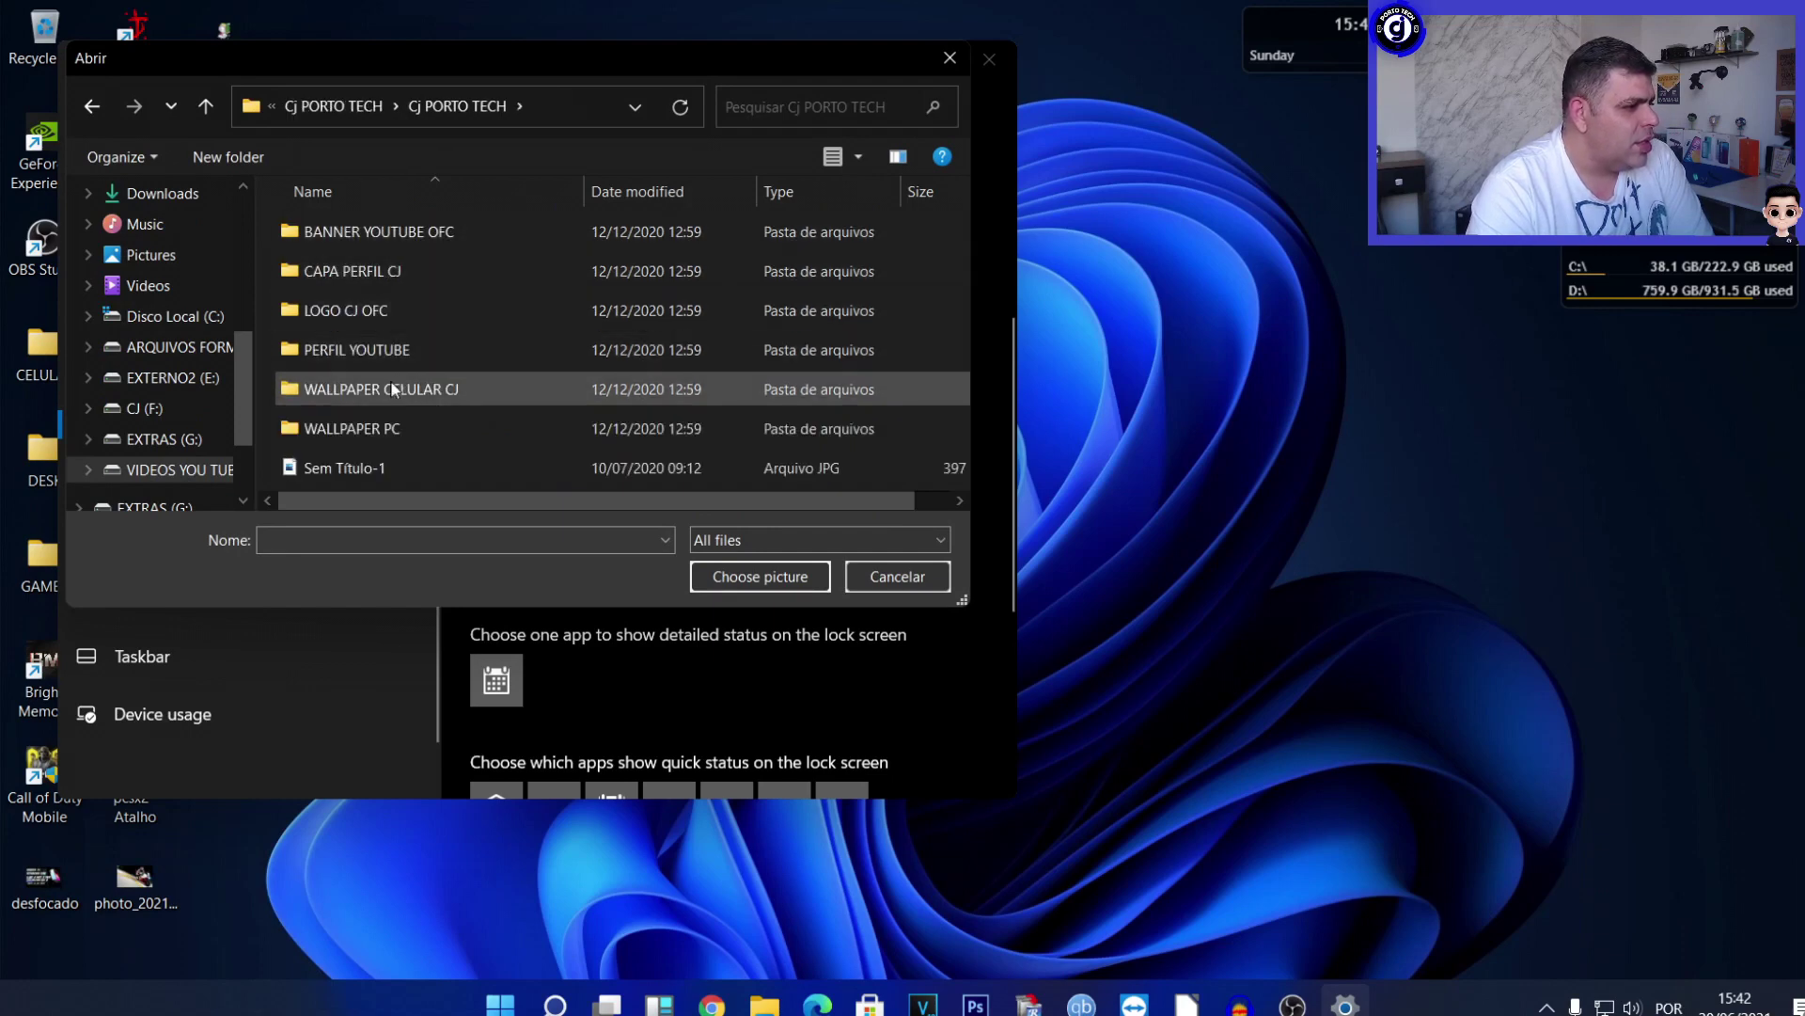
pyautogui.doubleClick(375, 432)
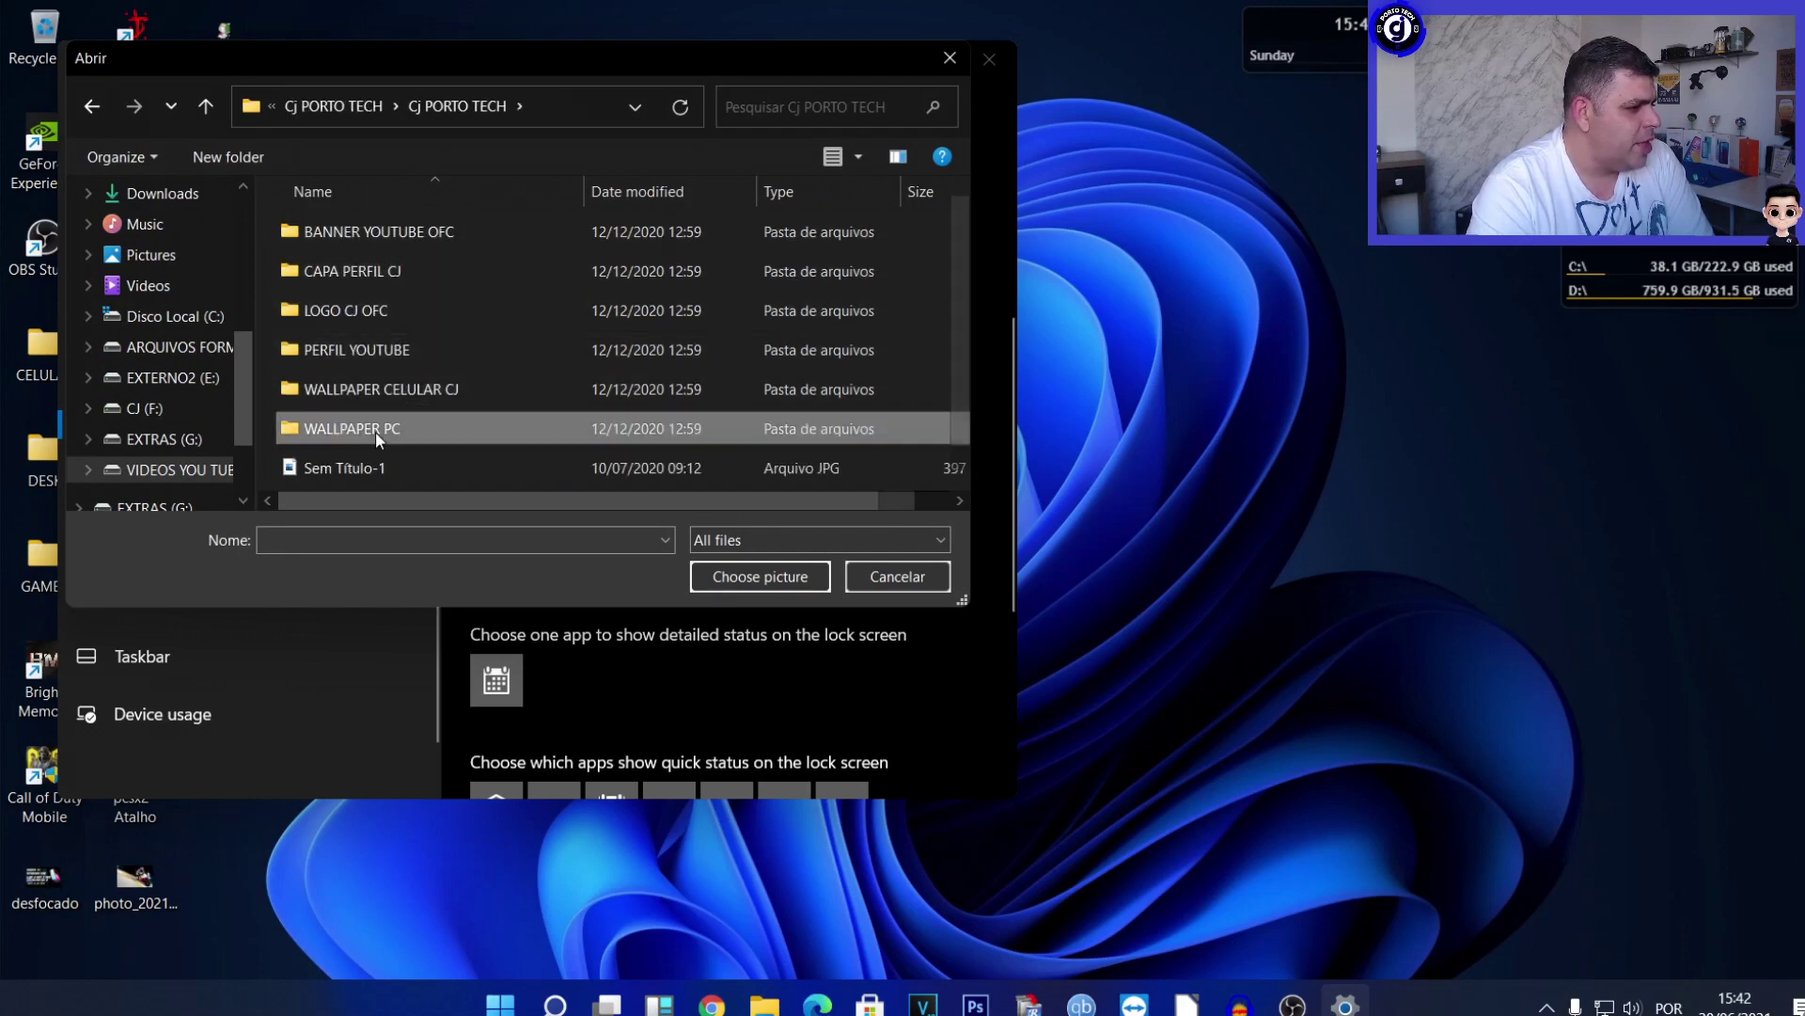
pyautogui.click(614, 278)
pyautogui.click(720, 576)
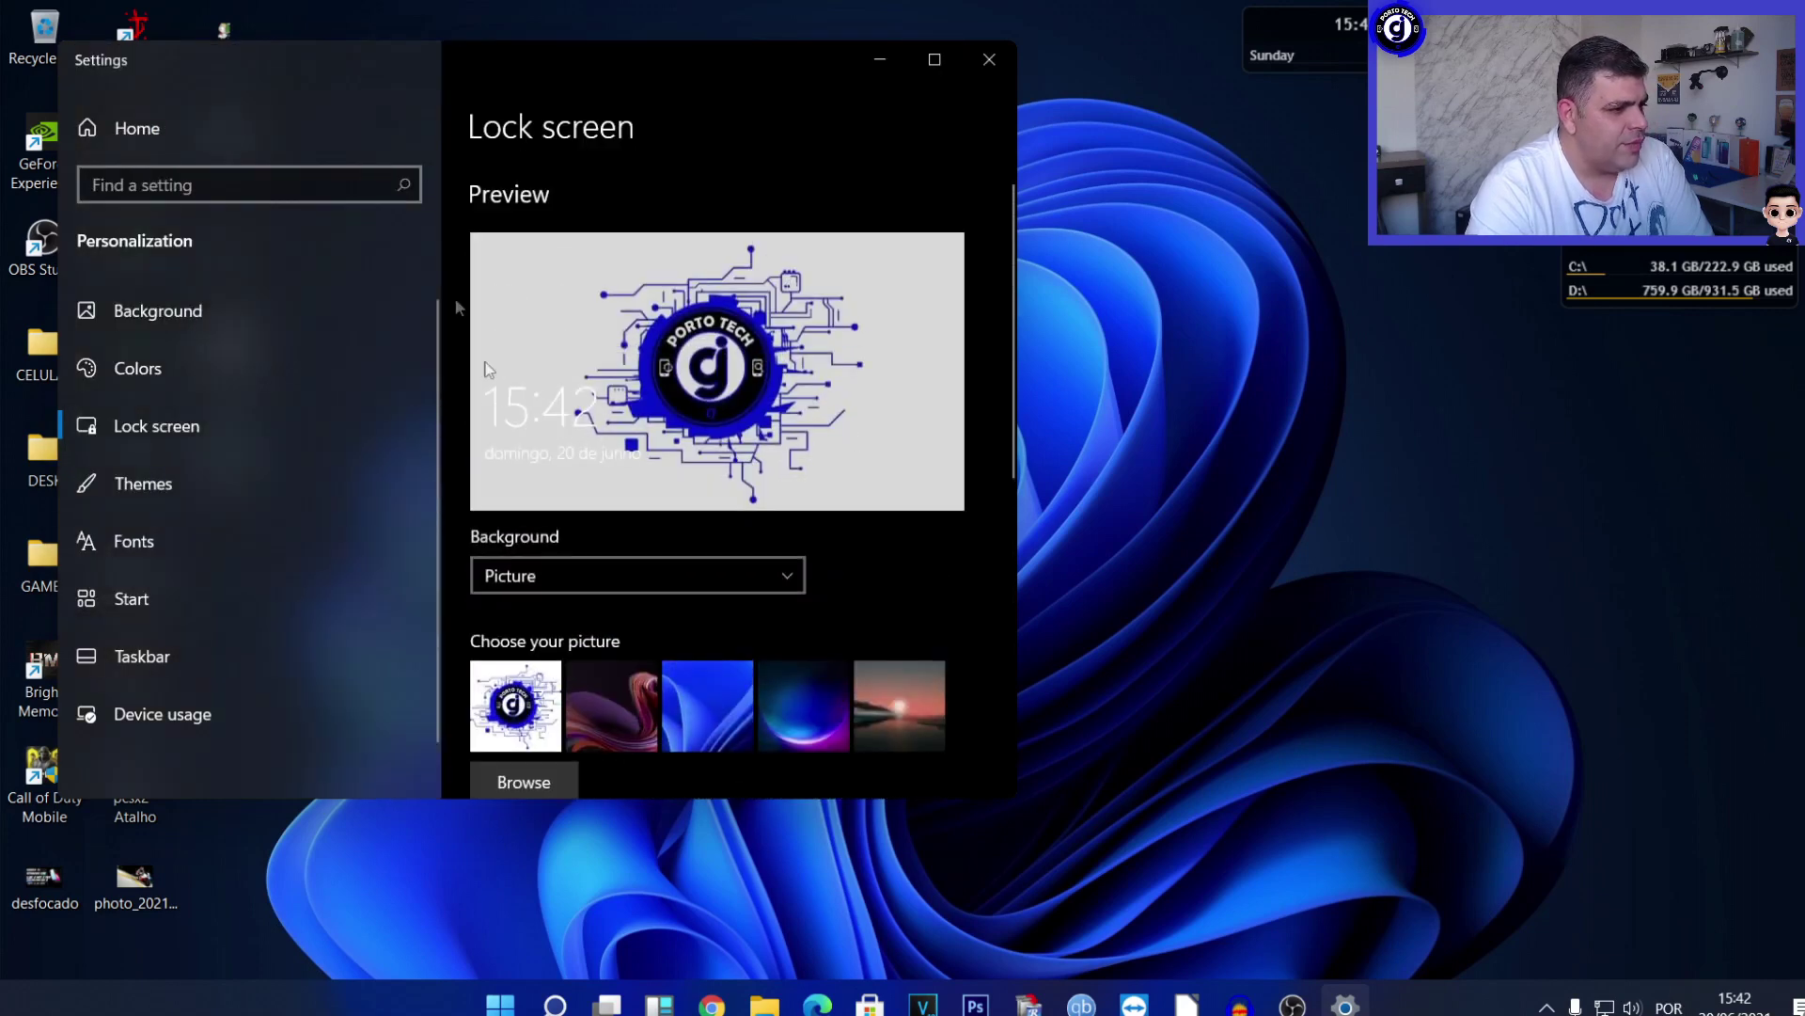
pyautogui.scroll(-3, 900, 388)
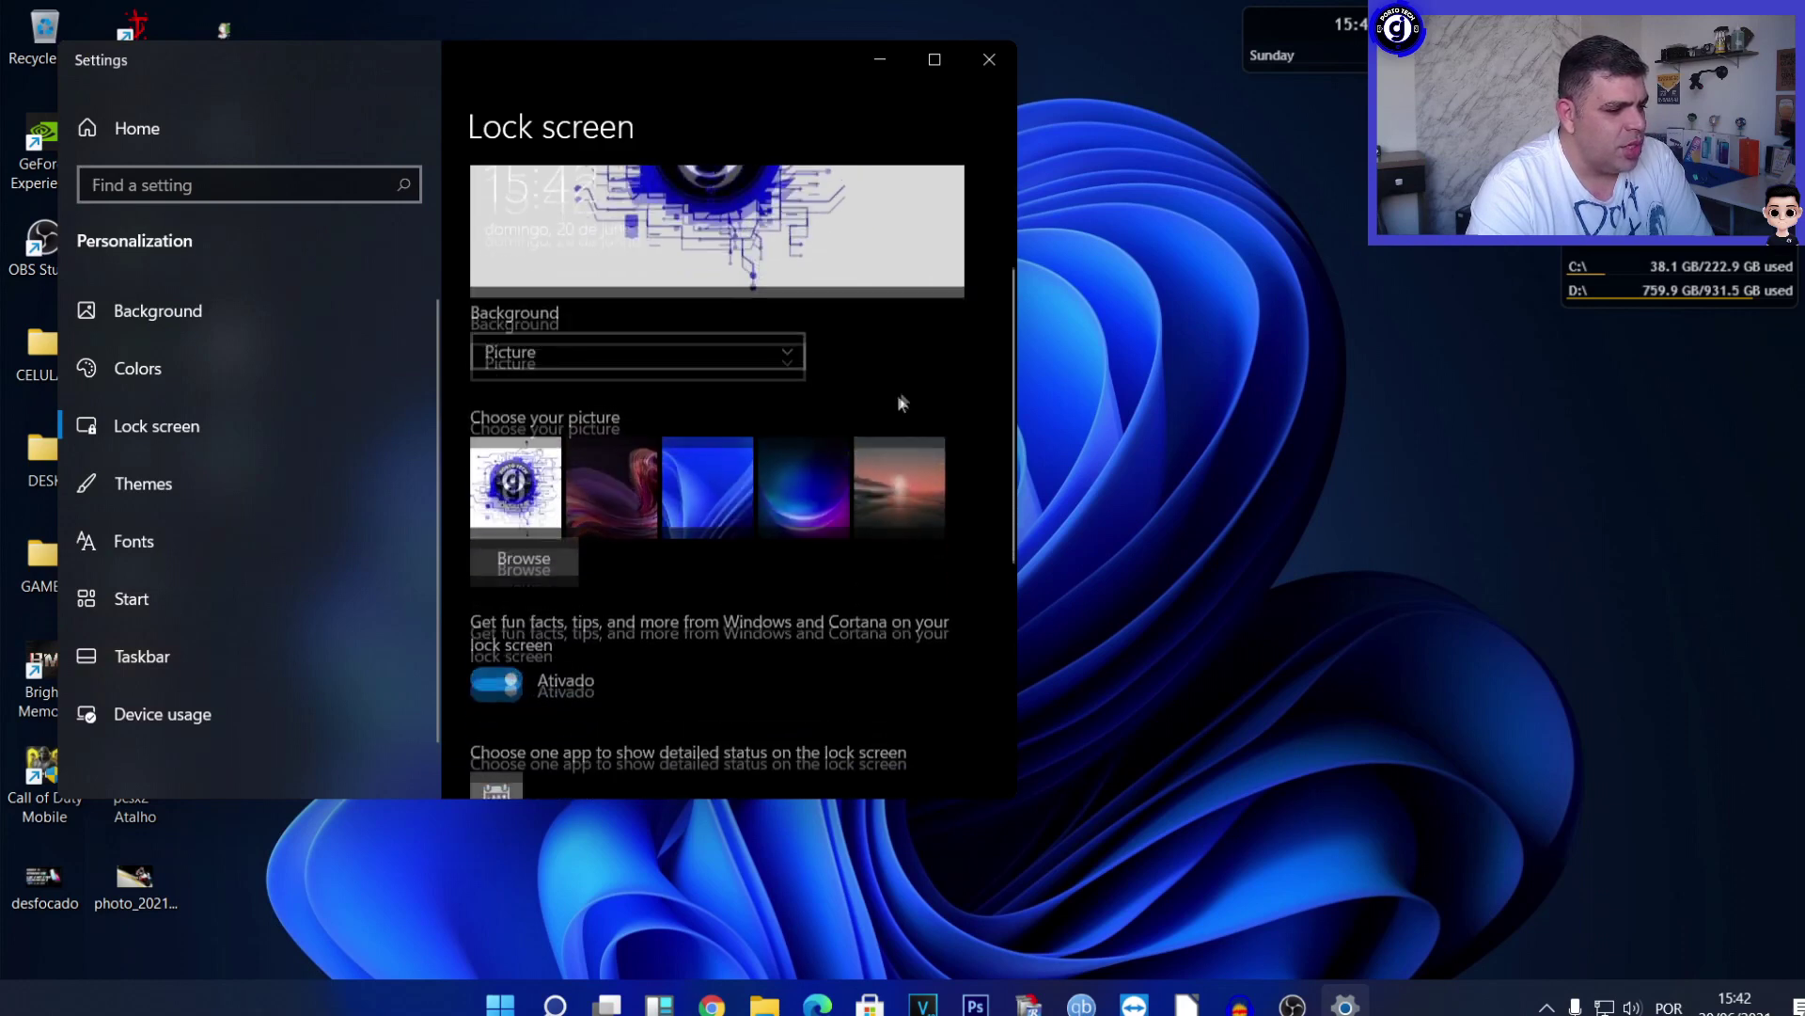
pyautogui.click(592, 482)
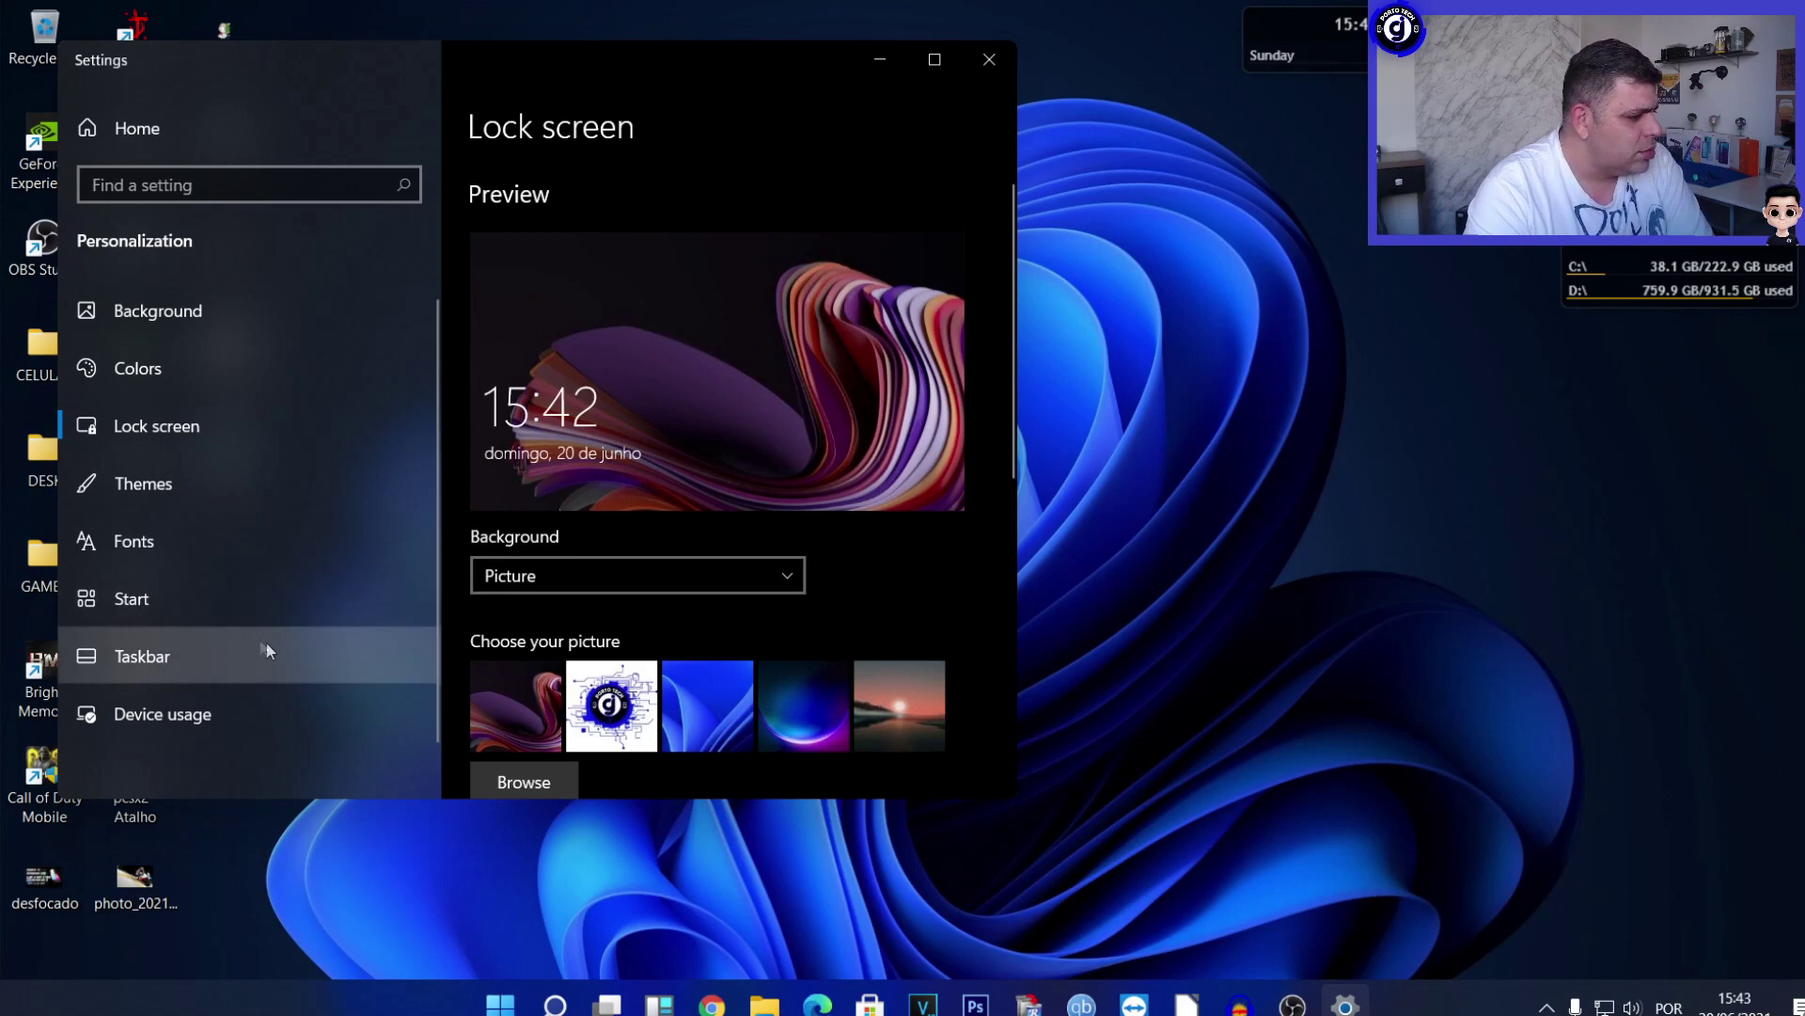
# Revisit the taskbar settings, browse the available fonts on the Fonts page, and close the Settings window.
pyautogui.click(162, 651)
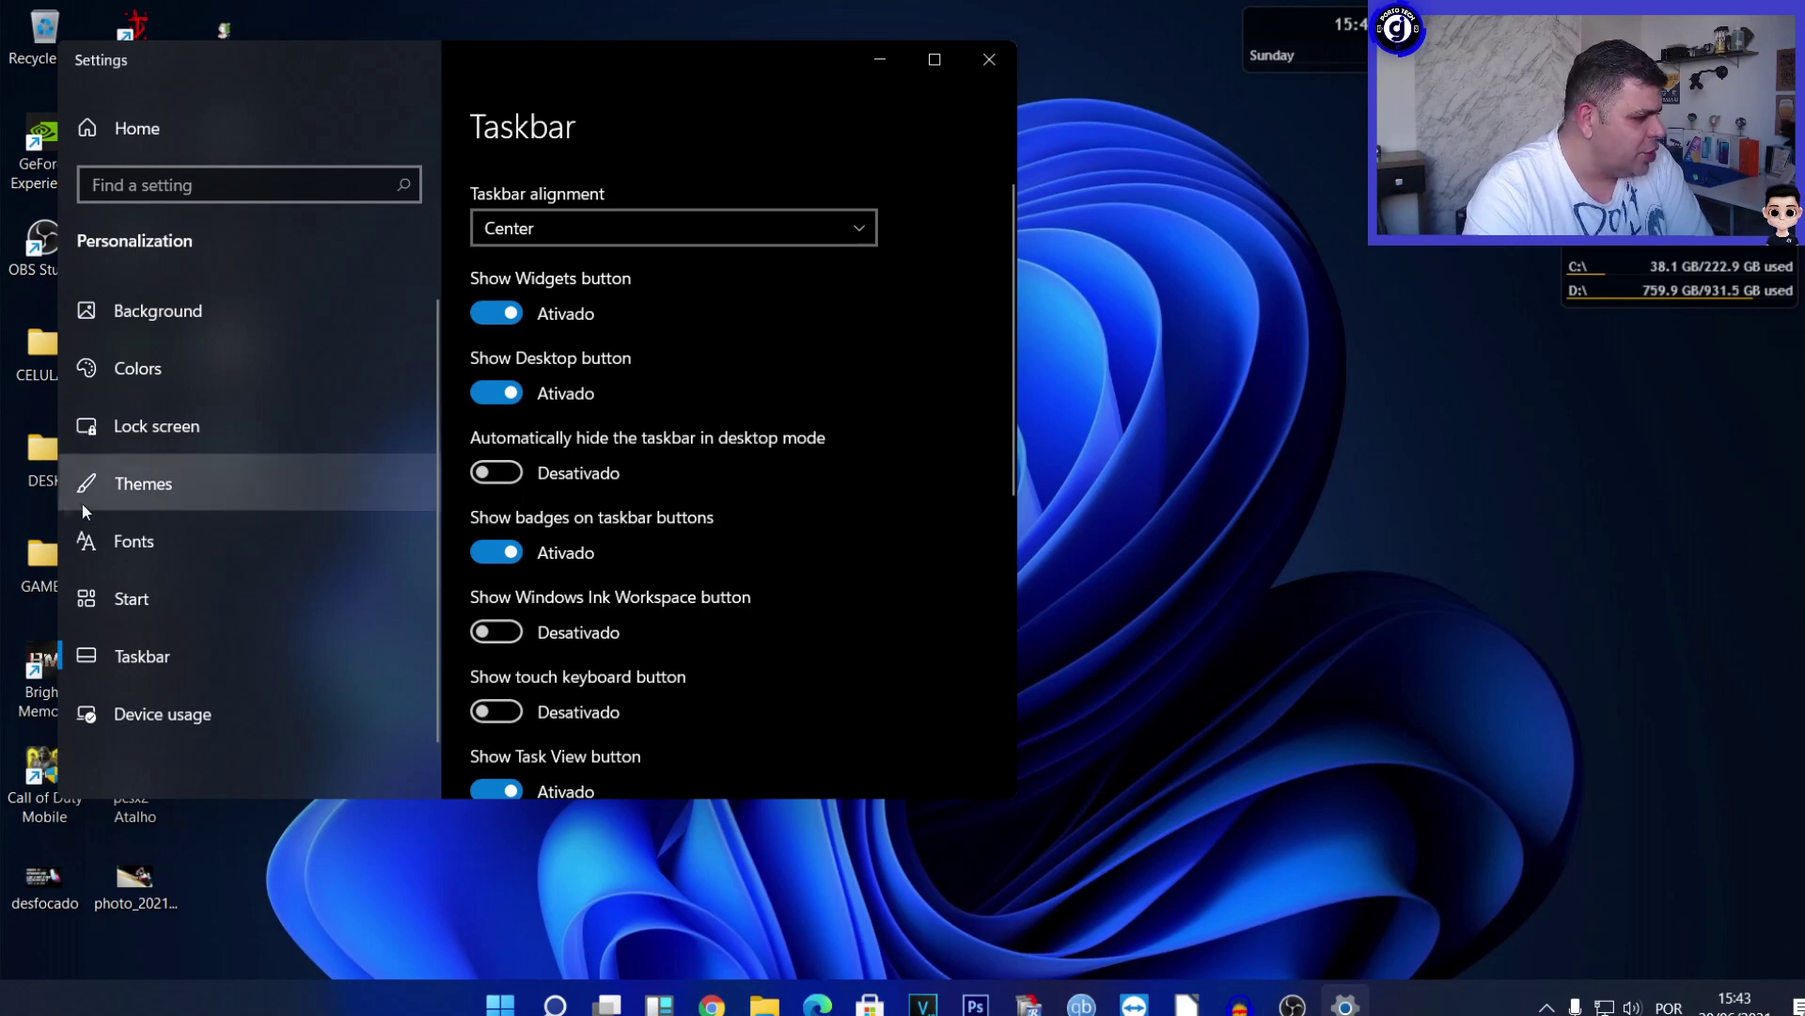
pyautogui.click(118, 543)
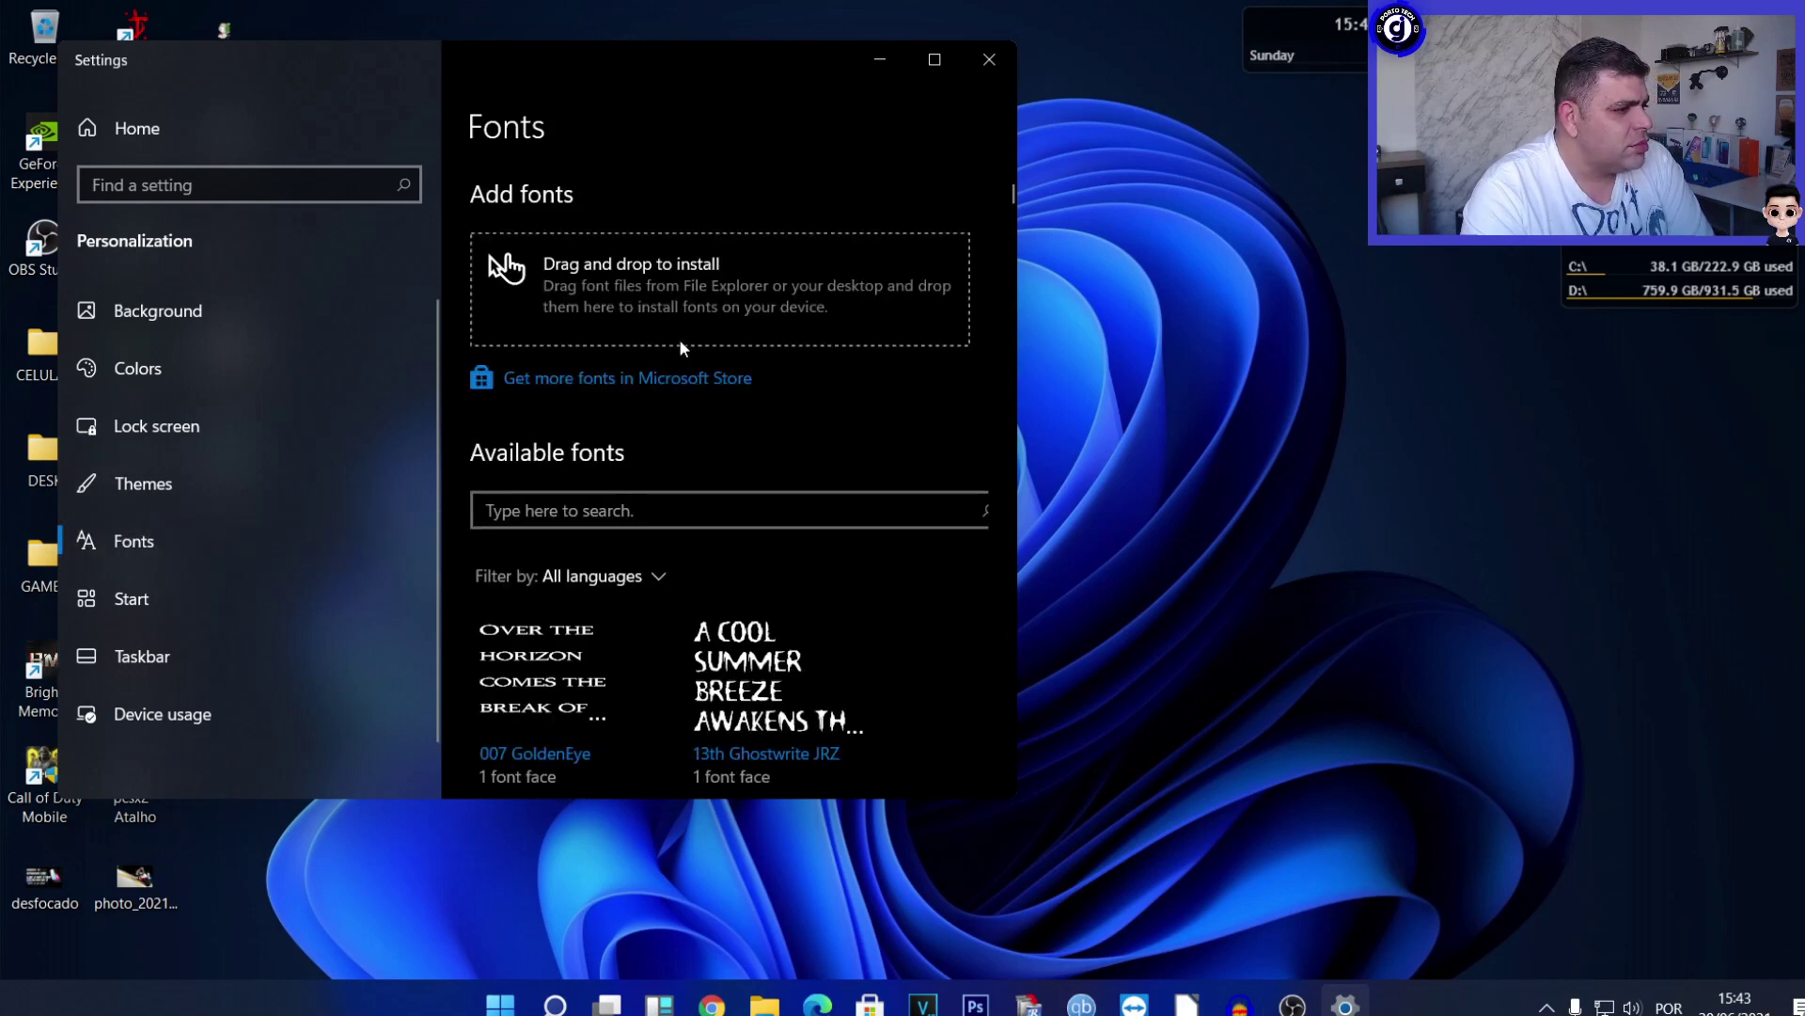
pyautogui.scroll(-10, 912, 589)
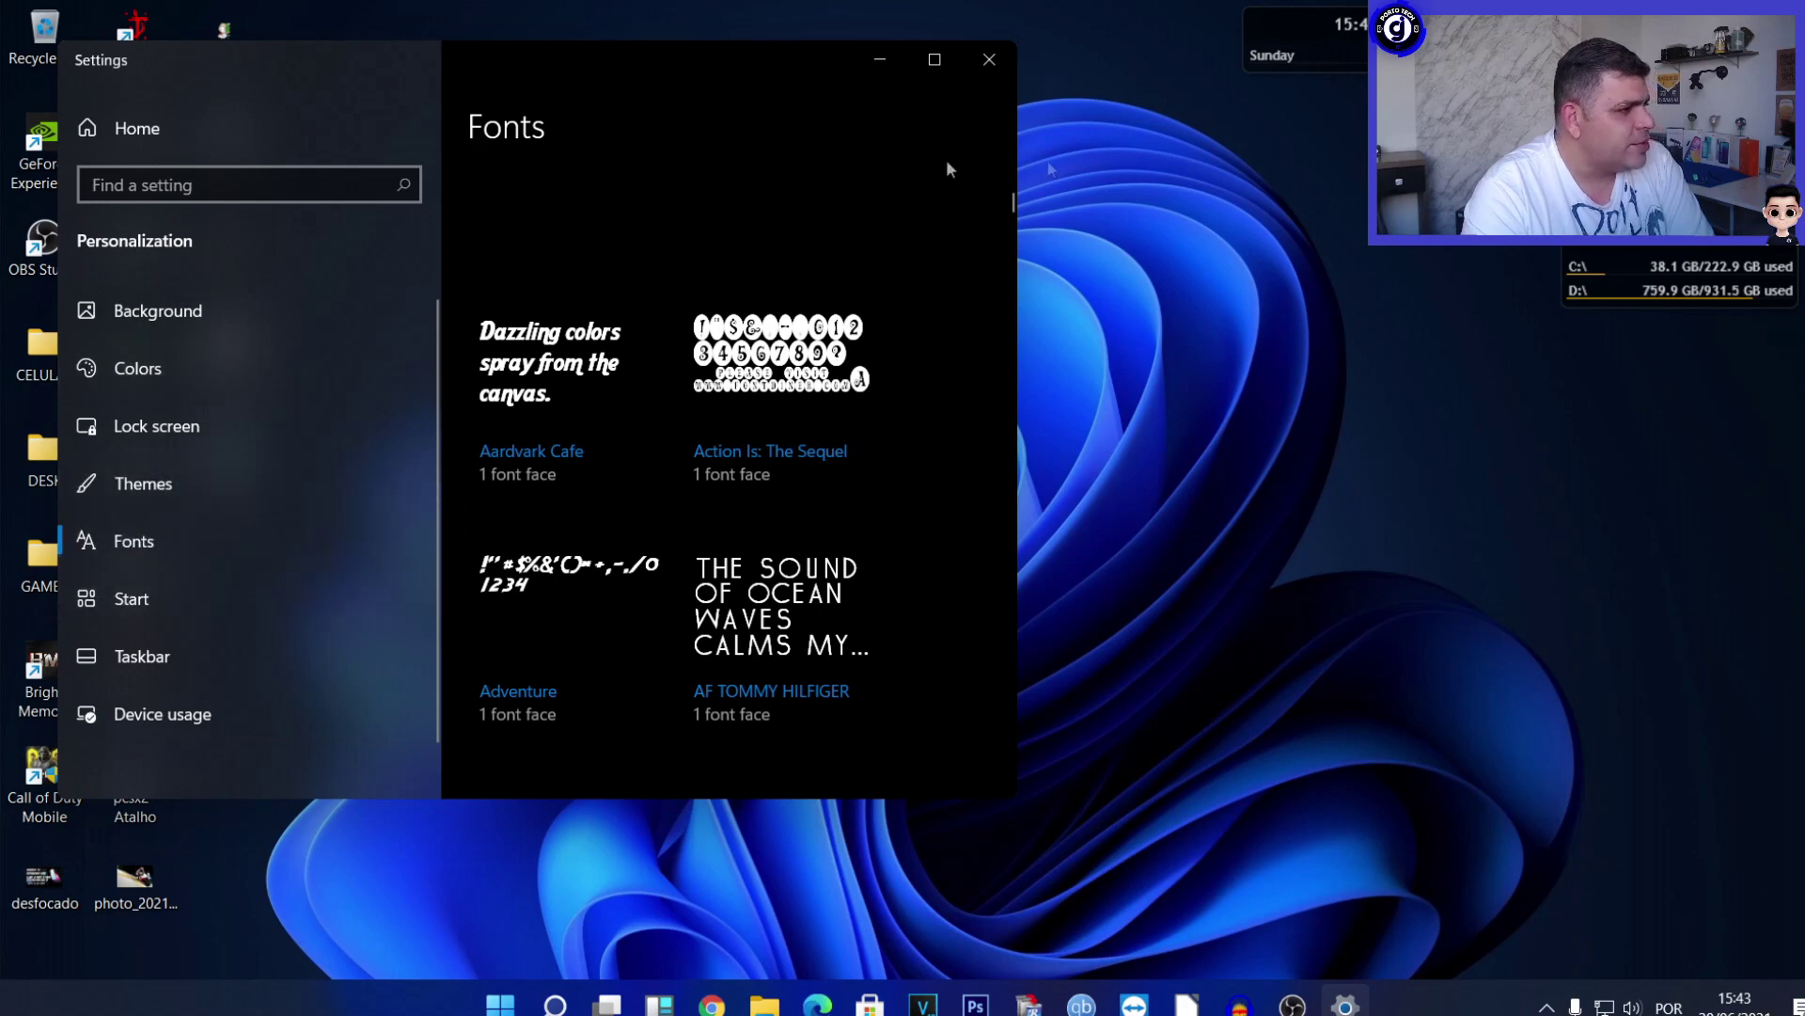
pyautogui.click(970, 71)
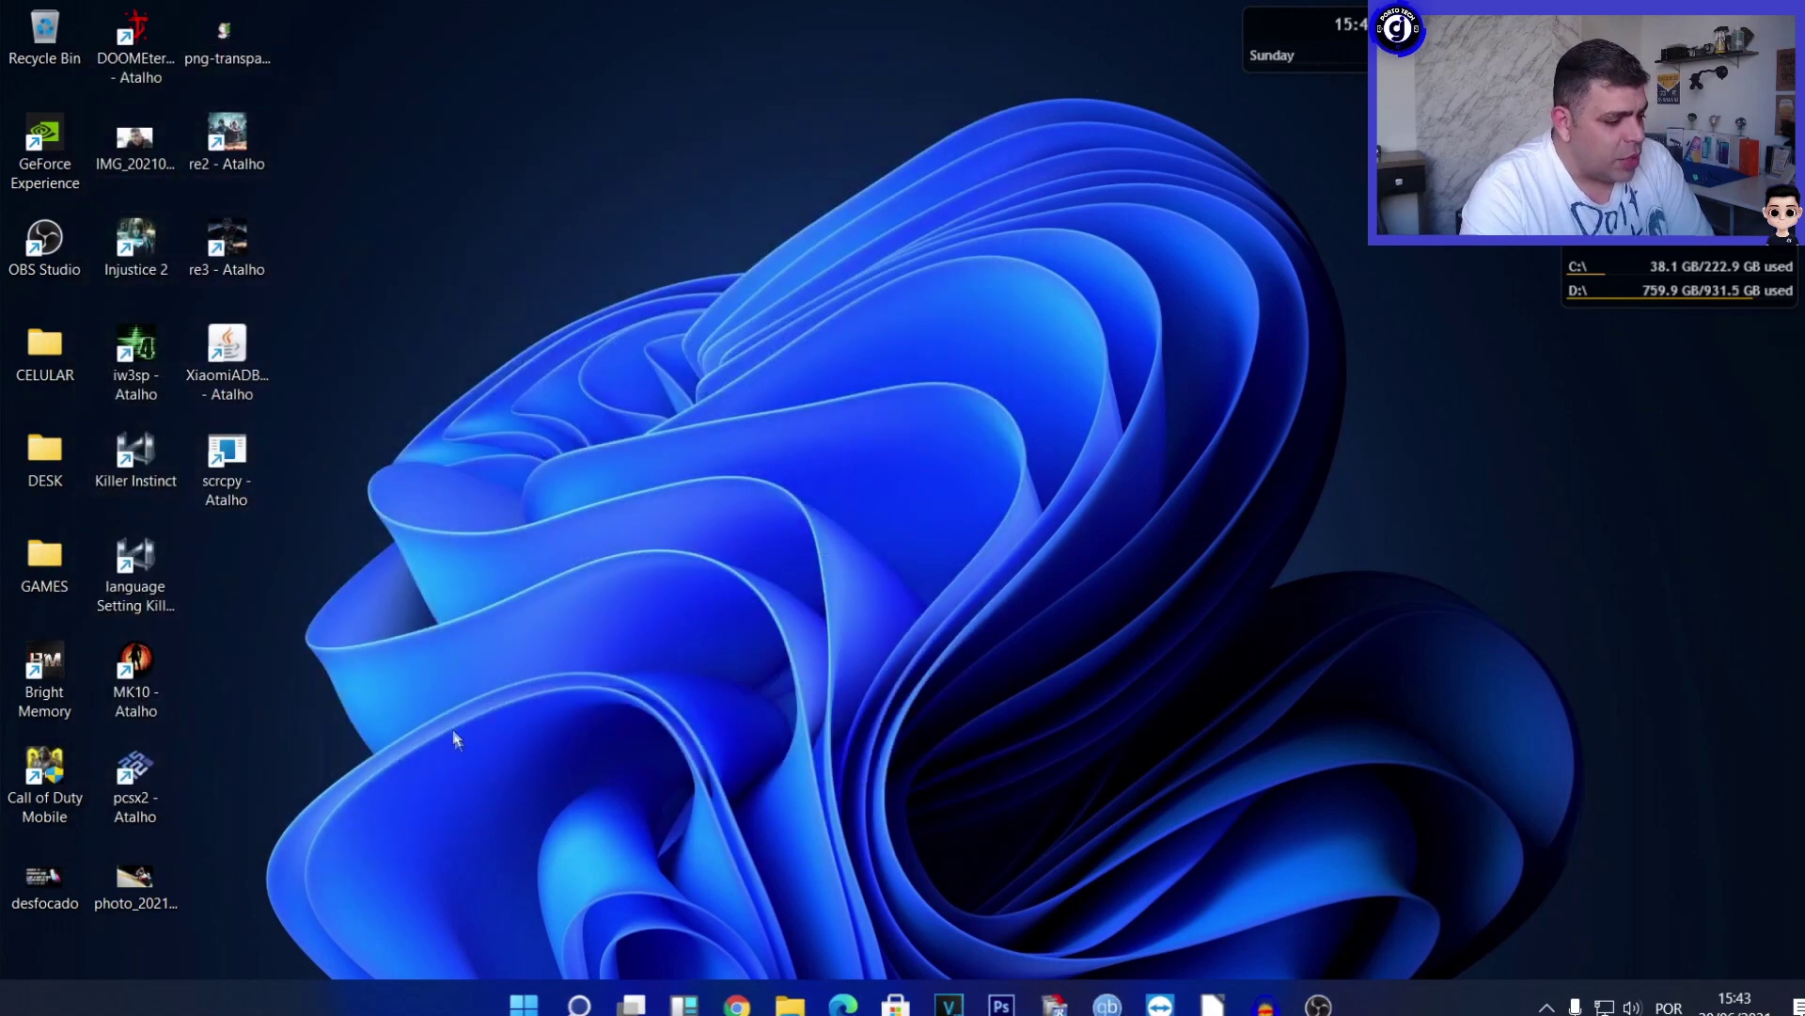
# Reopen Settings from Start, go to Language under Time & Language, view the languages available to install, and cancel.
pyautogui.click(526, 1004)
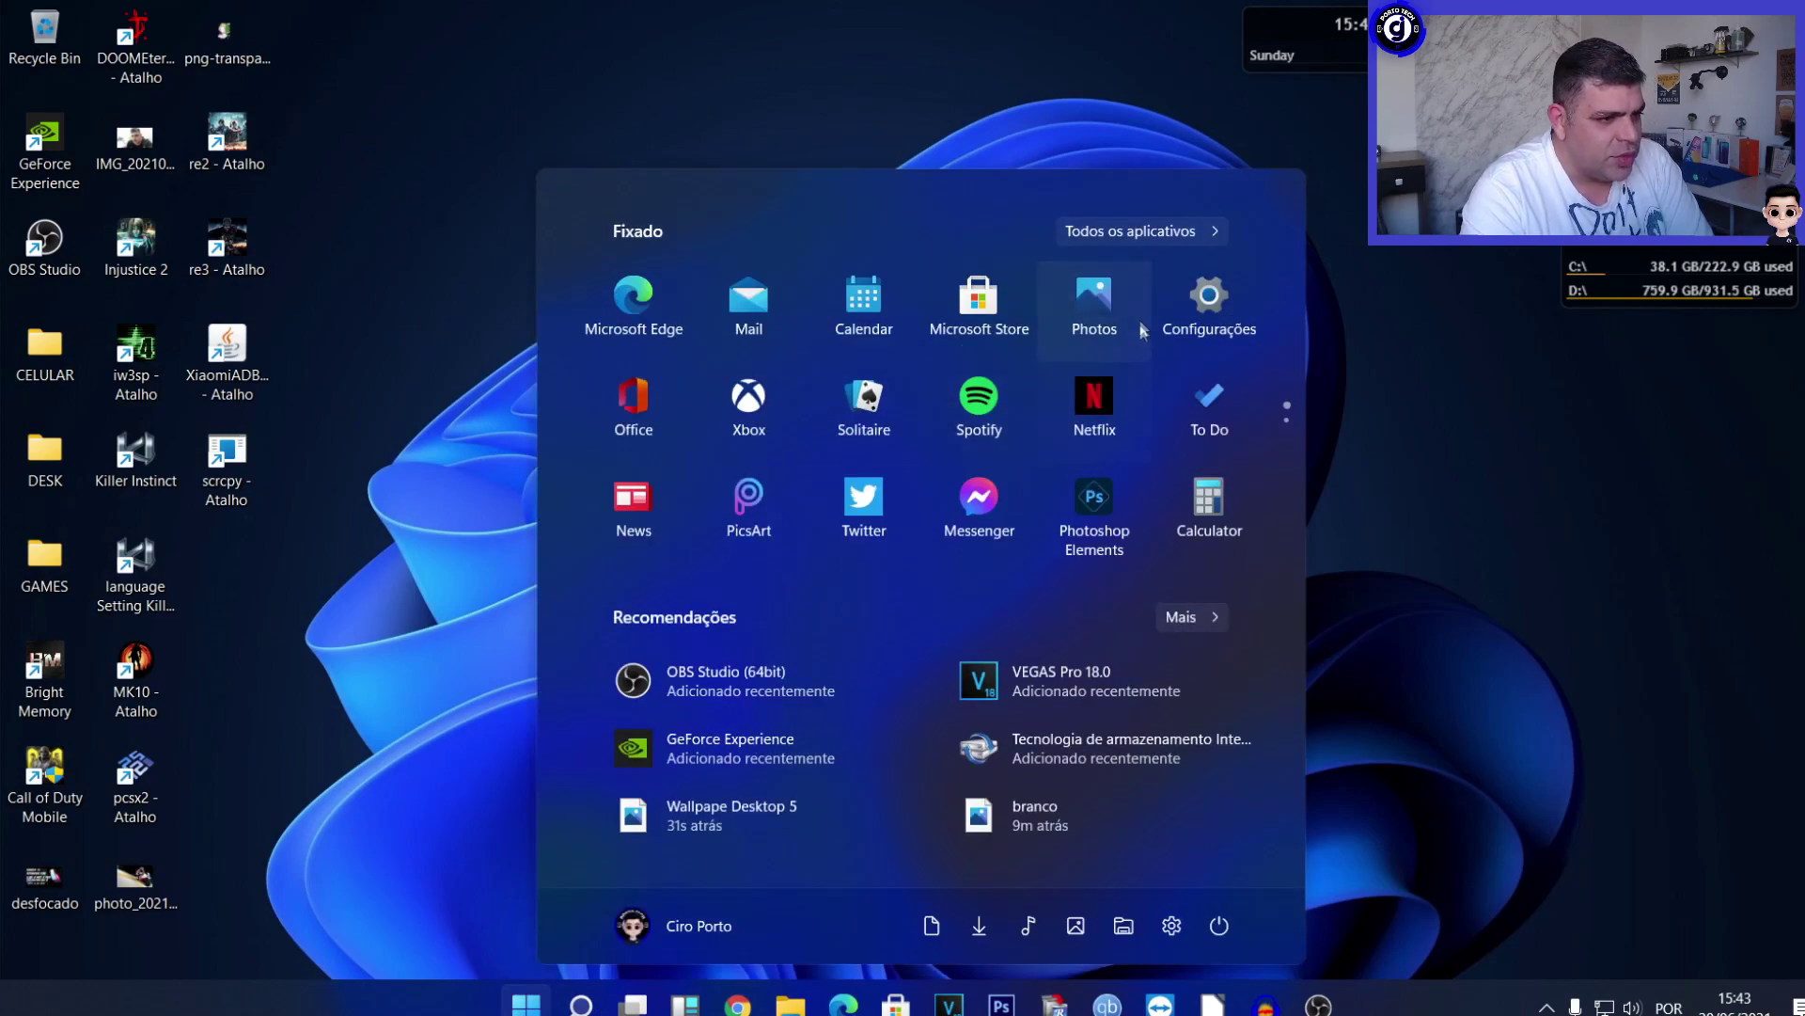
pyautogui.click(1194, 315)
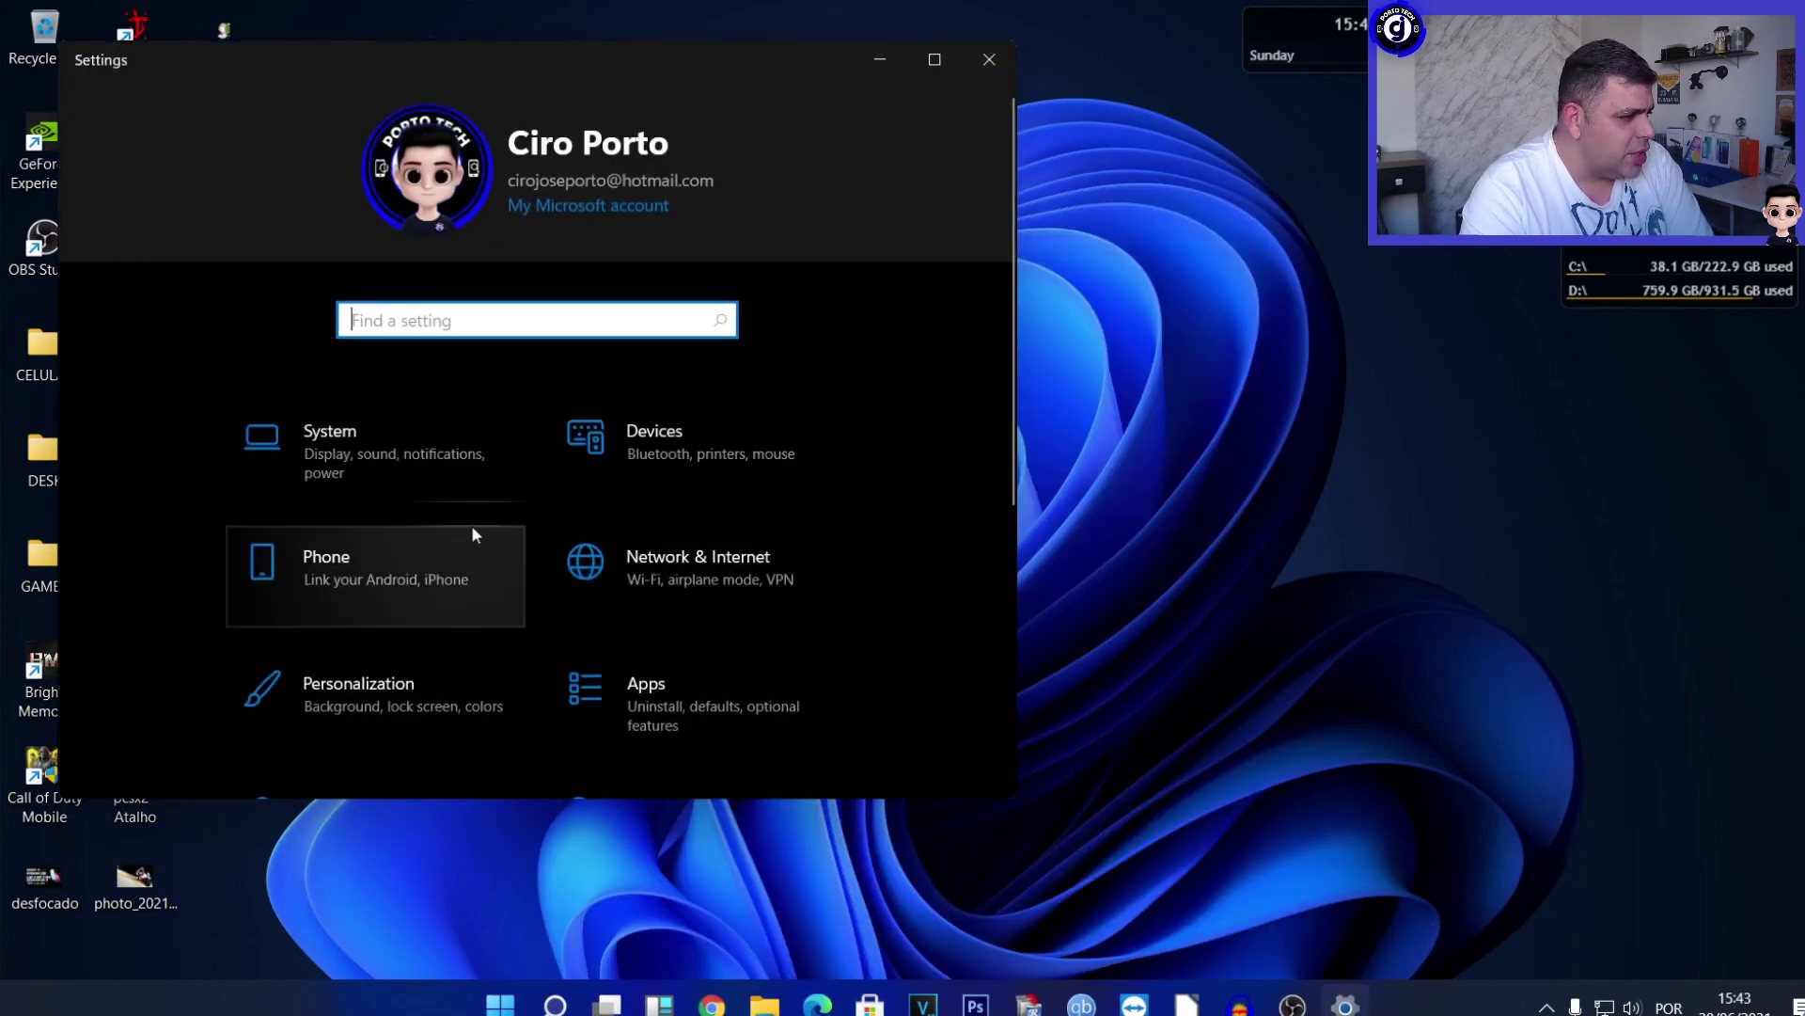
pyautogui.scroll(-3, 575, 503)
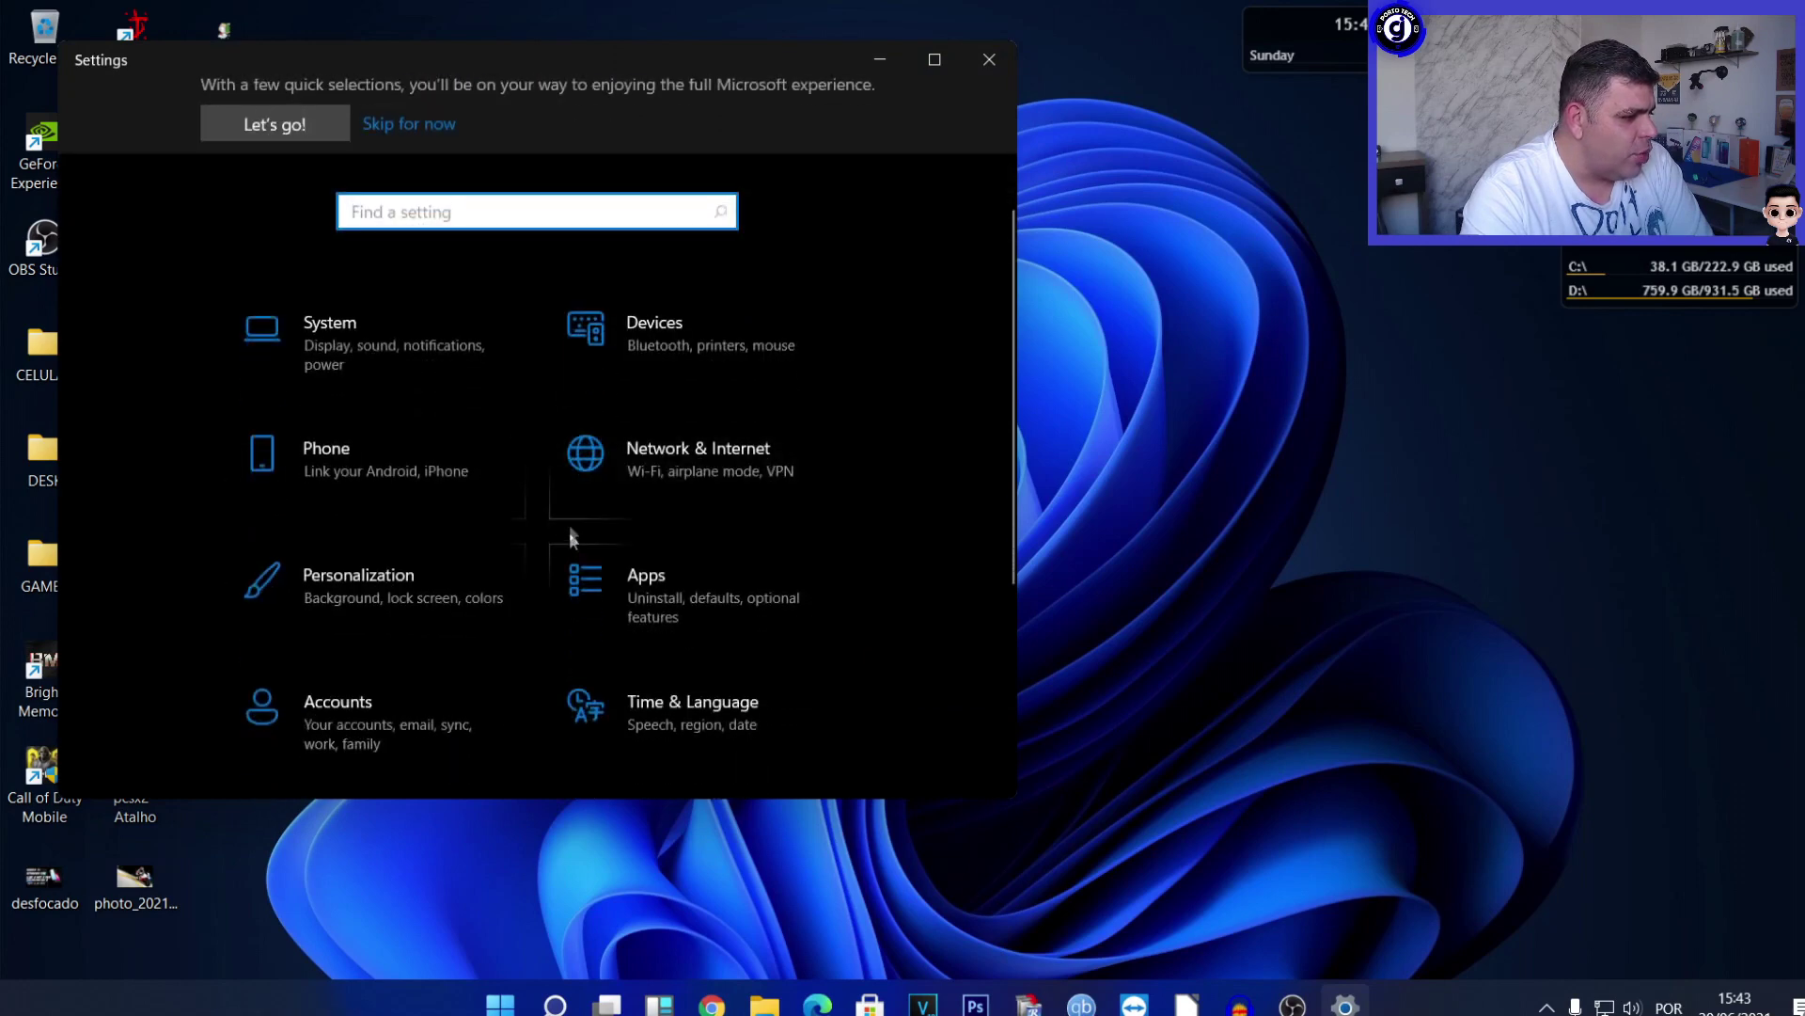
pyautogui.click(685, 634)
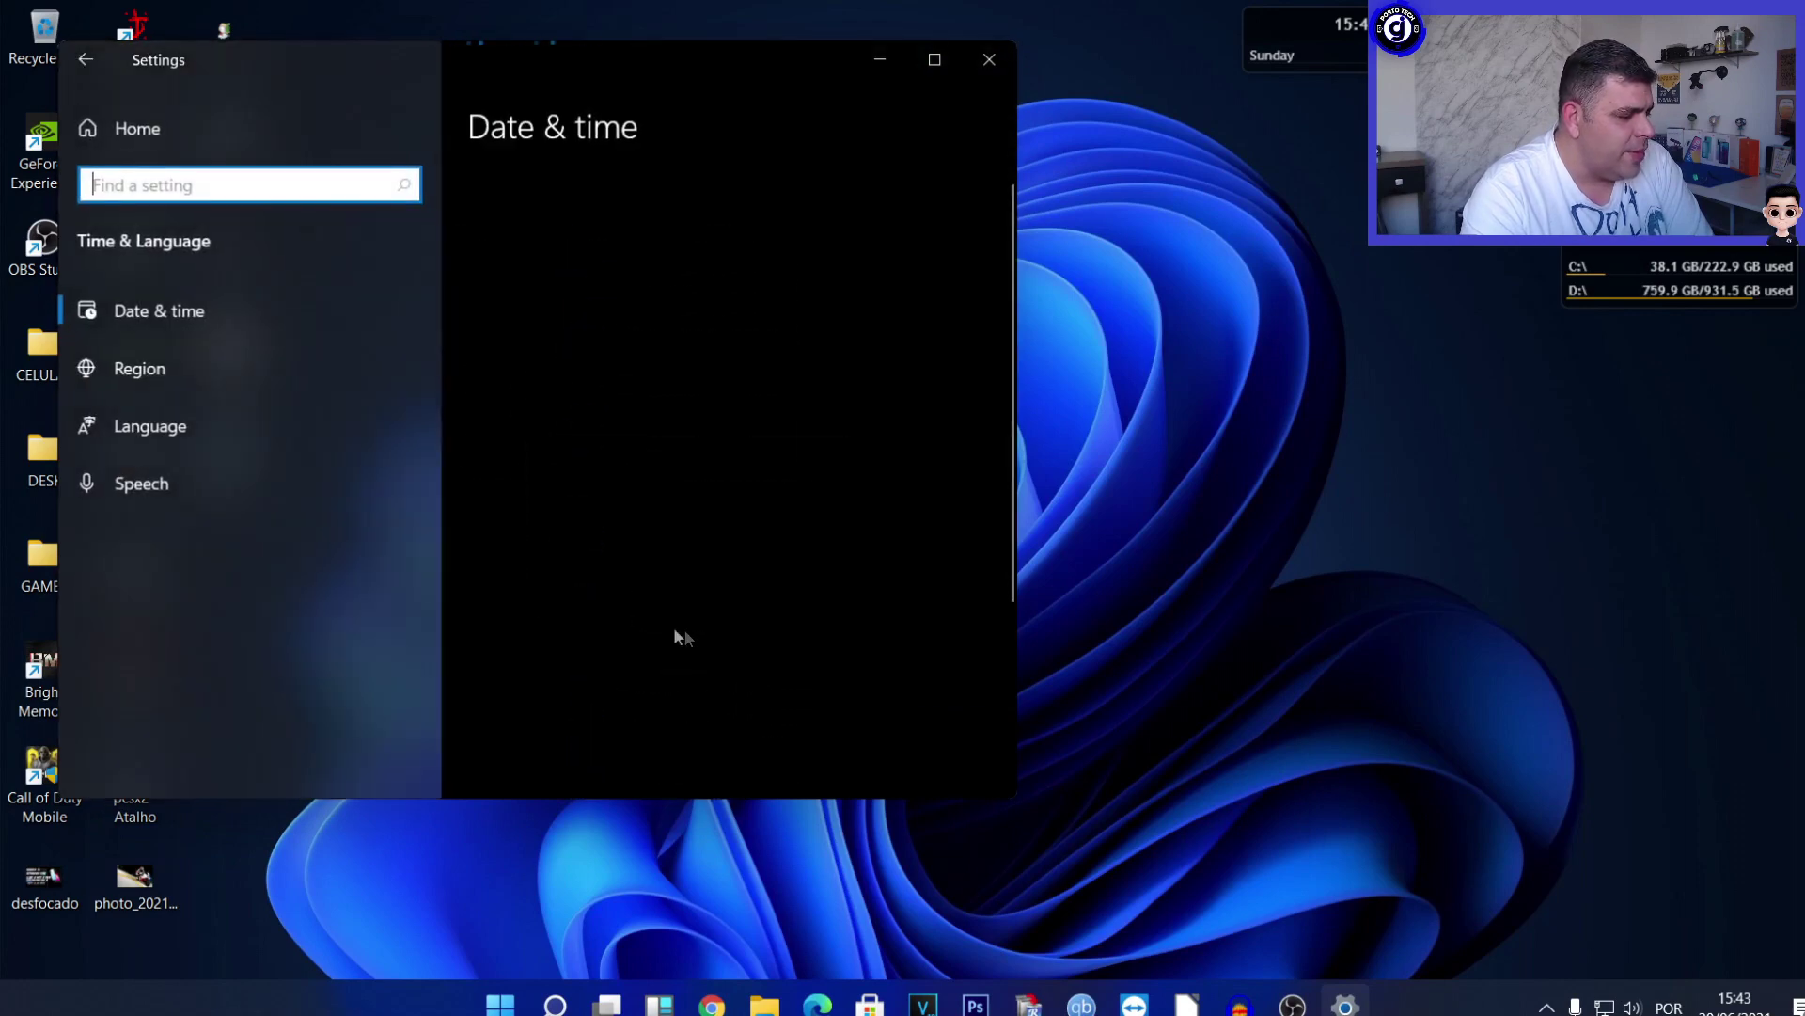
pyautogui.click(182, 429)
pyautogui.scroll(-1, 724, 507)
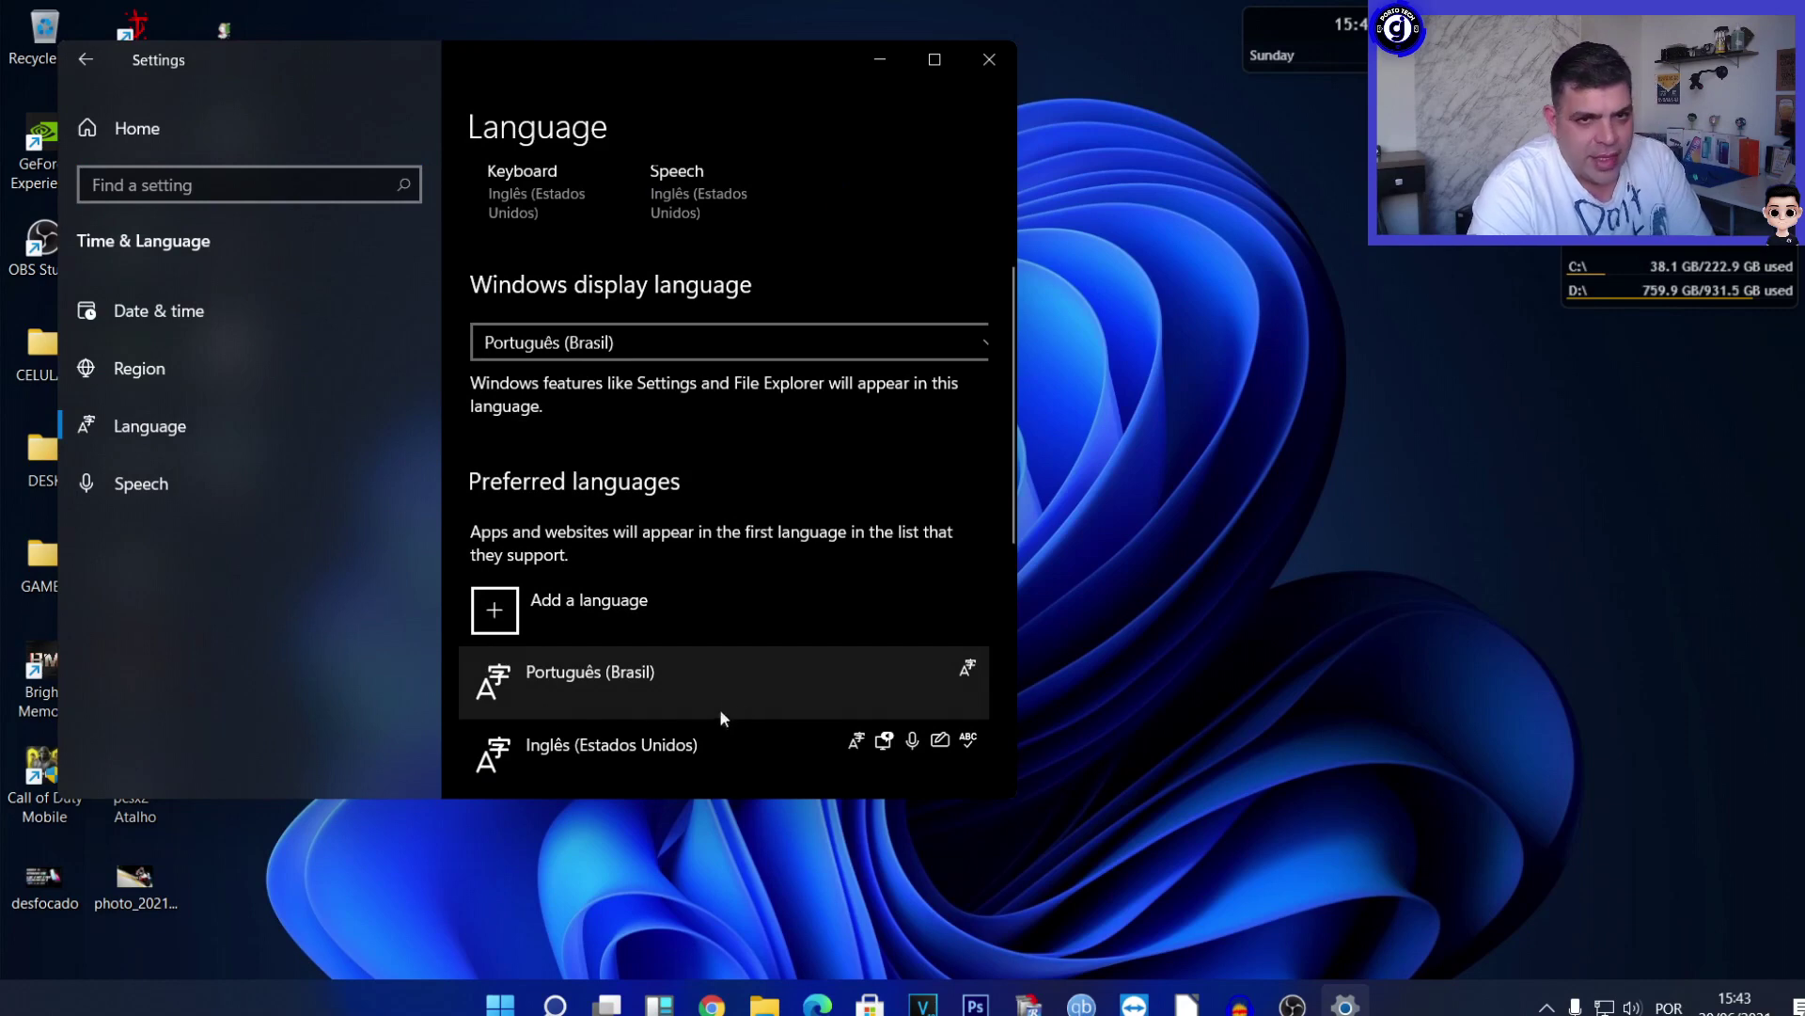
pyautogui.click(495, 614)
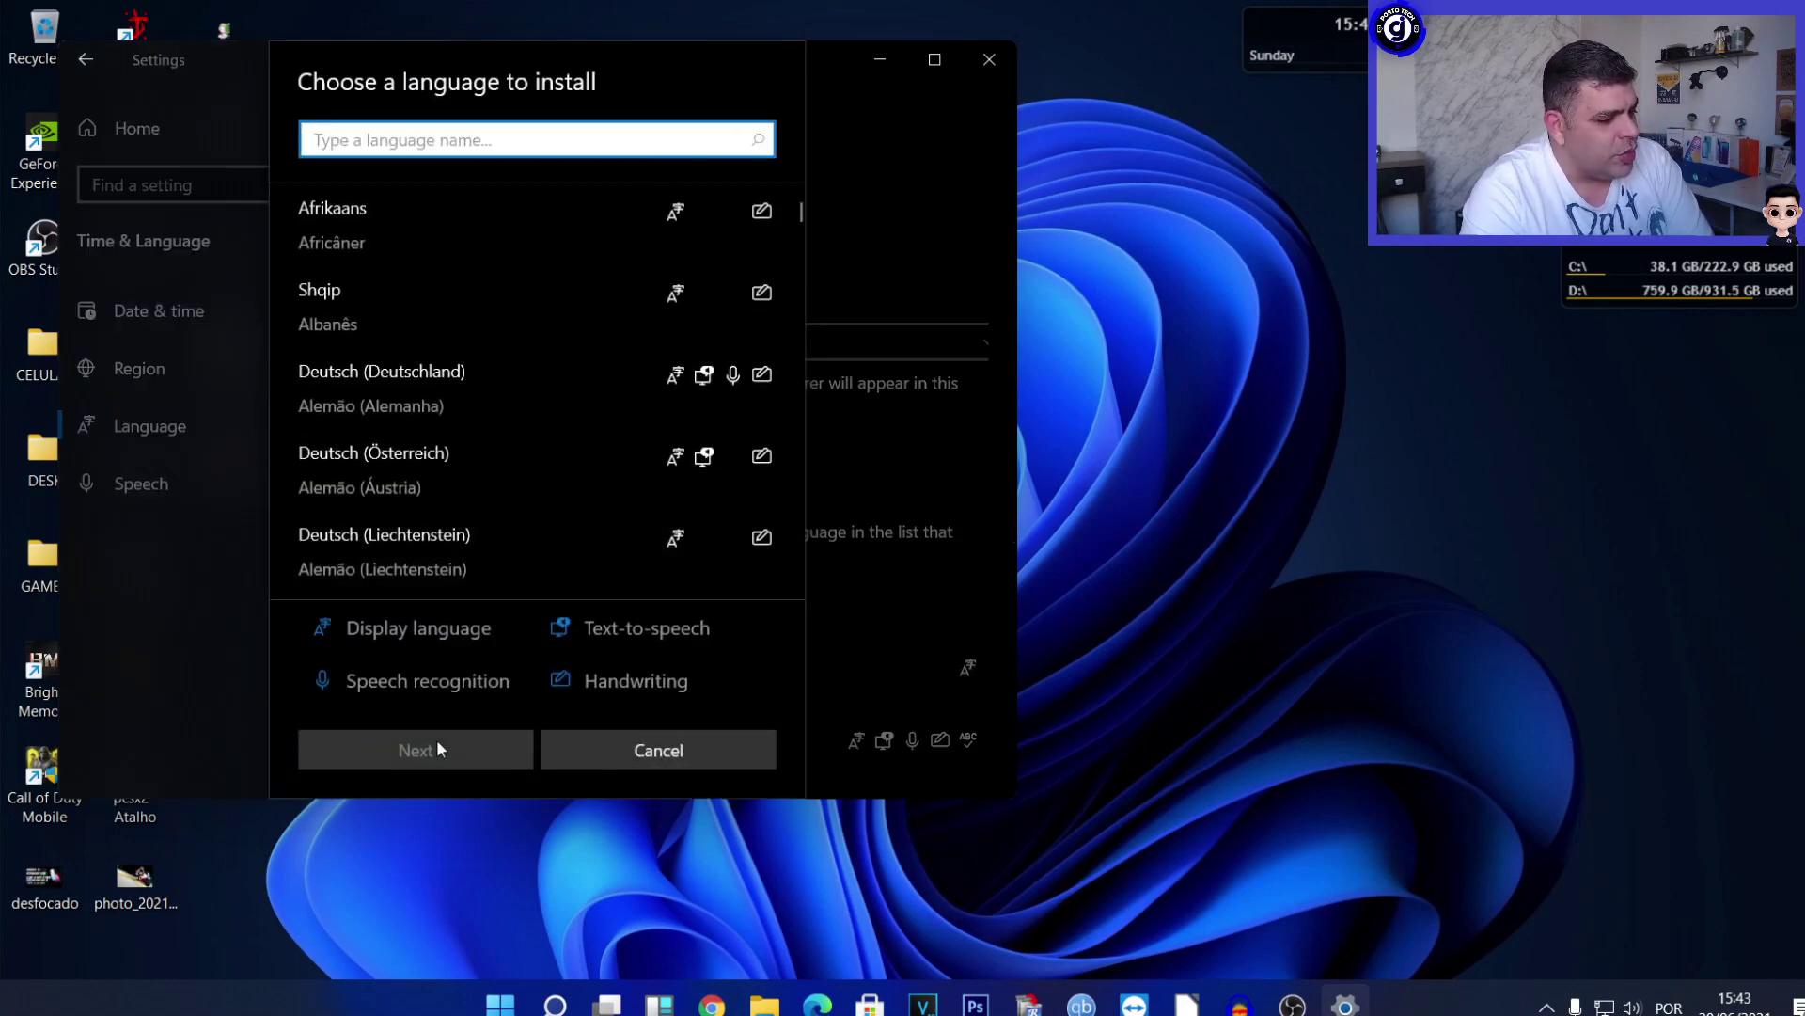
pyautogui.click(656, 745)
# View the language options for Português (Brasil), return, and keep Português (Brasil) as the Windows display language.
pyautogui.click(612, 681)
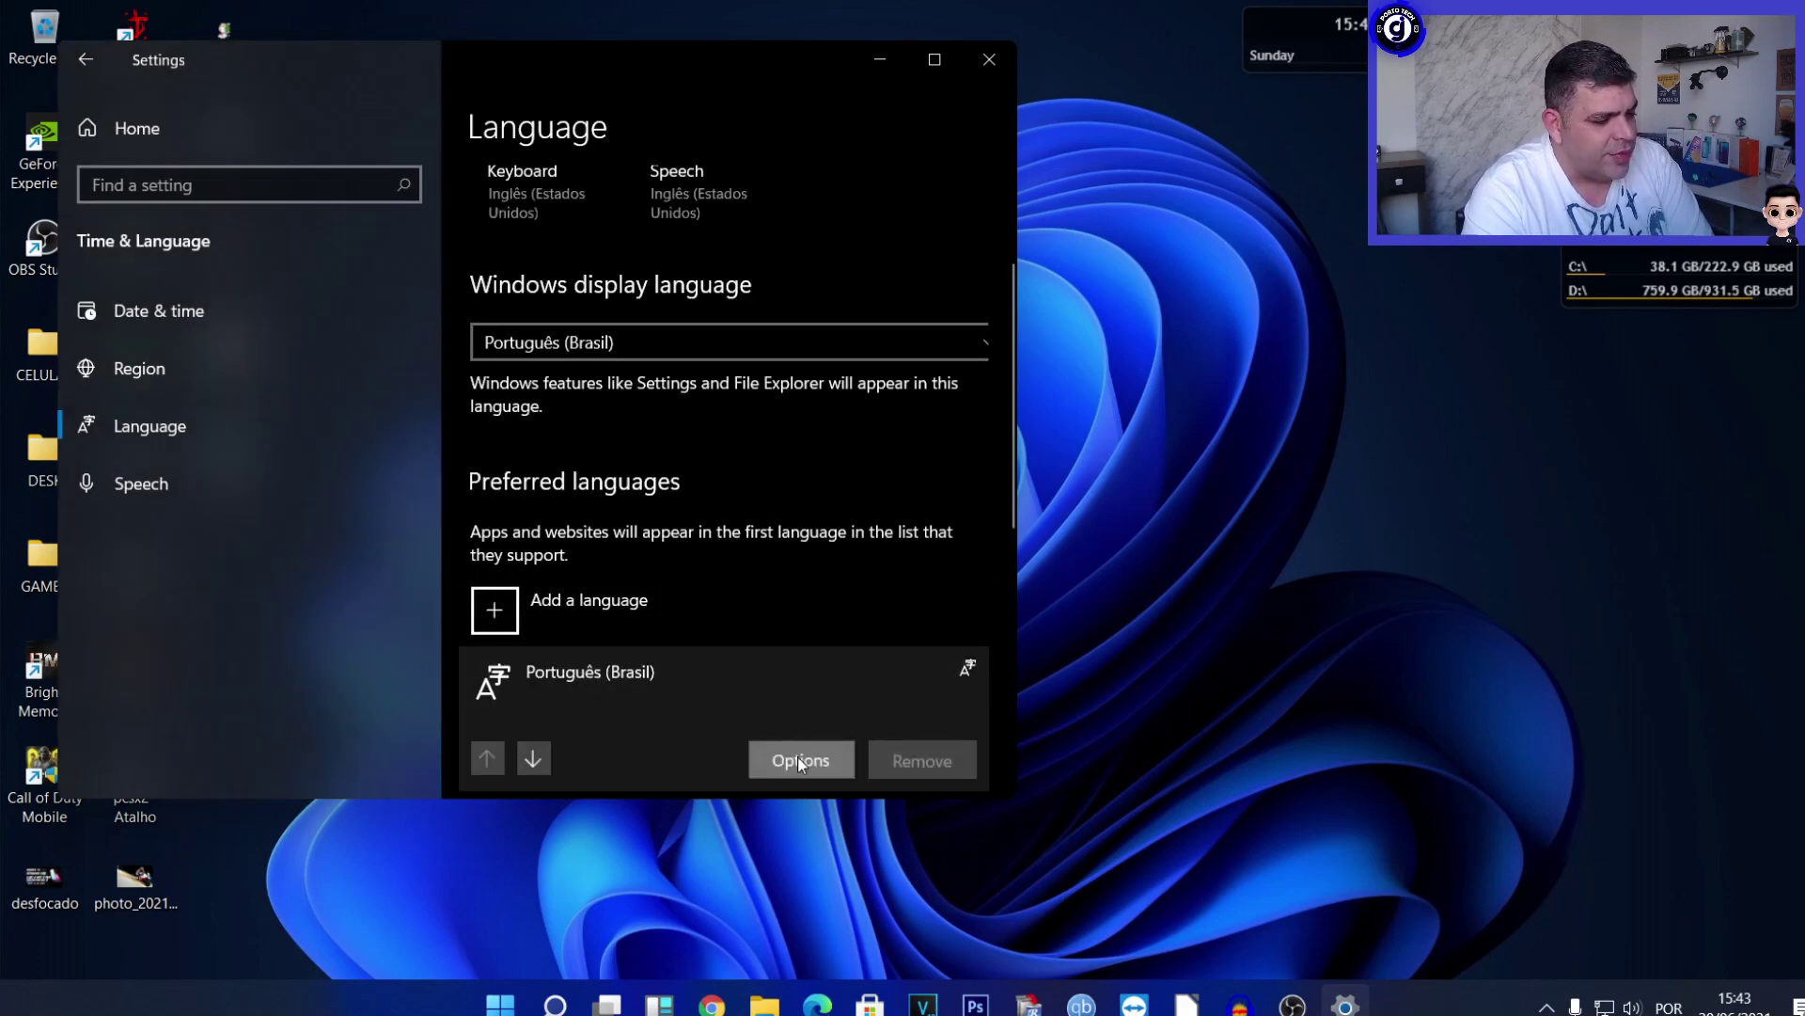
pyautogui.click(800, 761)
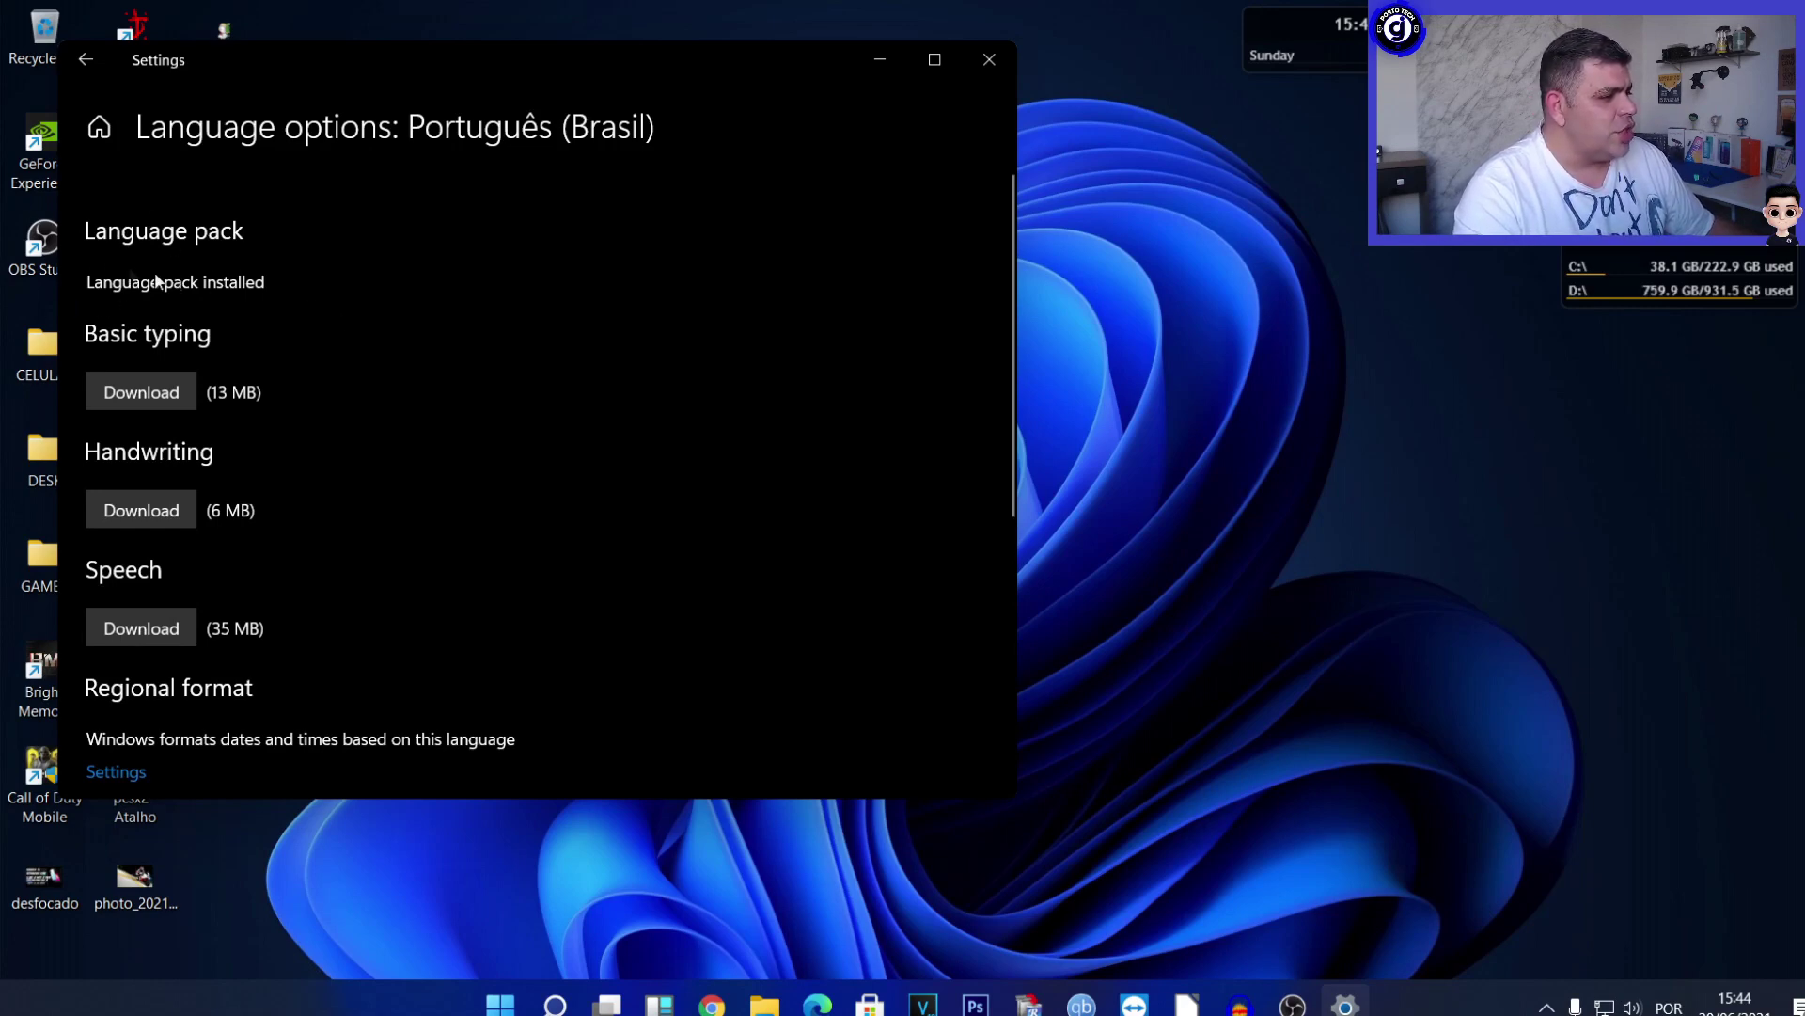
pyautogui.click(89, 62)
pyautogui.click(634, 562)
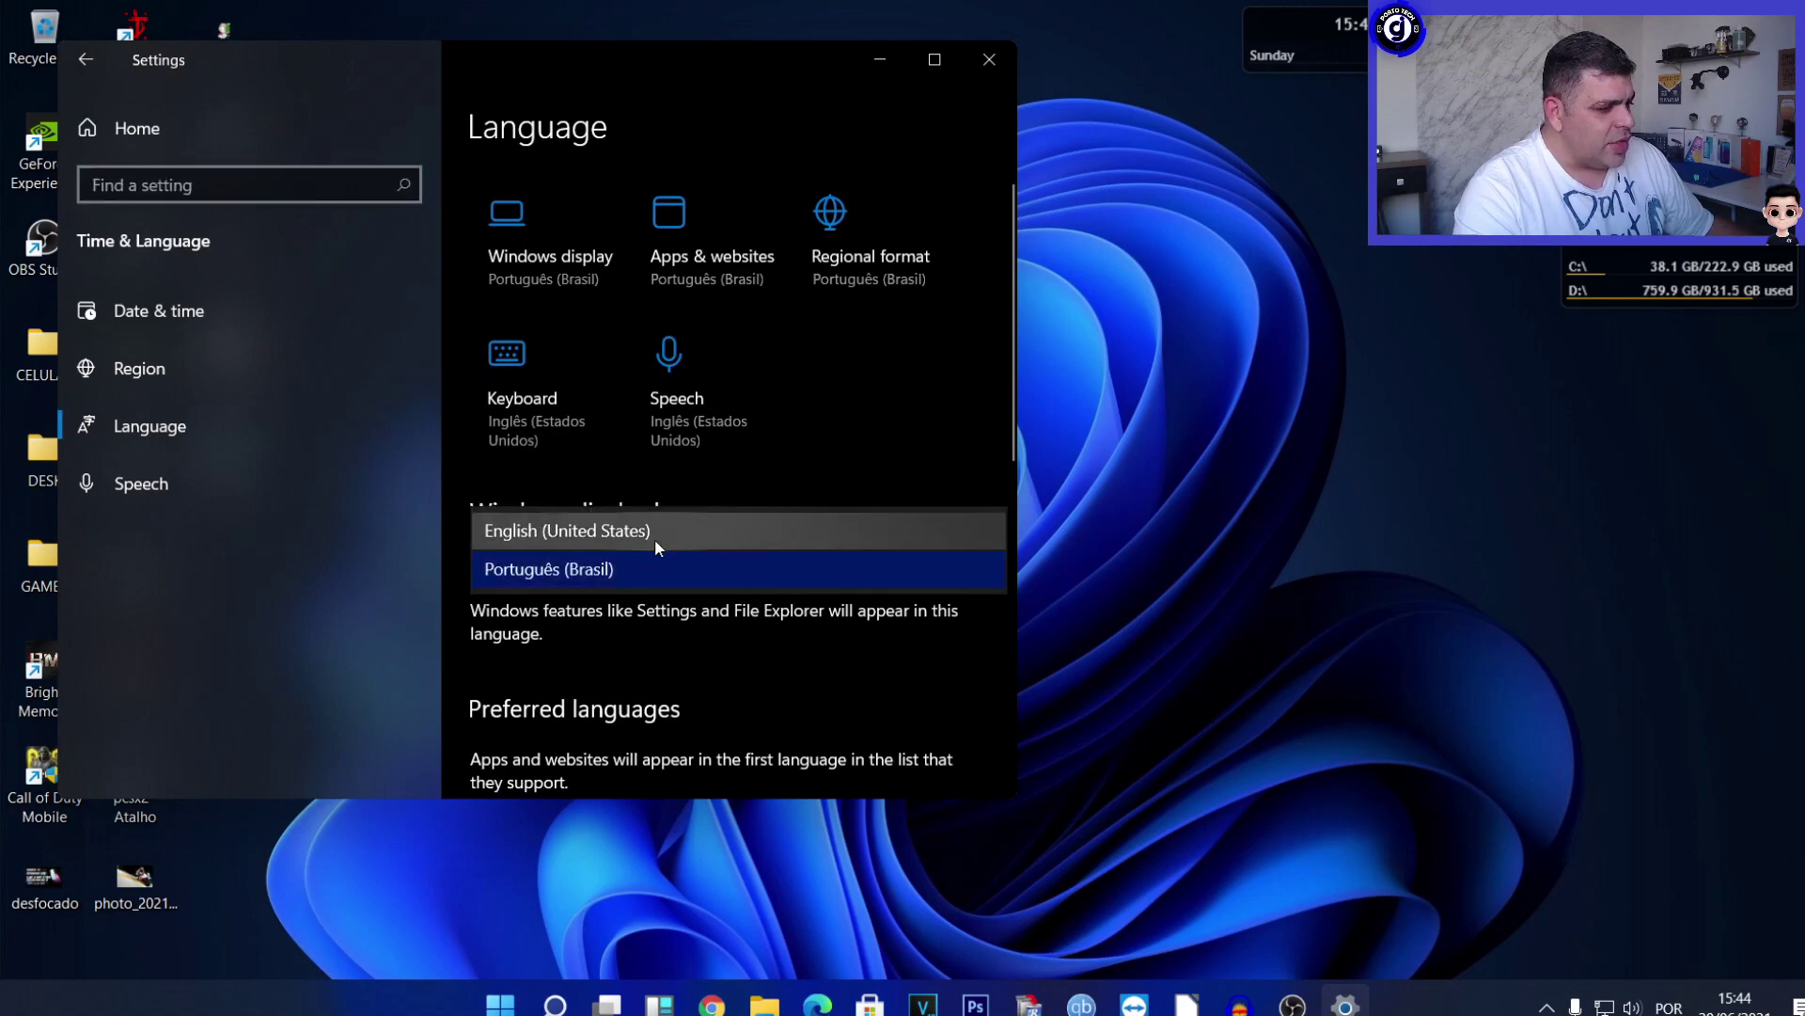
pyautogui.click(564, 568)
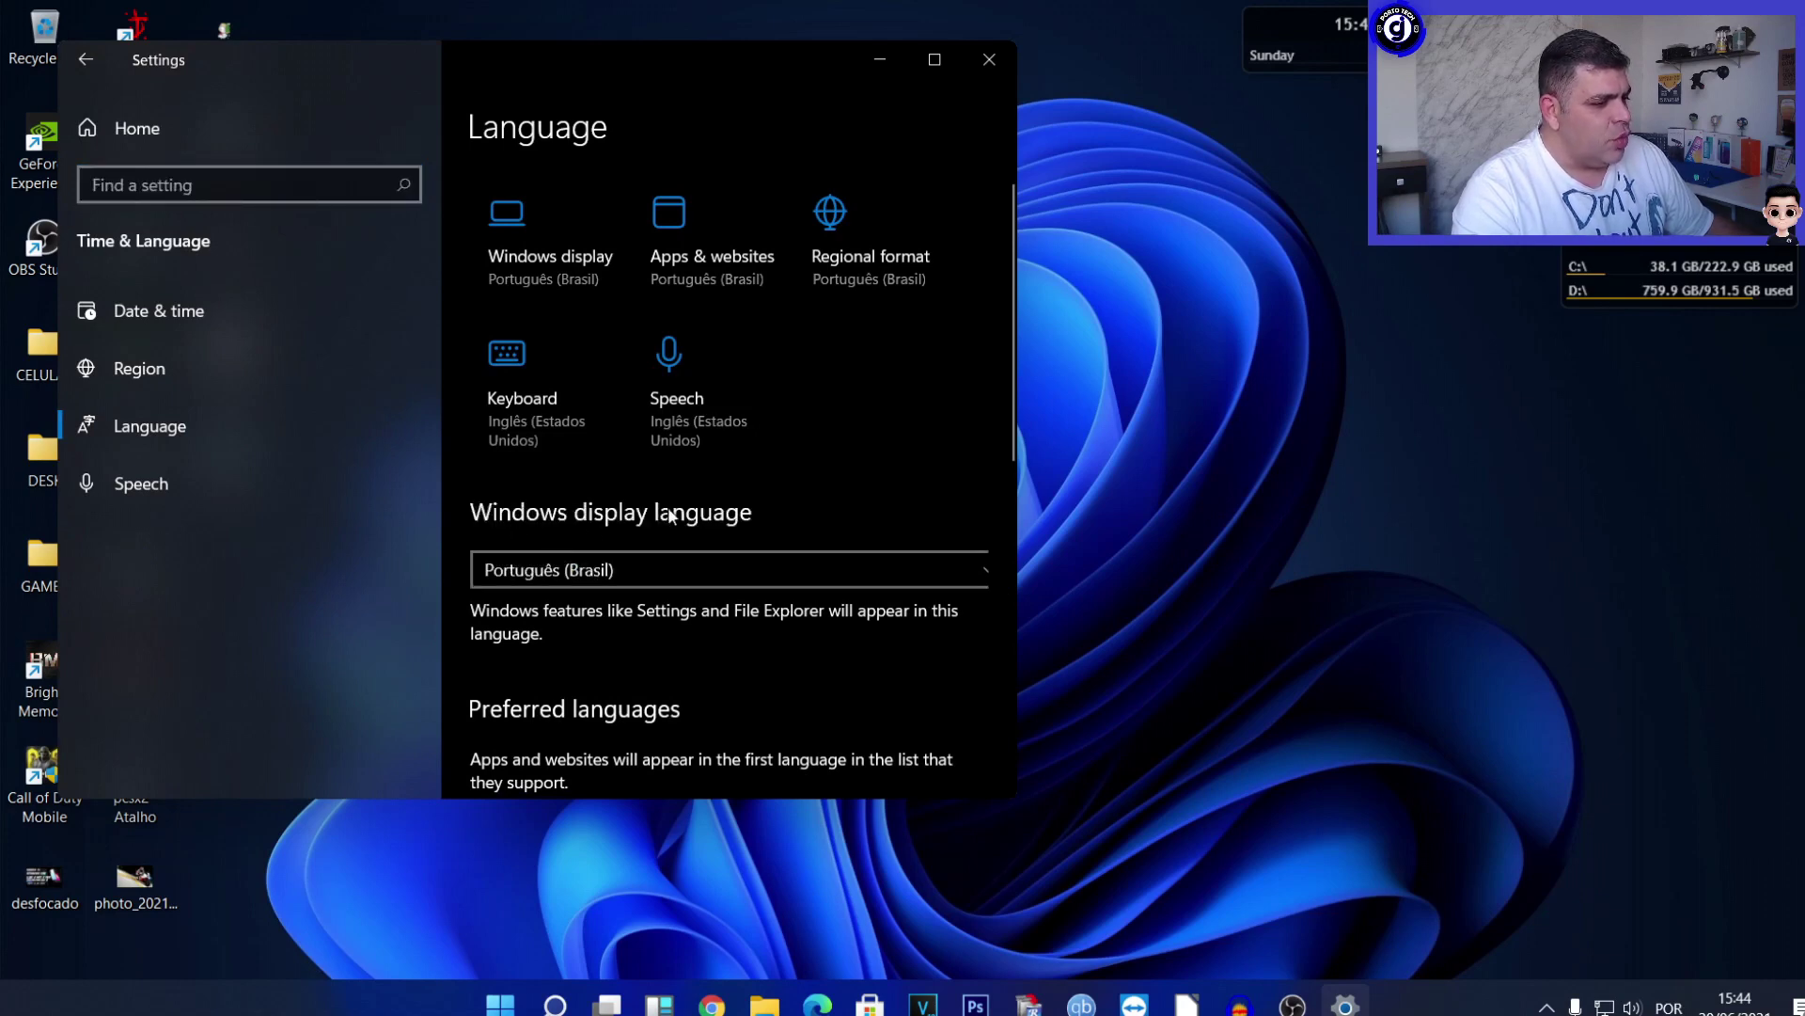
# Open the Speech settings and enable recognition of non-native accents for the speech language.
pyautogui.click(660, 412)
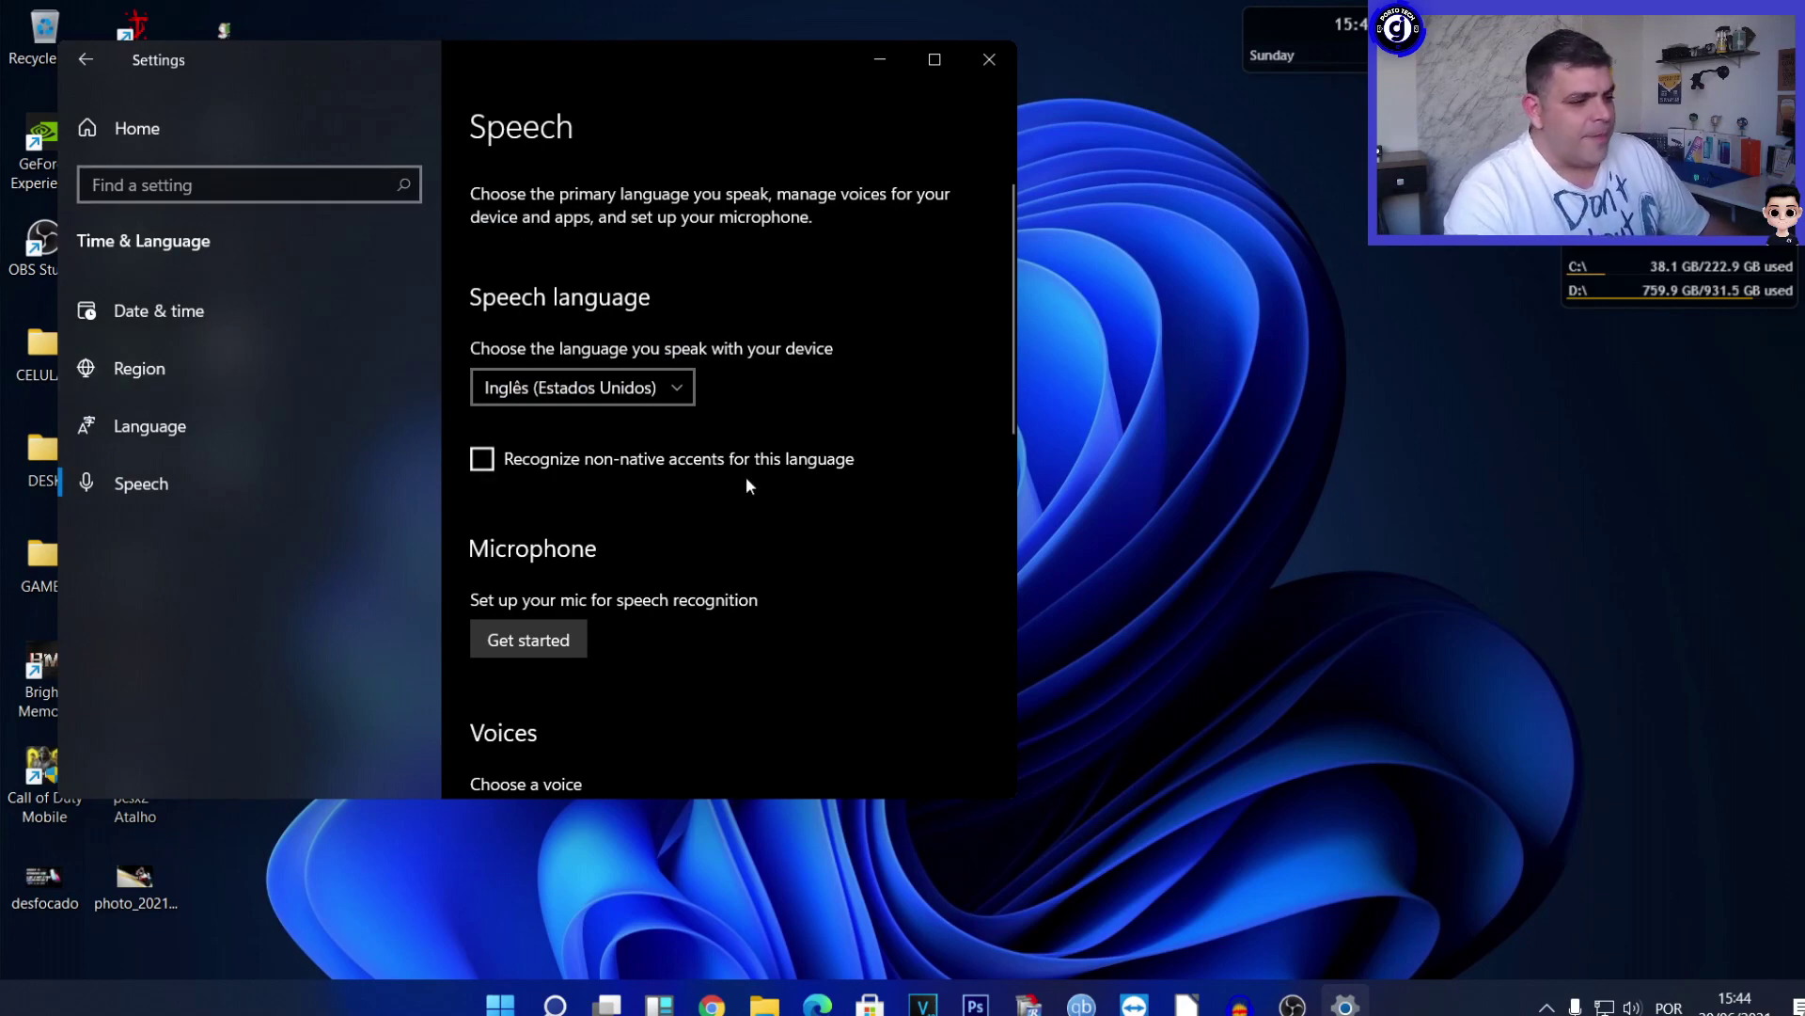
pyautogui.click(487, 464)
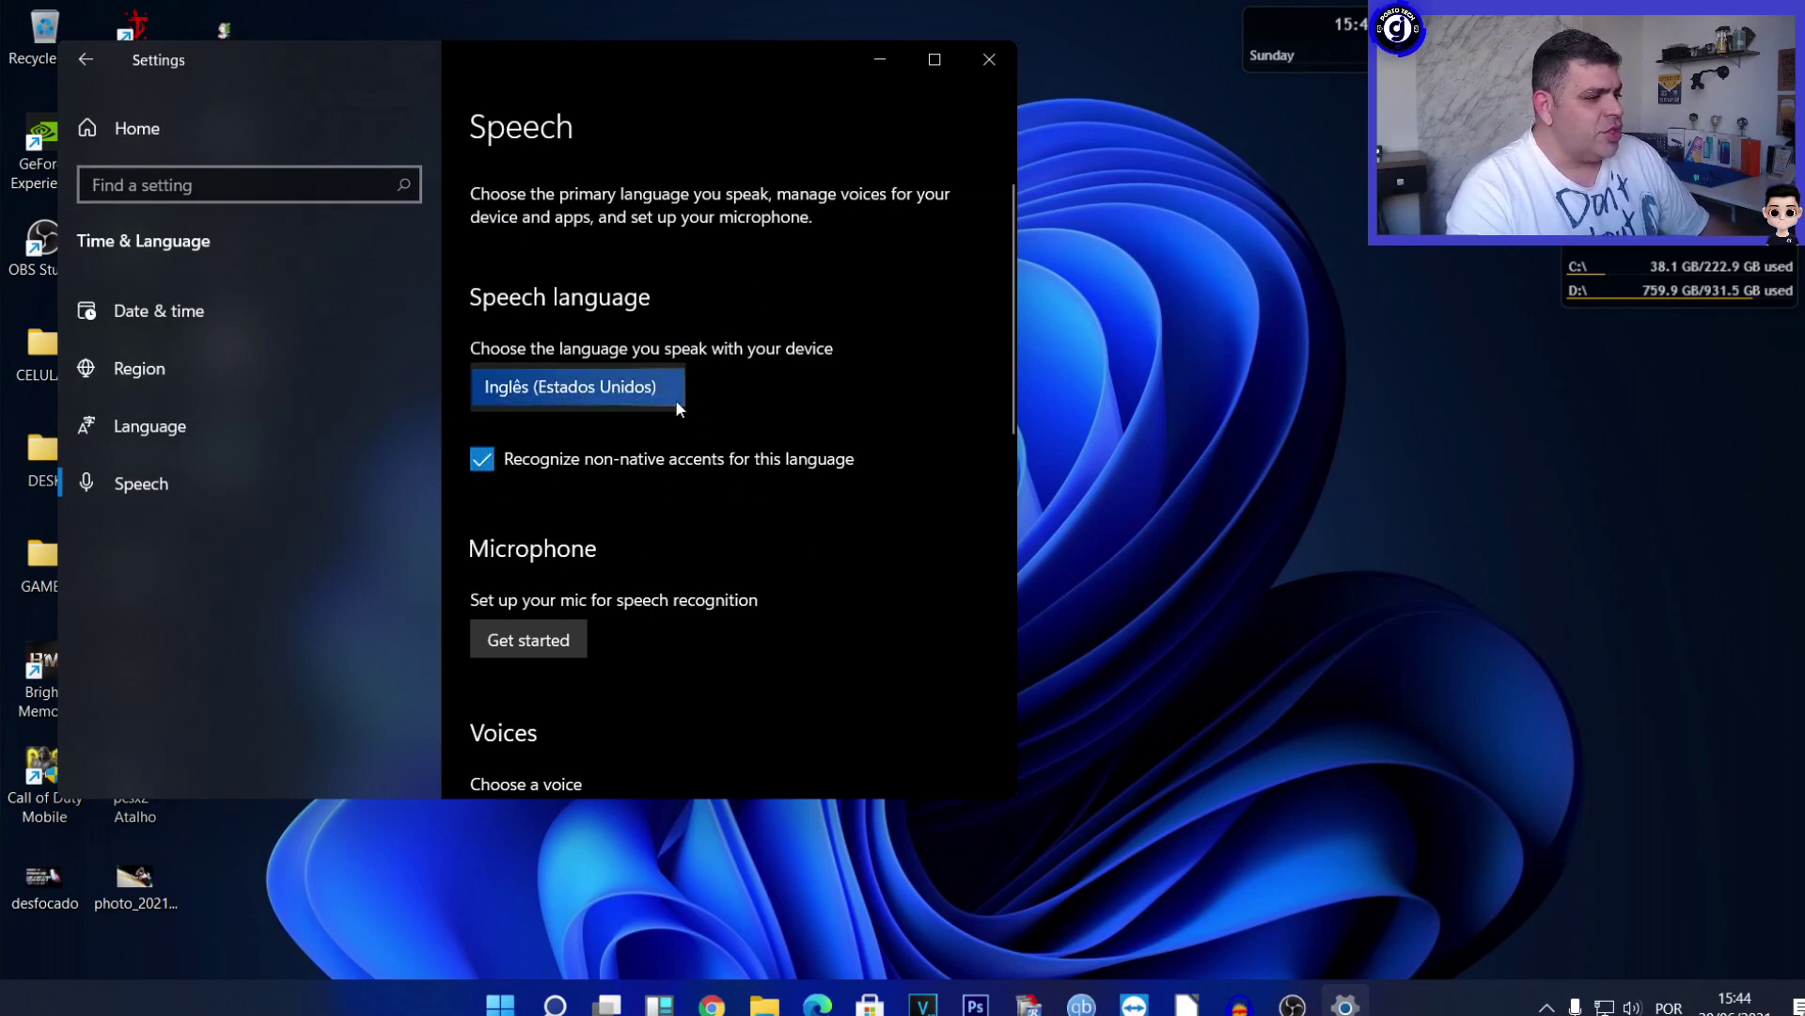
# Disable recognition of non-native accents for the speech language, then review the Region settings and close Settings.
pyautogui.click(482, 467)
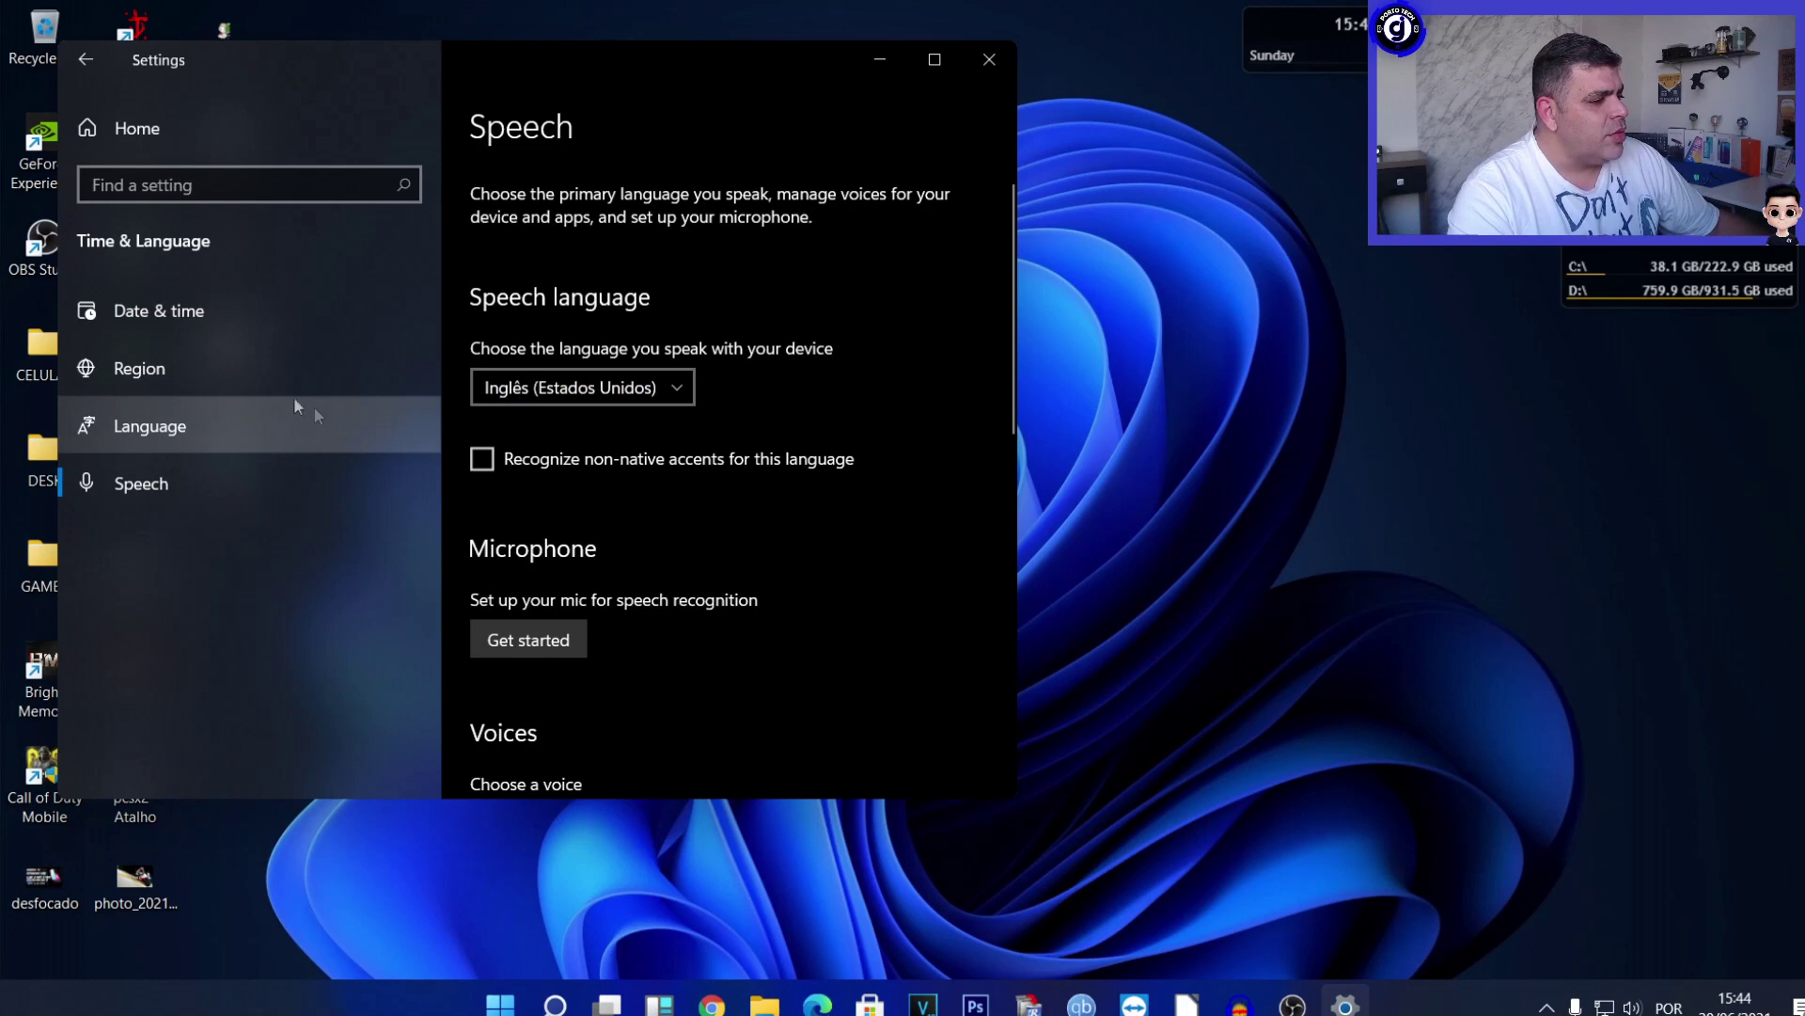
pyautogui.click(198, 371)
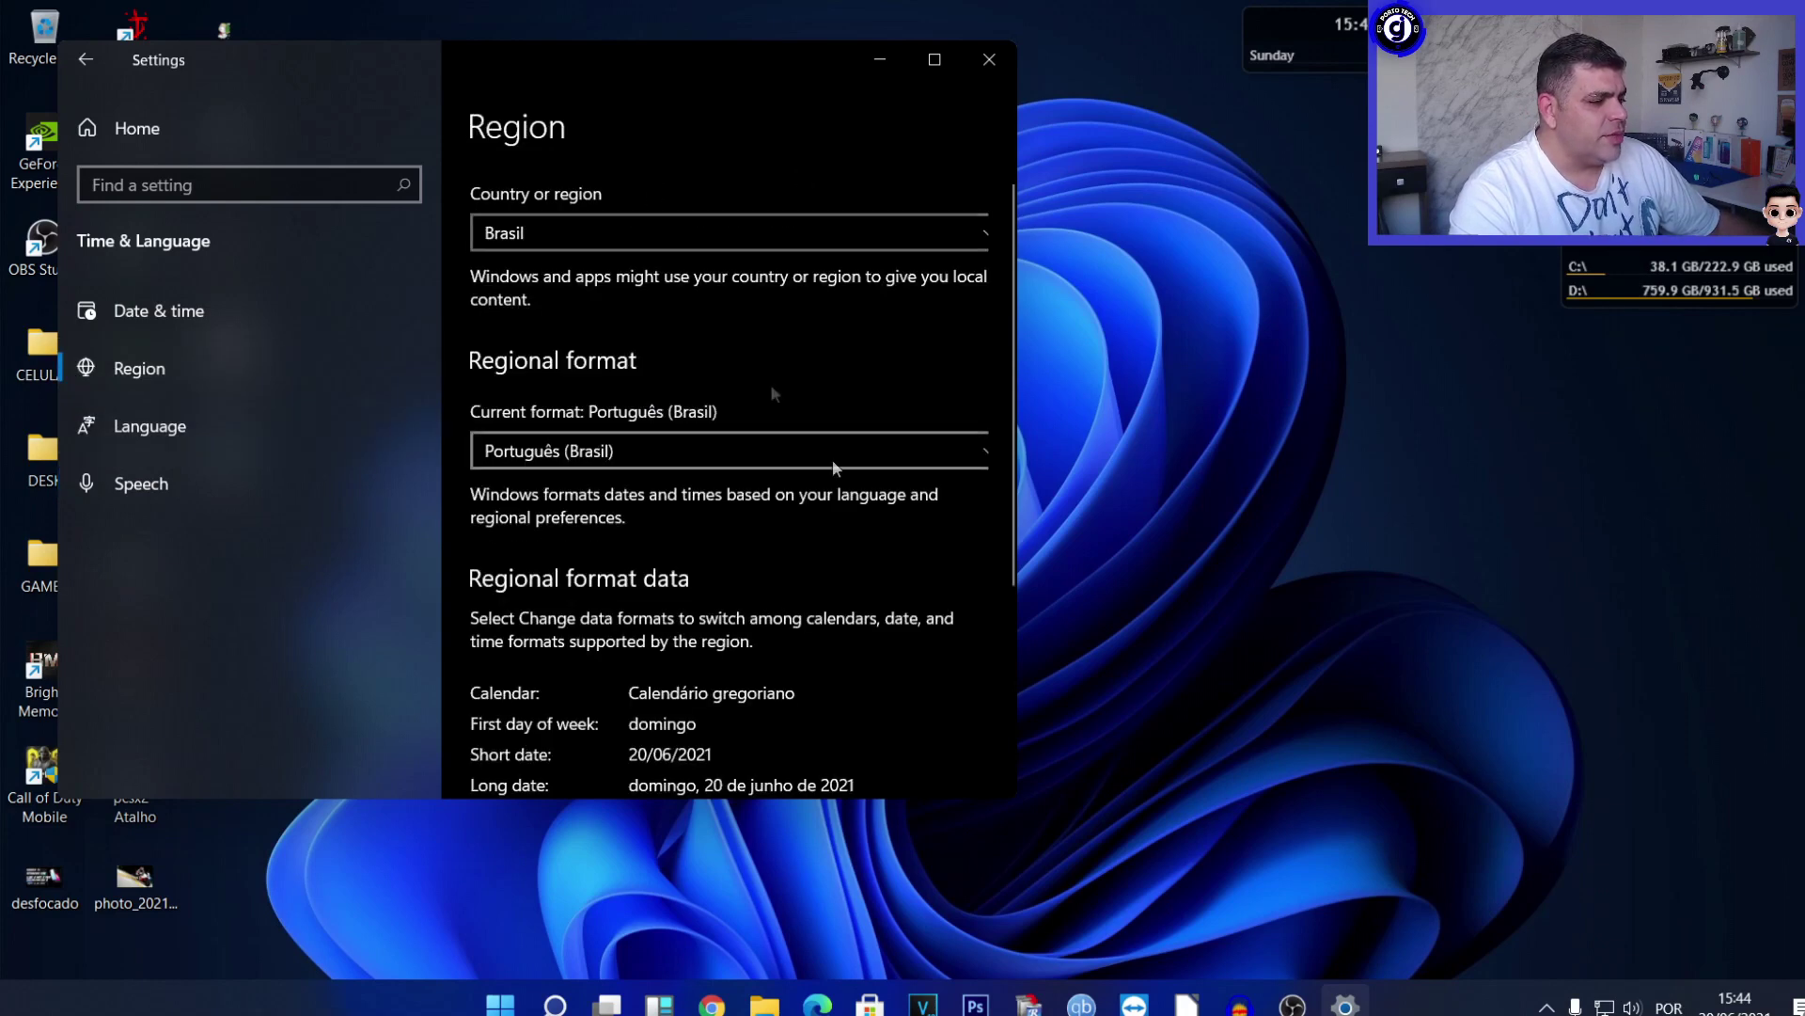
pyautogui.scroll(-4, 929, 622)
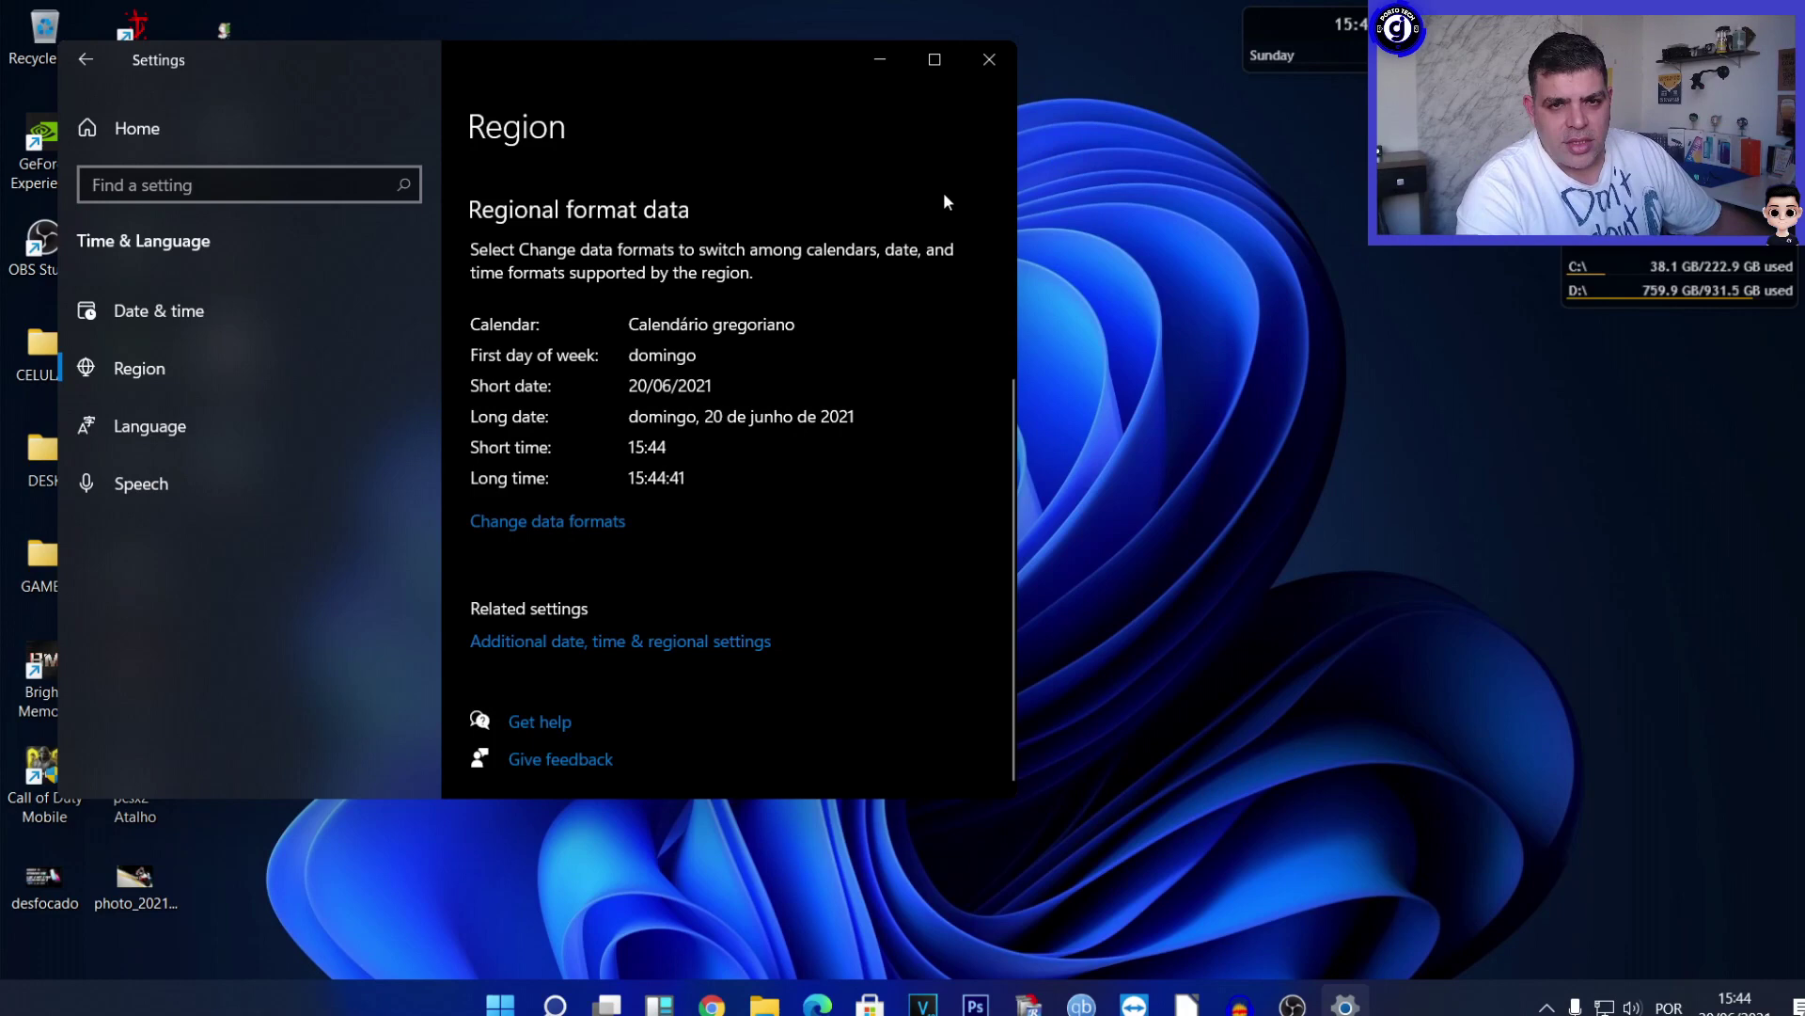
pyautogui.click(989, 59)
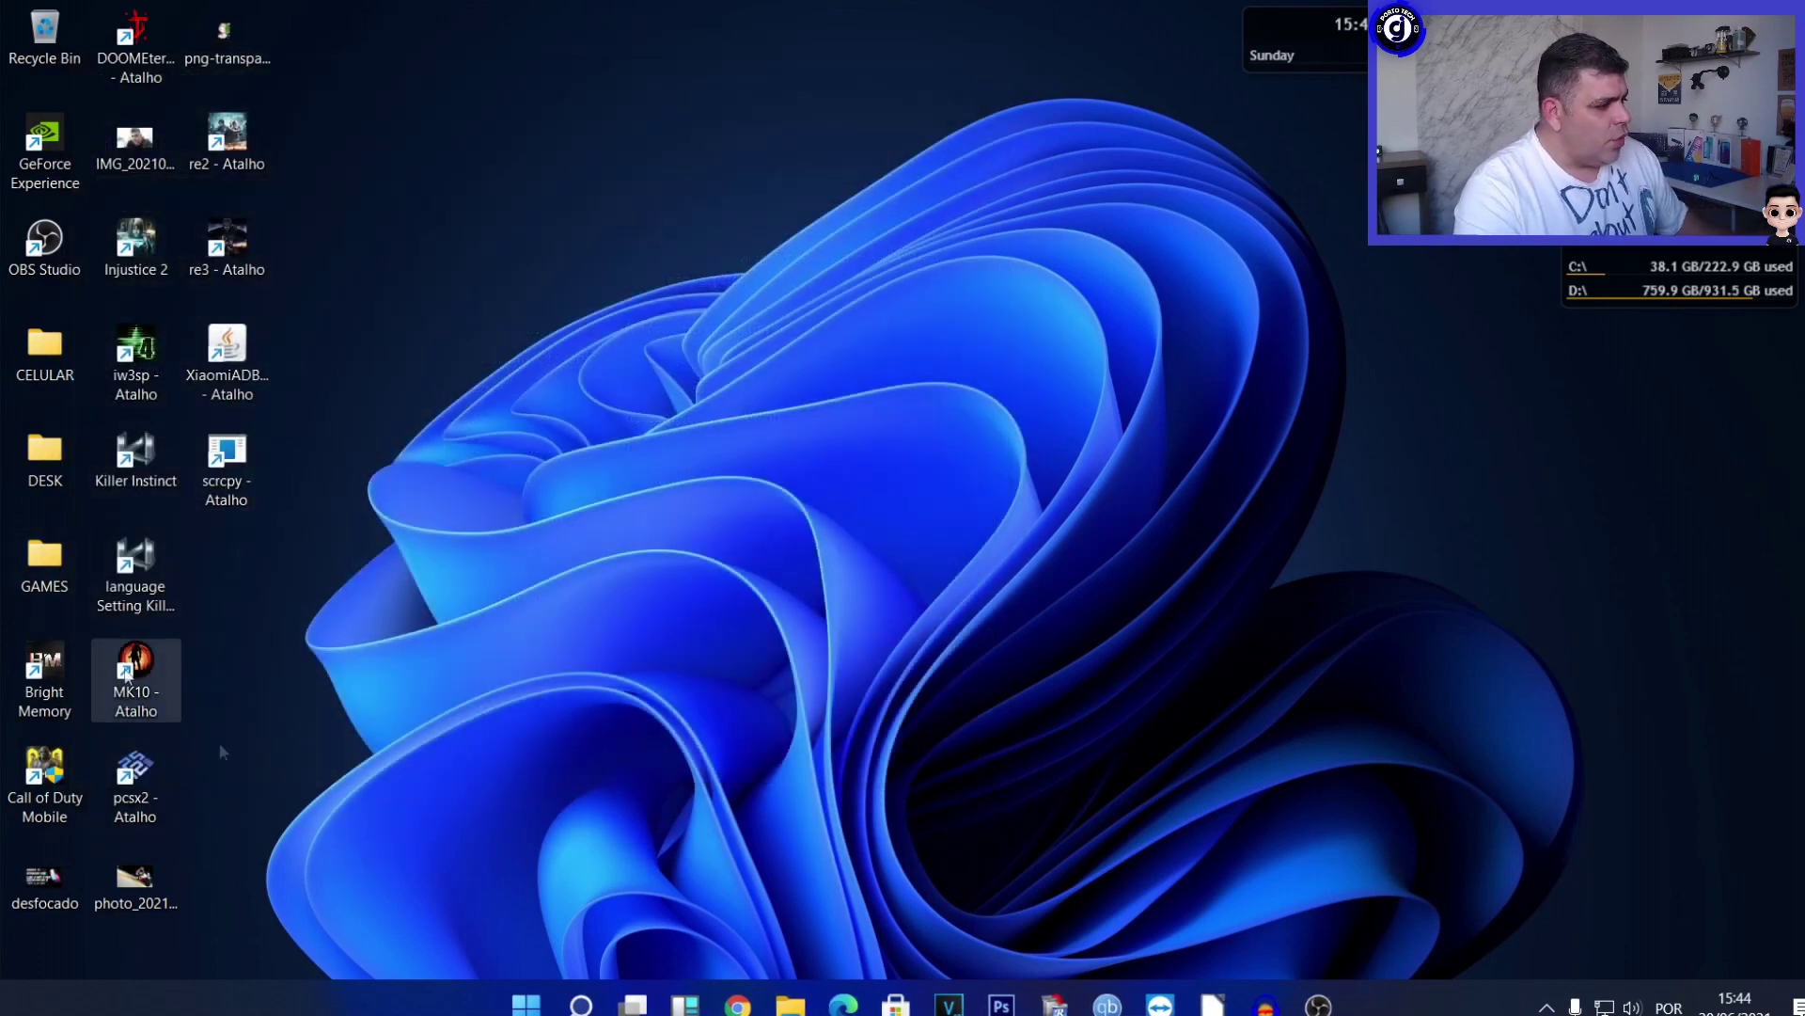
# Open the ARQUIVOS FORMAT (D:) drive in File Explorer and locate the minimal_adb_fastboot_v1.4_setup installer.
pyautogui.click(790, 1004)
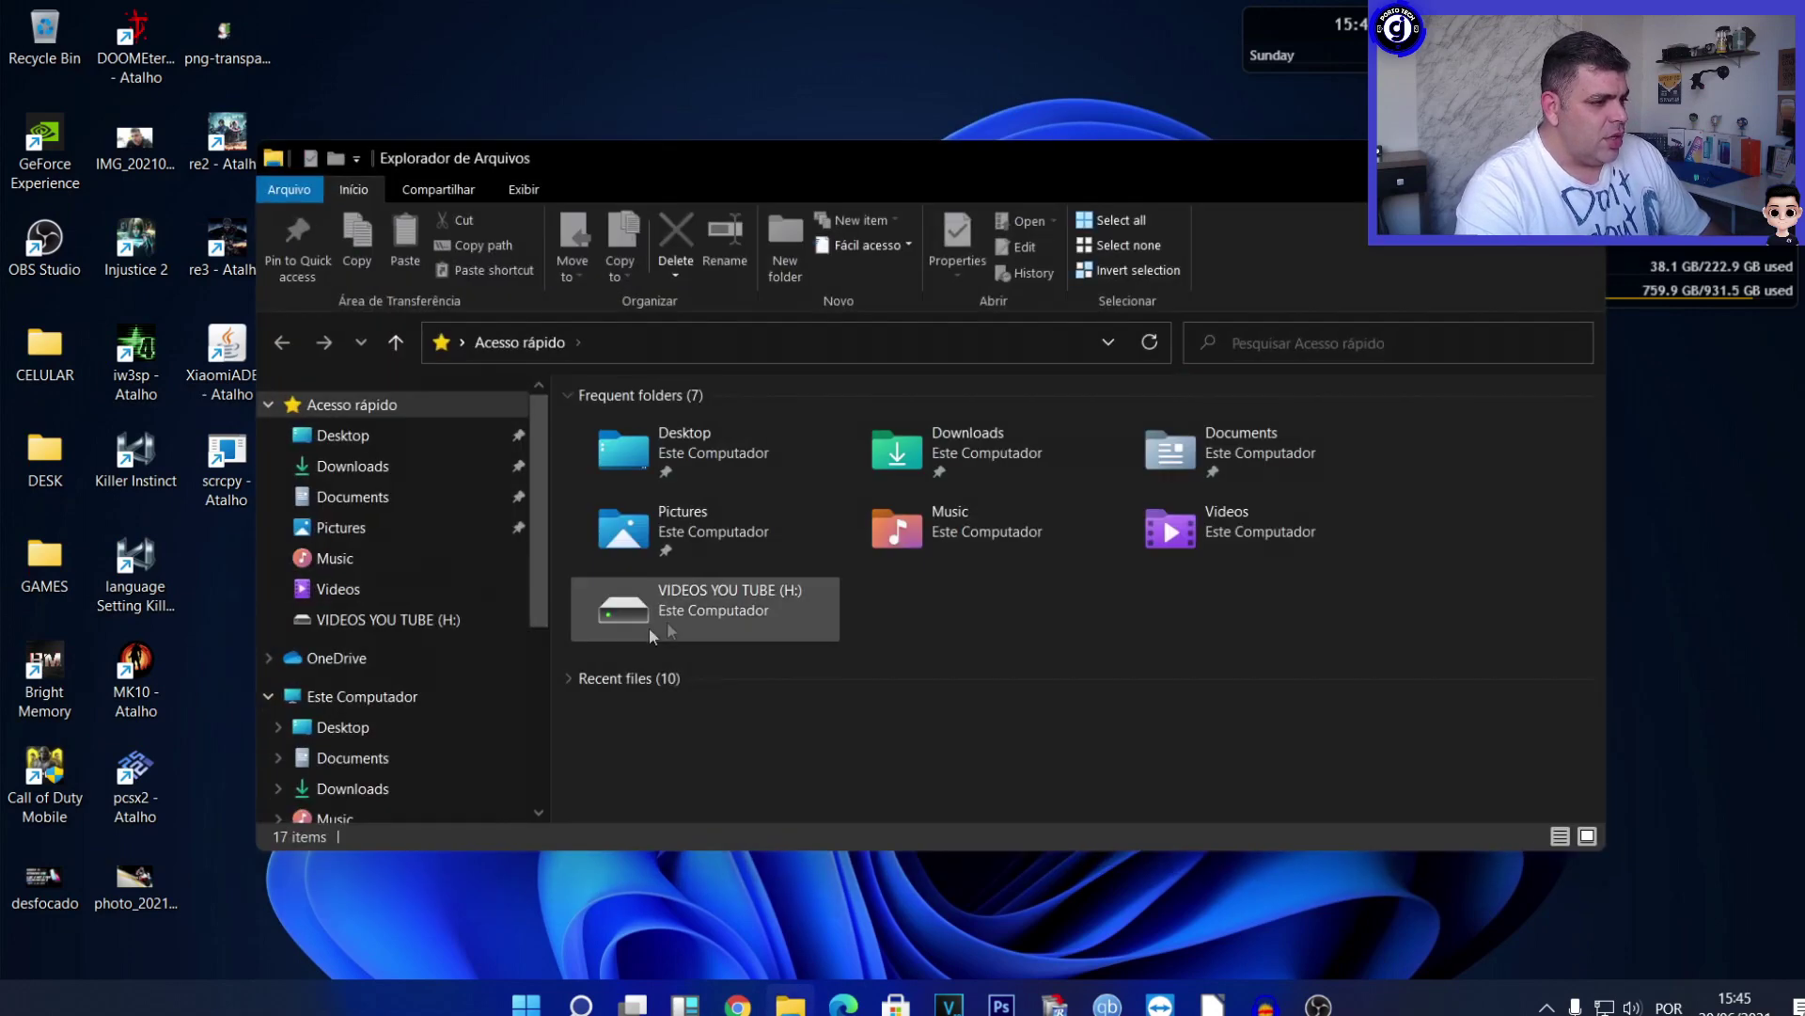
pyautogui.scroll(-3, 429, 590)
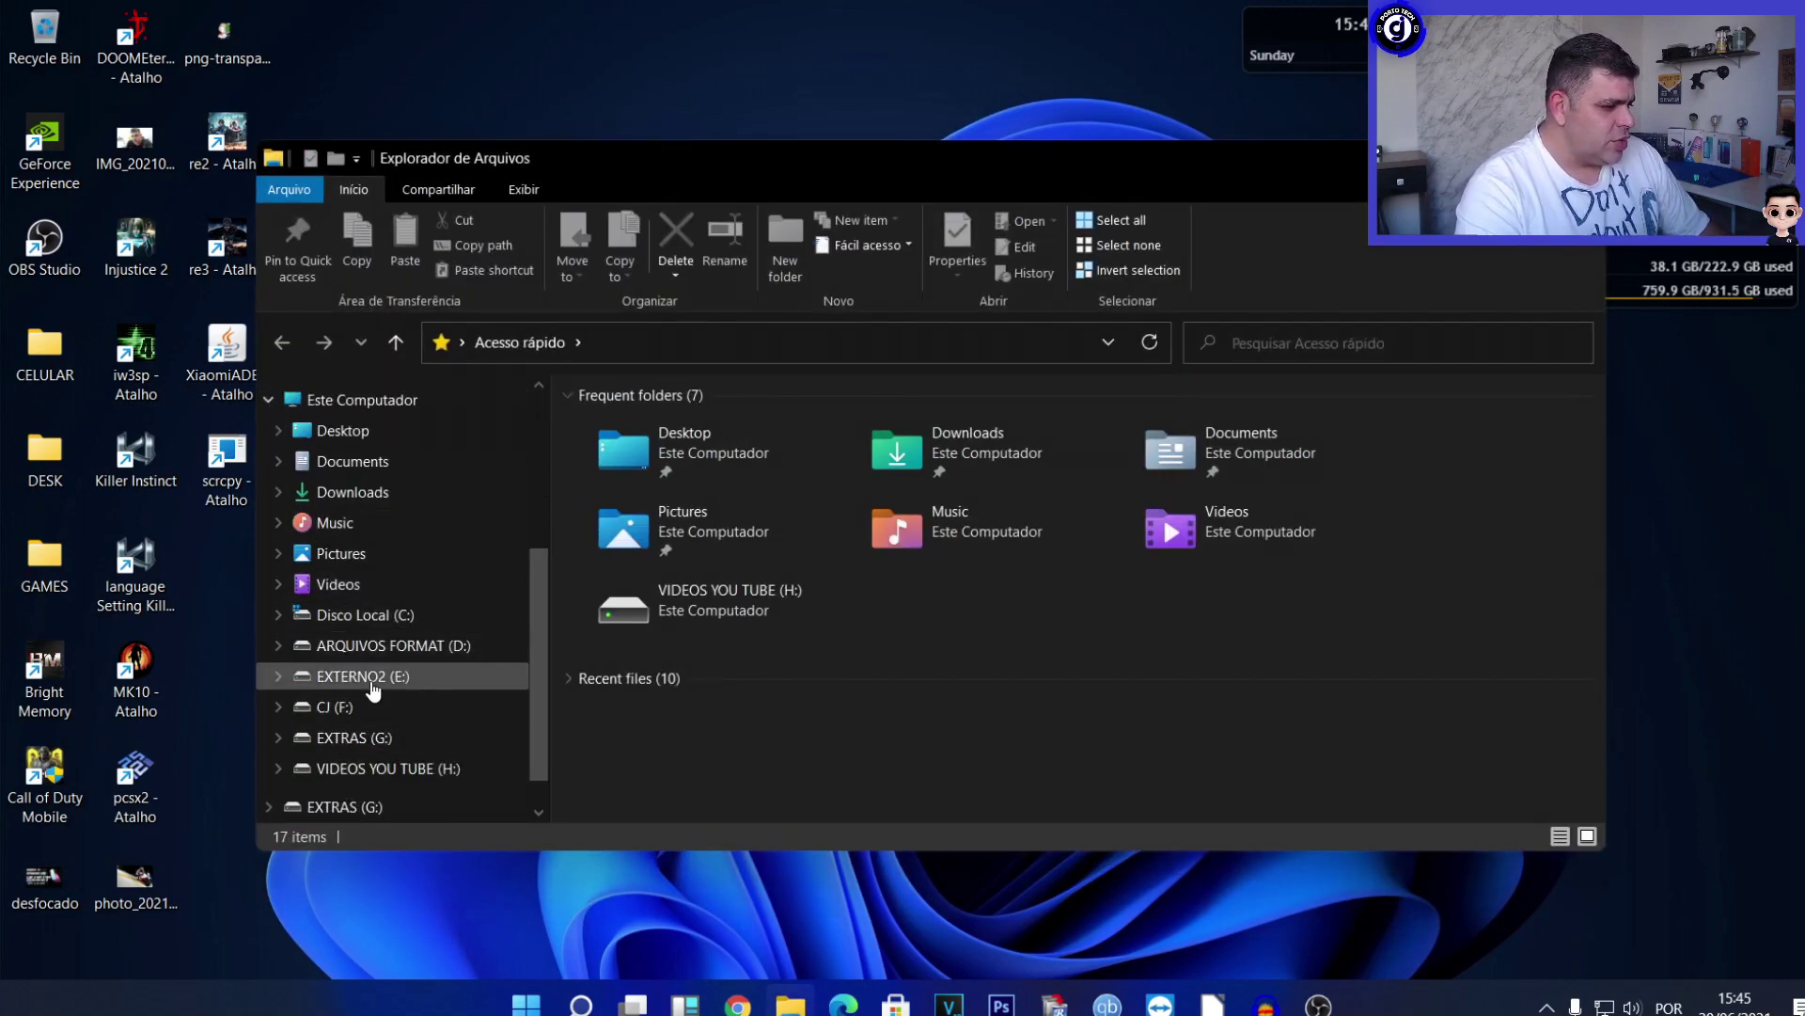
pyautogui.click(388, 649)
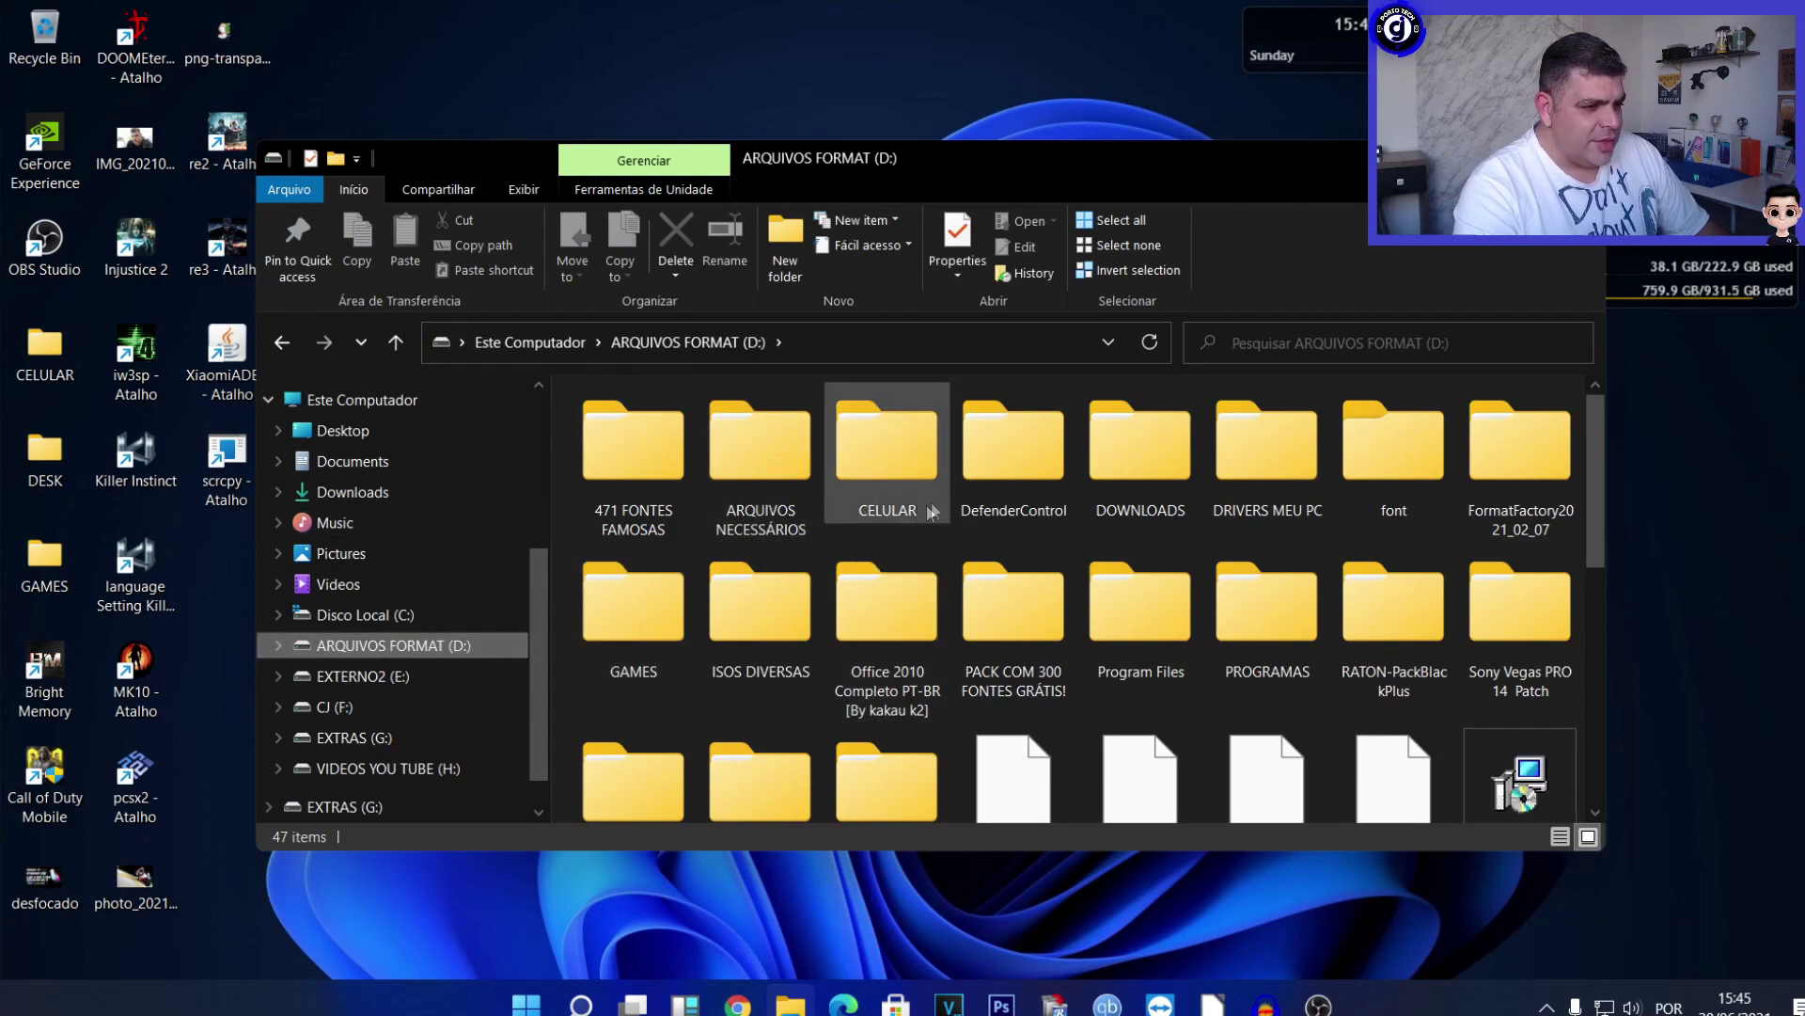
pyautogui.scroll(-2, 879, 470)
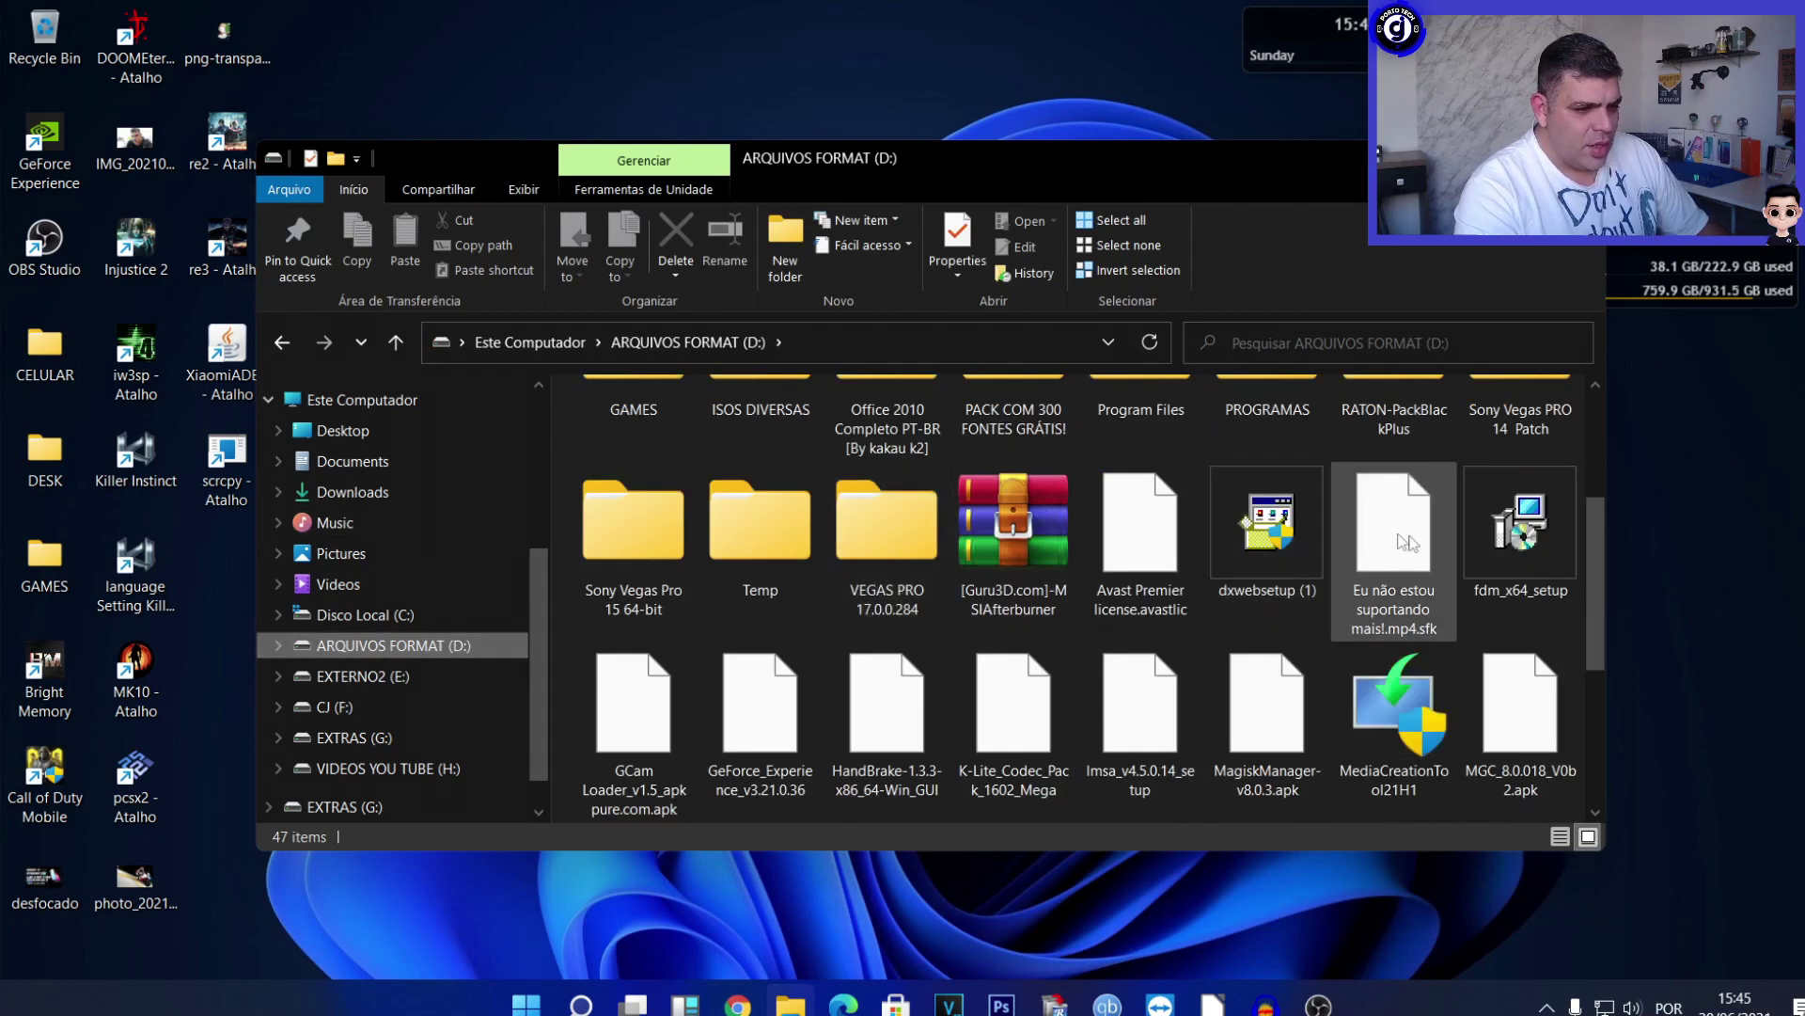
pyautogui.scroll(-4, 1553, 537)
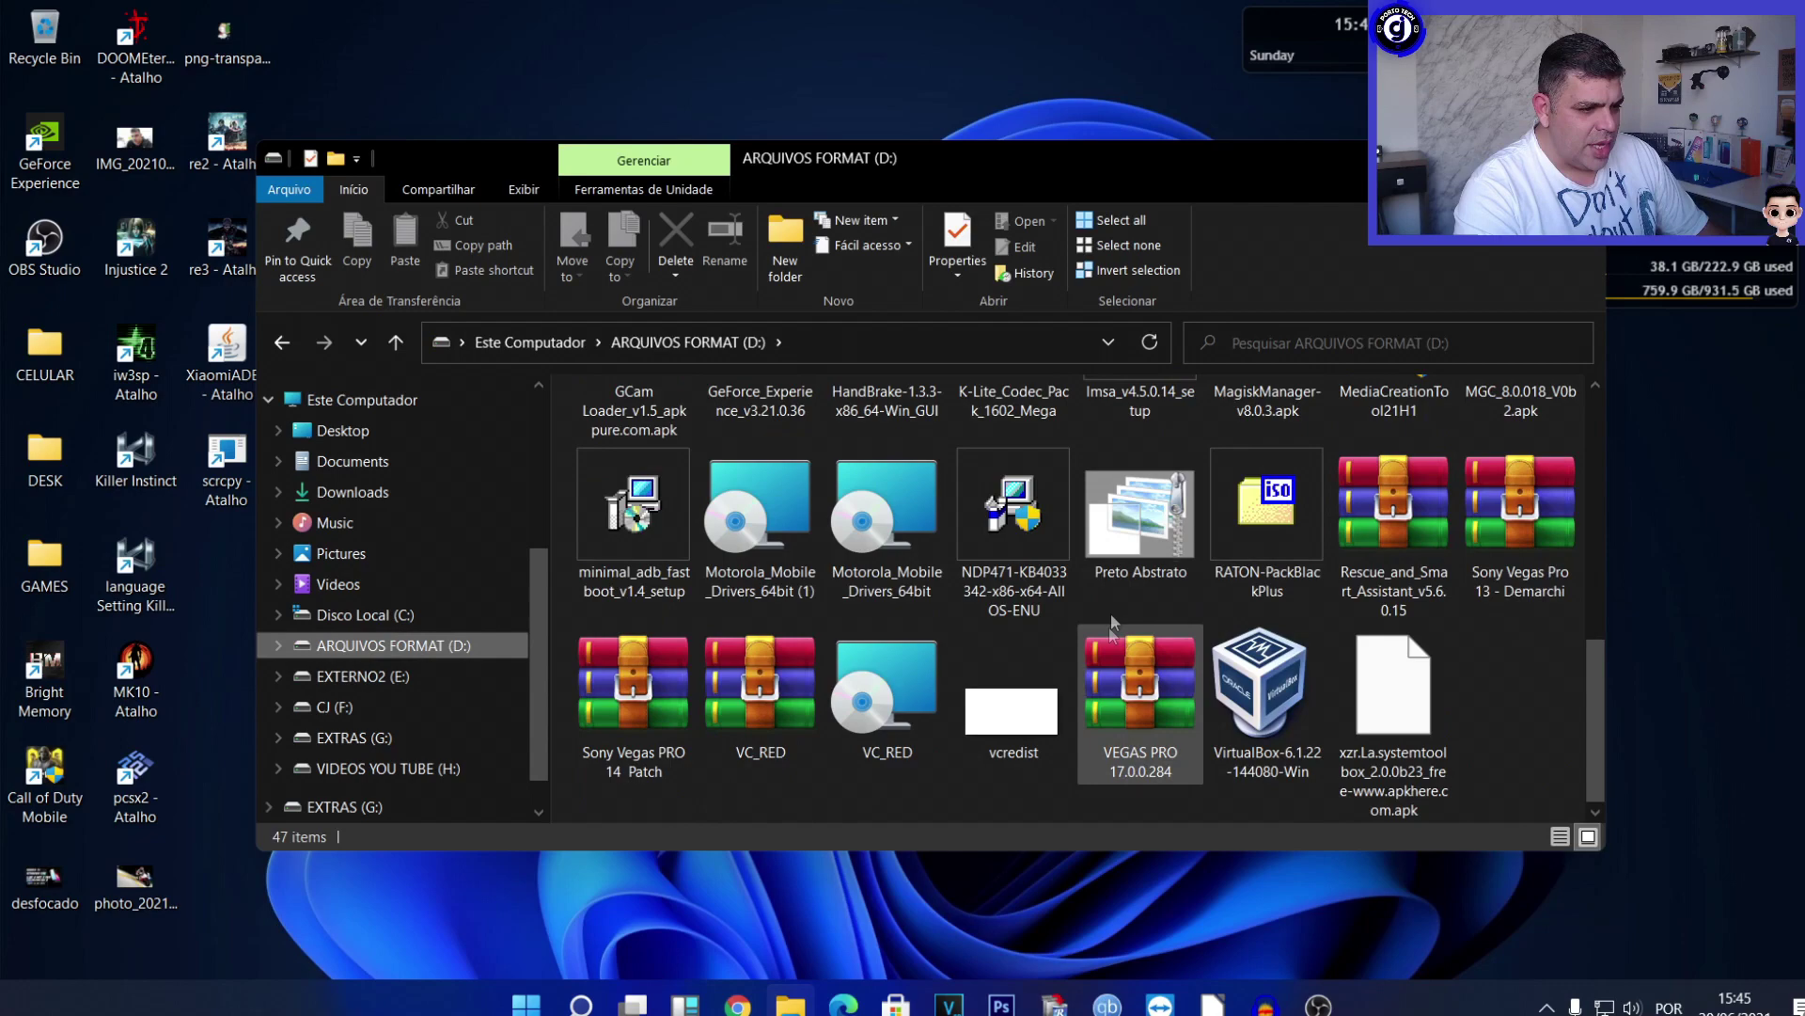
# Install Minimal ADB and Fastboot with the default options, without a desktop icon and without launching it at the end.
pyautogui.doubleClick(610, 557)
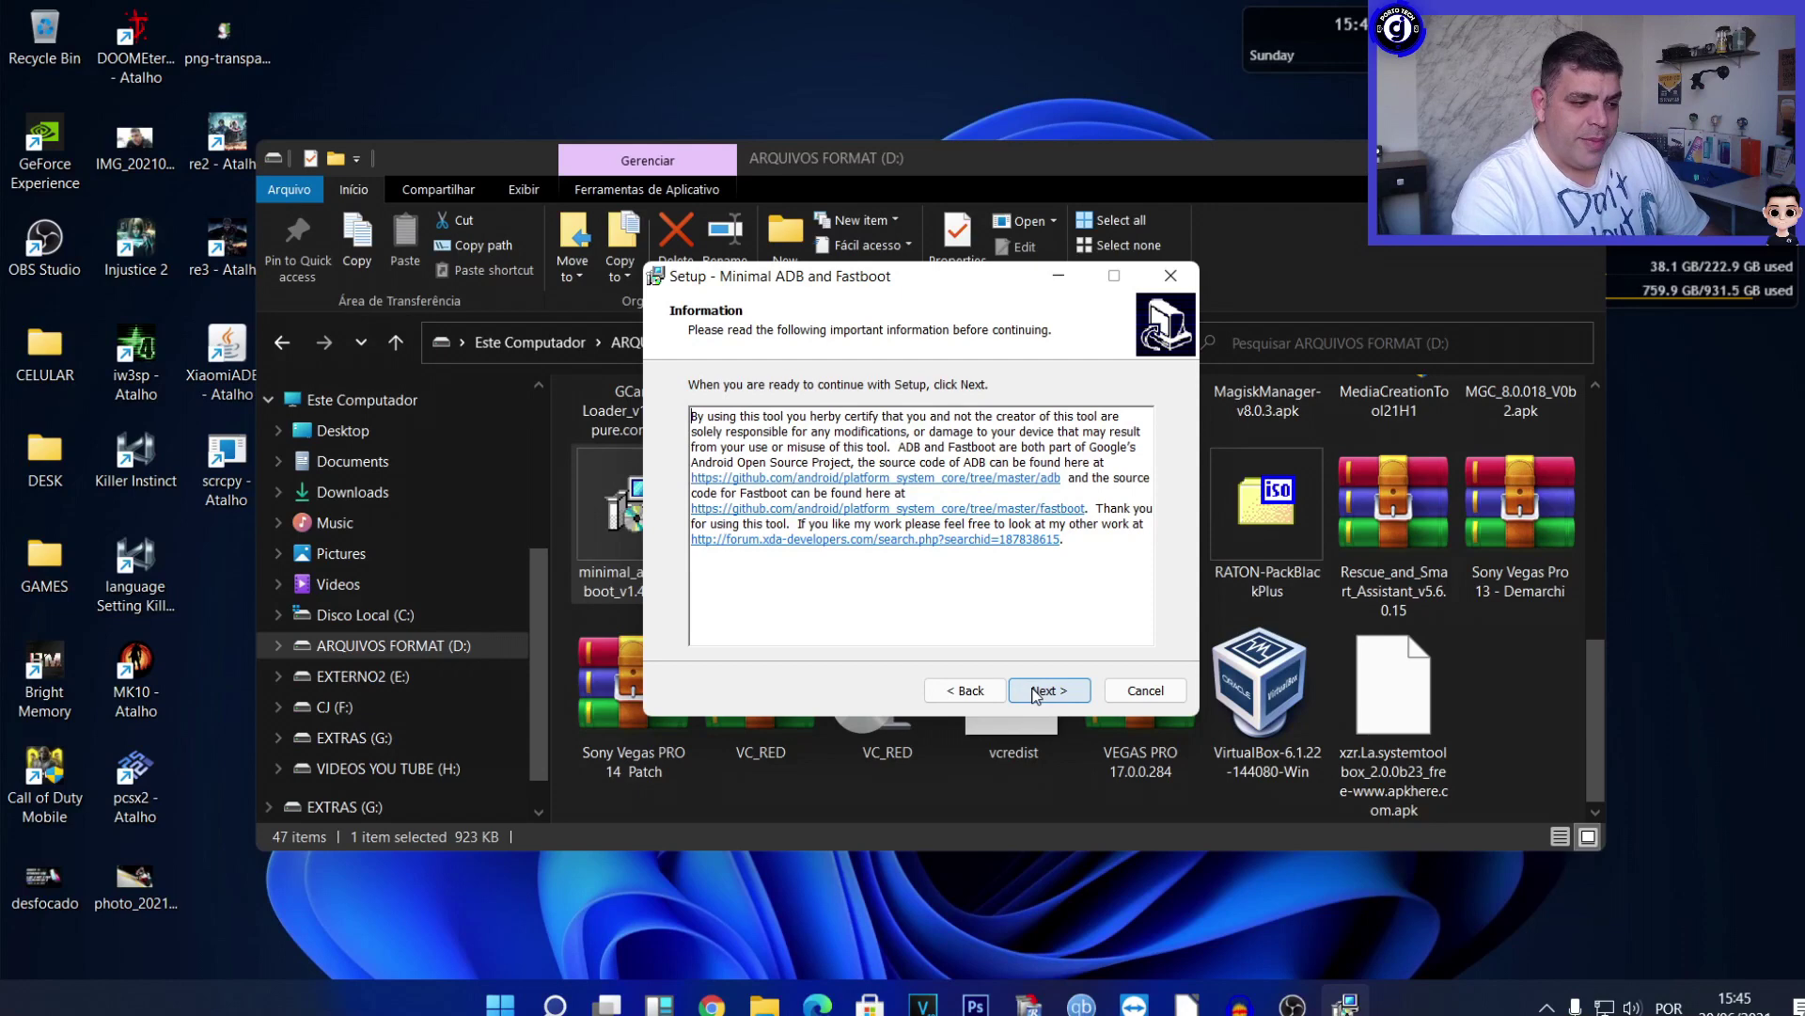
pyautogui.click(1035, 689)
pyautogui.click(1035, 690)
pyautogui.click(1034, 693)
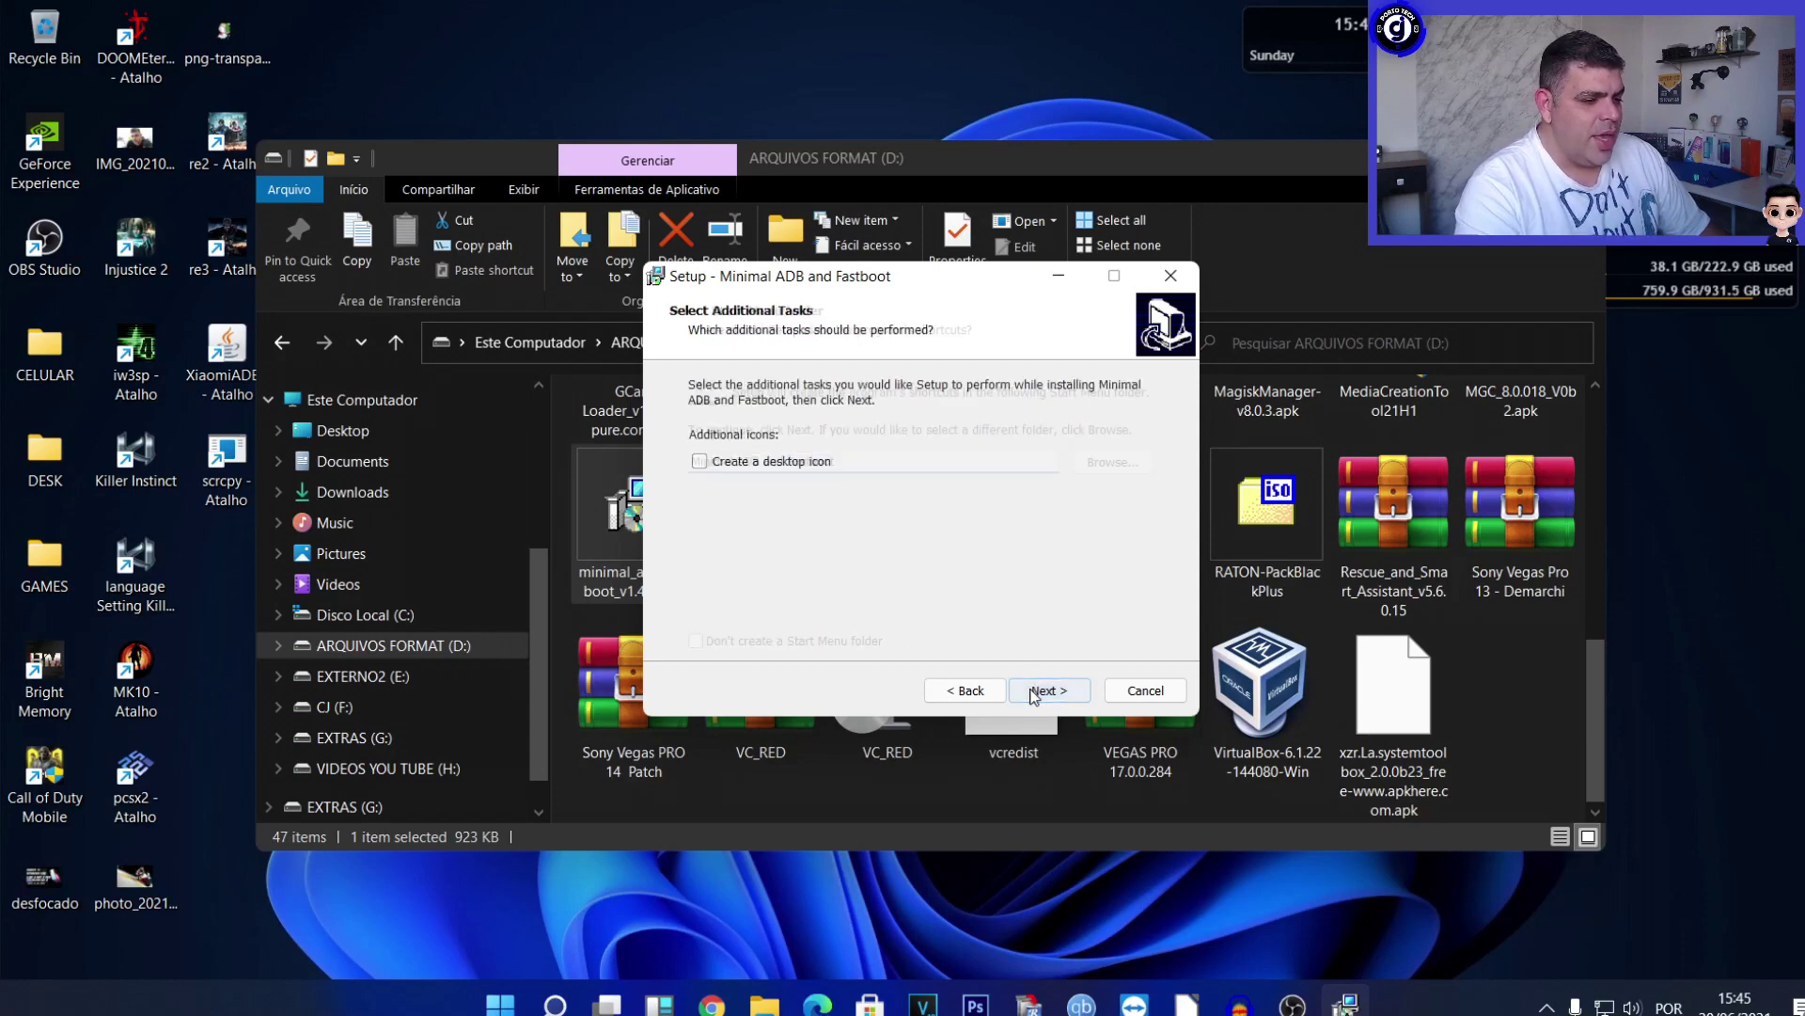
pyautogui.click(1034, 693)
pyautogui.click(1035, 693)
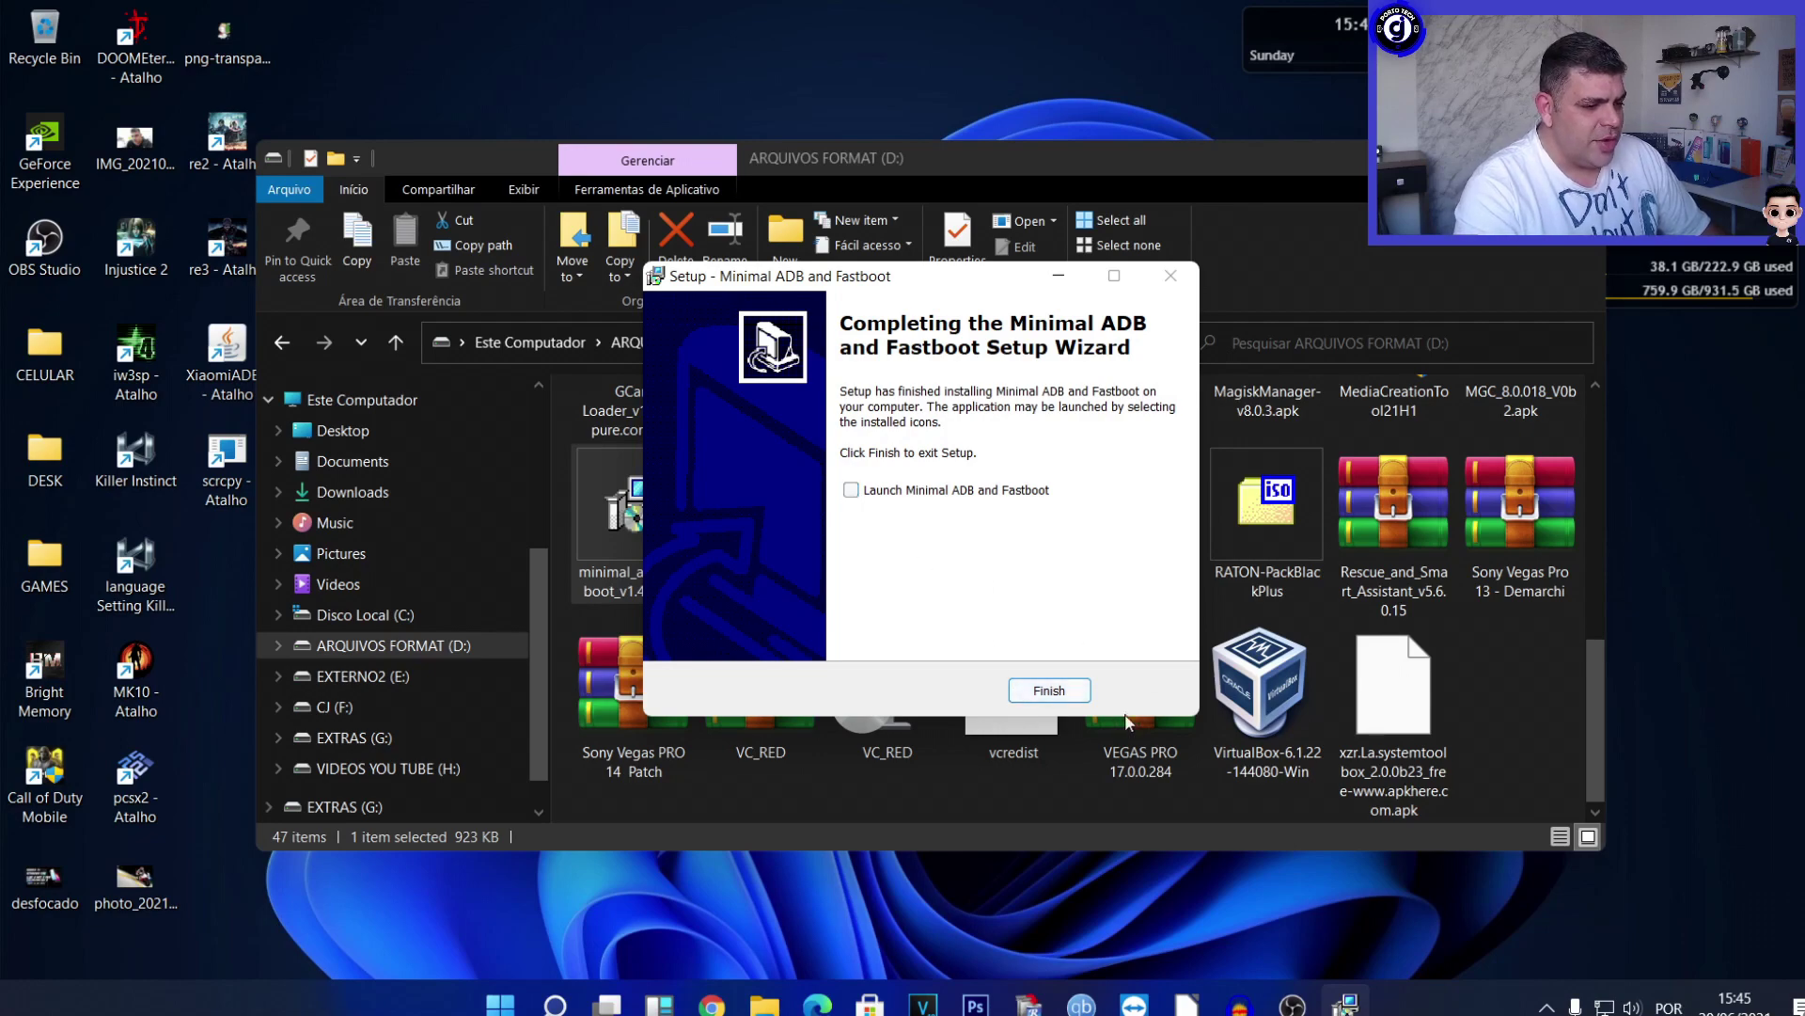
pyautogui.click(1048, 690)
# Look through the remaining files and folders on the D: drive, then close the File Explorer window.
pyautogui.scroll(5, 940, 564)
pyautogui.scroll(2, 952, 608)
pyautogui.scroll(-5, 952, 608)
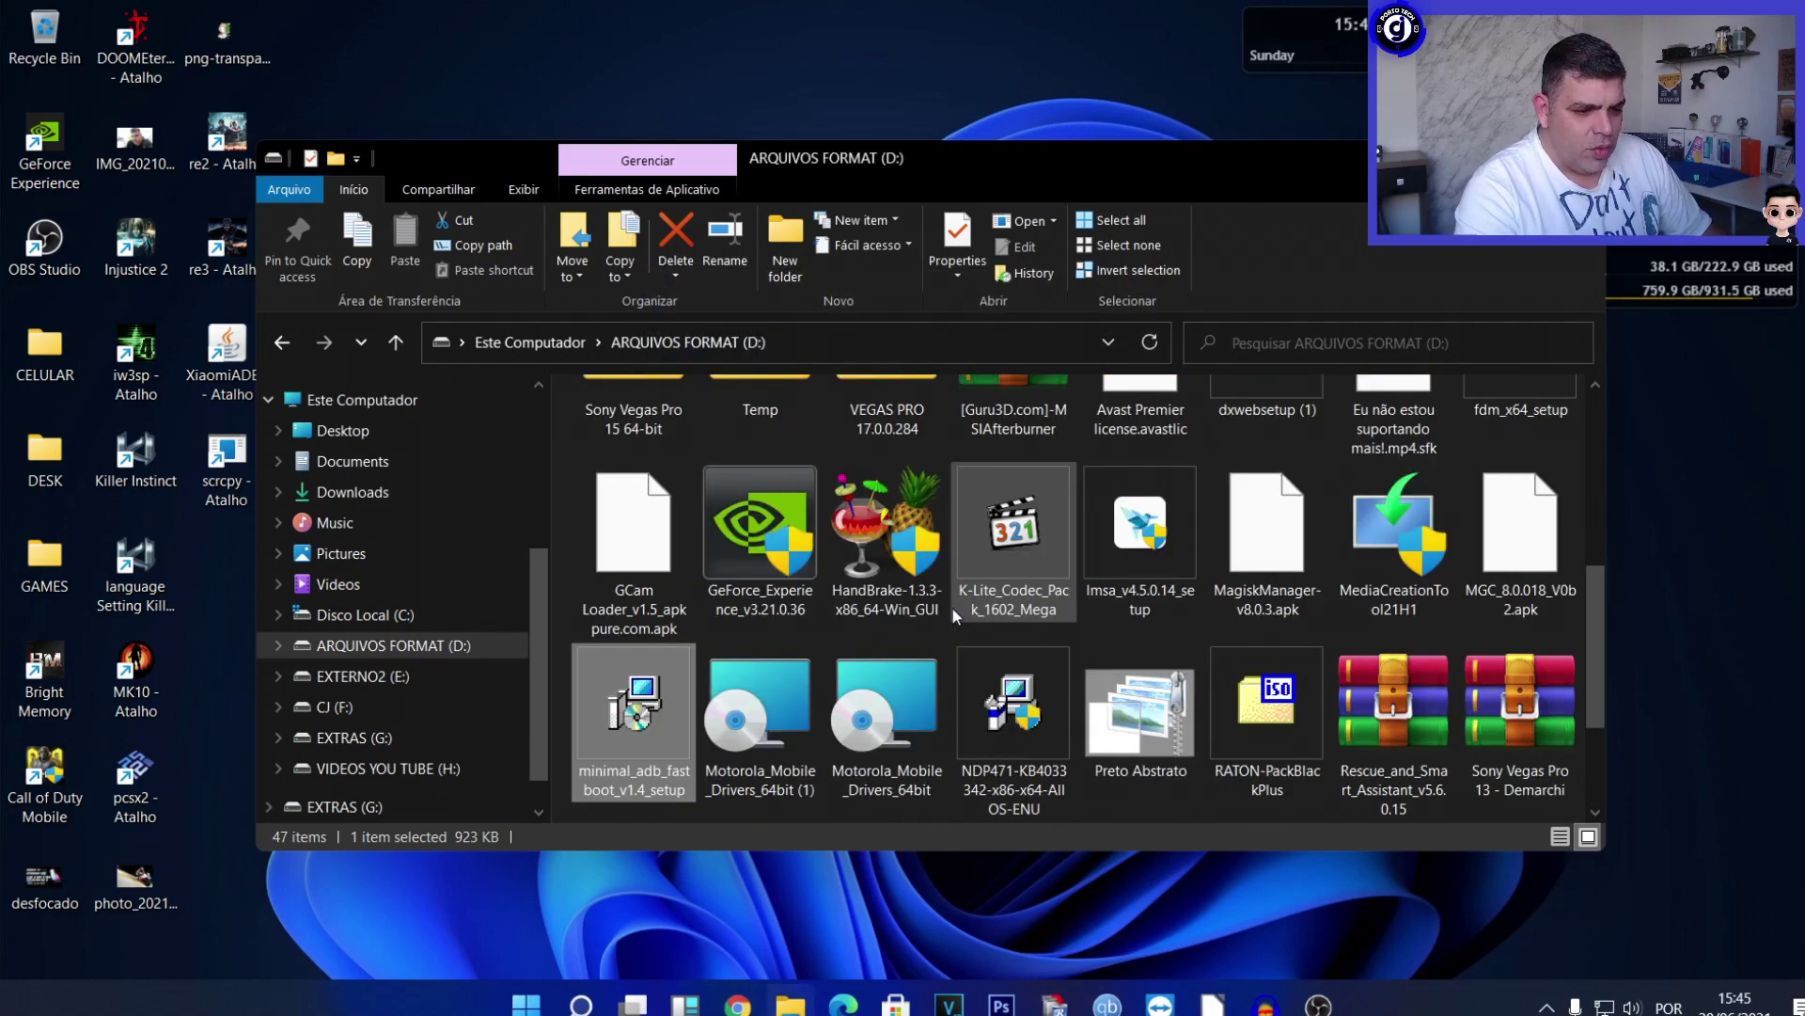
pyautogui.scroll(-2, 951, 607)
pyautogui.scroll(6, 951, 607)
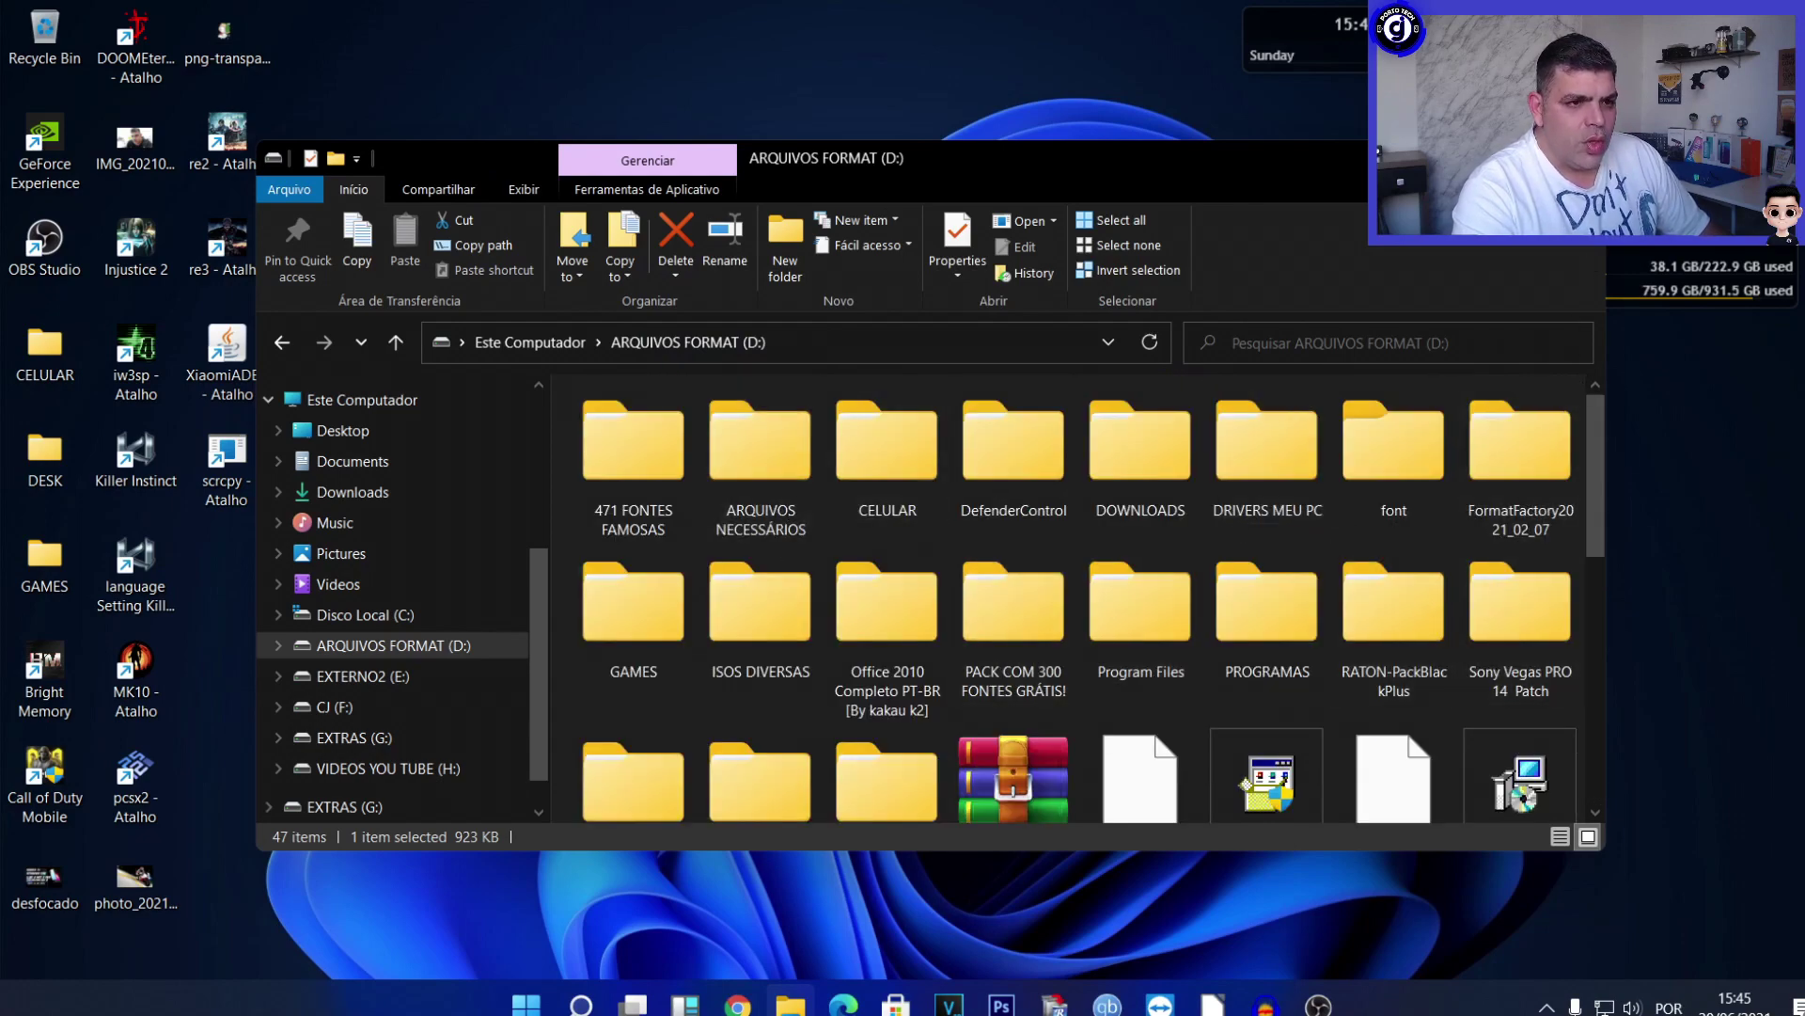
pyautogui.click(1583, 158)
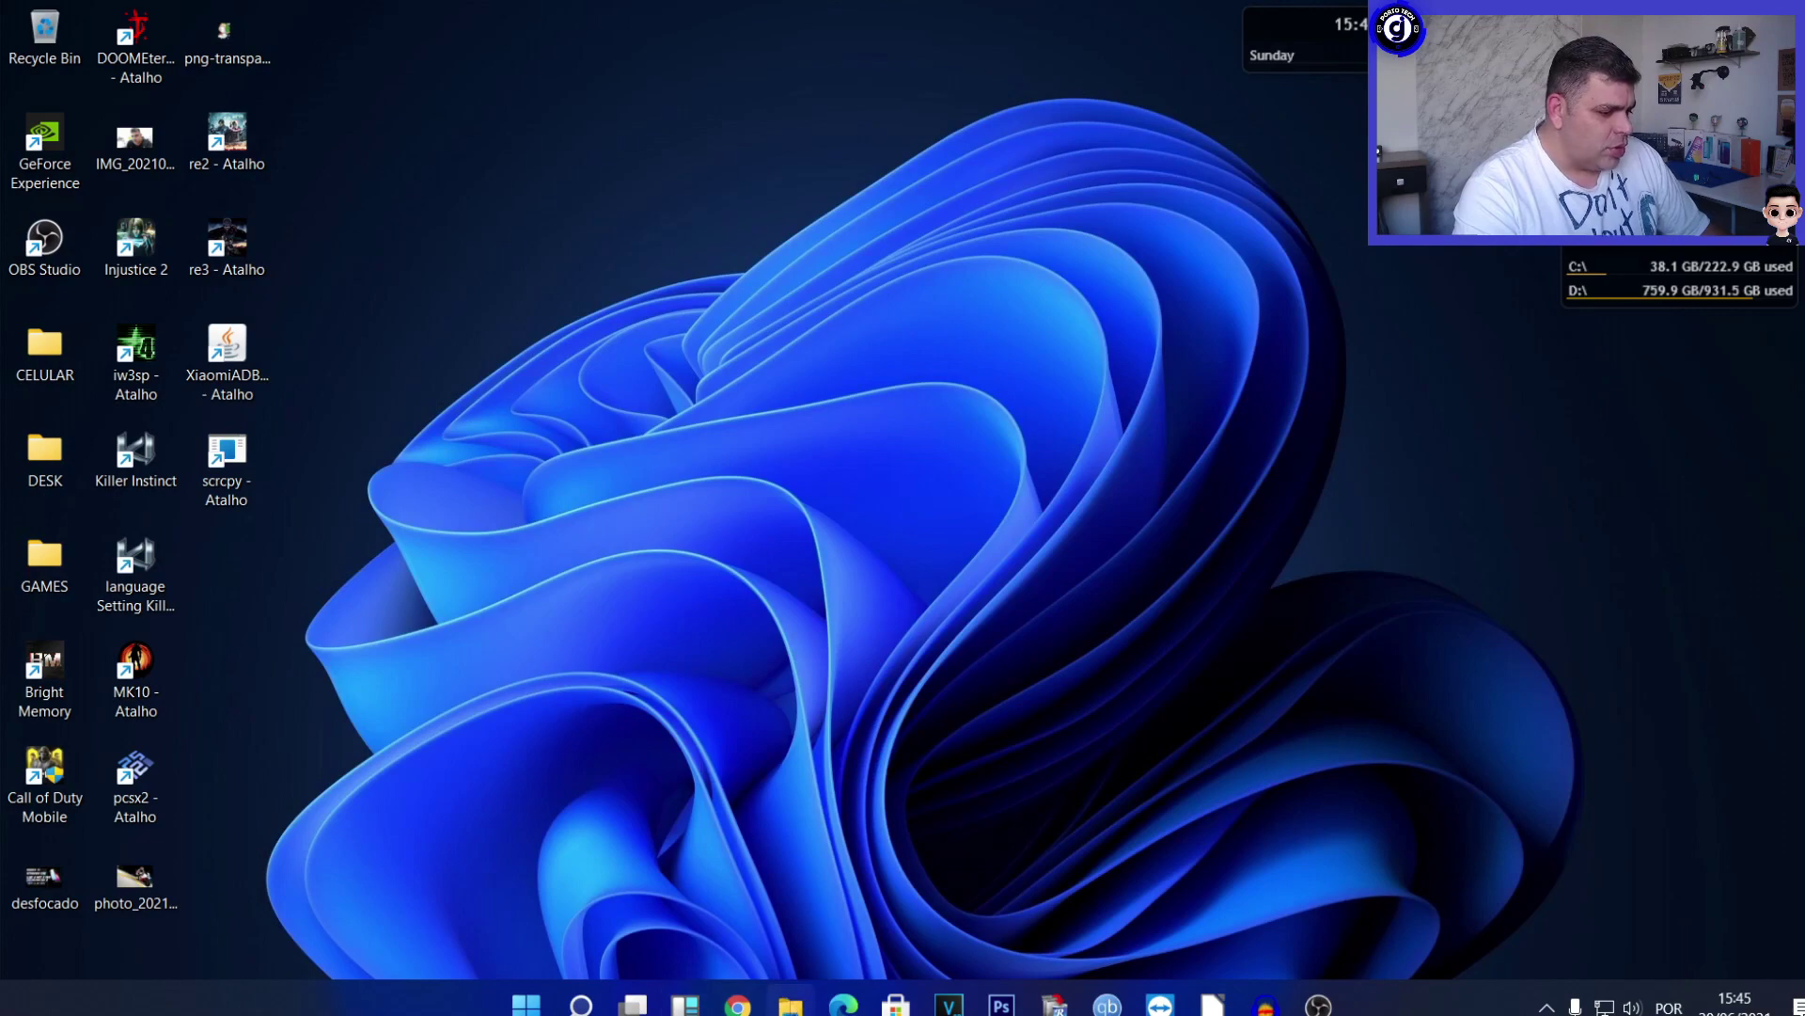
# Put the MiFlash_Pro_v5.3.1104.39_EN_Setup archive from Downloads on the desktop and extract it there.
pyautogui.click(790, 1002)
pyautogui.click(353, 465)
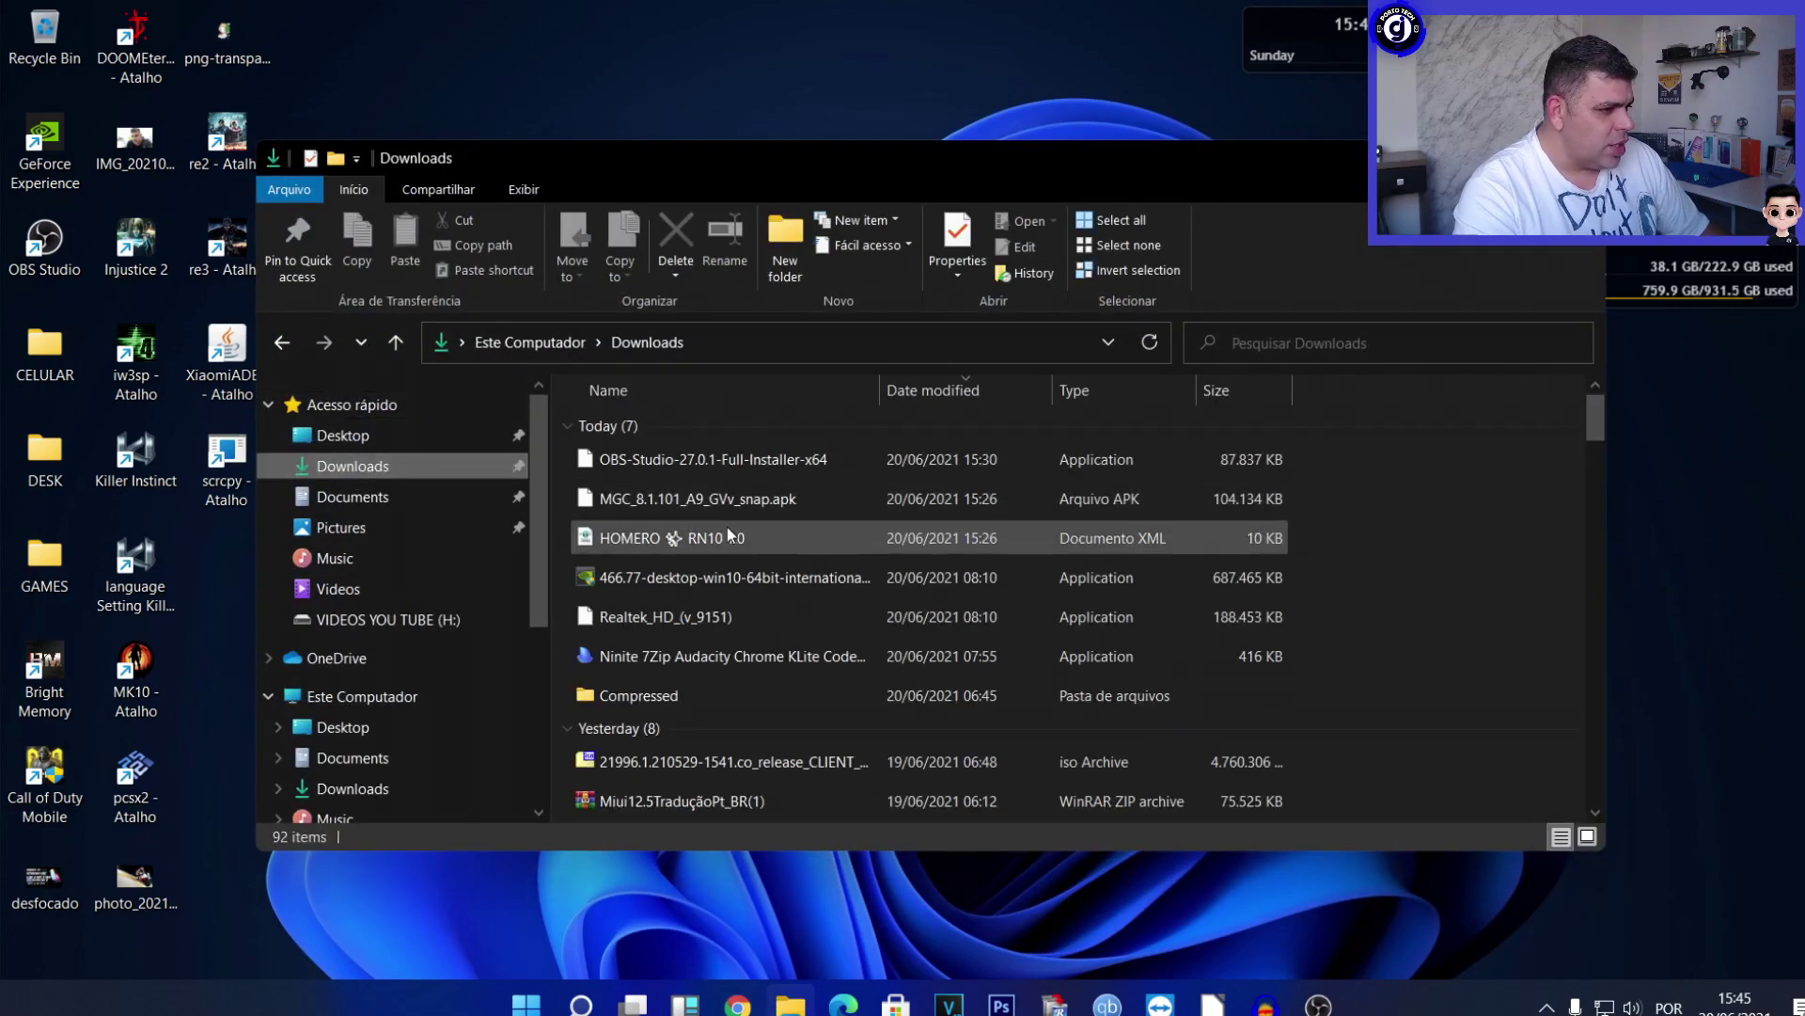
pyautogui.scroll(-2, 727, 527)
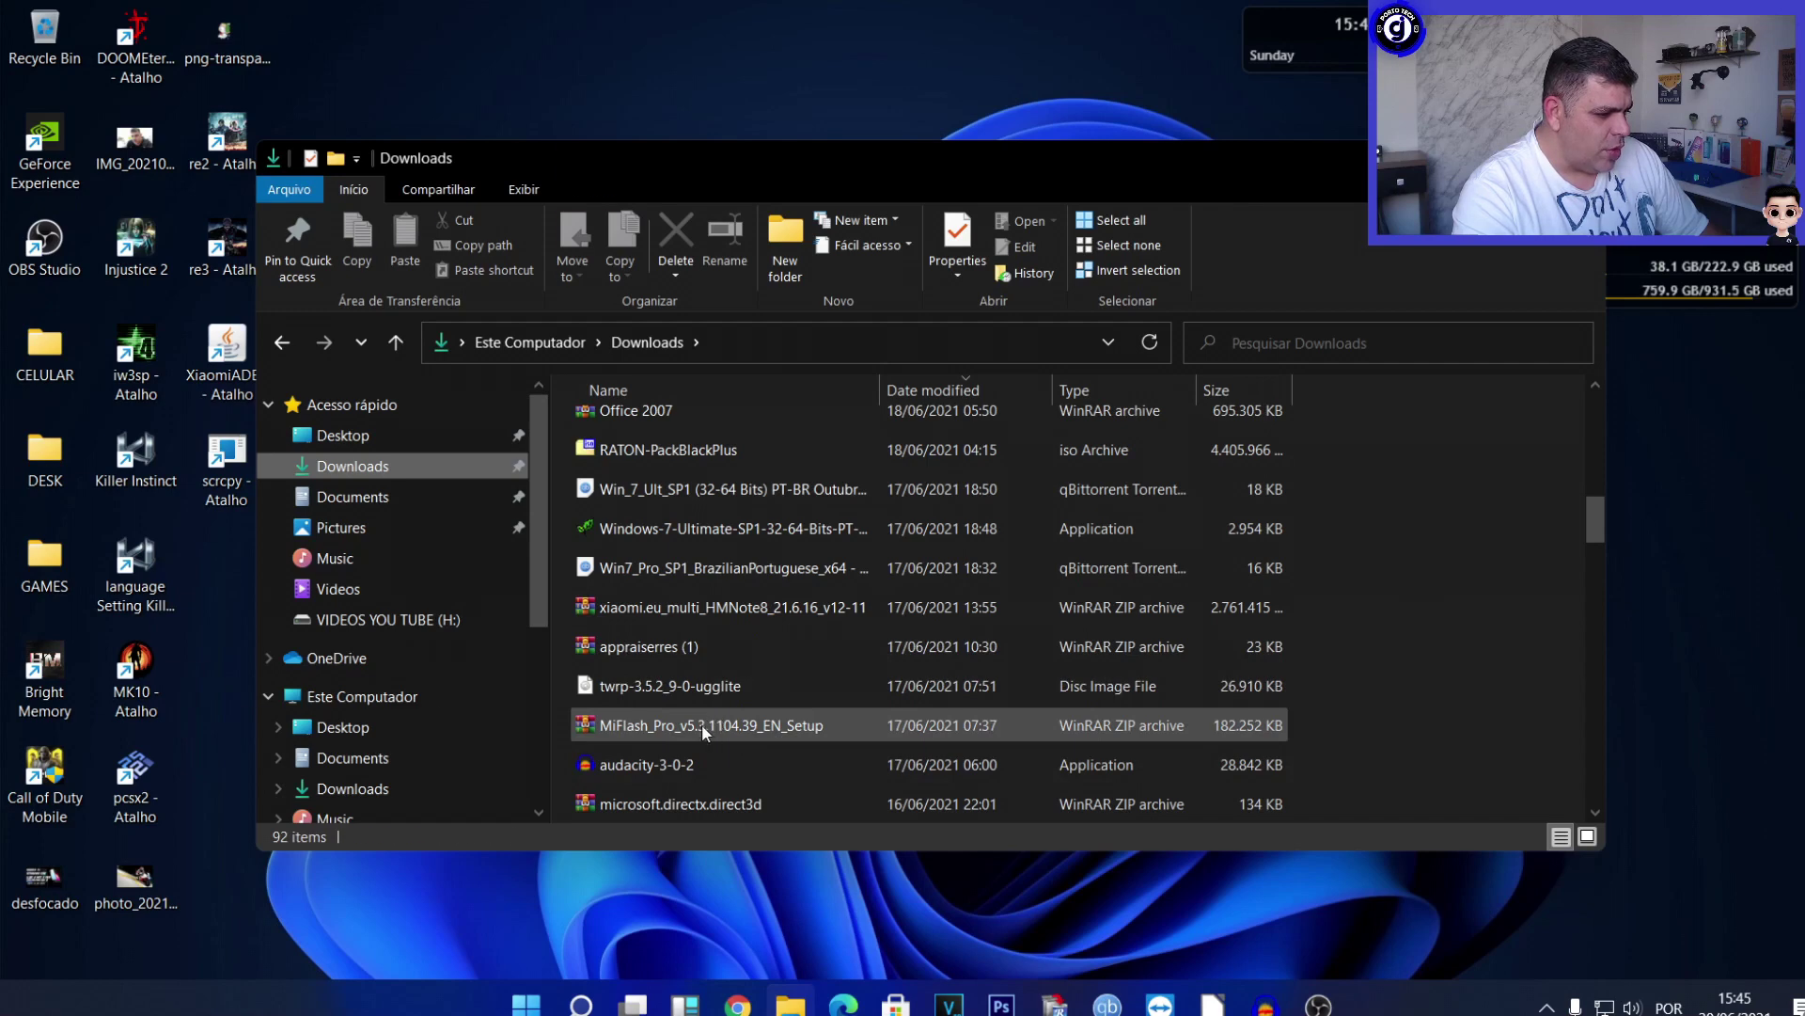
pyautogui.moveTo(702, 724); pyautogui.dragTo(233, 663)
pyautogui.rightClick(242, 673)
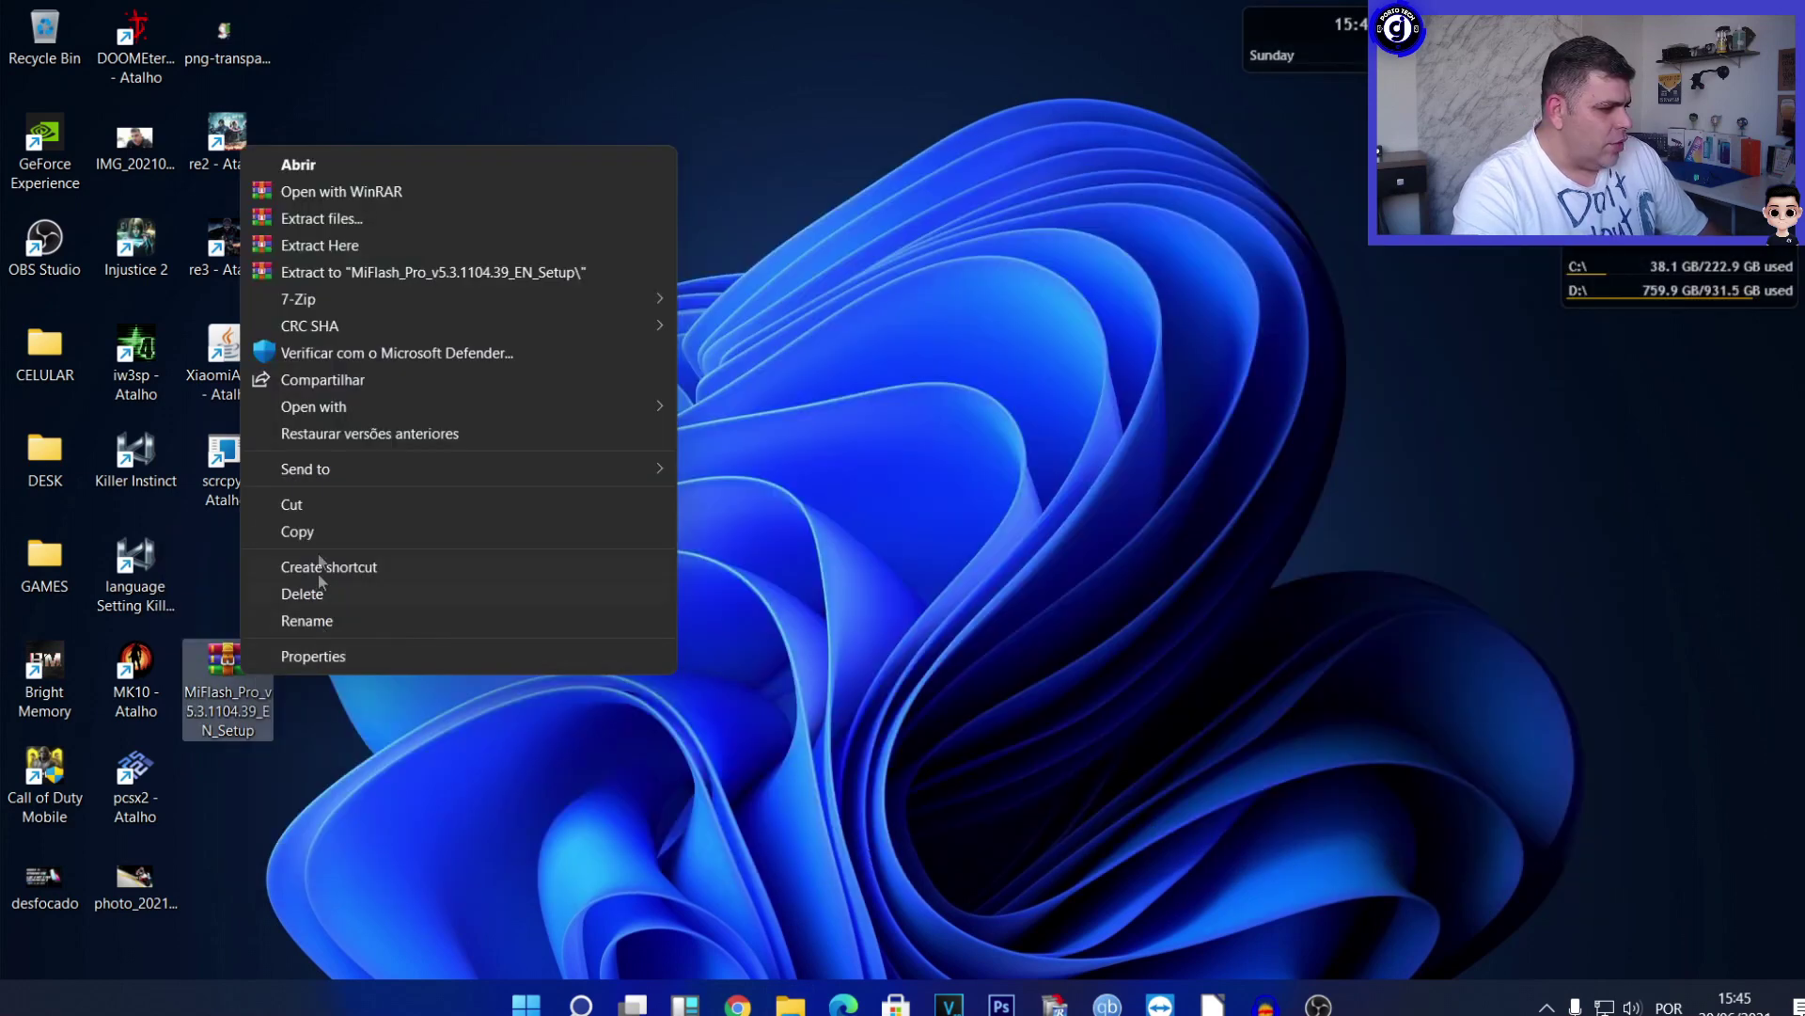
pyautogui.click(344, 246)
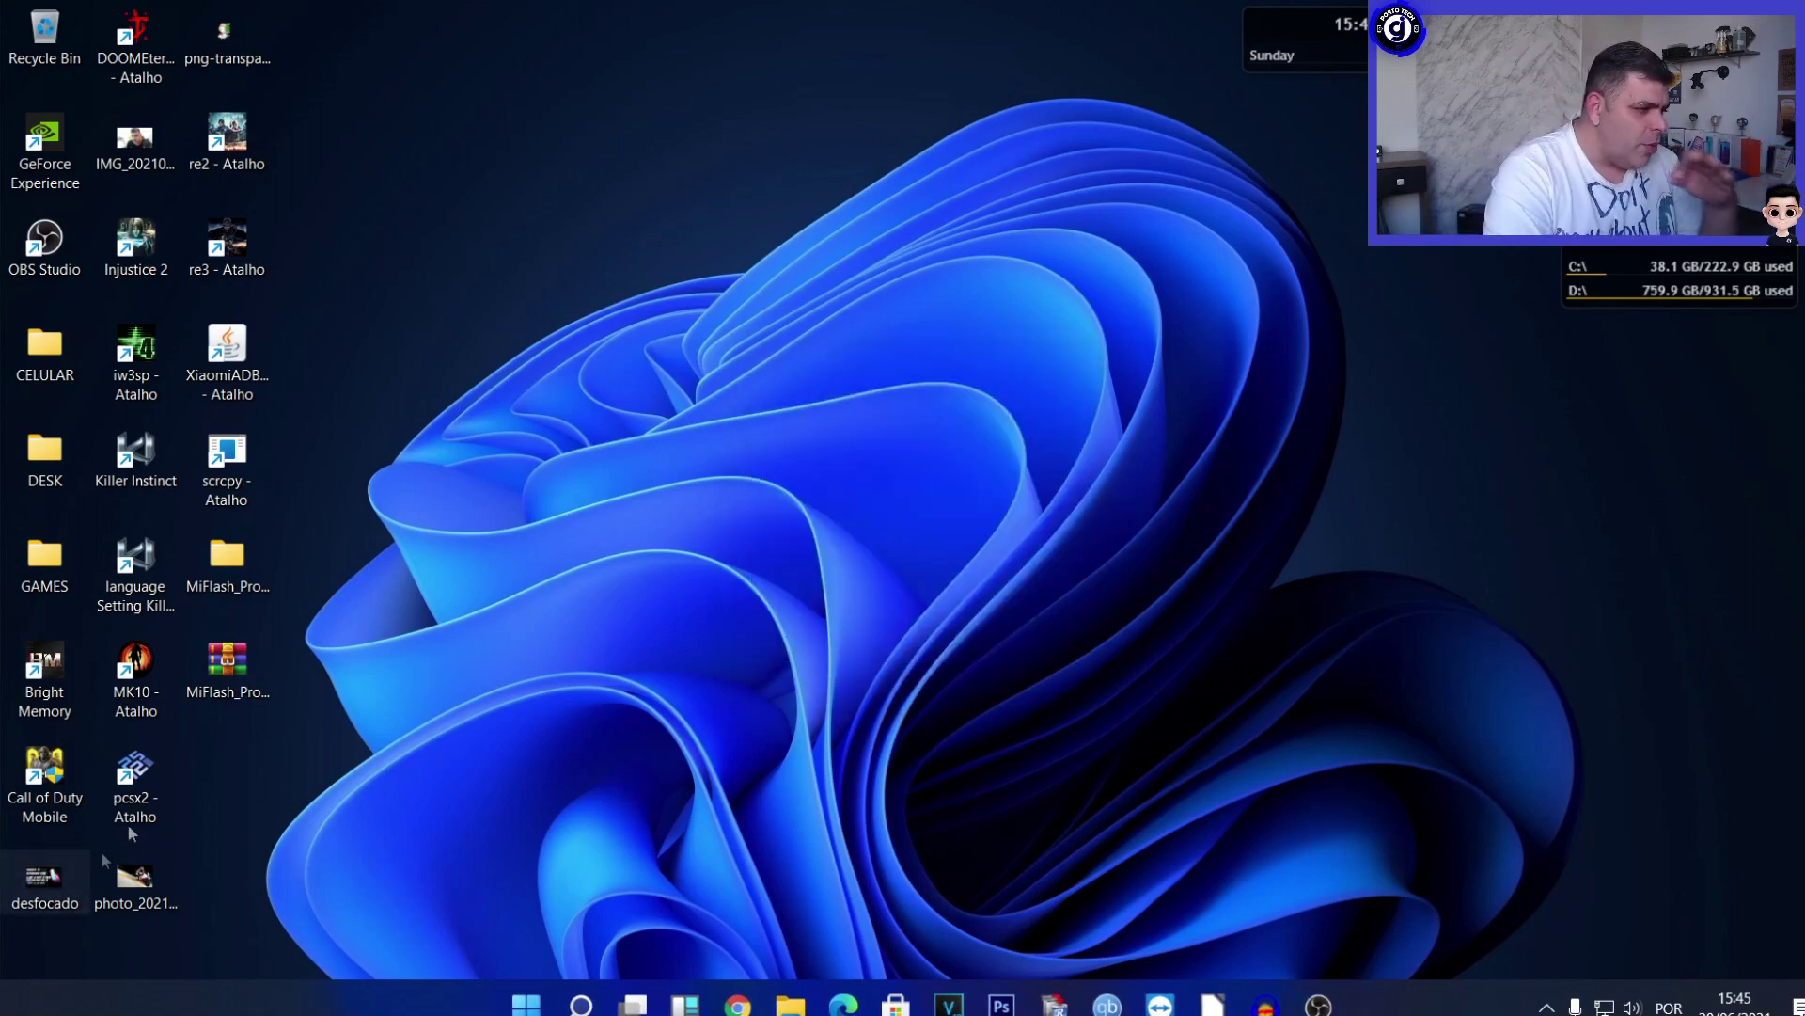
# Open the extracted MiFlash_Pro folder down to its inner folder and run the MiFlash_Pro_v5.3.1104.39_EN_Setup application.
pyautogui.doubleClick(223, 566)
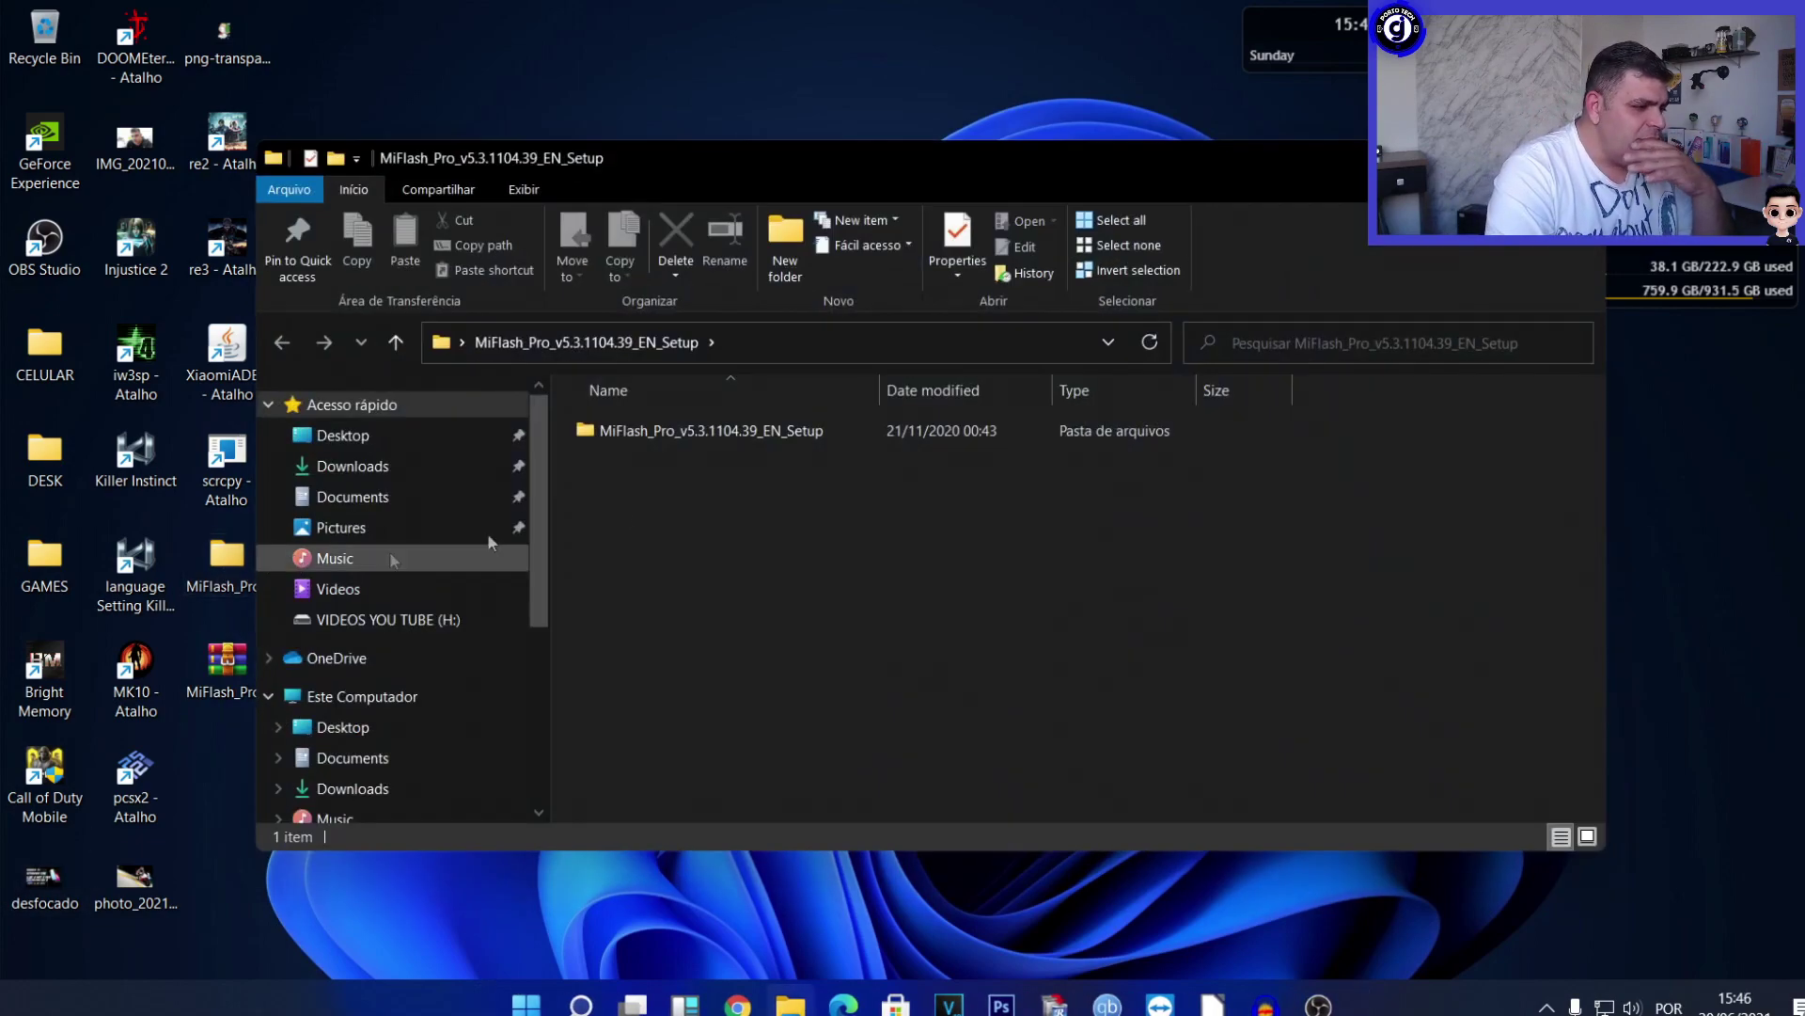
pyautogui.doubleClick(680, 434)
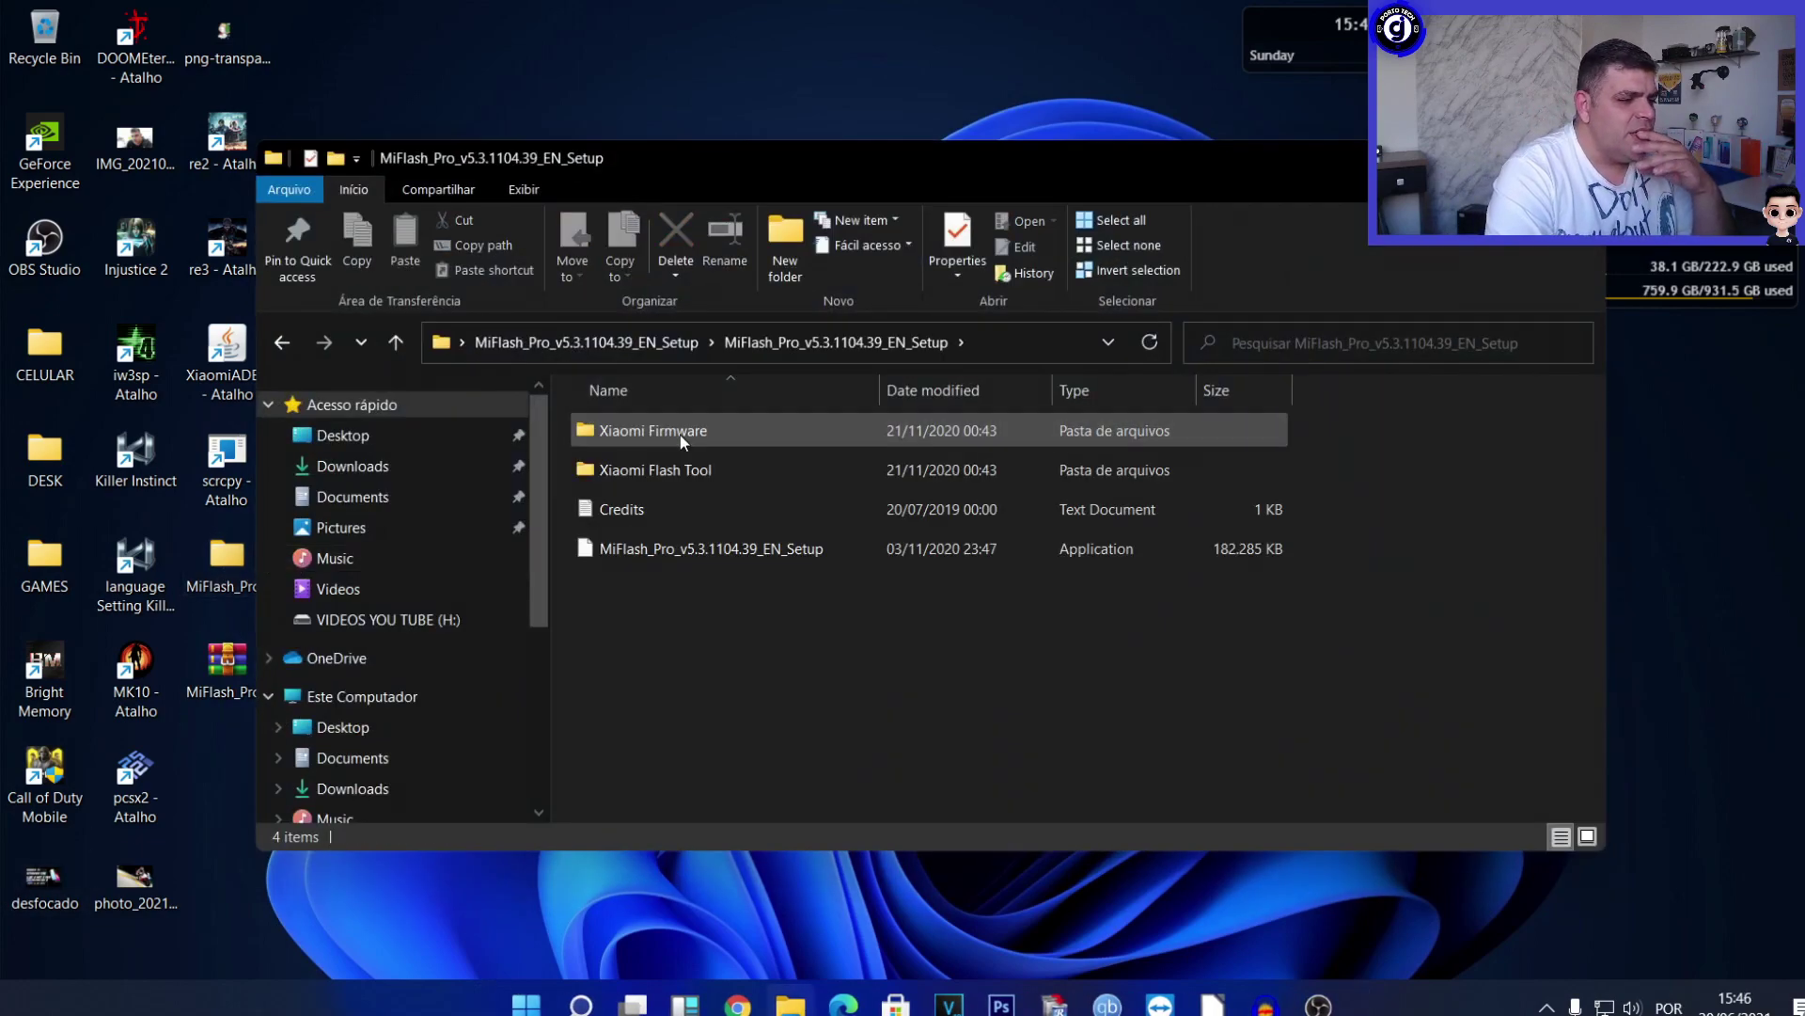
pyautogui.doubleClick(680, 549)
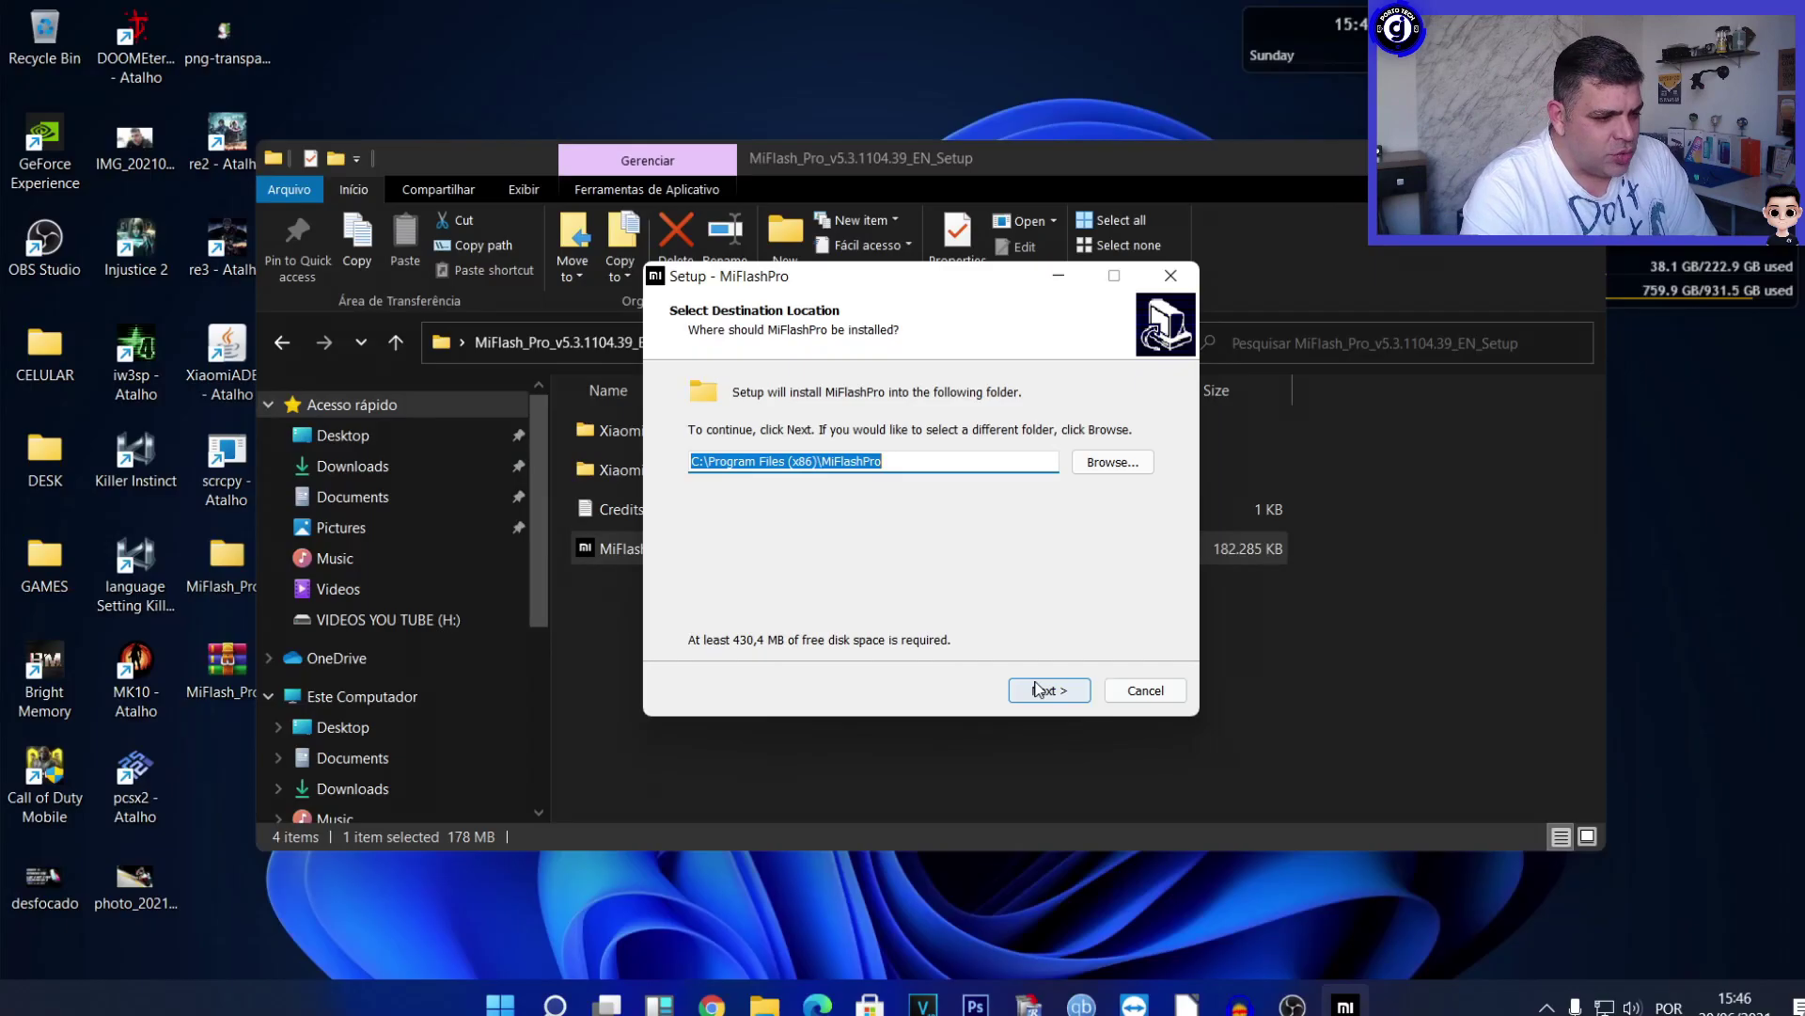
# Install MiFlashPro in the default folder with a desktop shortcut, and launch it when setup finishes.
pyautogui.click(1049, 690)
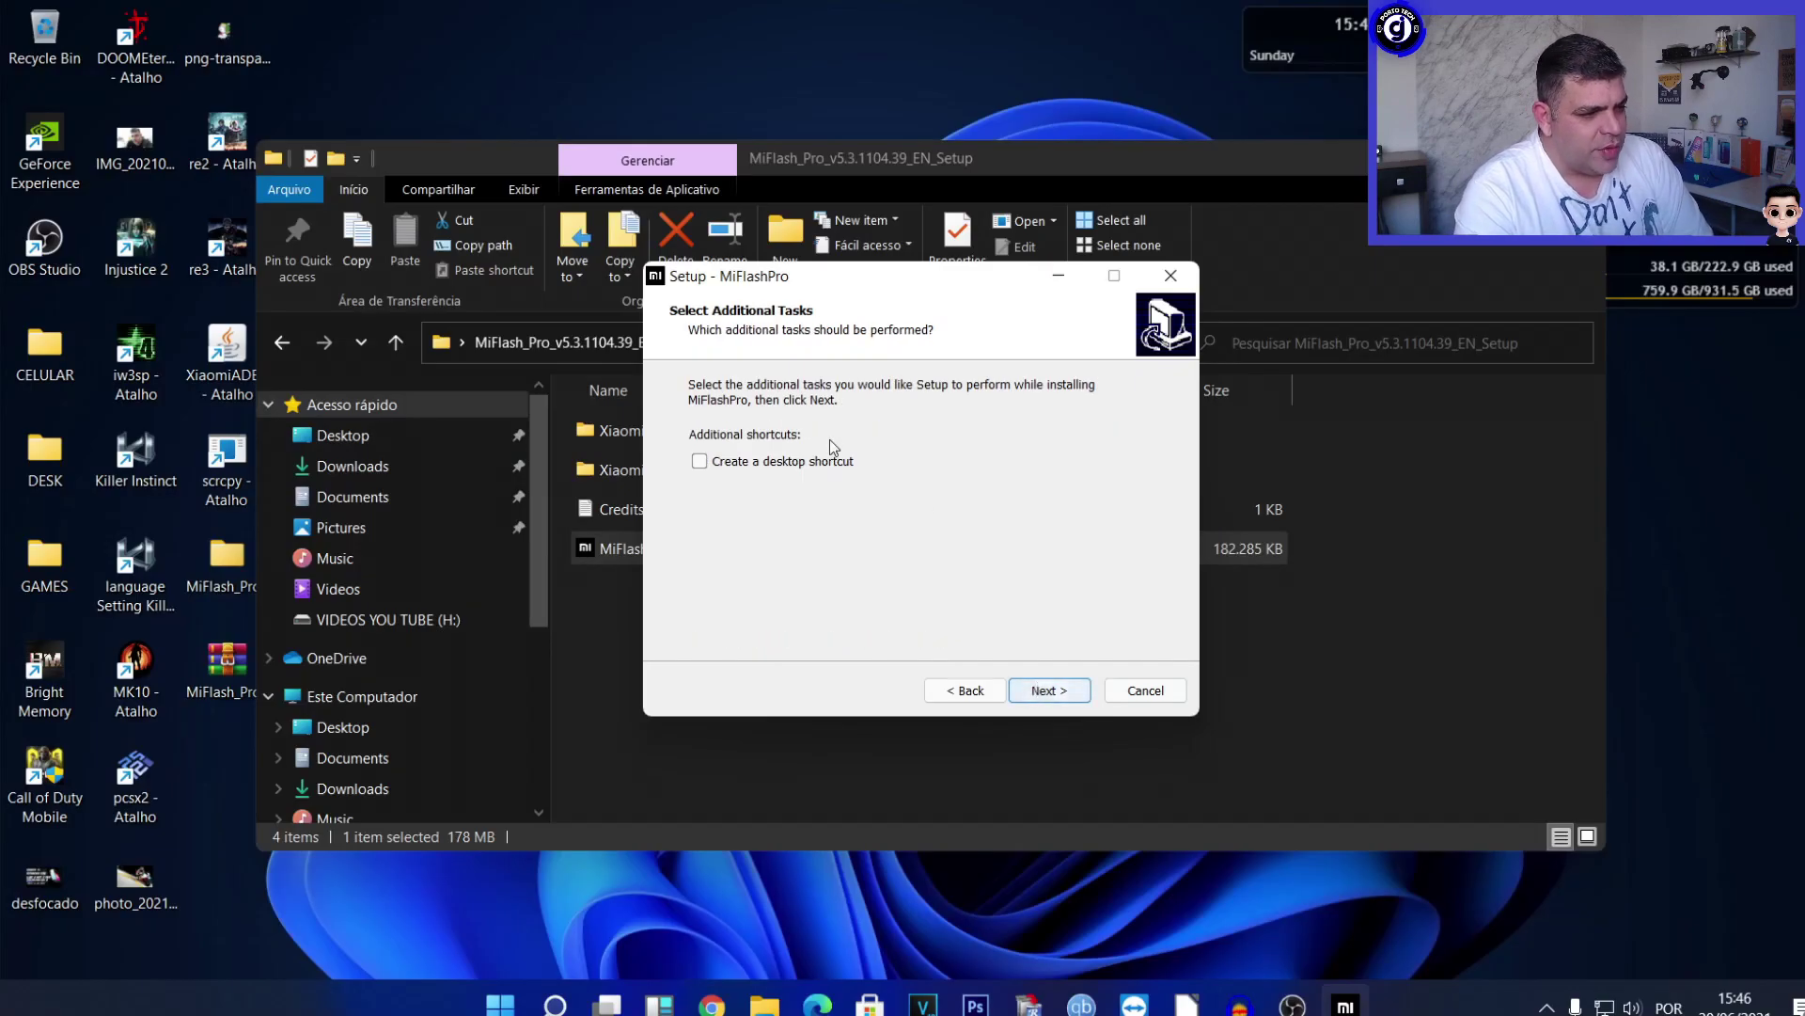
pyautogui.click(821, 470)
pyautogui.click(1058, 690)
pyautogui.click(1062, 690)
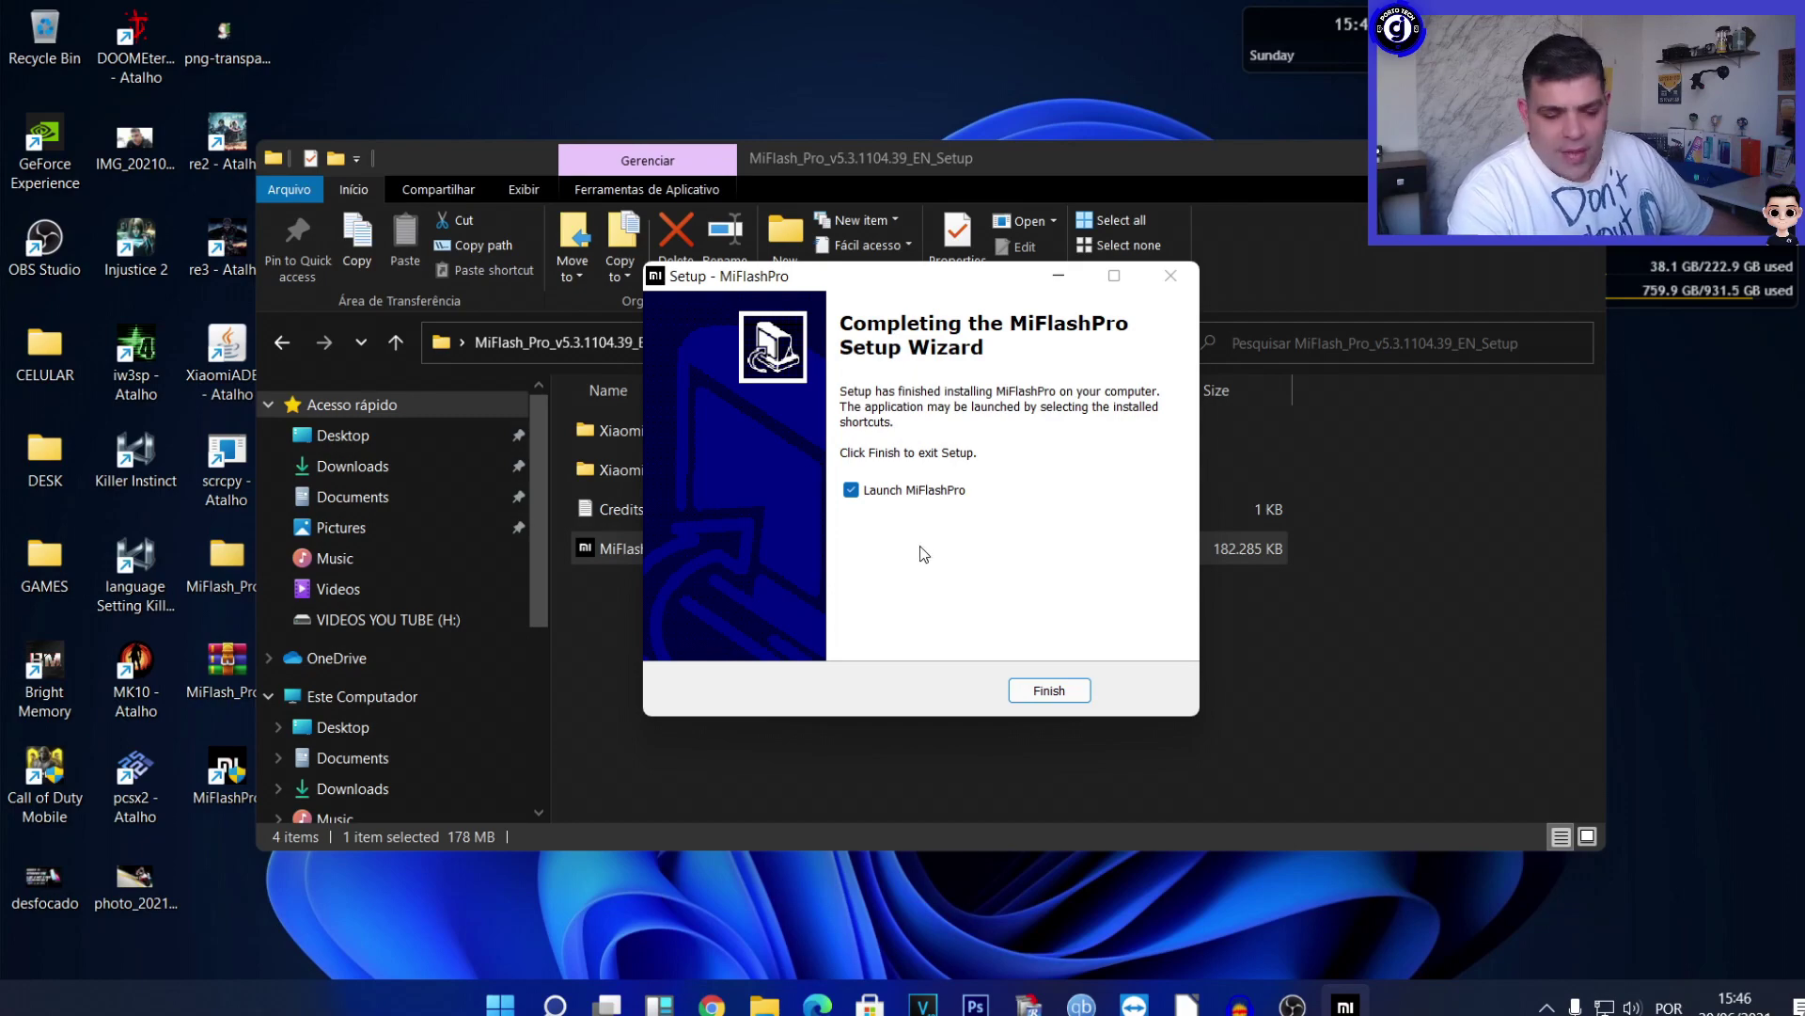
pyautogui.click(1049, 691)
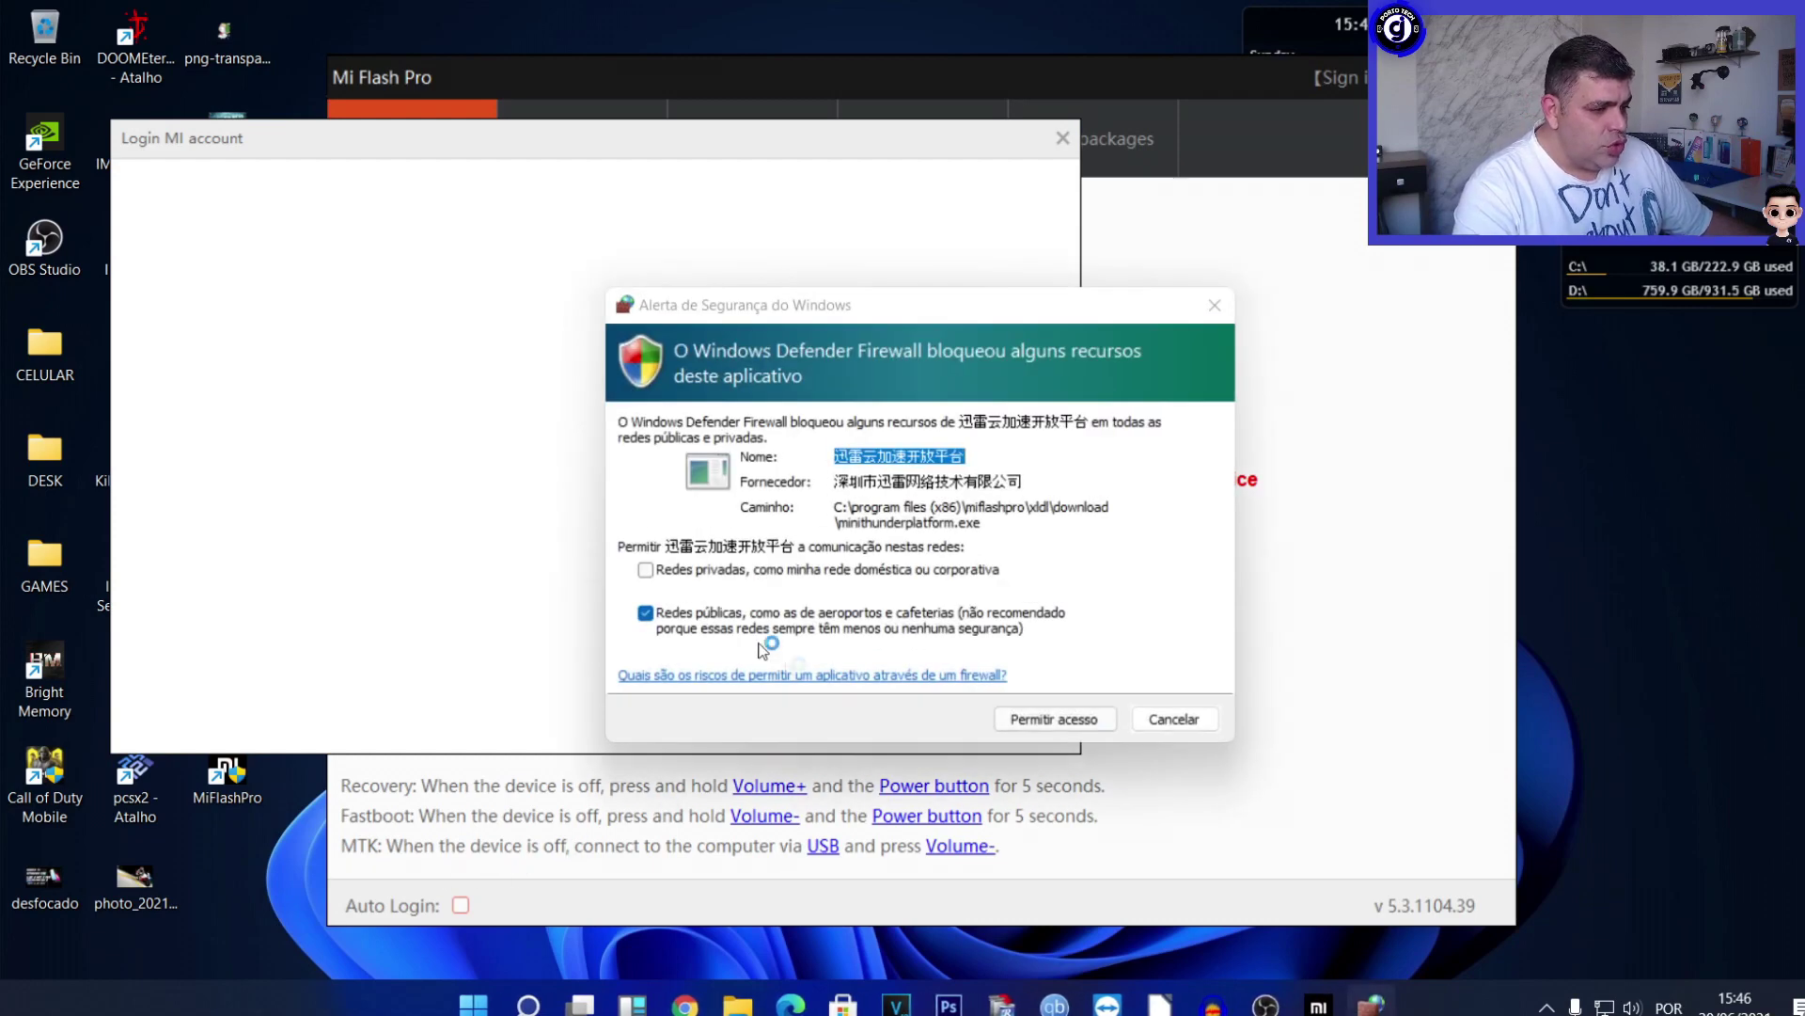
# Allow the blocked application through the firewall on private and public networks, and dismiss the Mi Flash Pro update offer.
pyautogui.click(645, 569)
pyautogui.click(1078, 722)
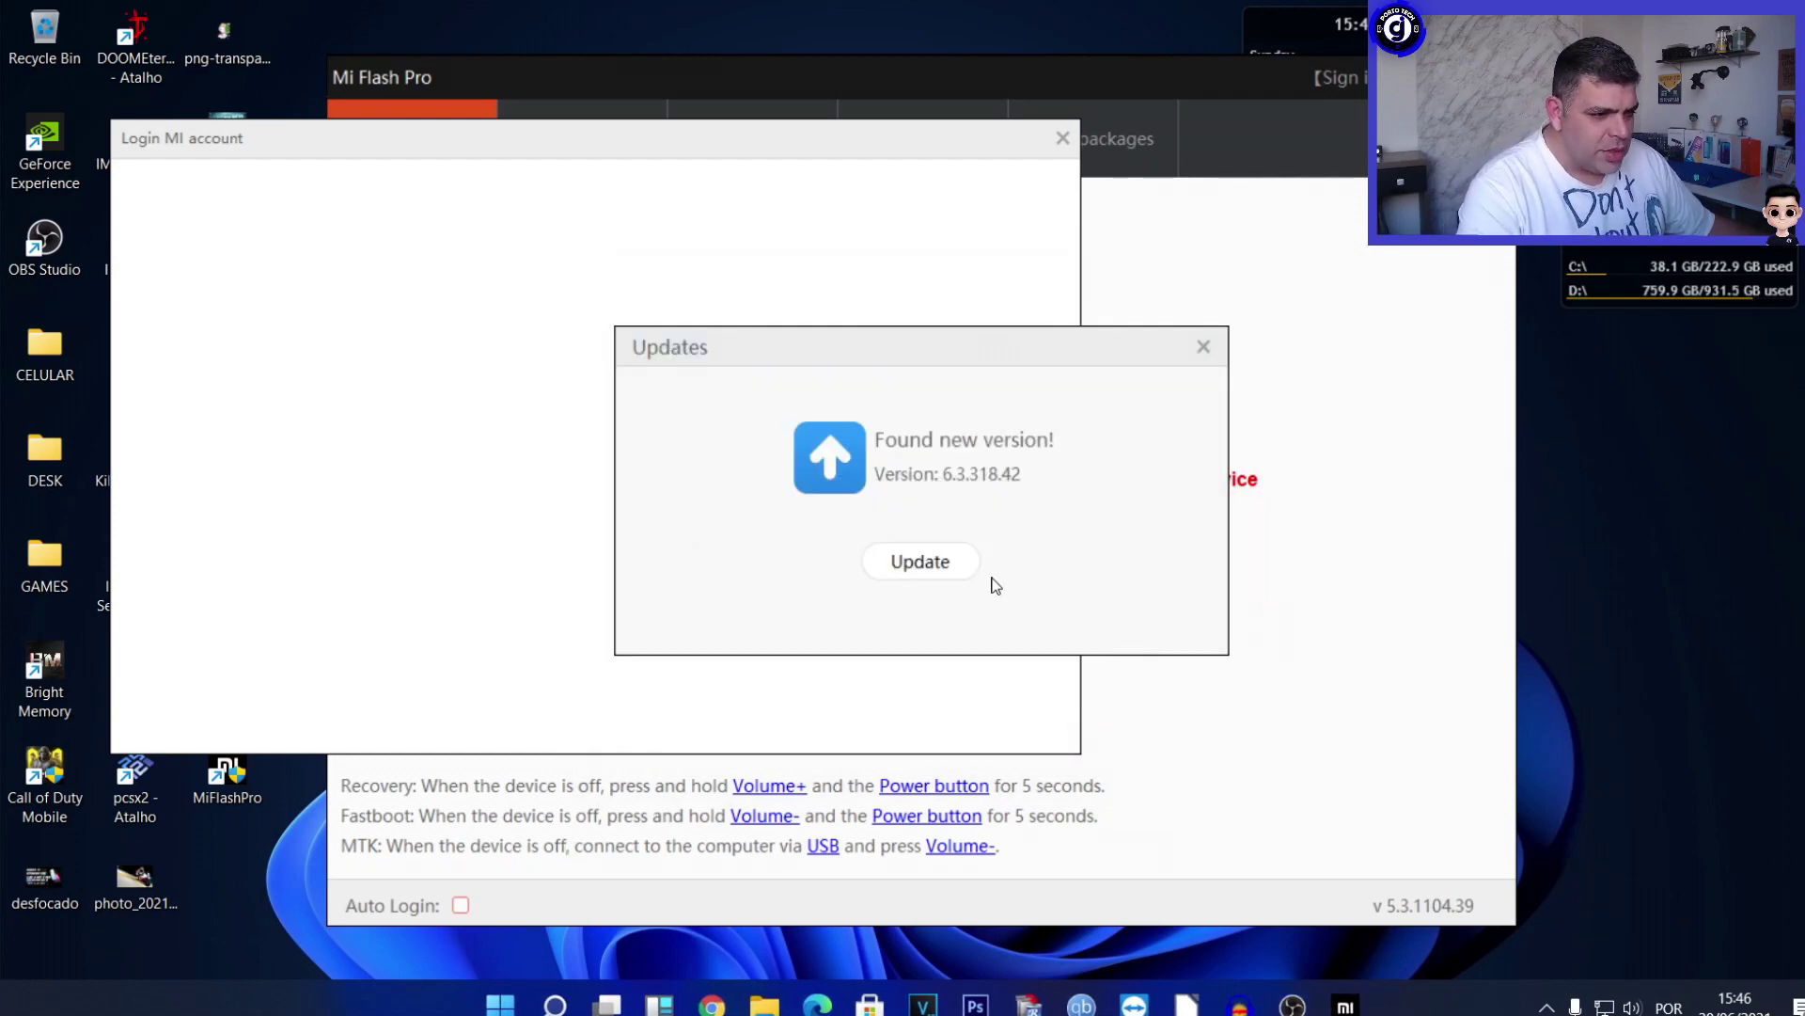
pyautogui.click(1198, 356)
# Set the MIUI region in Mi Flash Pro to Other and confirm it.
pyautogui.click(992, 515)
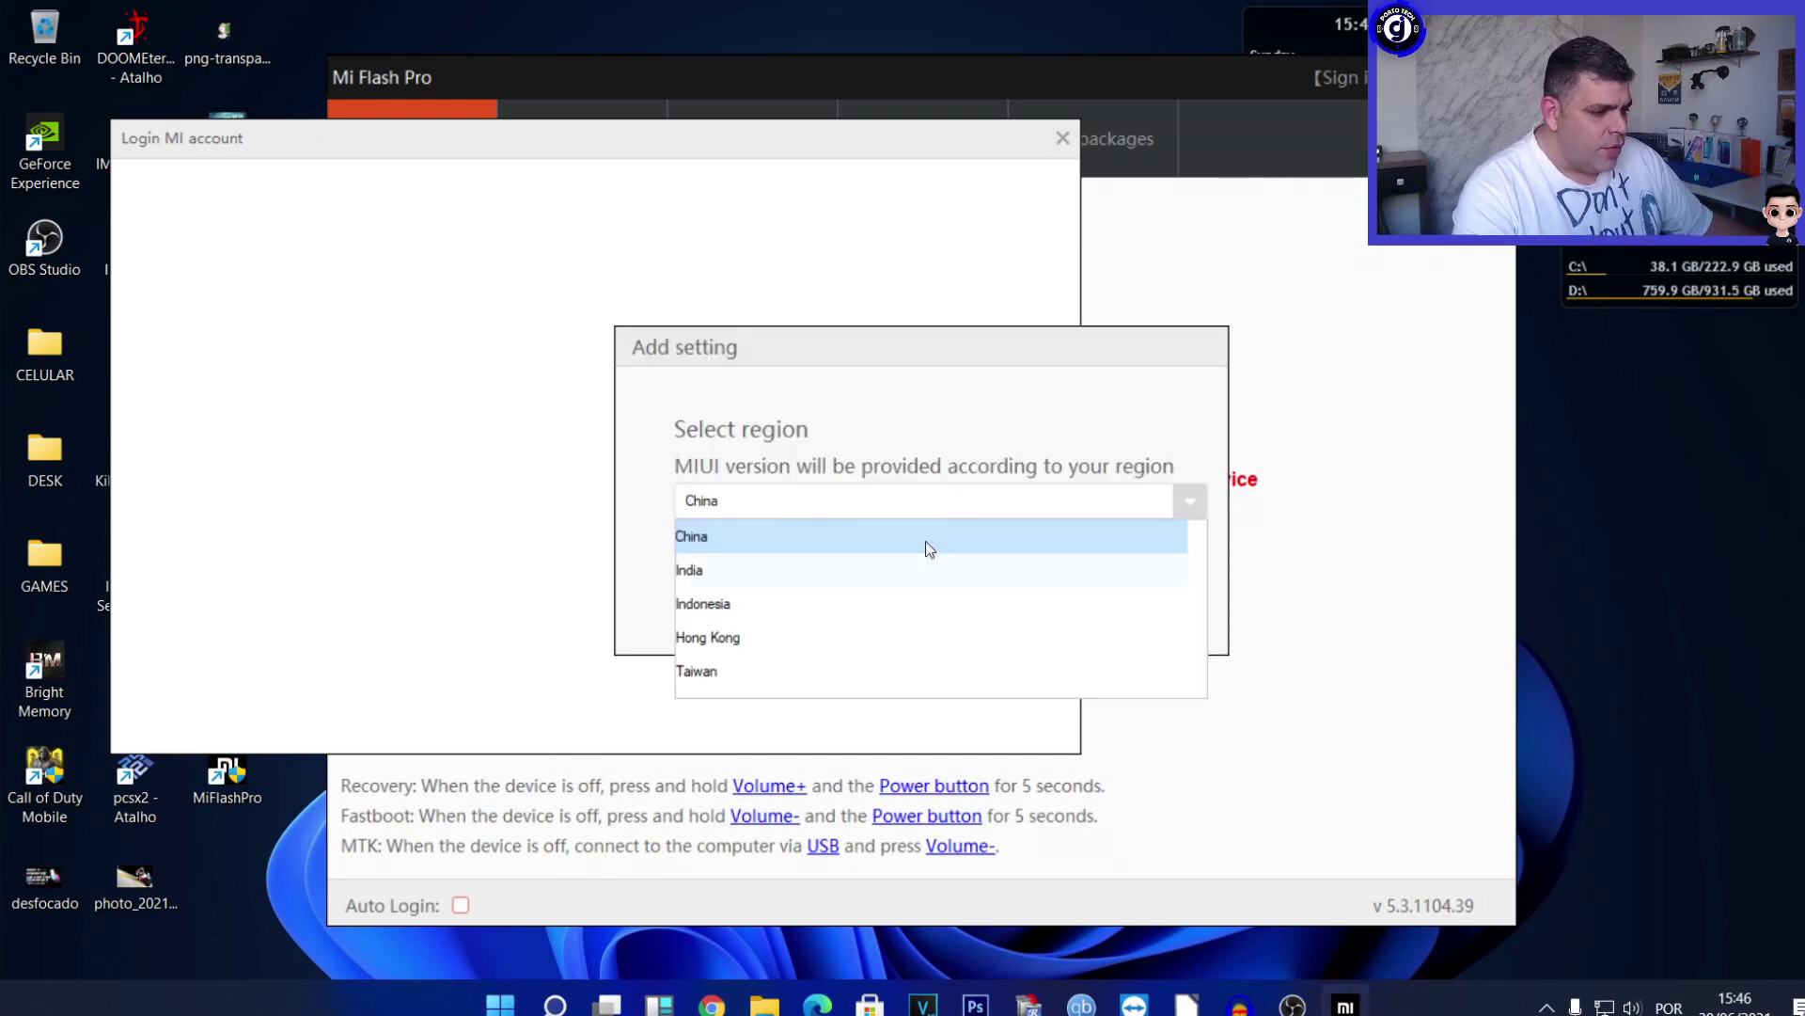
pyautogui.press('Down')
pyautogui.press('Down')
pyautogui.press('Down')
pyautogui.press('Down')
pyautogui.press('Down')
pyautogui.press('Down')
pyautogui.press('Down')
pyautogui.press('Down')
pyautogui.press('Down')
pyautogui.press('Down')
pyautogui.press('Down')
pyautogui.press('Down')
pyautogui.press('Down')
pyautogui.press('Down')
pyautogui.press('Down')
pyautogui.press('Down')
pyautogui.press('Down')
pyautogui.press('Down')
pyautogui.press('Down')
pyautogui.press('Down')
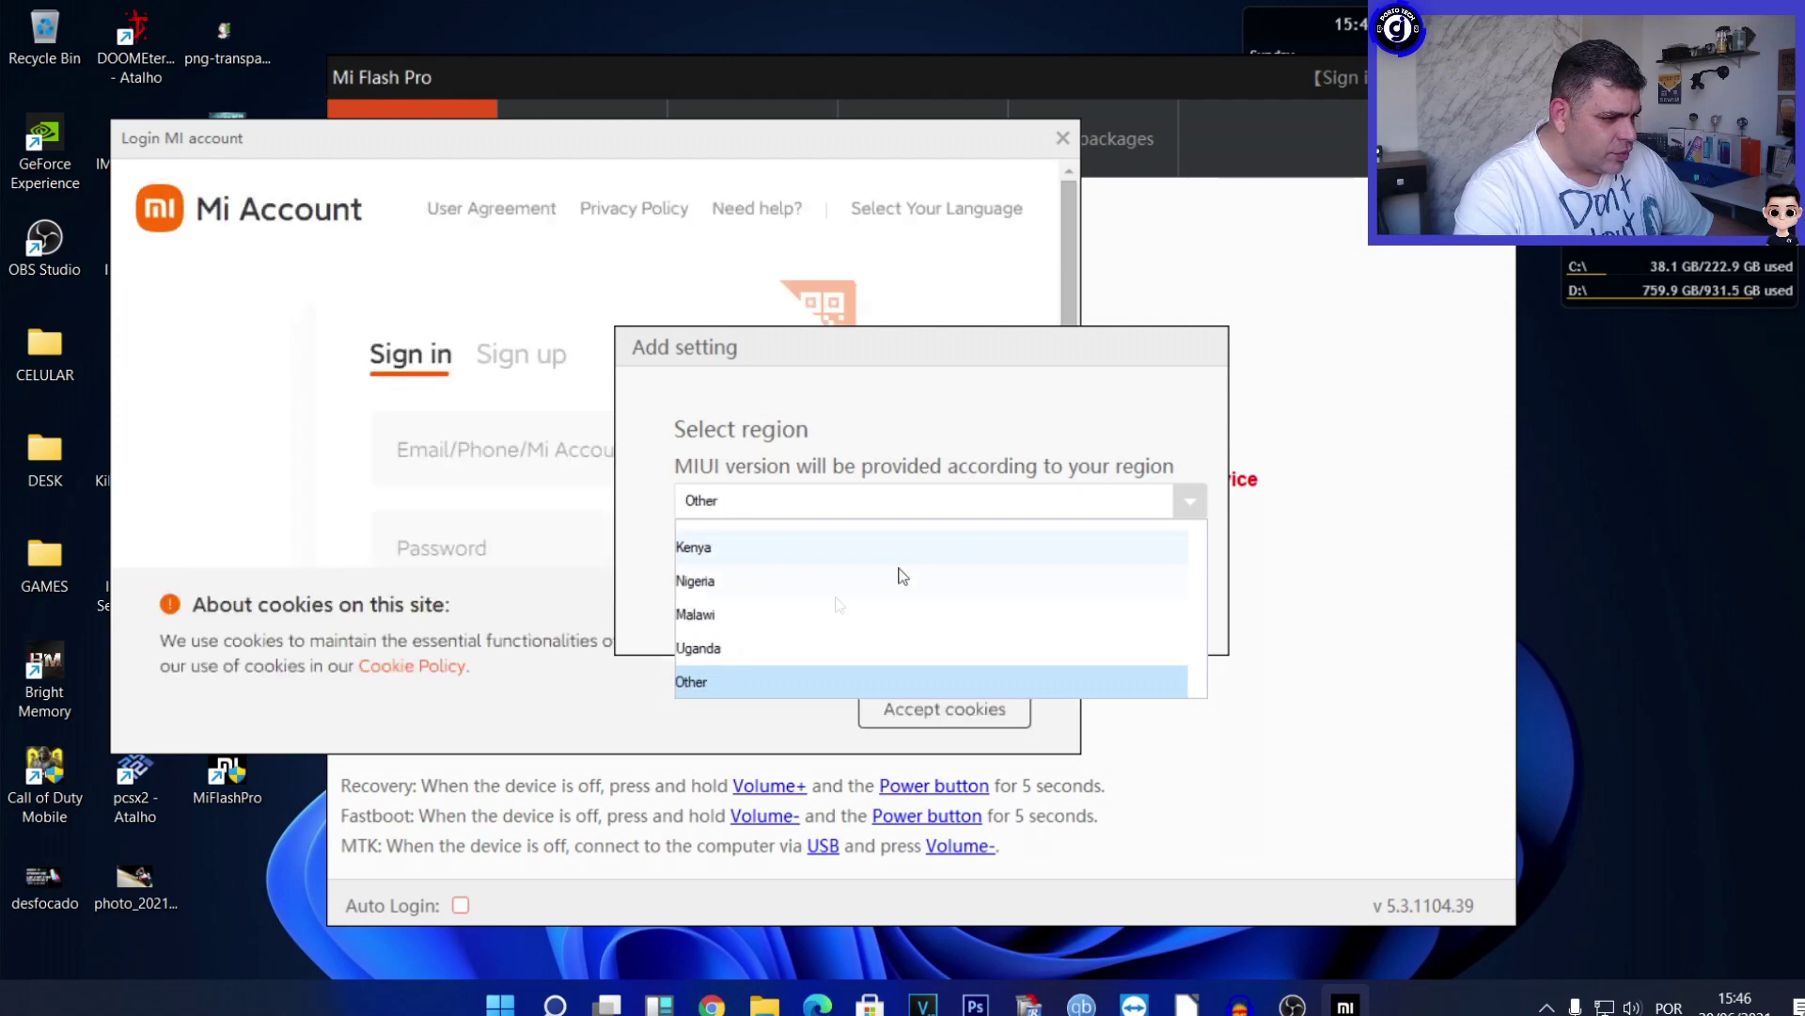
pyautogui.press('Return')
pyautogui.click(914, 587)
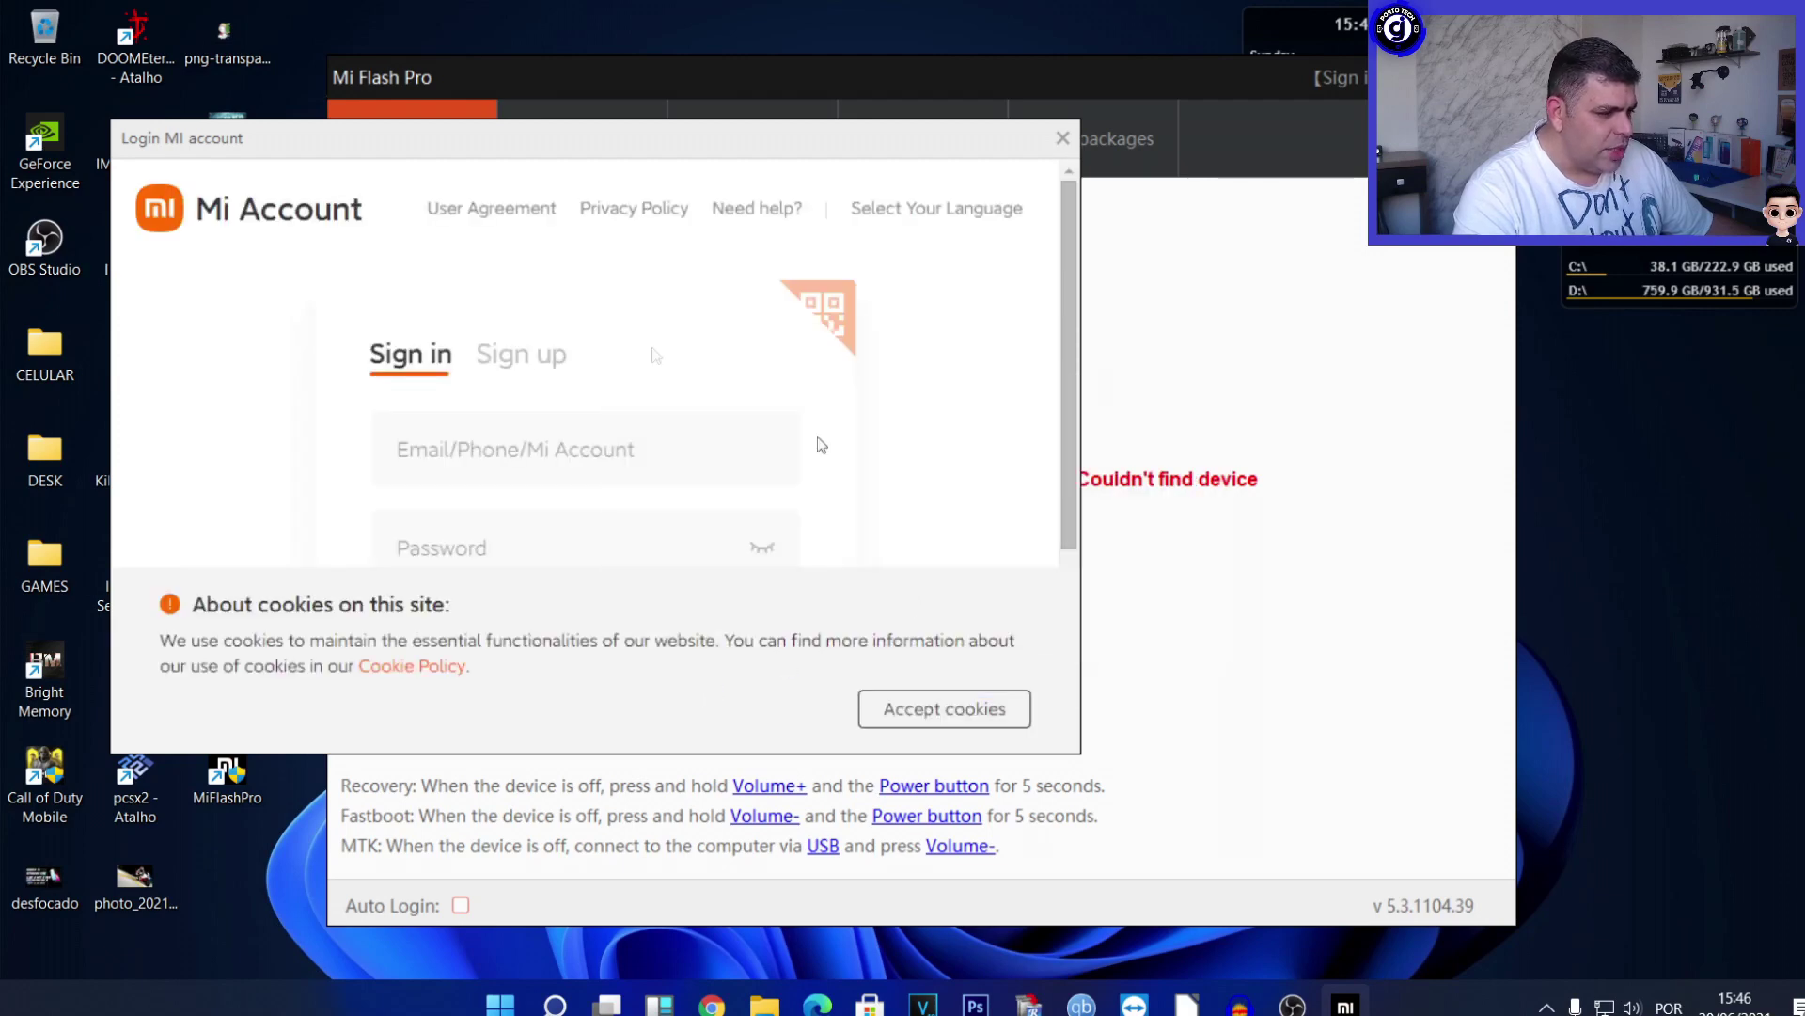
# Accept the cookies and sign in to the Mi account with auto login enabled, then close the login window.
pyautogui.click(494, 434)
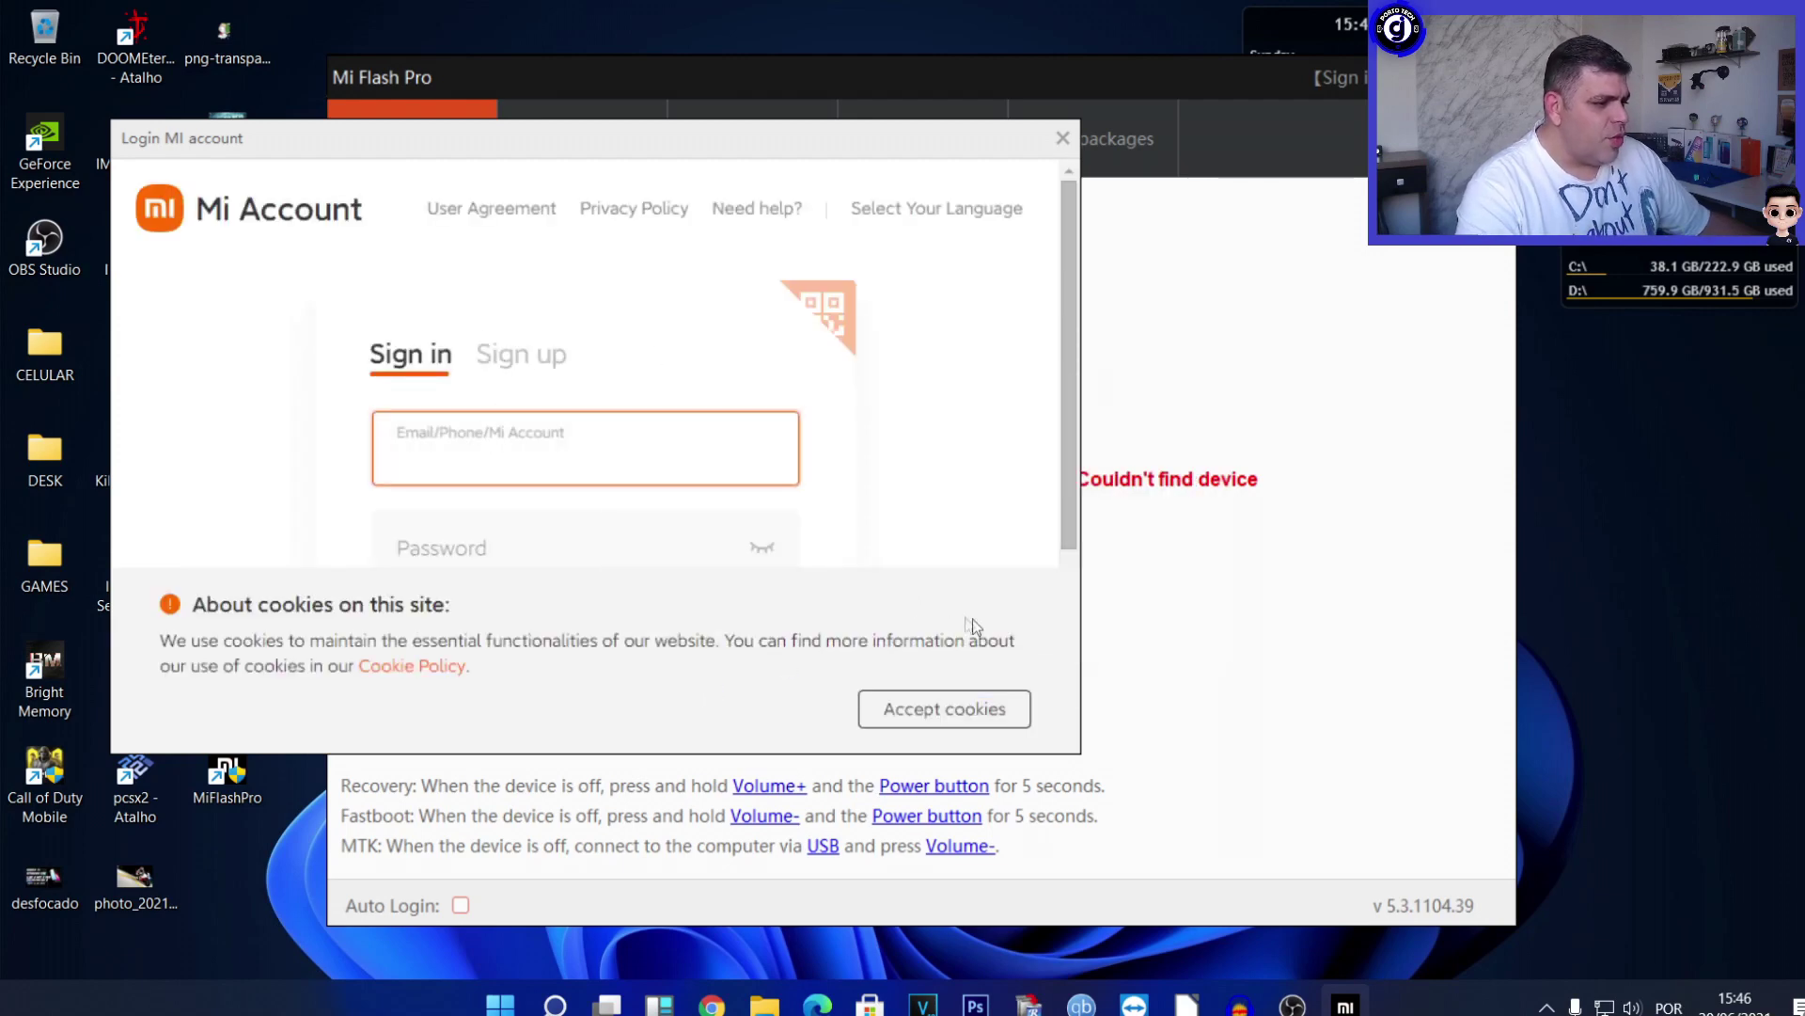
pyautogui.click(937, 711)
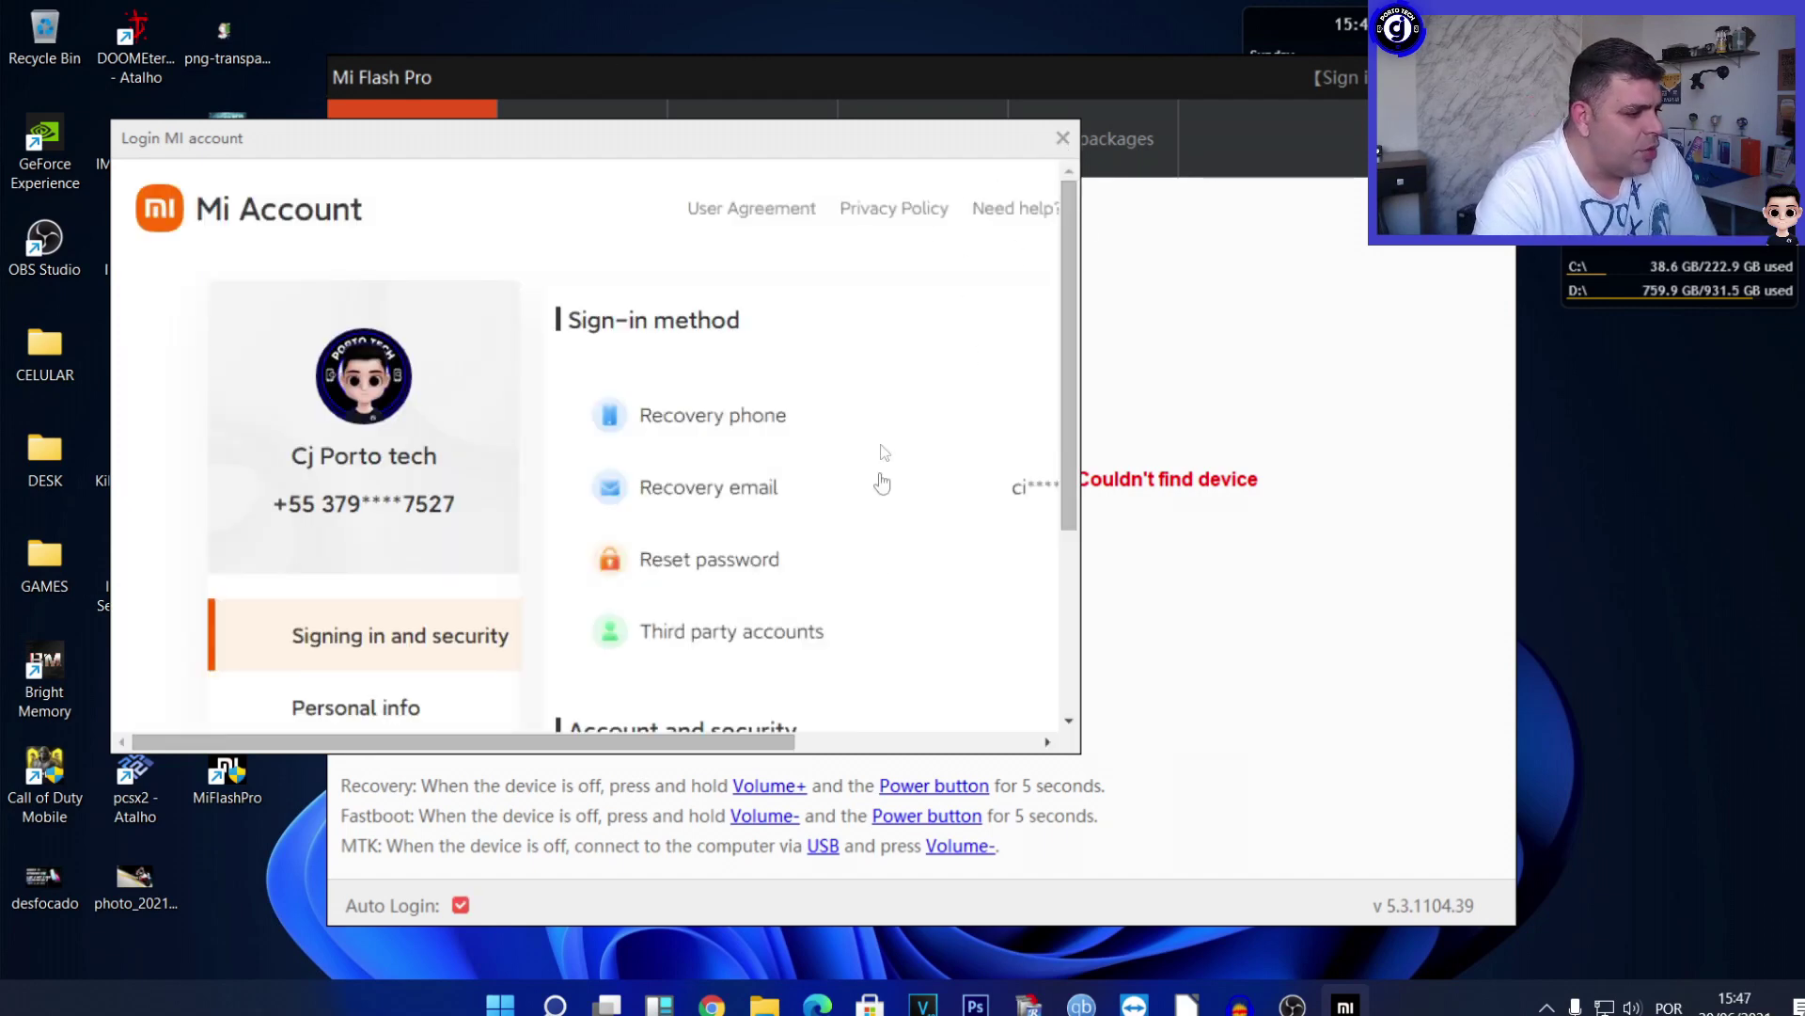
pyautogui.scroll(-3, 886, 461)
pyautogui.click(1062, 137)
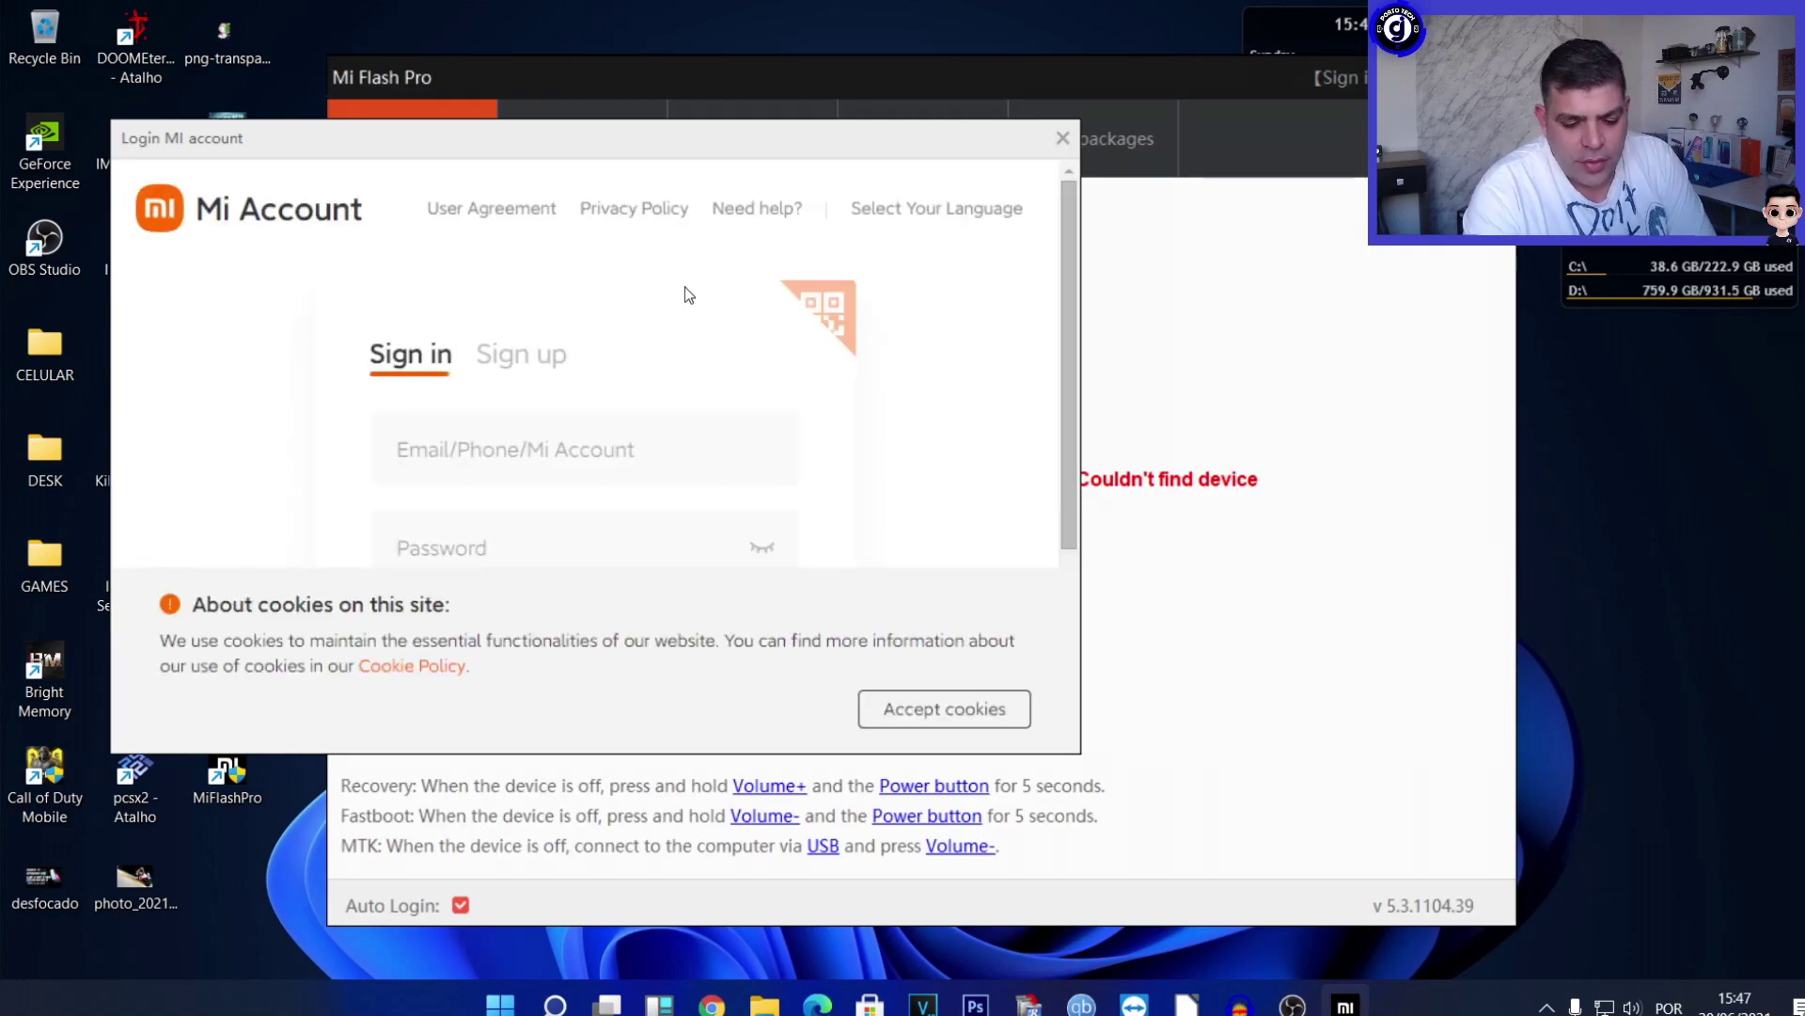
# Accept the cookies again and sign in to the Mi account, moving the login window clear of the Mi Flash Pro tabs.
pyautogui.click(901, 715)
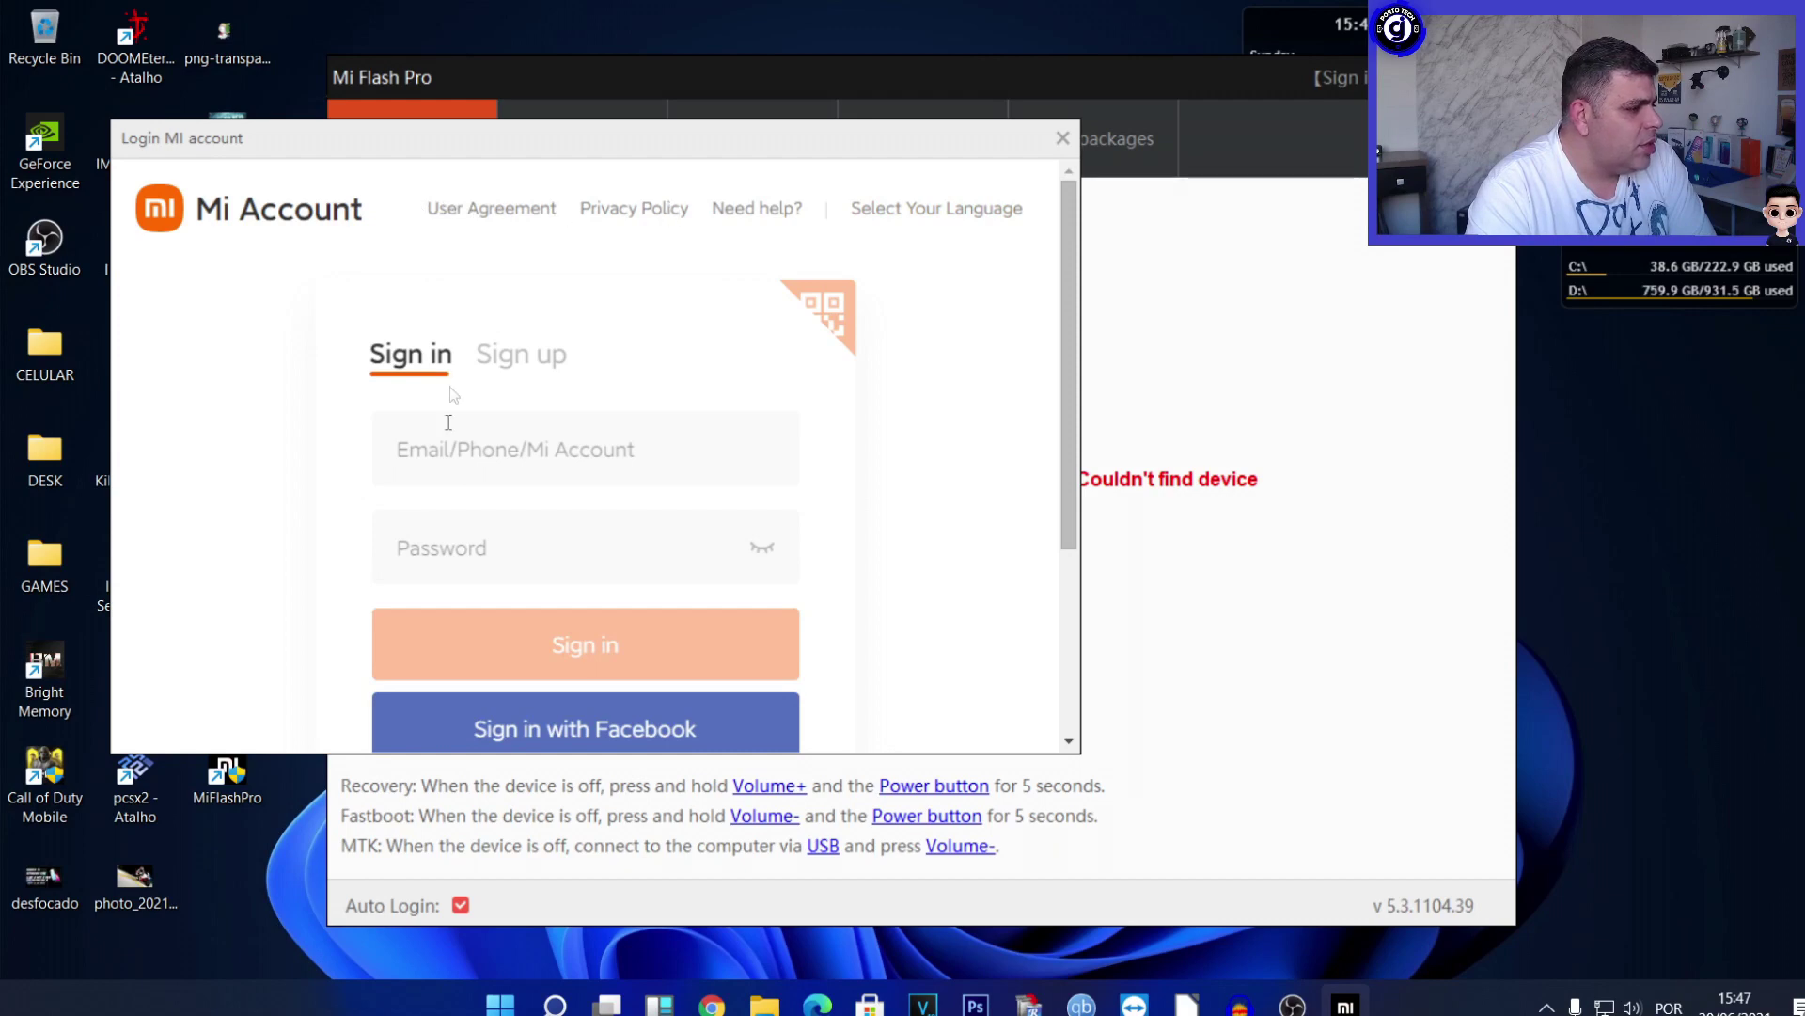
pyautogui.click(447, 468)
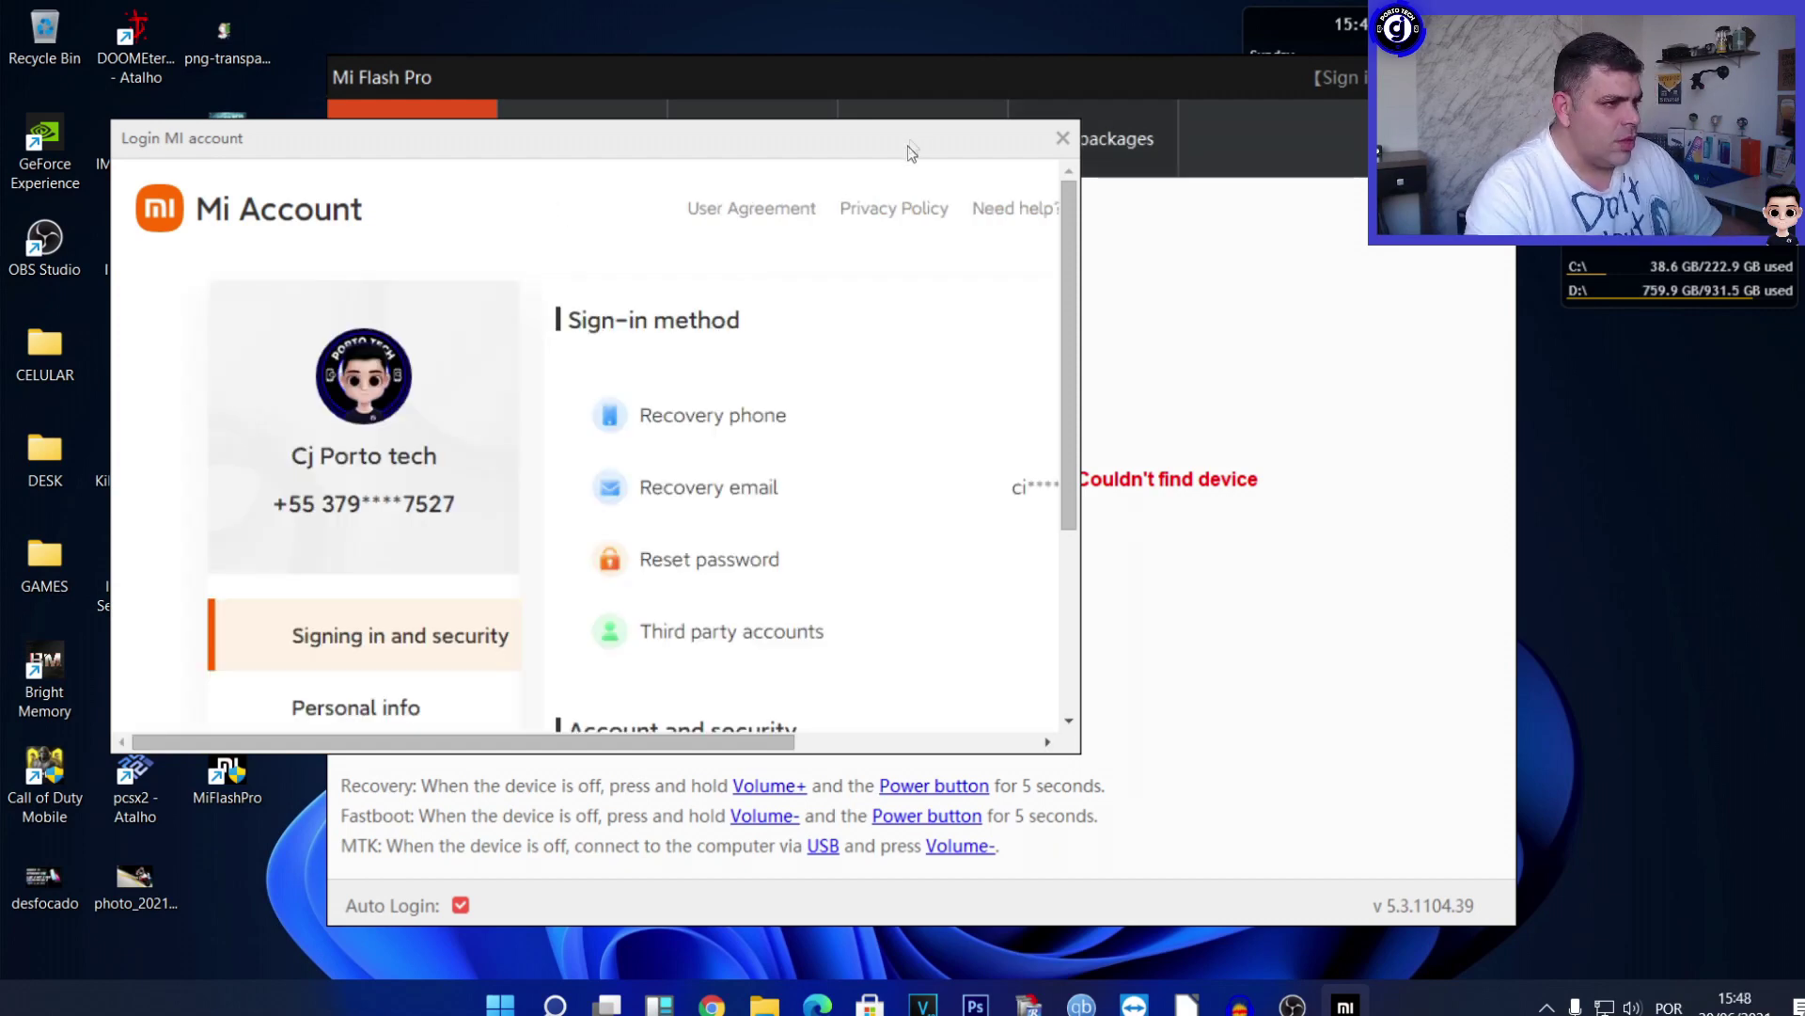
pyautogui.moveTo(879, 136); pyautogui.dragTo(951, 251)
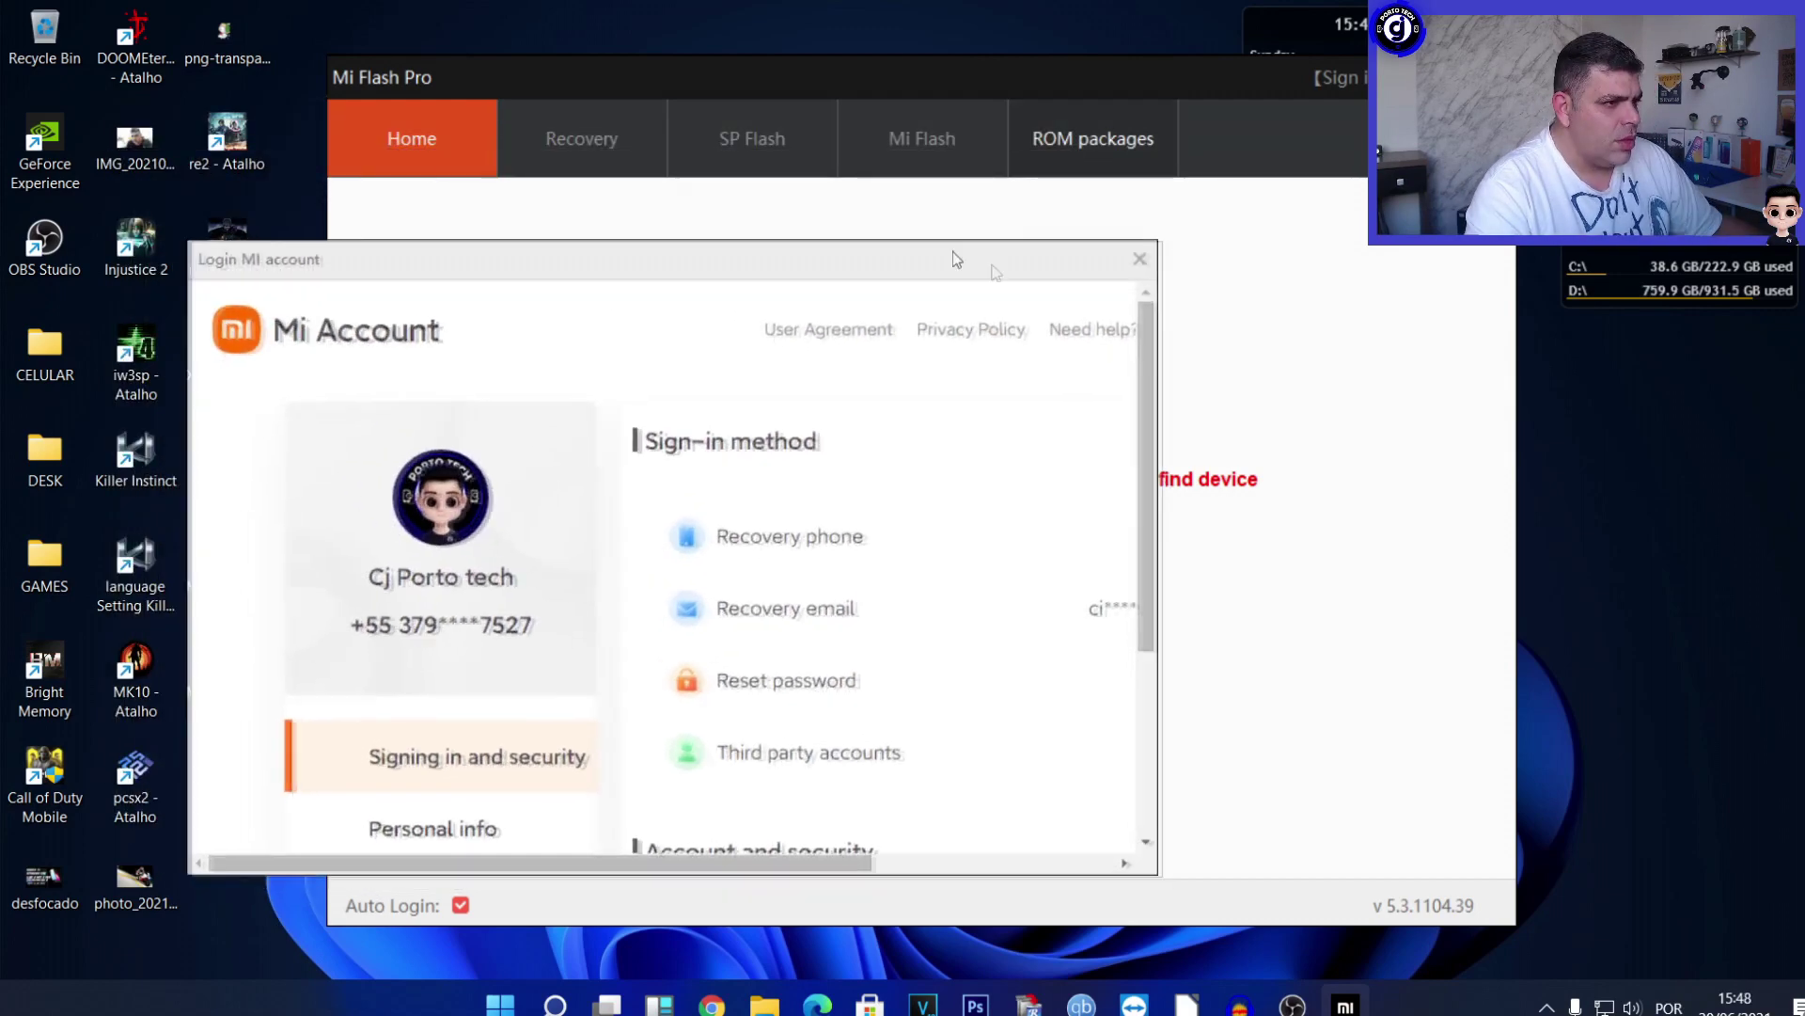
# Install the five listed drivers through the Mi Flash tool, and close the tool and the Mi account login window.
pyautogui.click(912, 163)
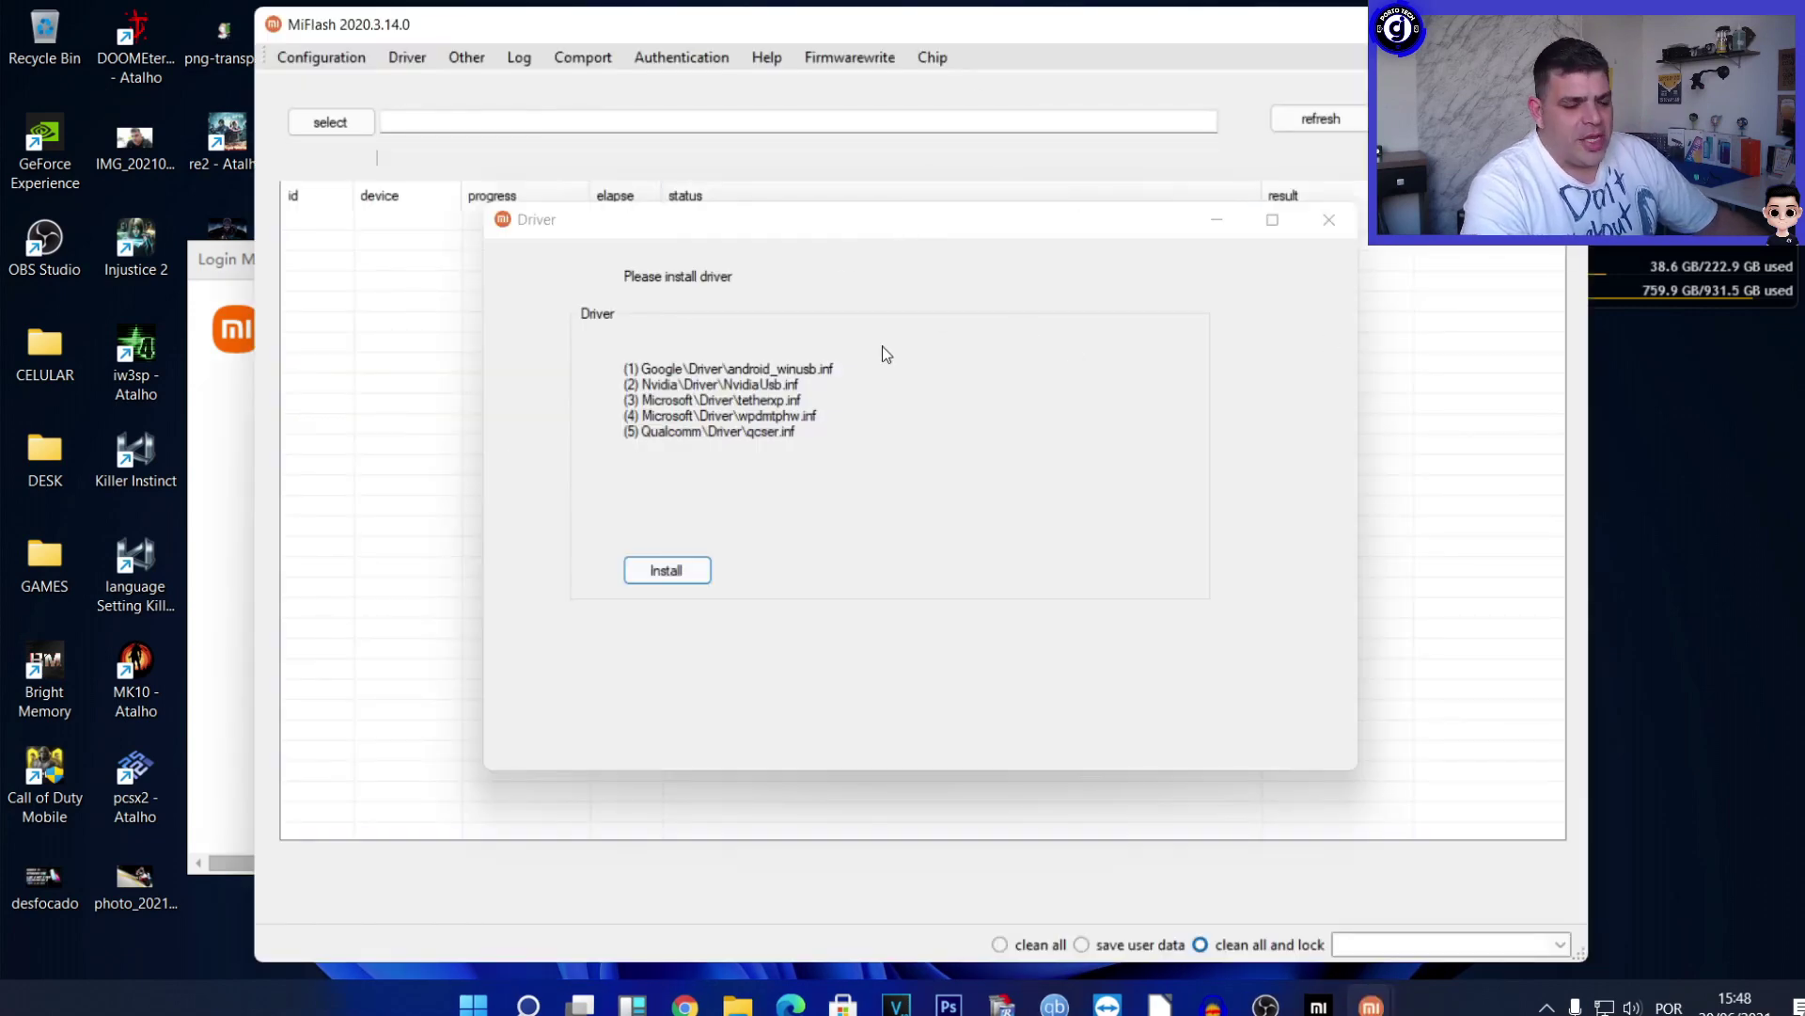
pyautogui.click(673, 581)
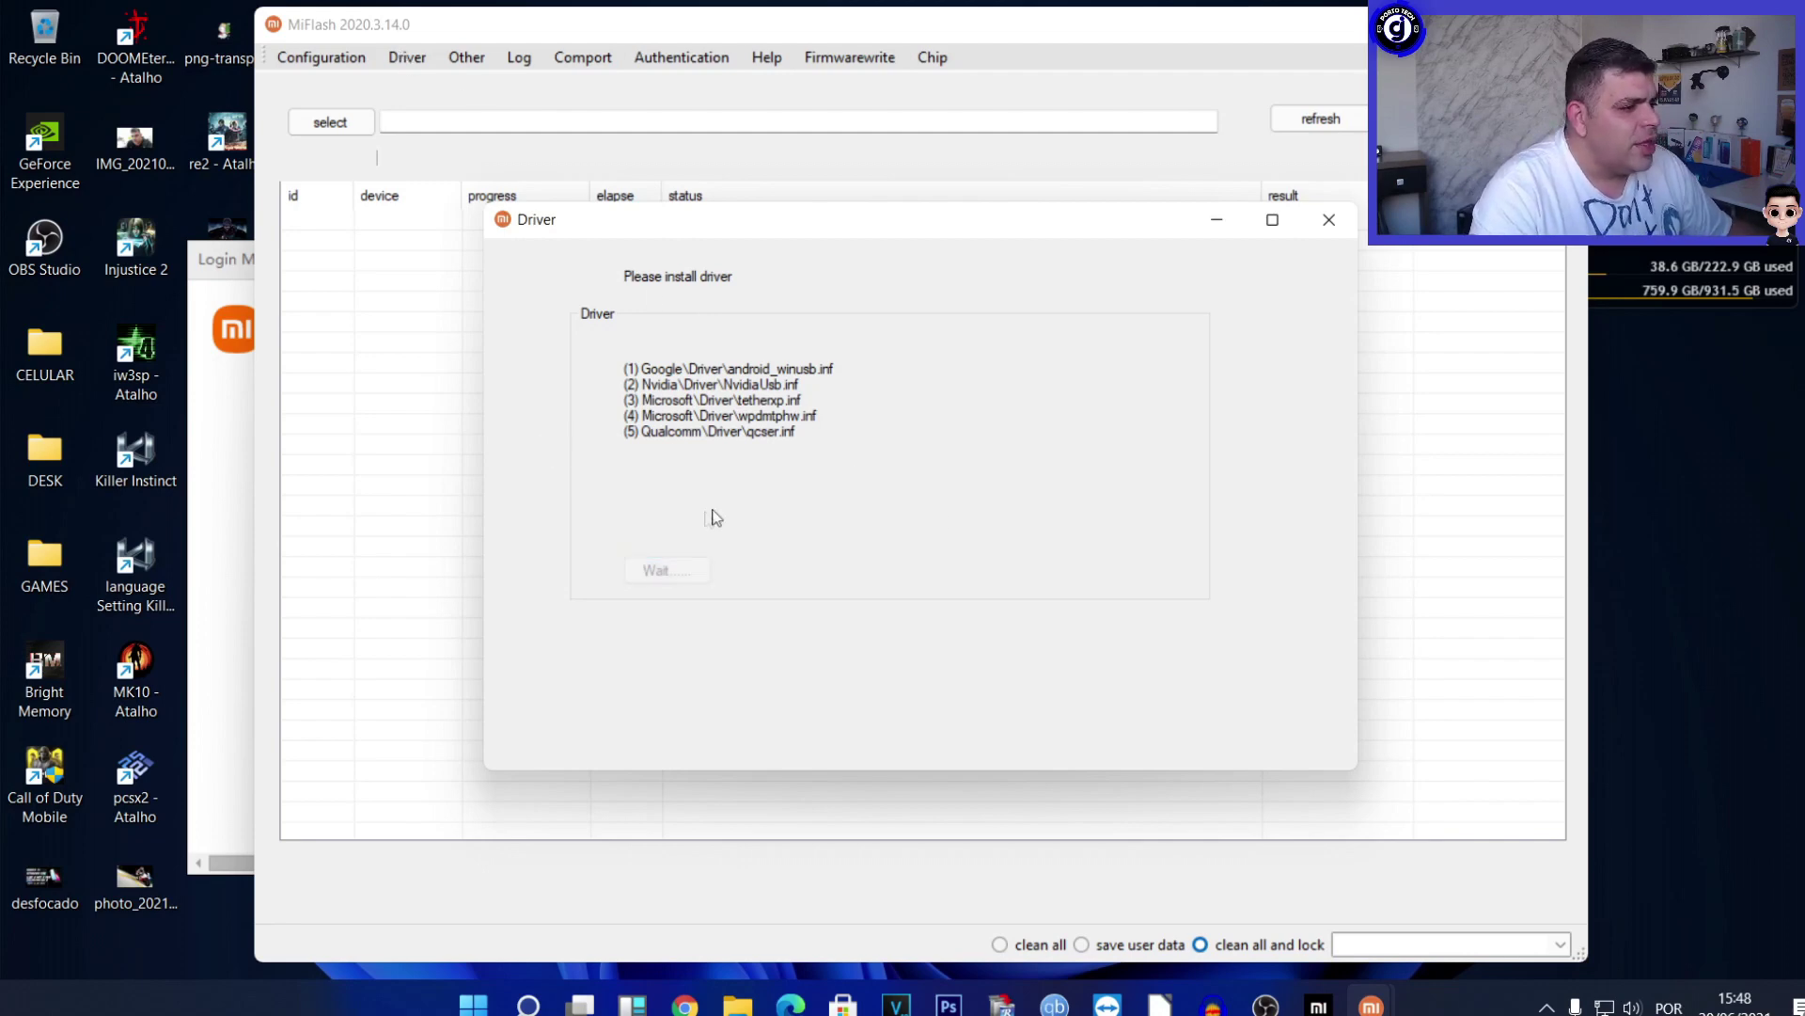
pyautogui.click(950, 572)
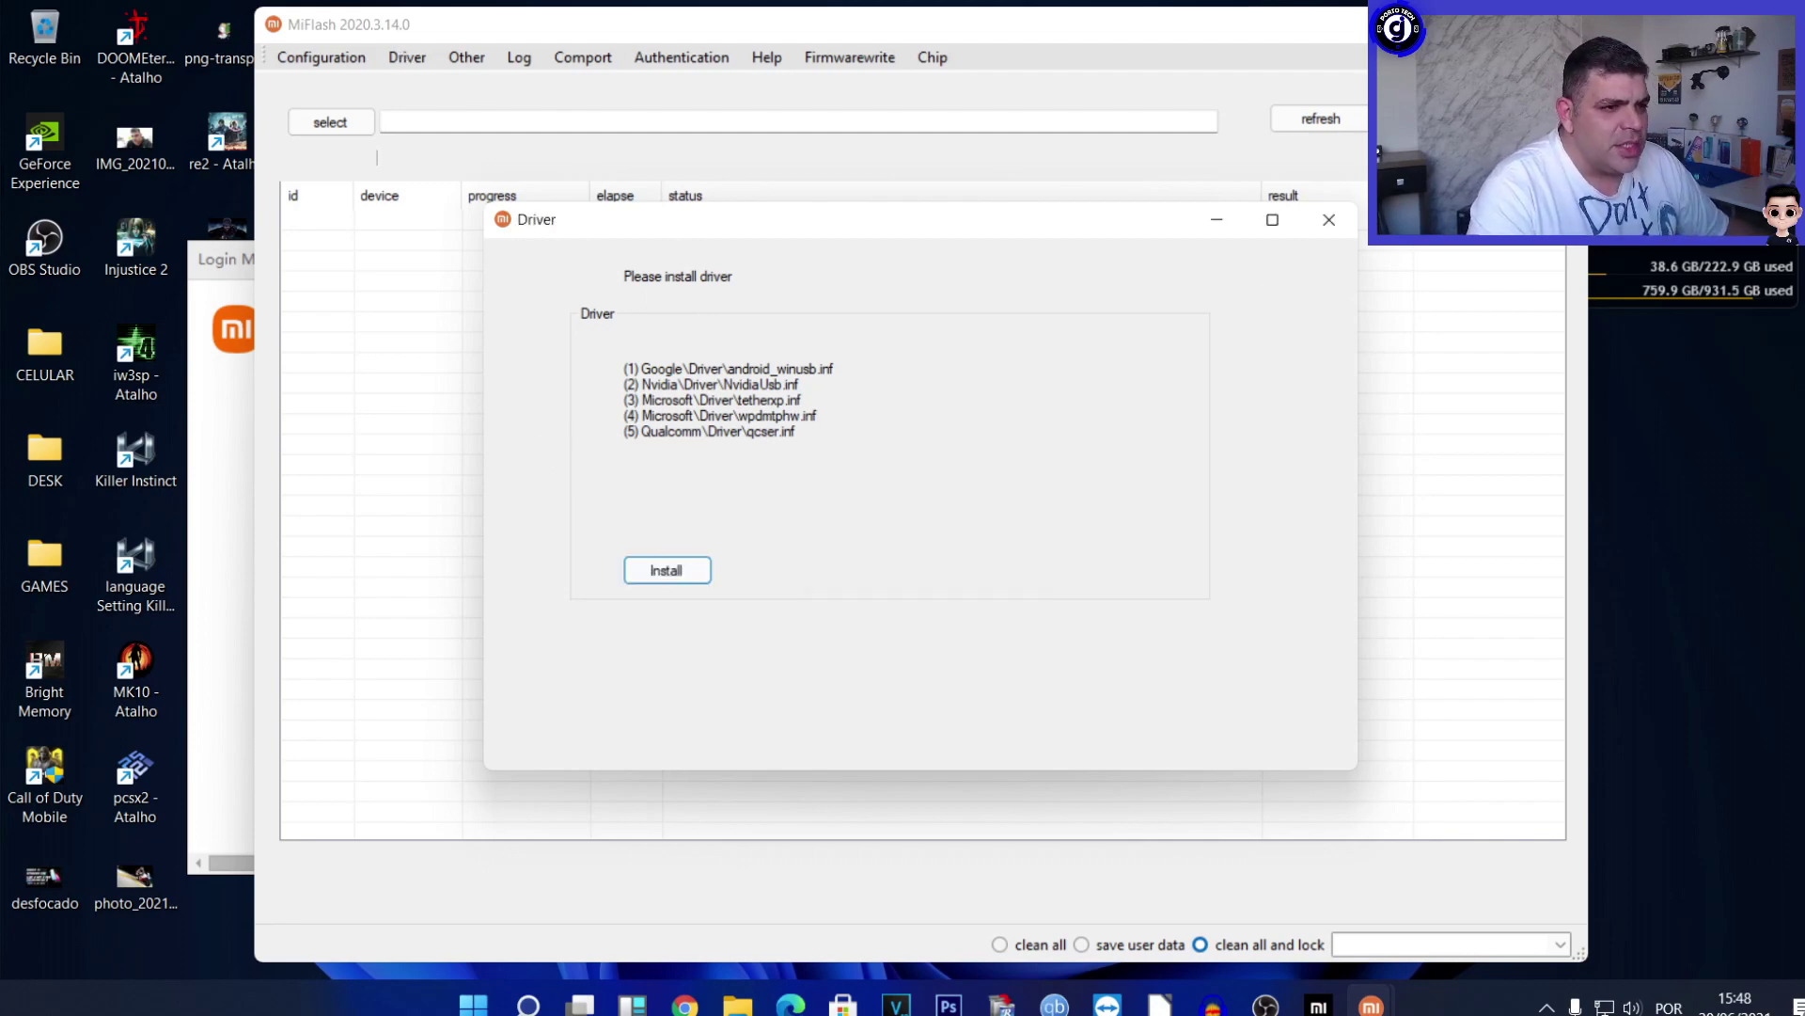
pyautogui.click(1337, 220)
pyautogui.click(1565, 23)
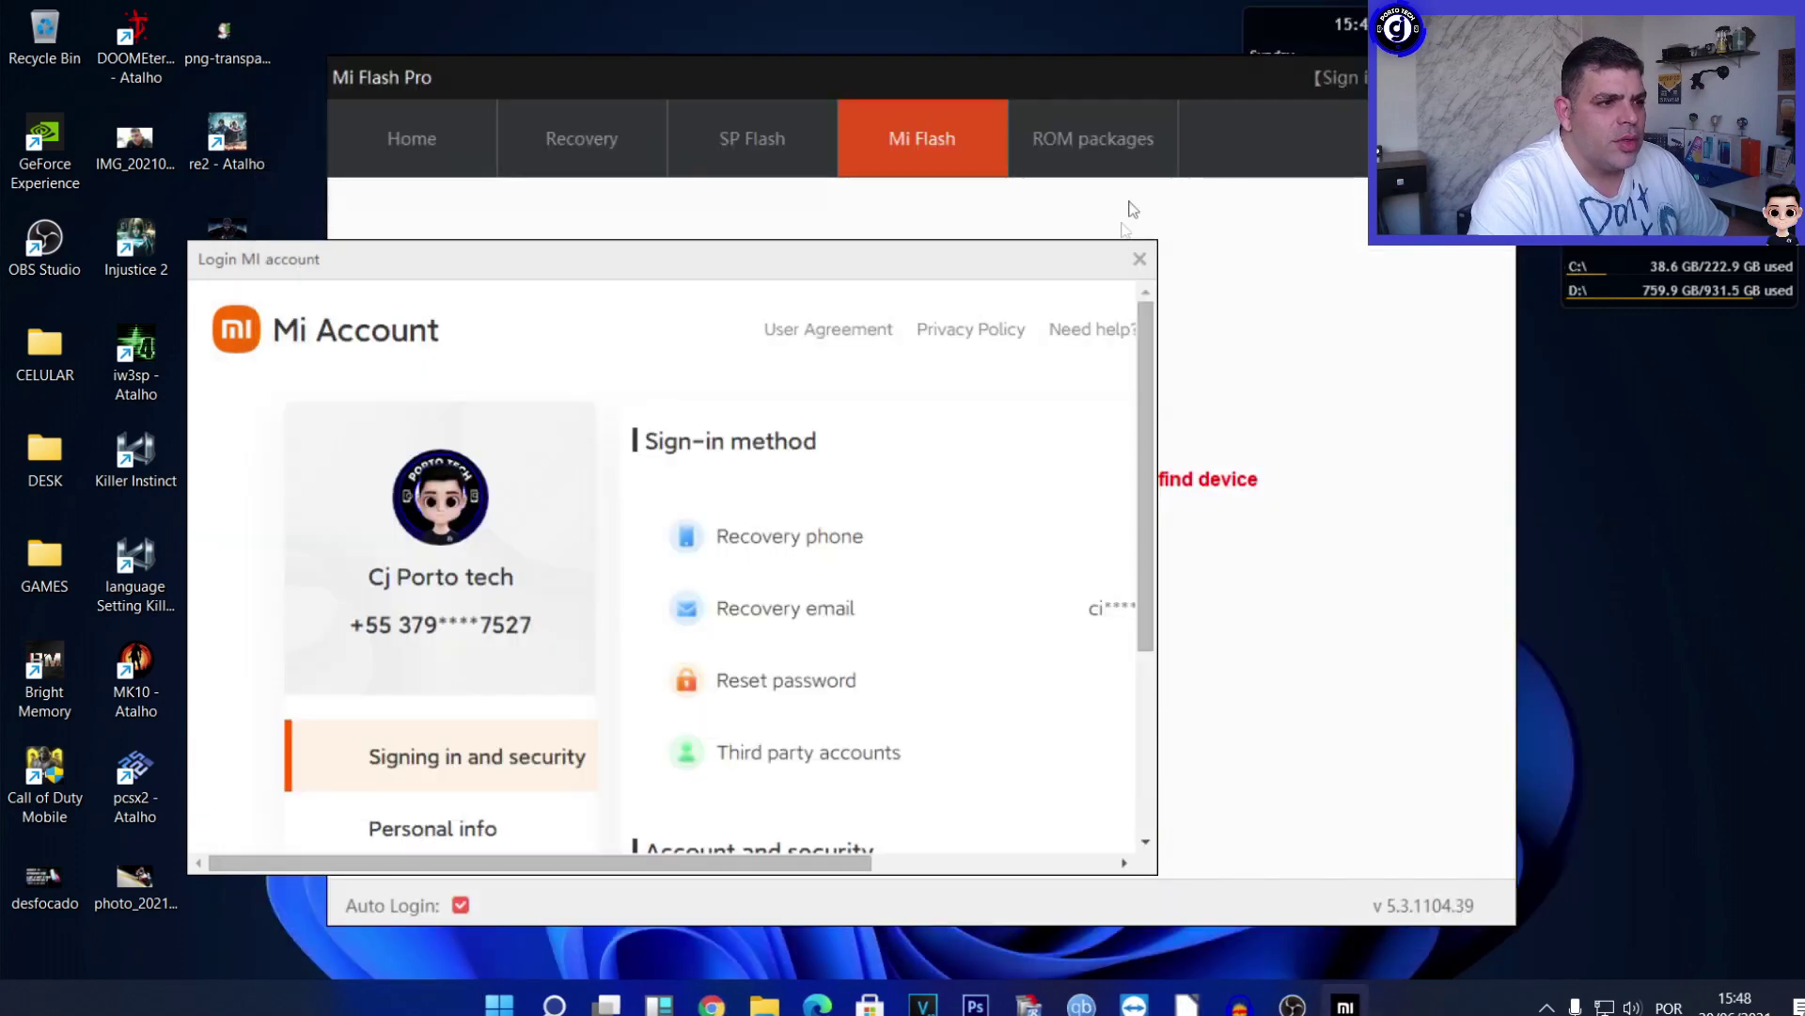
pyautogui.click(1139, 260)
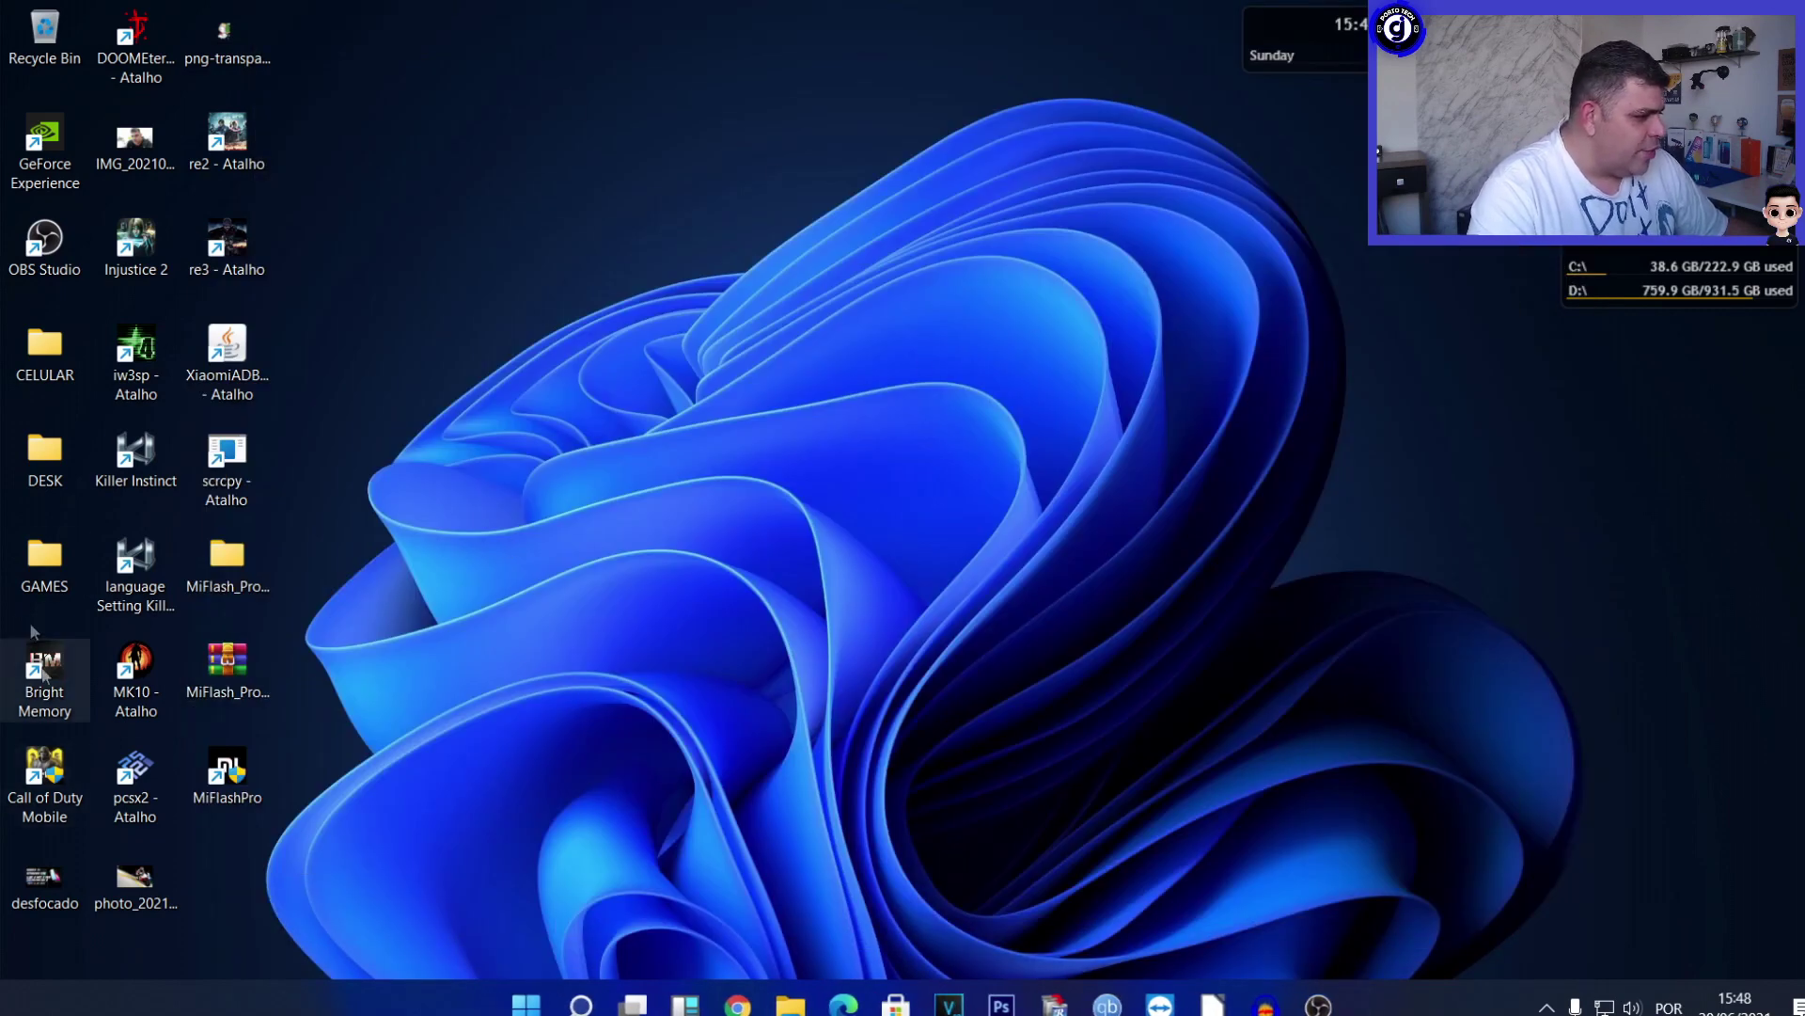
# Run the REDMI NOTE 8 TWRP shortcut from the GAMES folder to flash the phone's recovery, and close the console and folder.
pyautogui.doubleClick(39, 575)
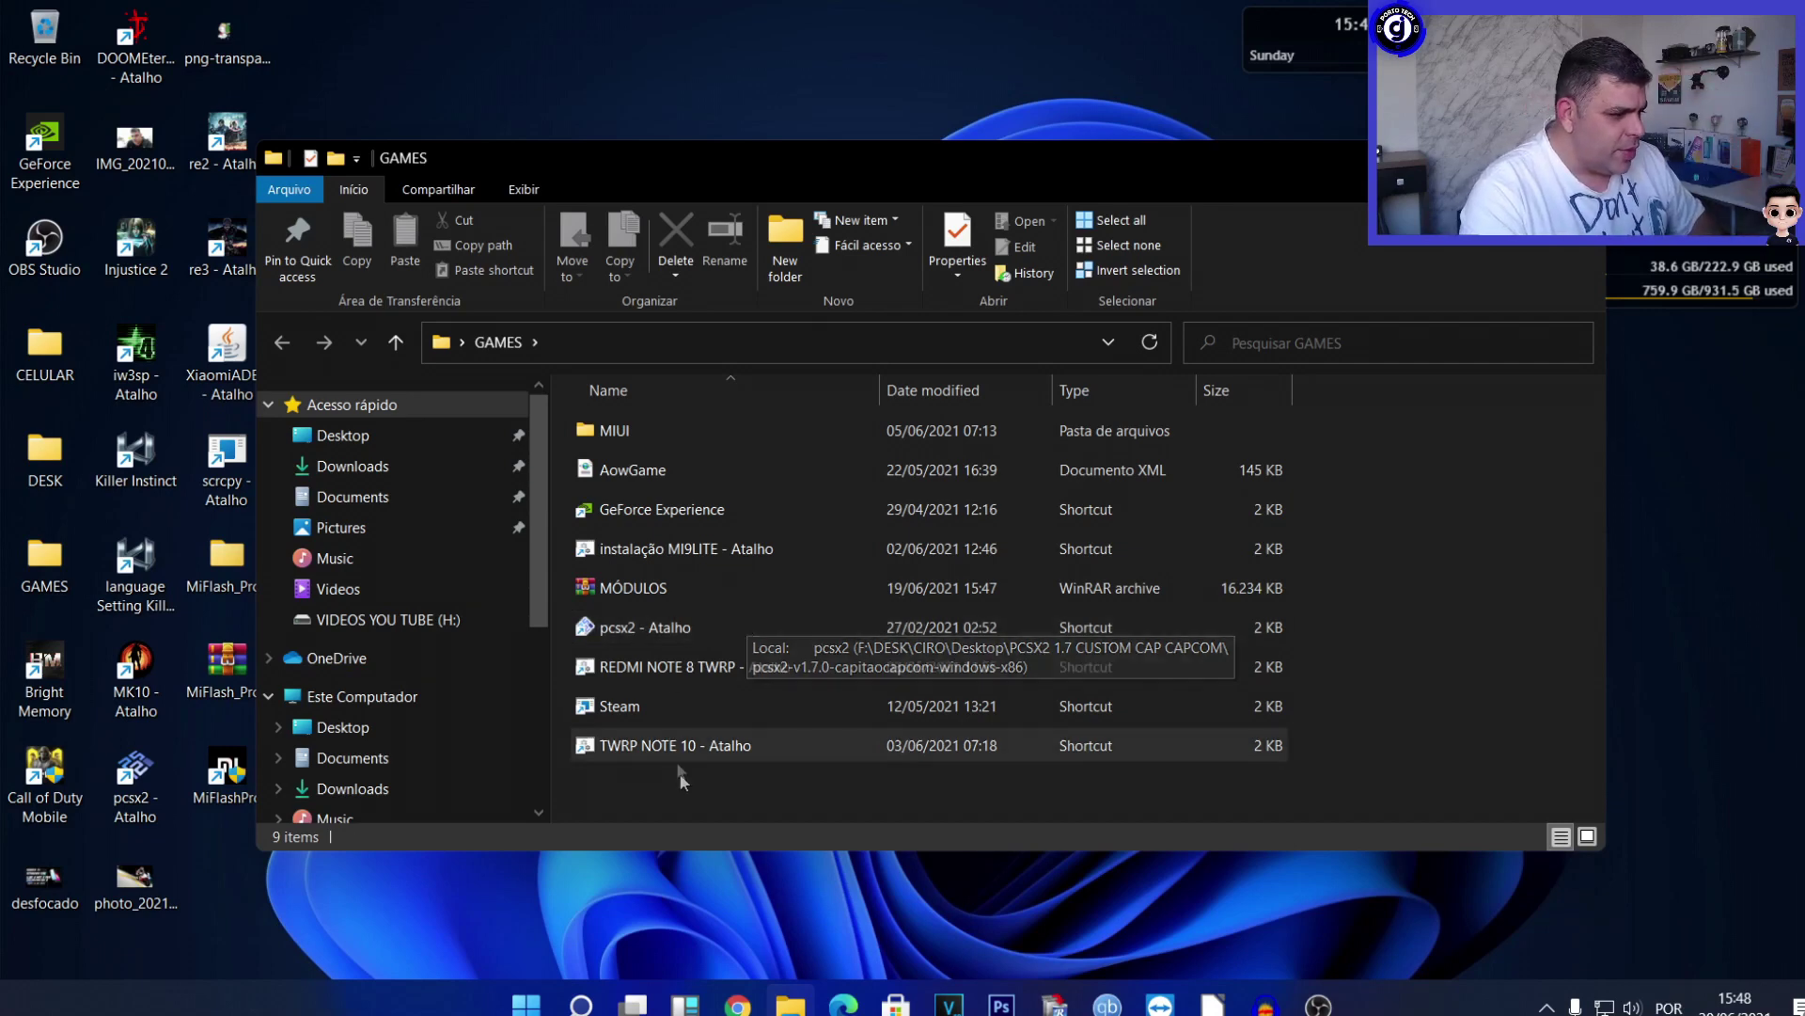
pyautogui.doubleClick(677, 673)
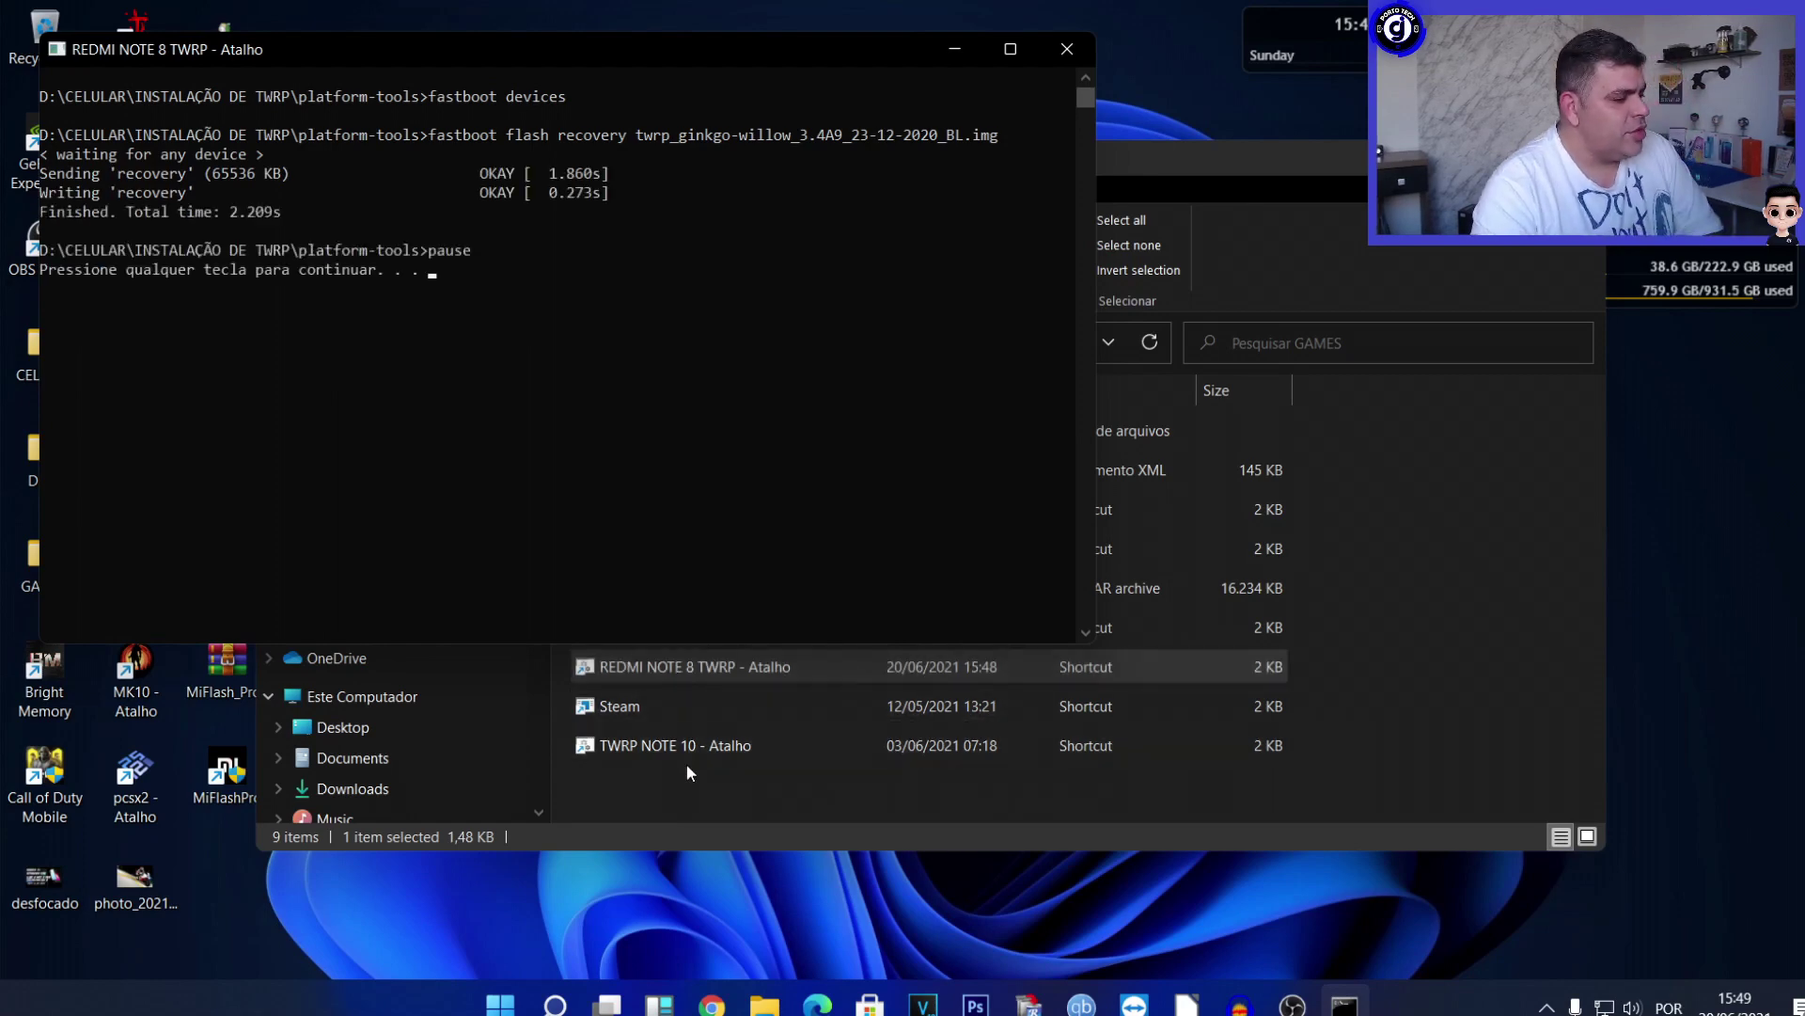
pyautogui.press('Return')
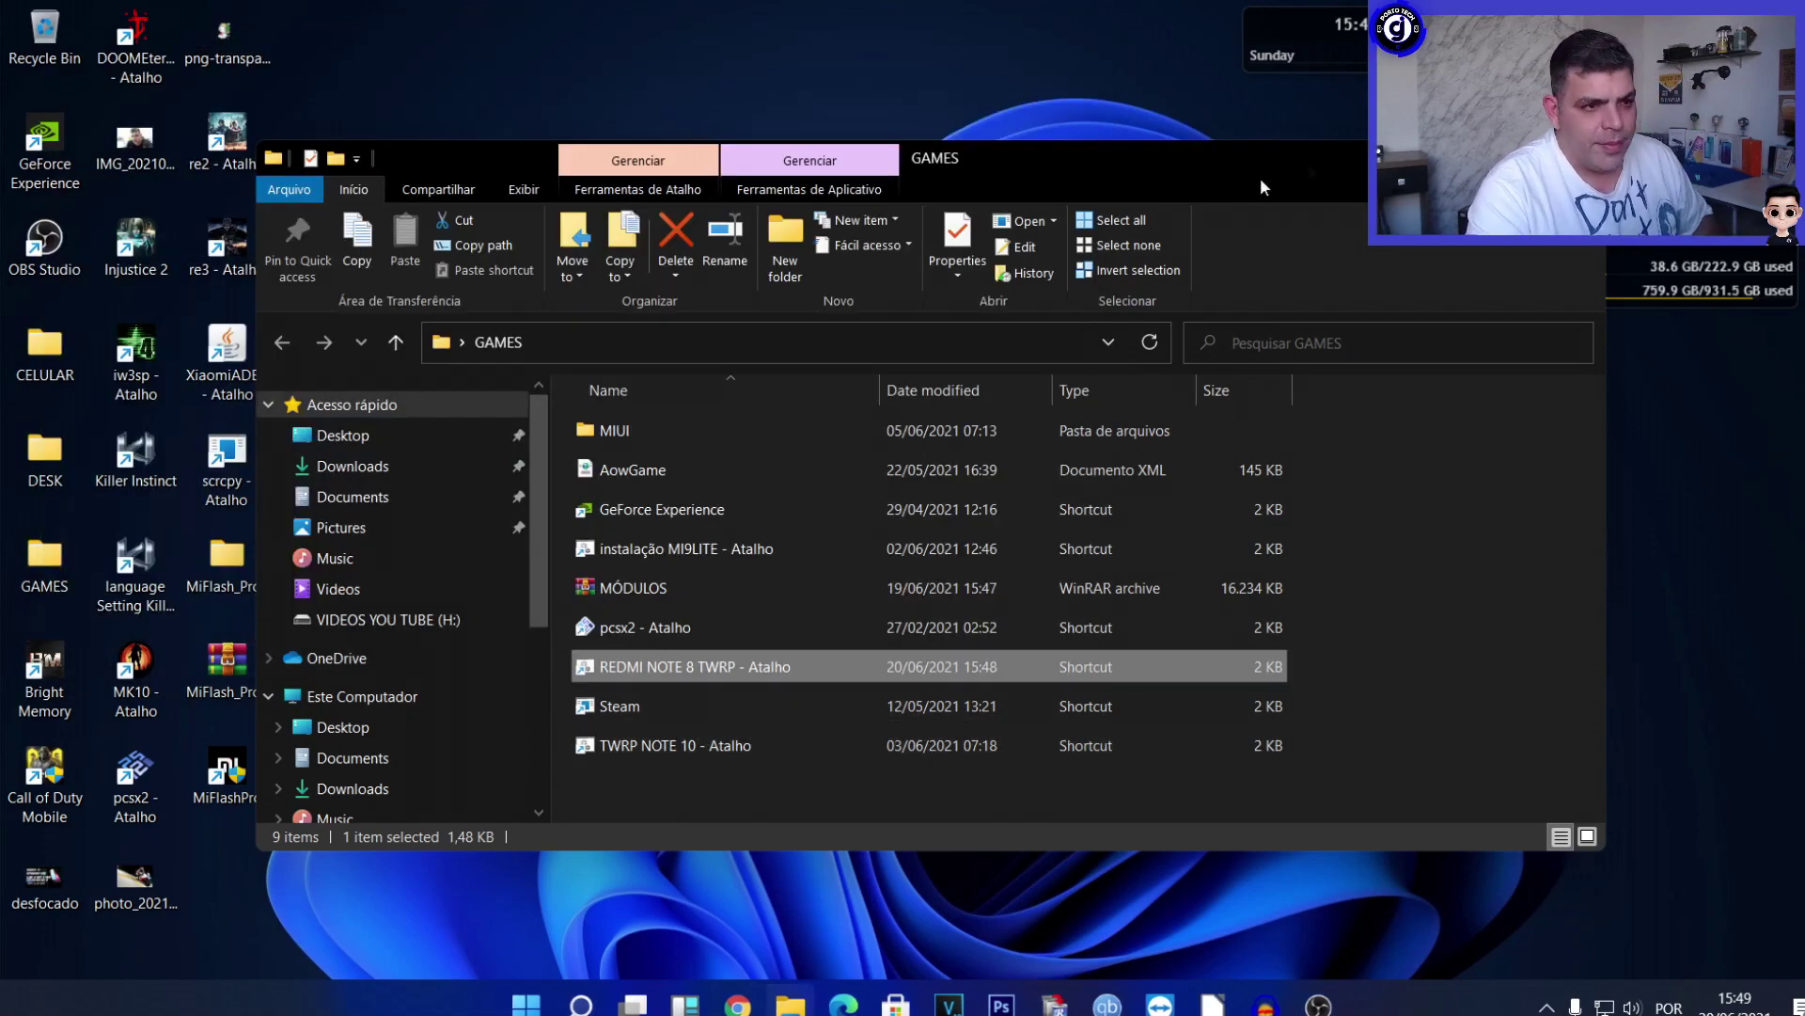
pyautogui.click(1580, 157)
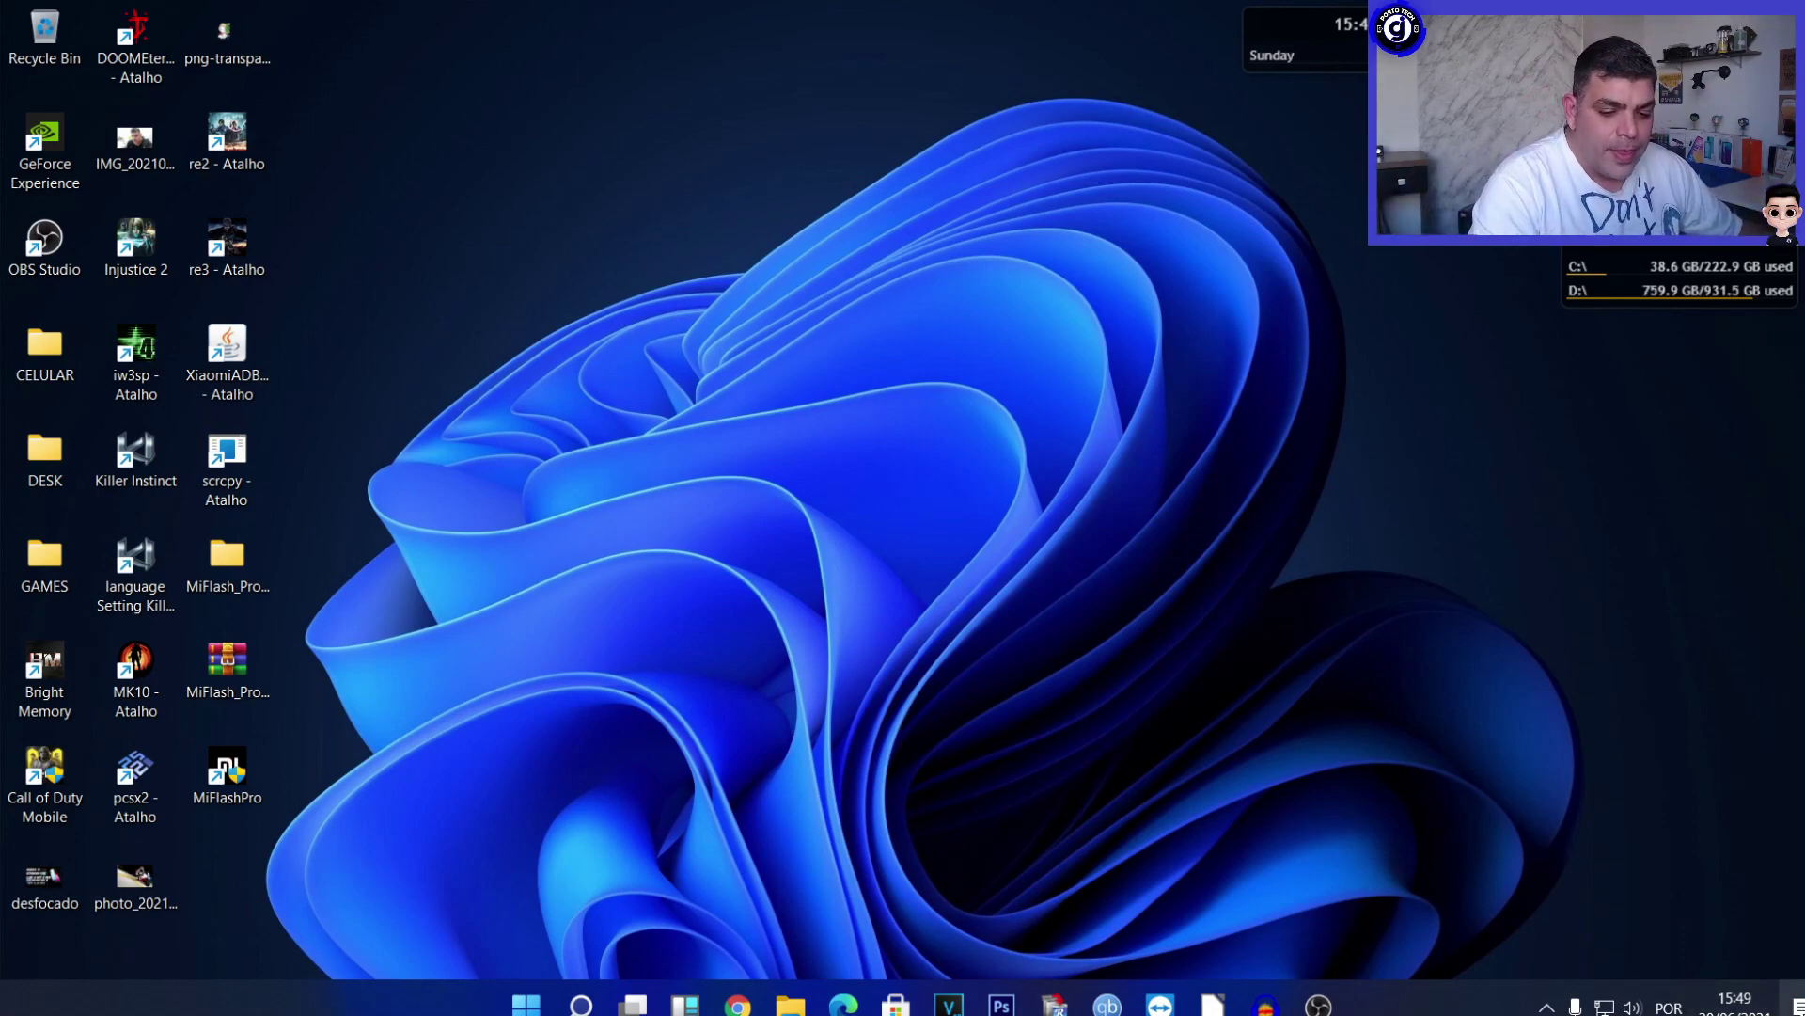
# View the action center's quick settings and the Windows Security overview, closing each one.
pyautogui.press('super+a')
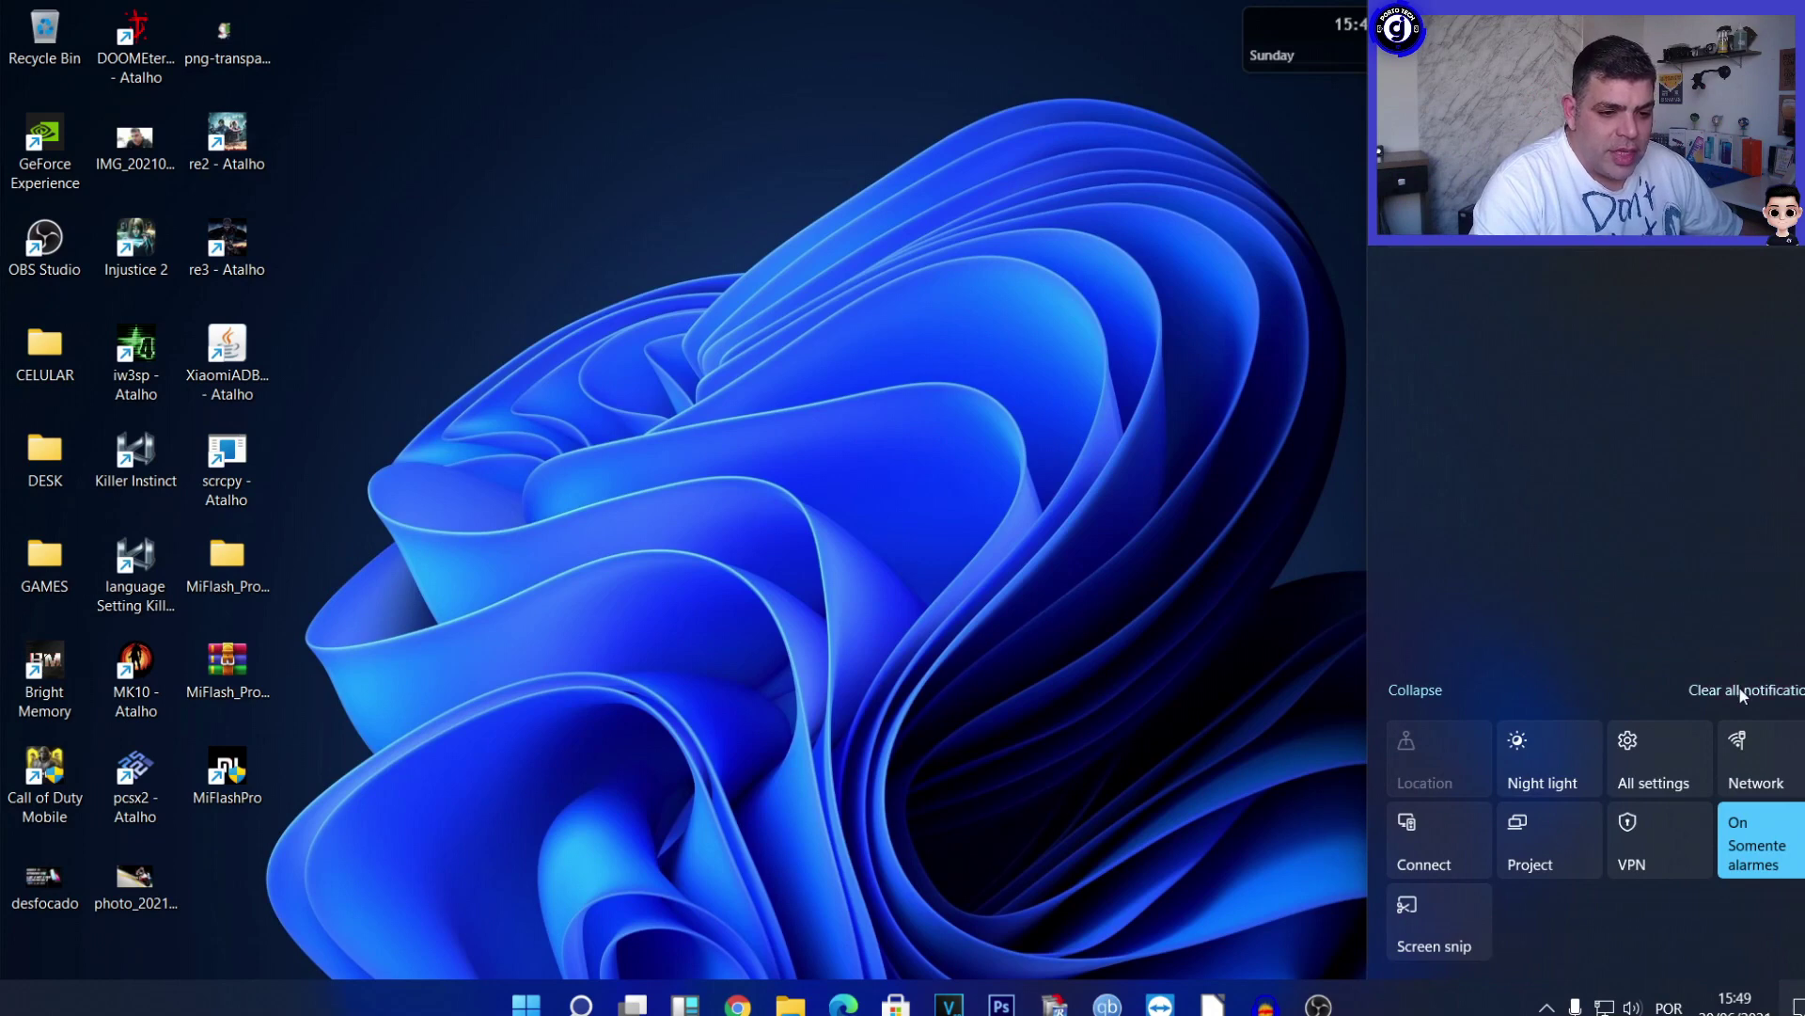
pyautogui.click(856, 508)
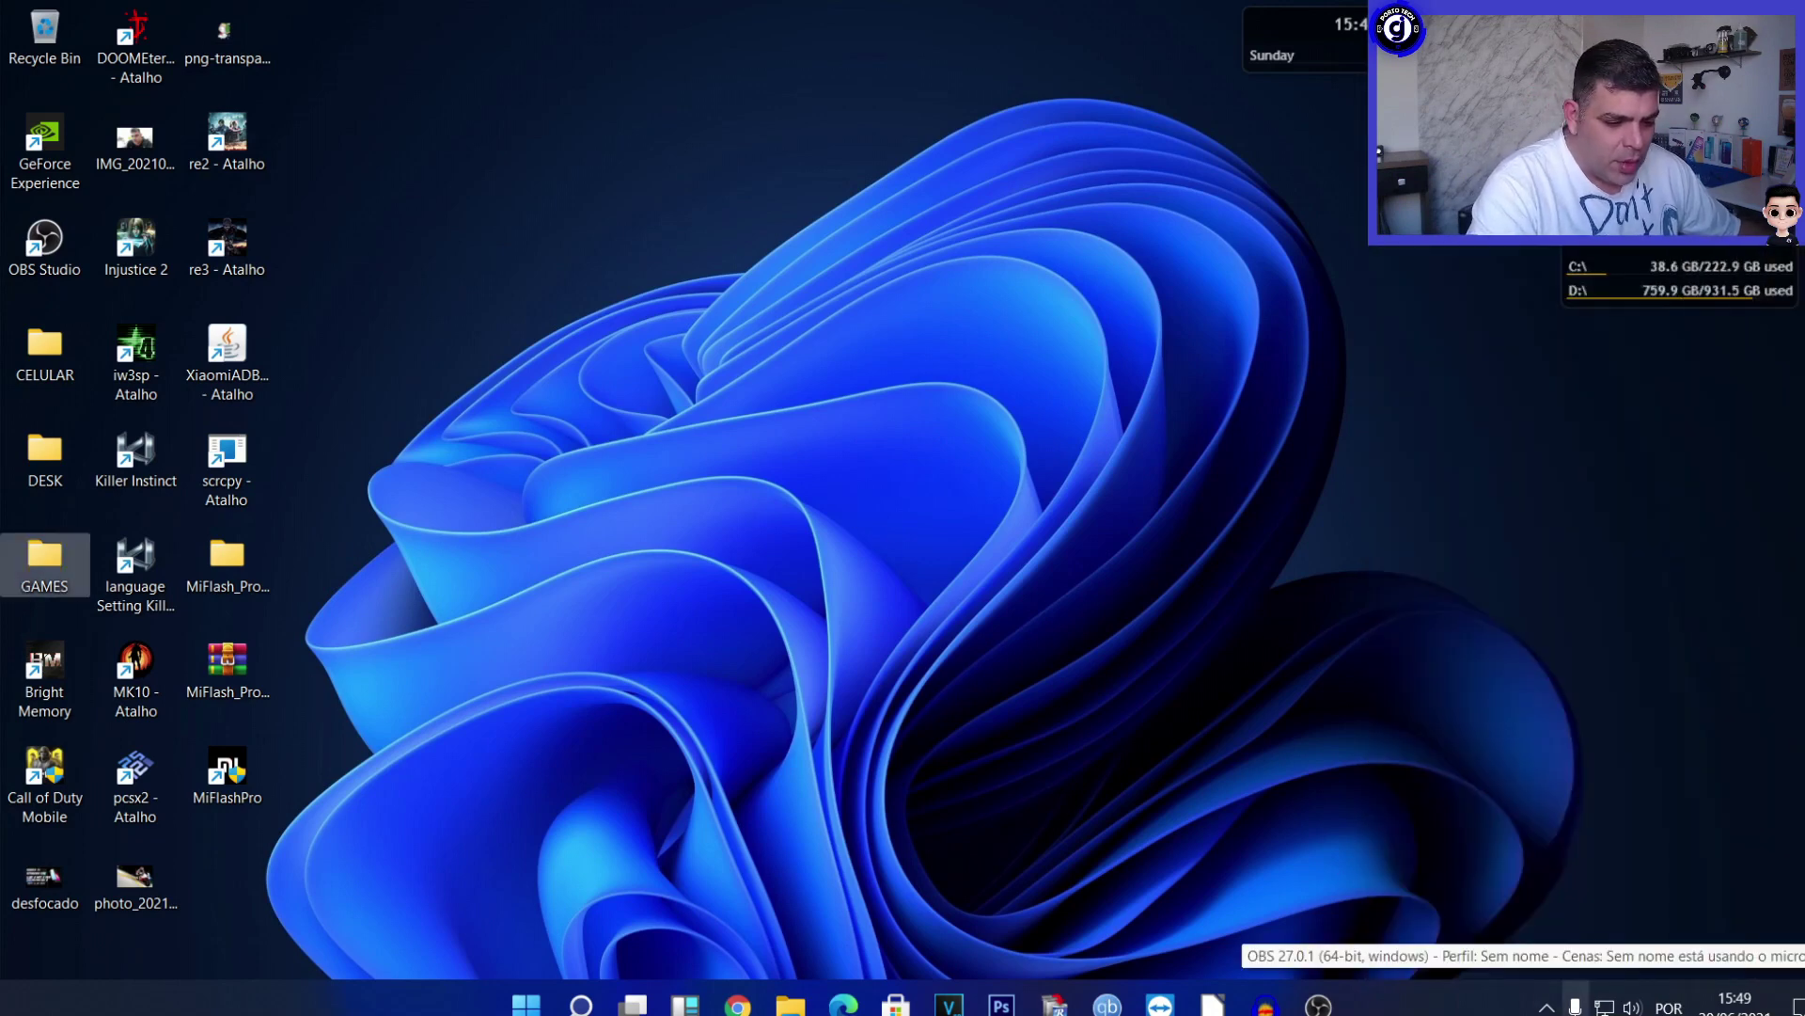
pyautogui.click(1546, 1006)
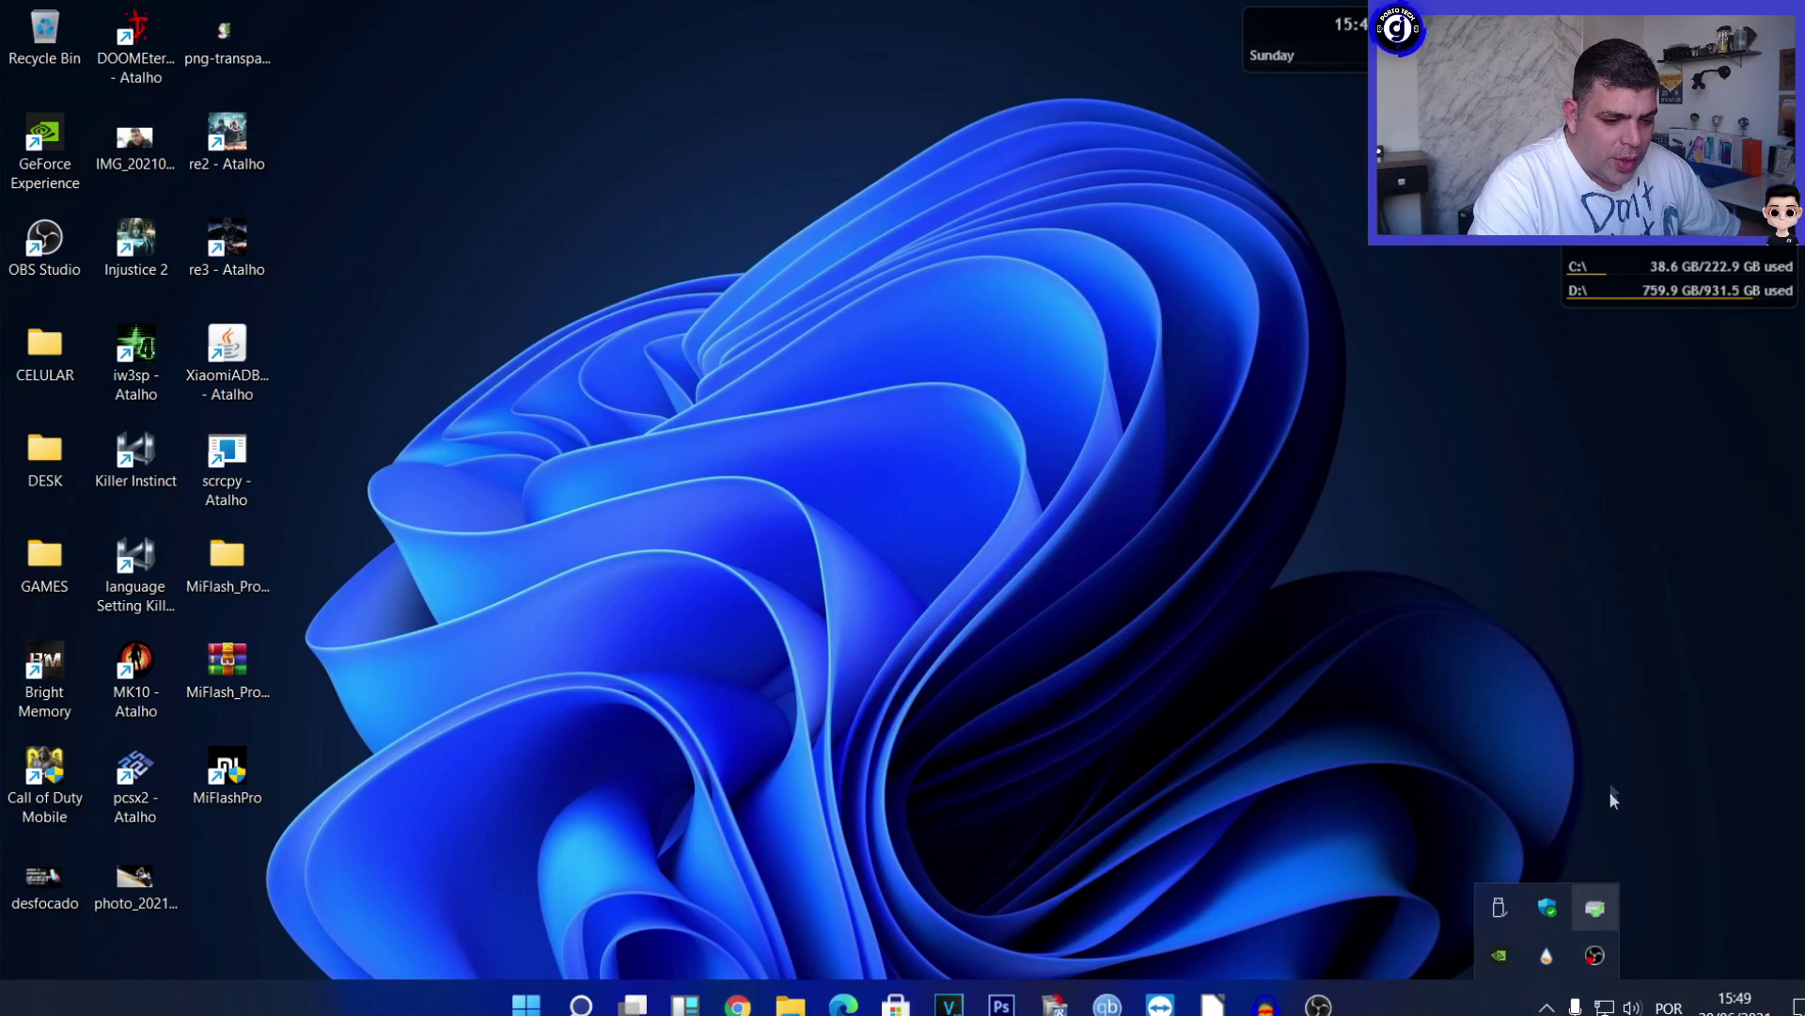
pyautogui.click(1549, 907)
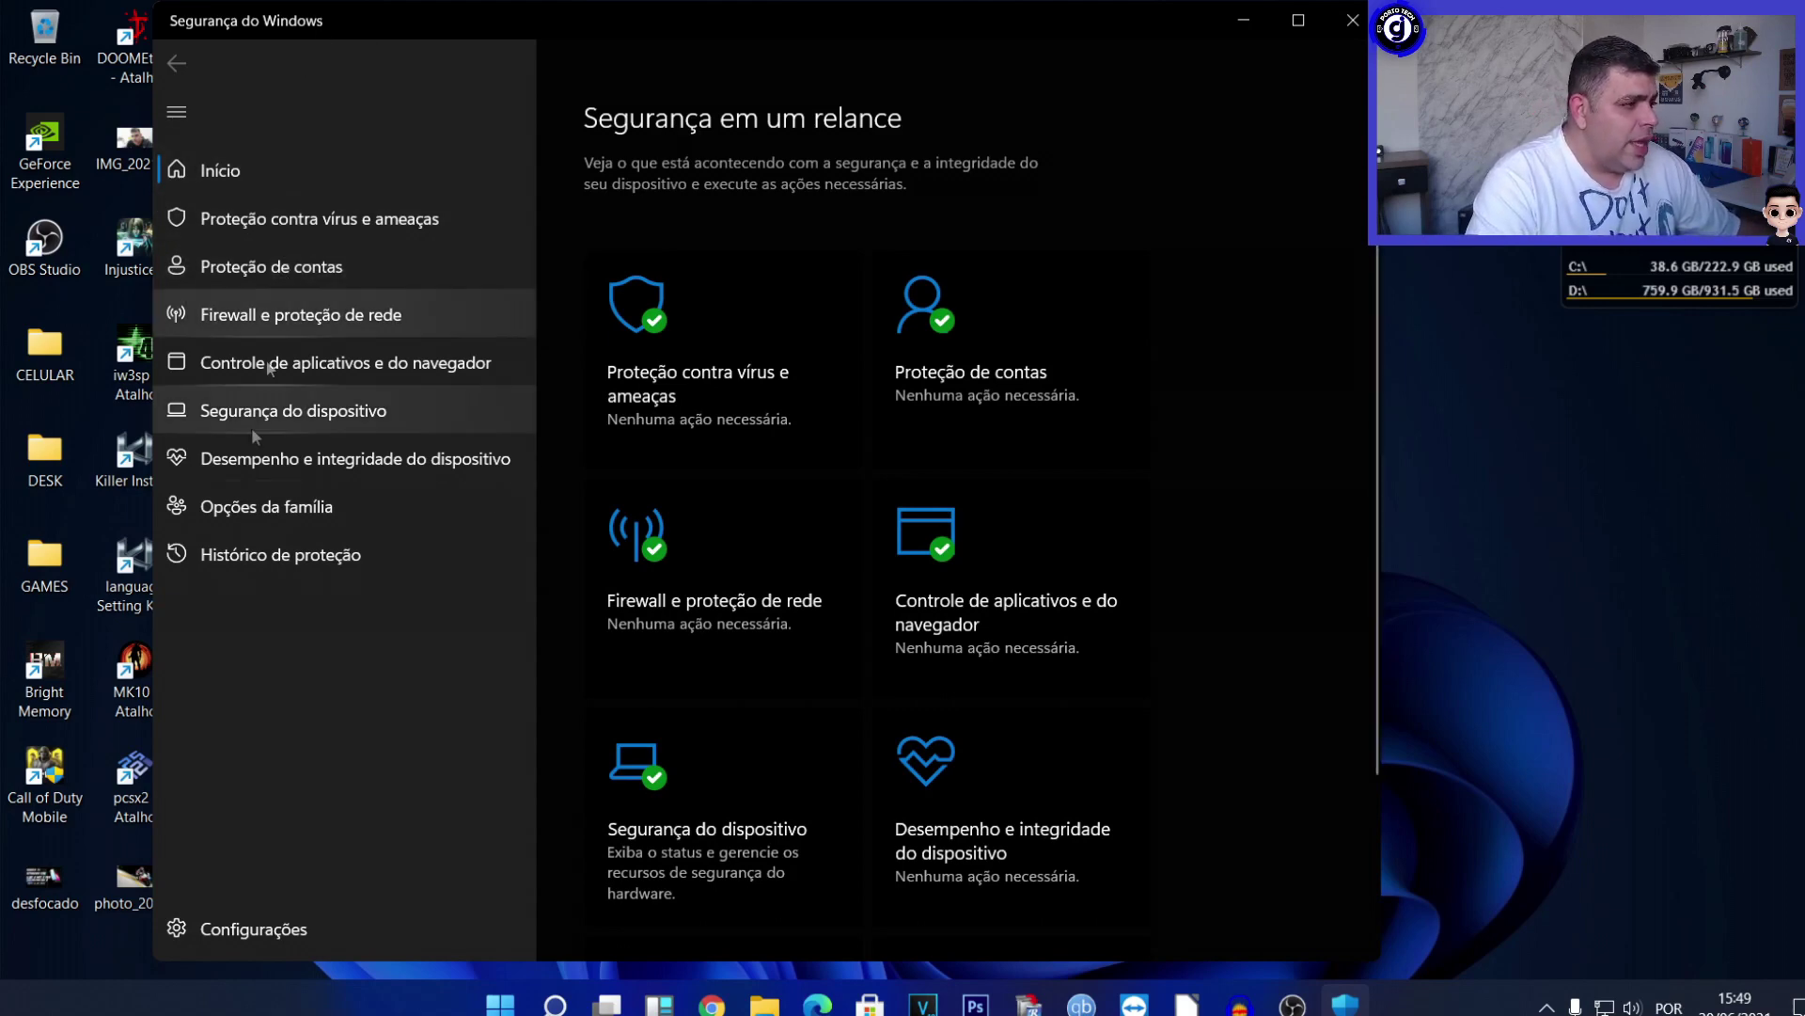
pyautogui.click(1353, 19)
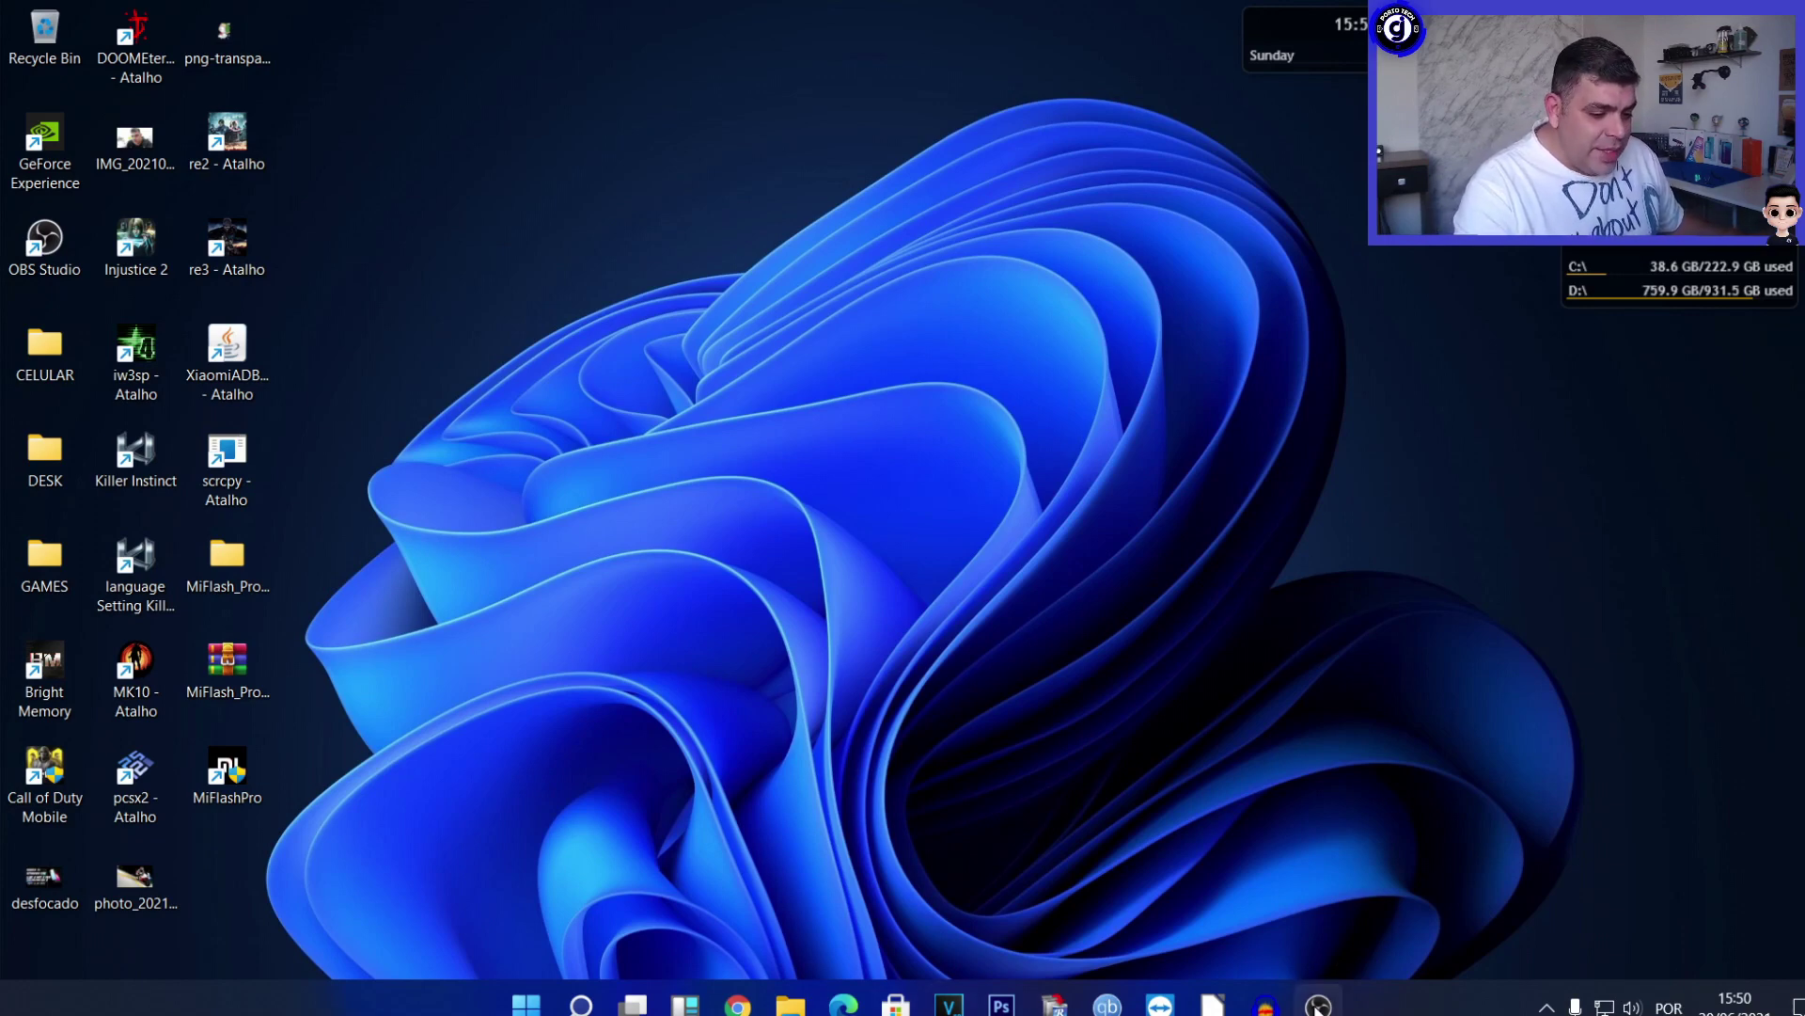
# Open File Explorer and snap it to the right half of the screen with OBS filling the left half.
pyautogui.click(788, 1002)
pyautogui.moveTo(849, 149); pyautogui.dragTo(615, 28)
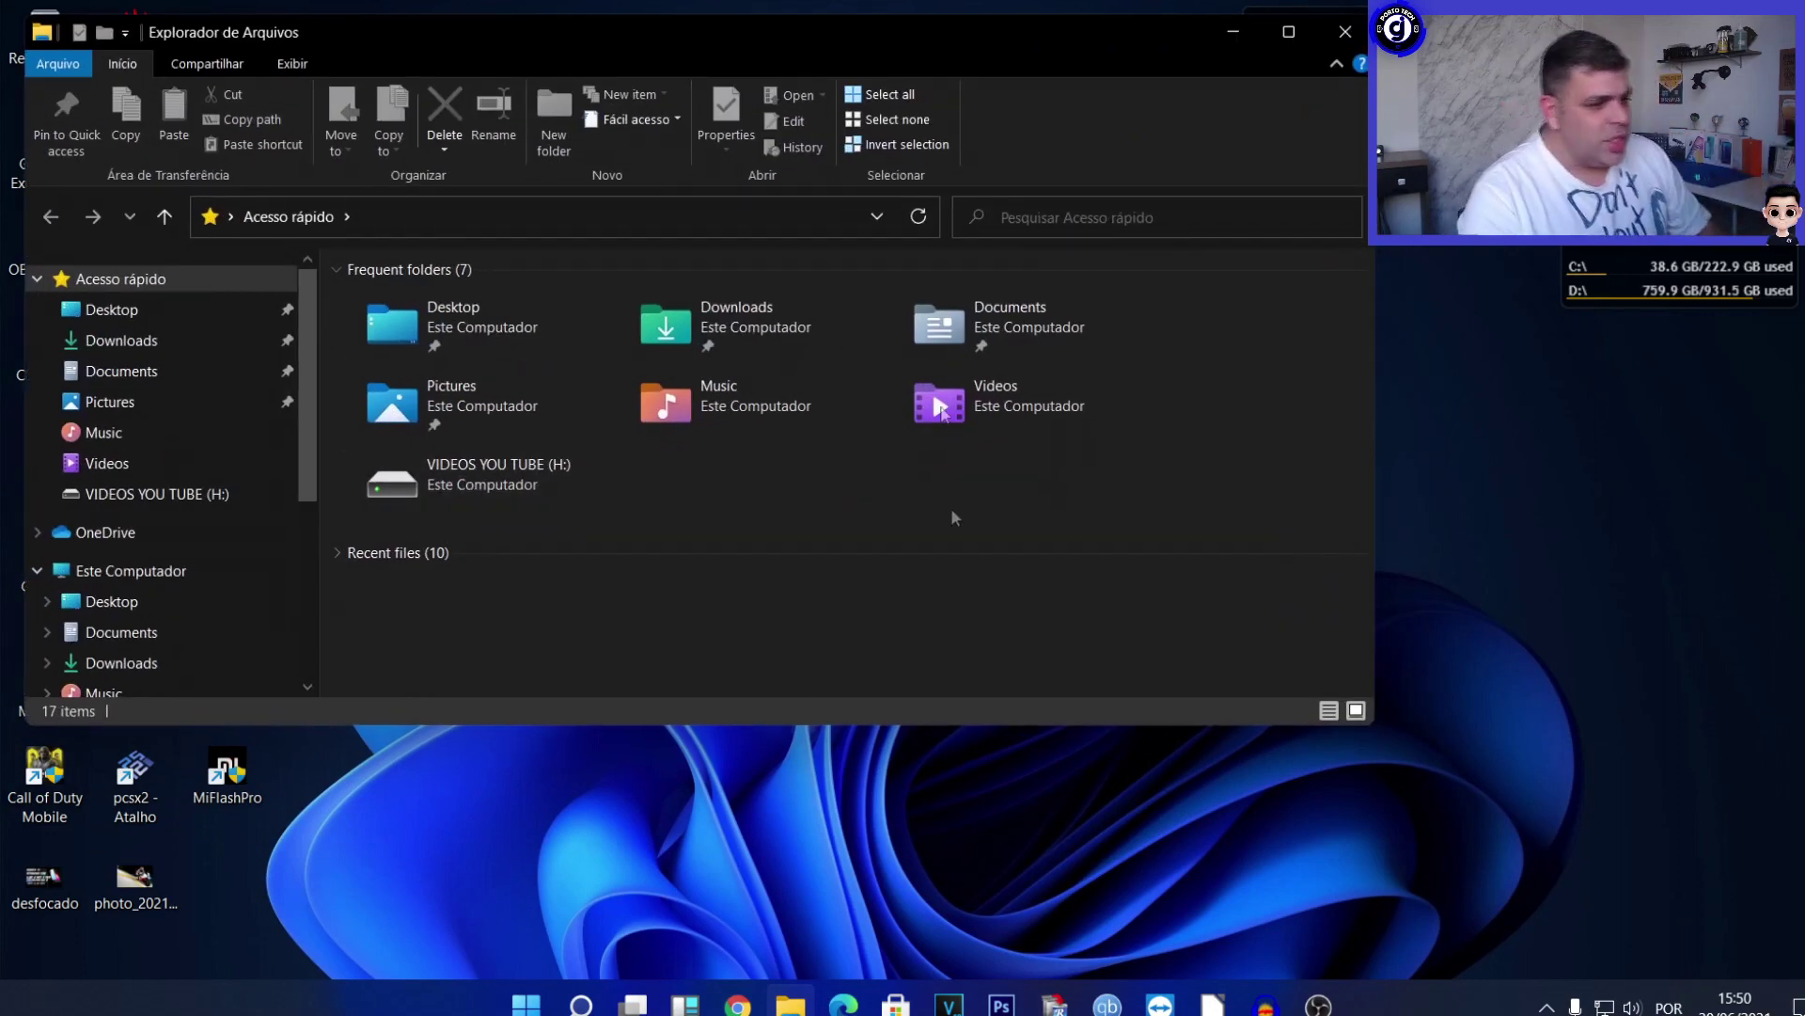
pyautogui.moveTo(1287, 36)
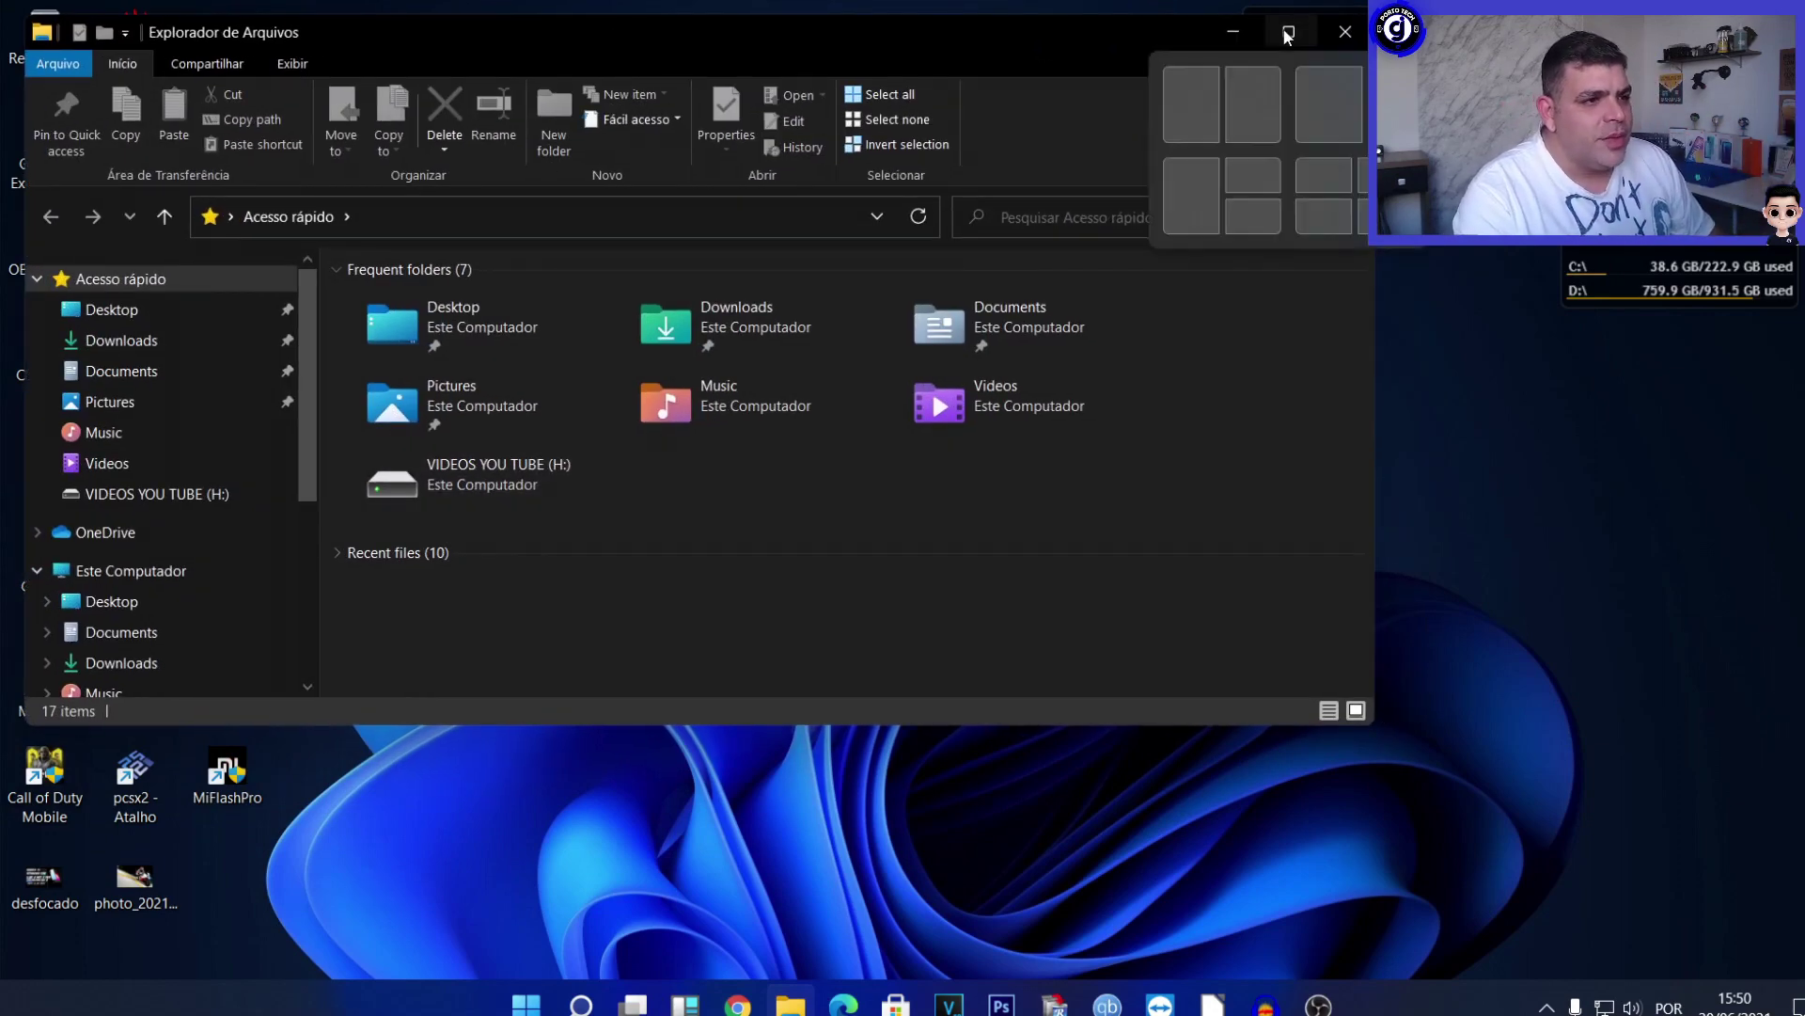
pyautogui.click(1242, 94)
pyautogui.click(348, 533)
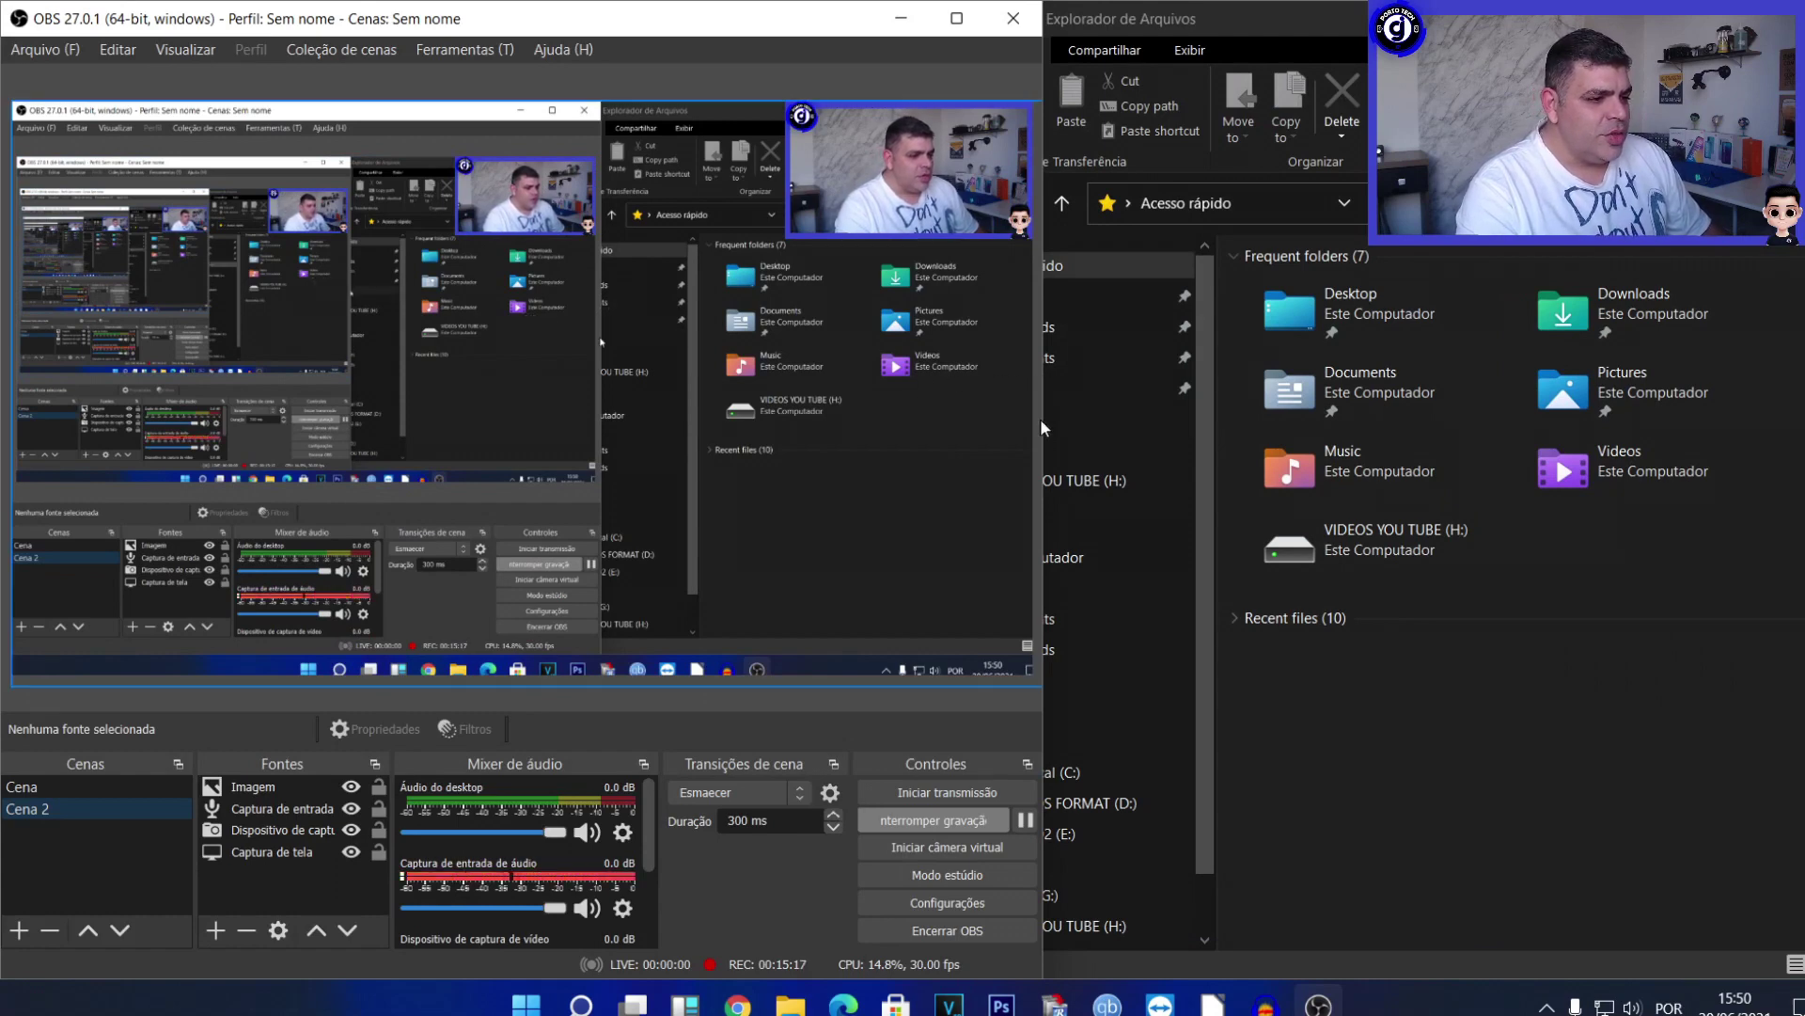
# Open the Music folder in File Explorer and narrow its window to meet the edge of the OBS window.
pyautogui.click(1087, 413)
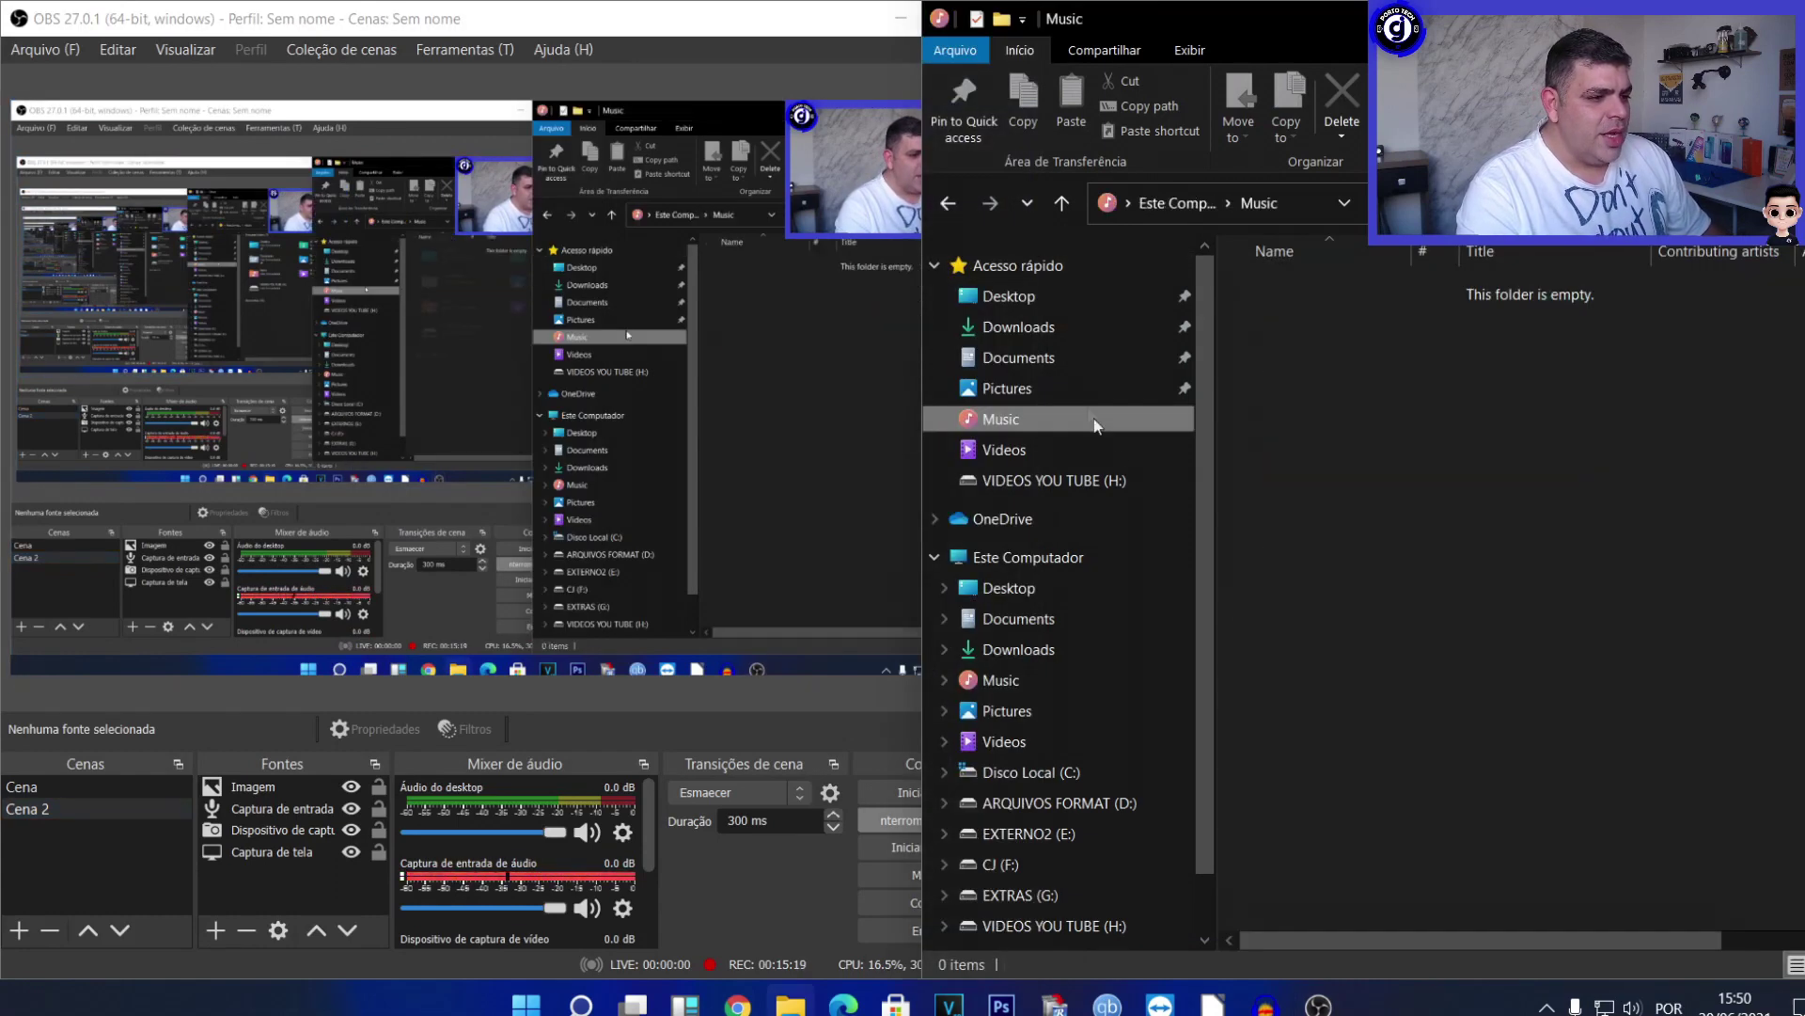
pyautogui.moveTo(921, 484); pyautogui.dragTo(1041, 484)
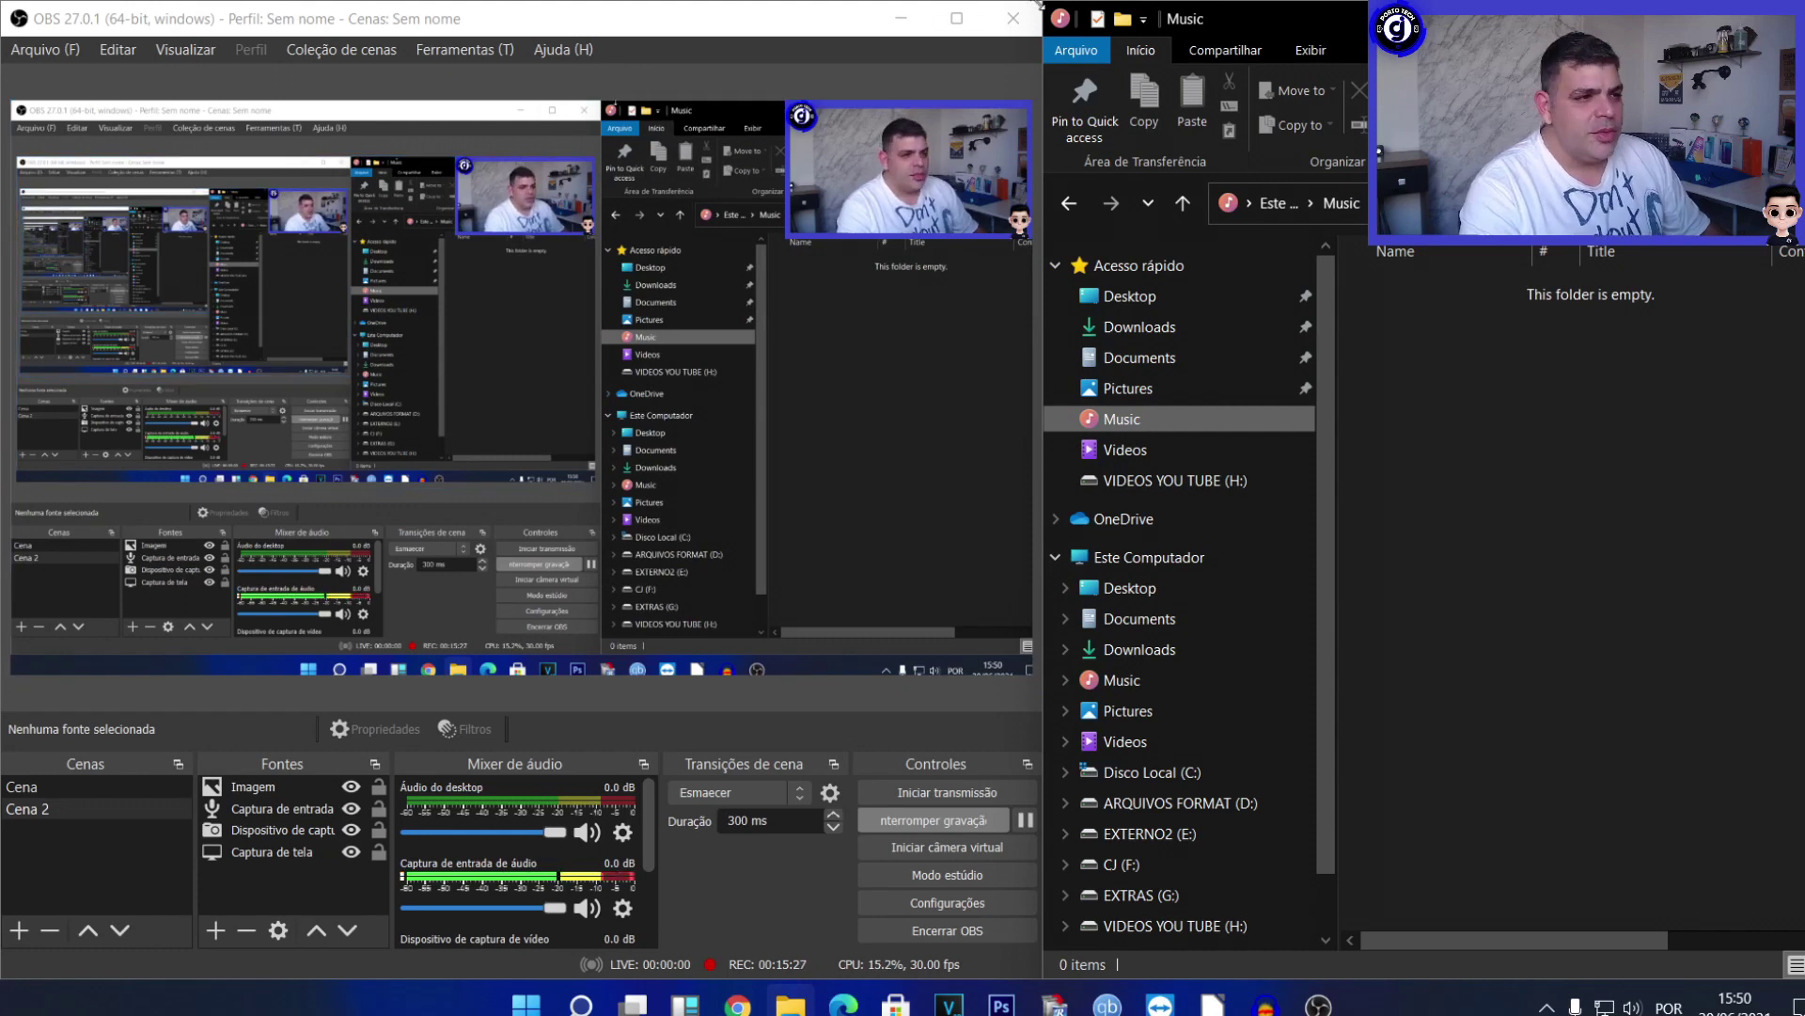
pyautogui.moveTo(956, 19)
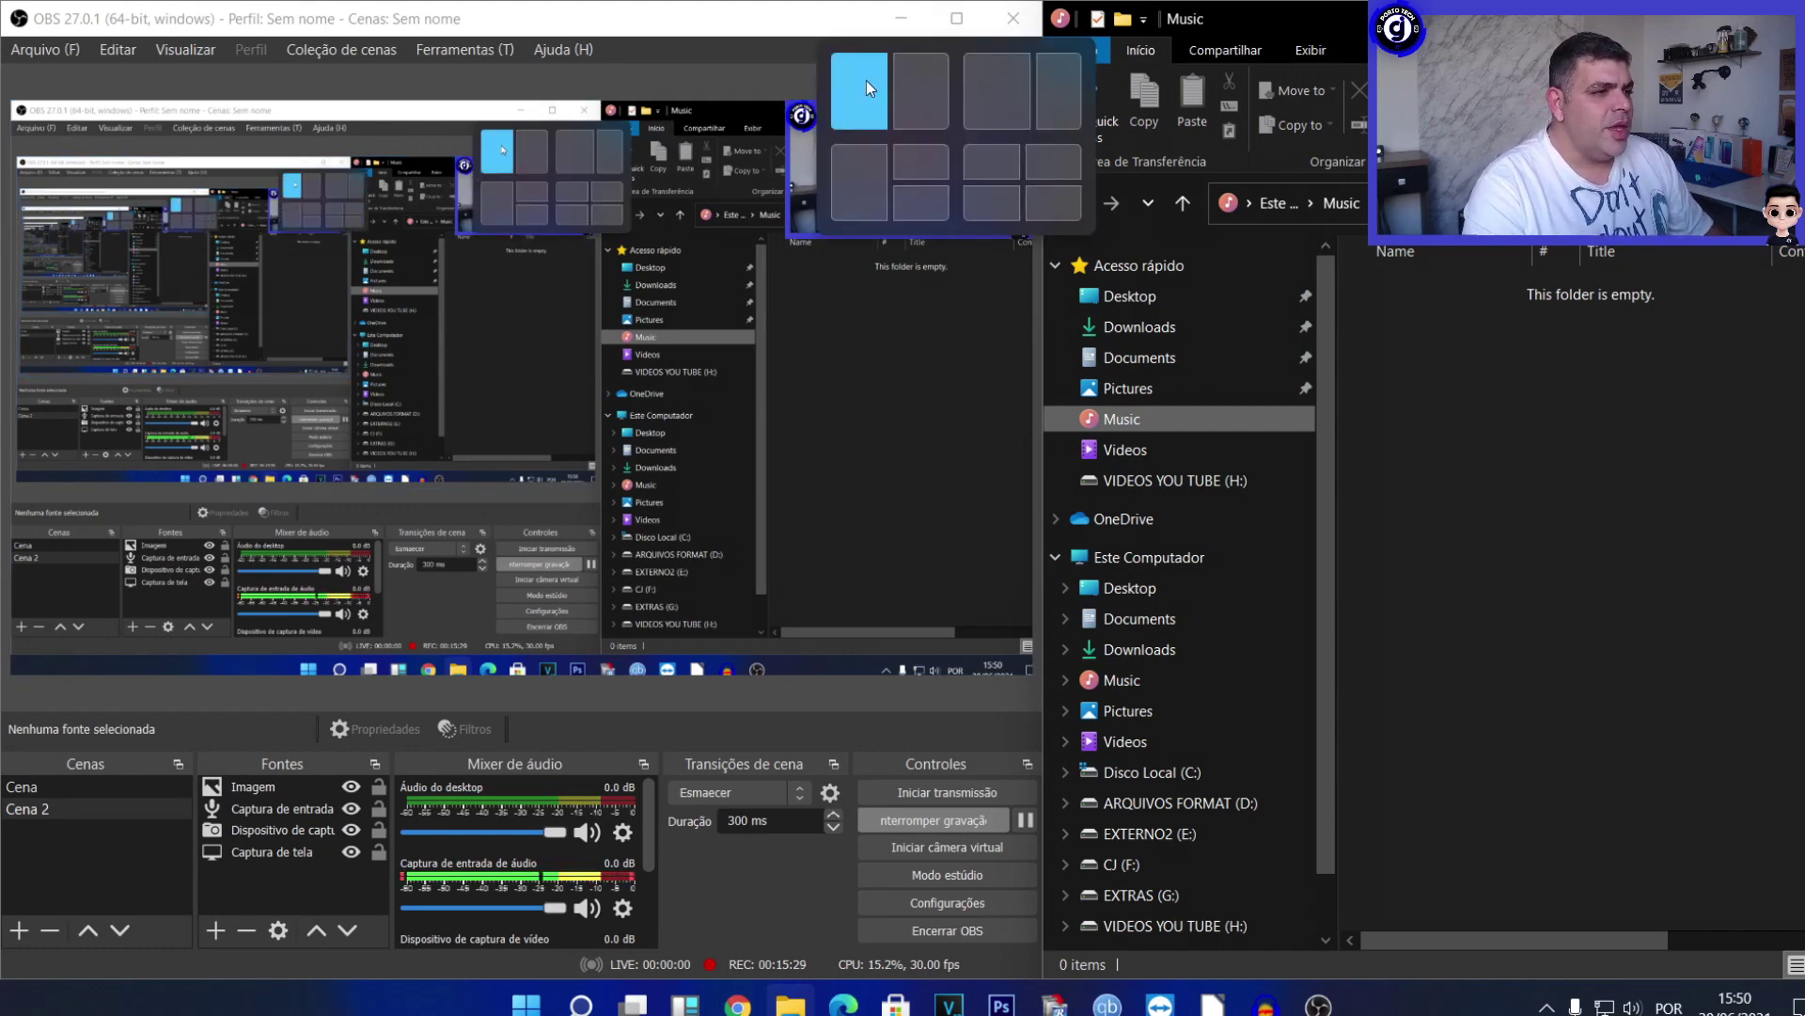
pyautogui.click(931, 42)
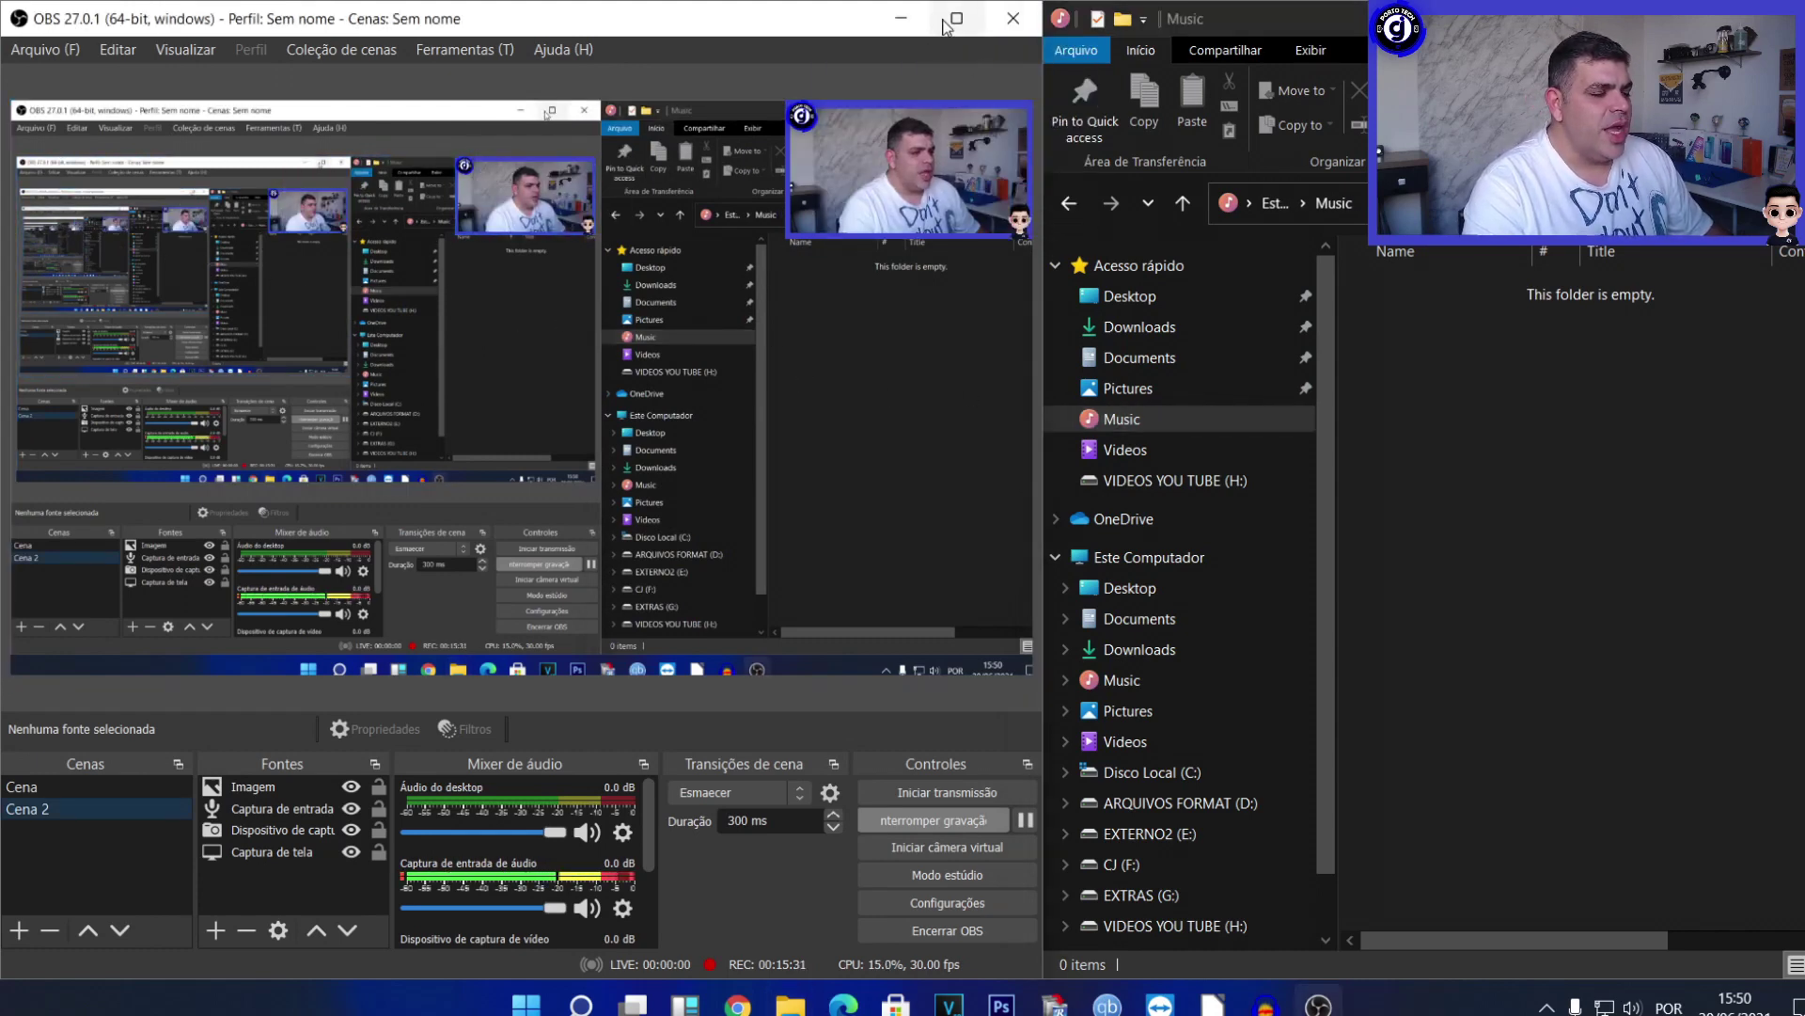
# Snap OBS to the upper-right quarter and the Music folder to the lower-left quarter, and clear both windows from the desktop.
pyautogui.moveTo(956, 19)
pyautogui.click(1058, 154)
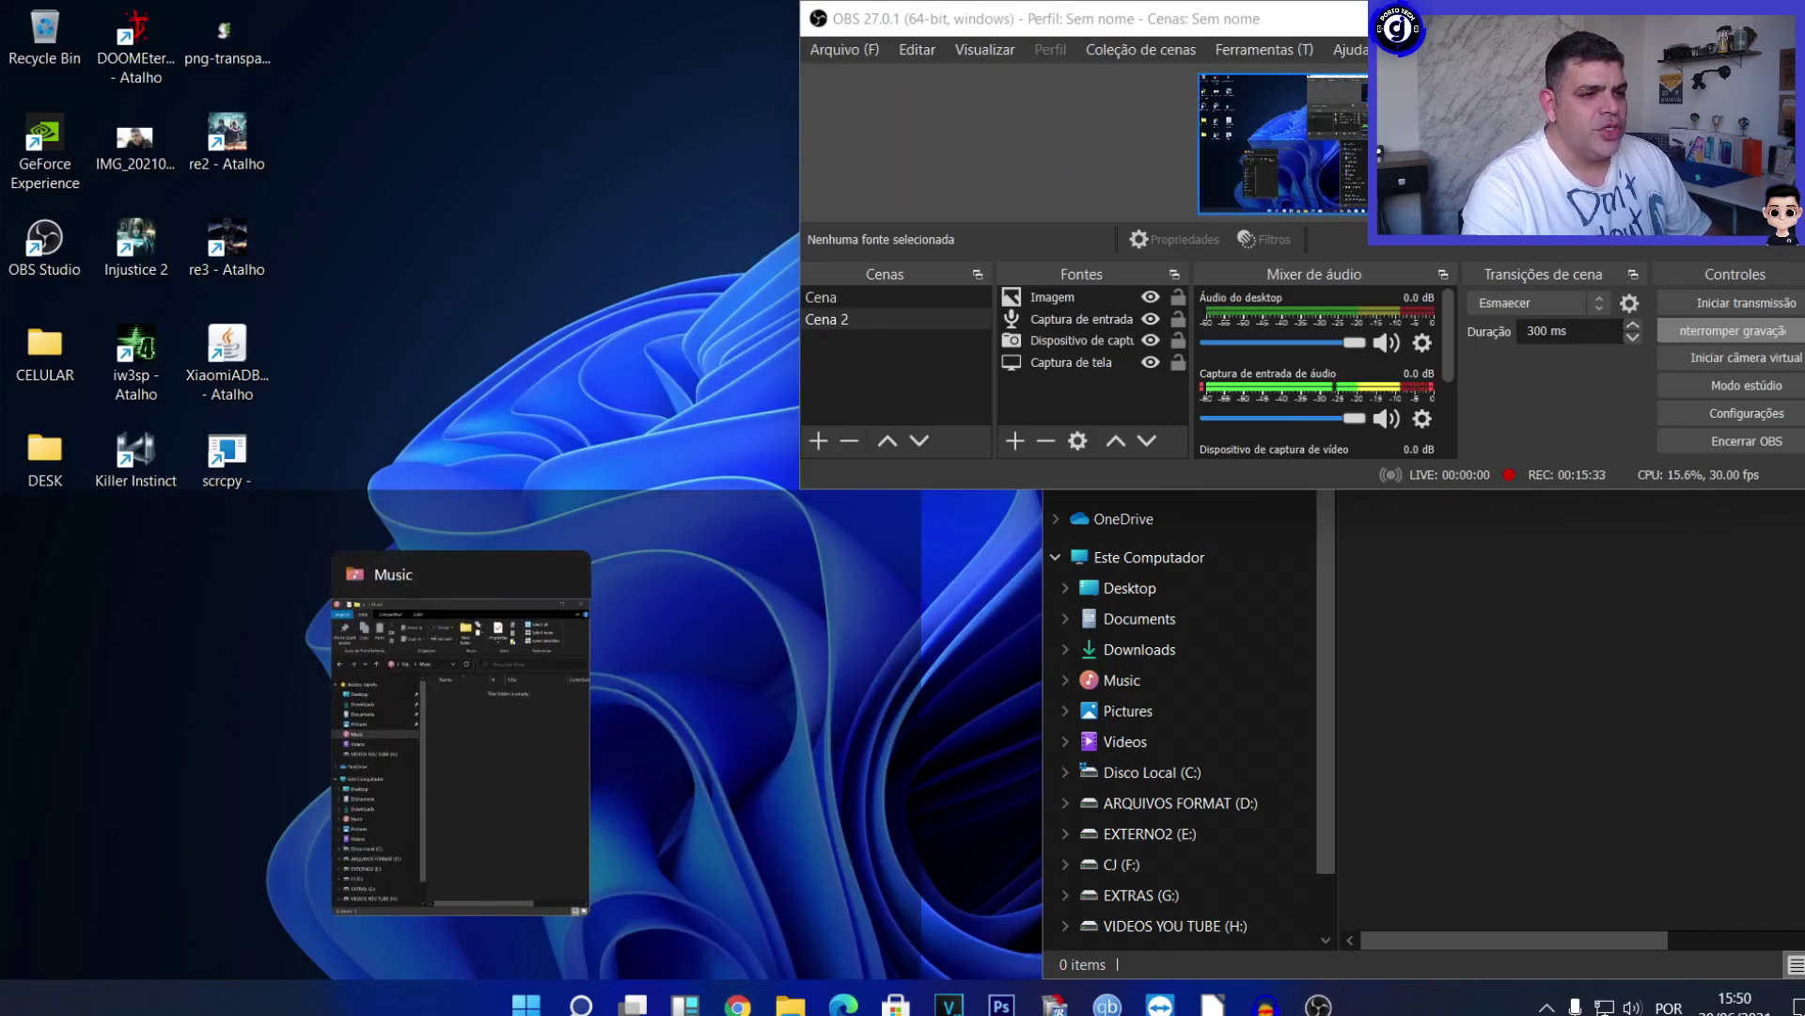
pyautogui.click(441, 591)
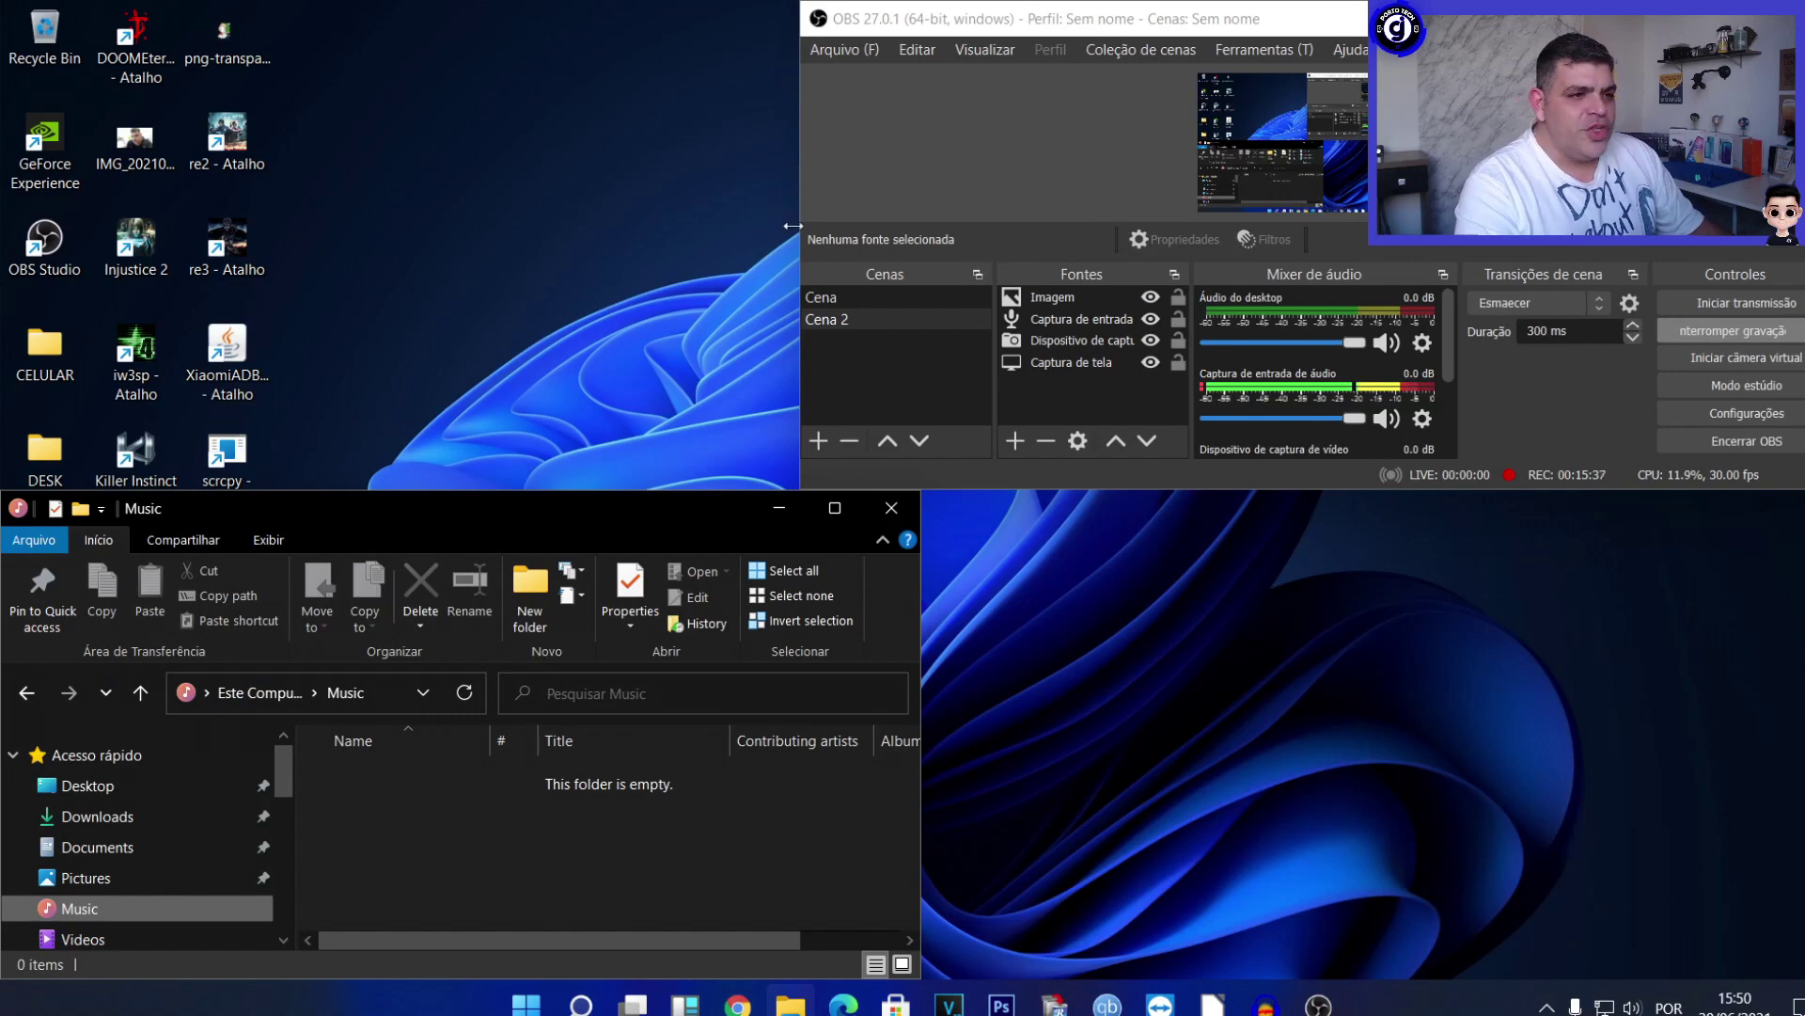
pyautogui.click(1674, 17)
pyautogui.click(883, 512)
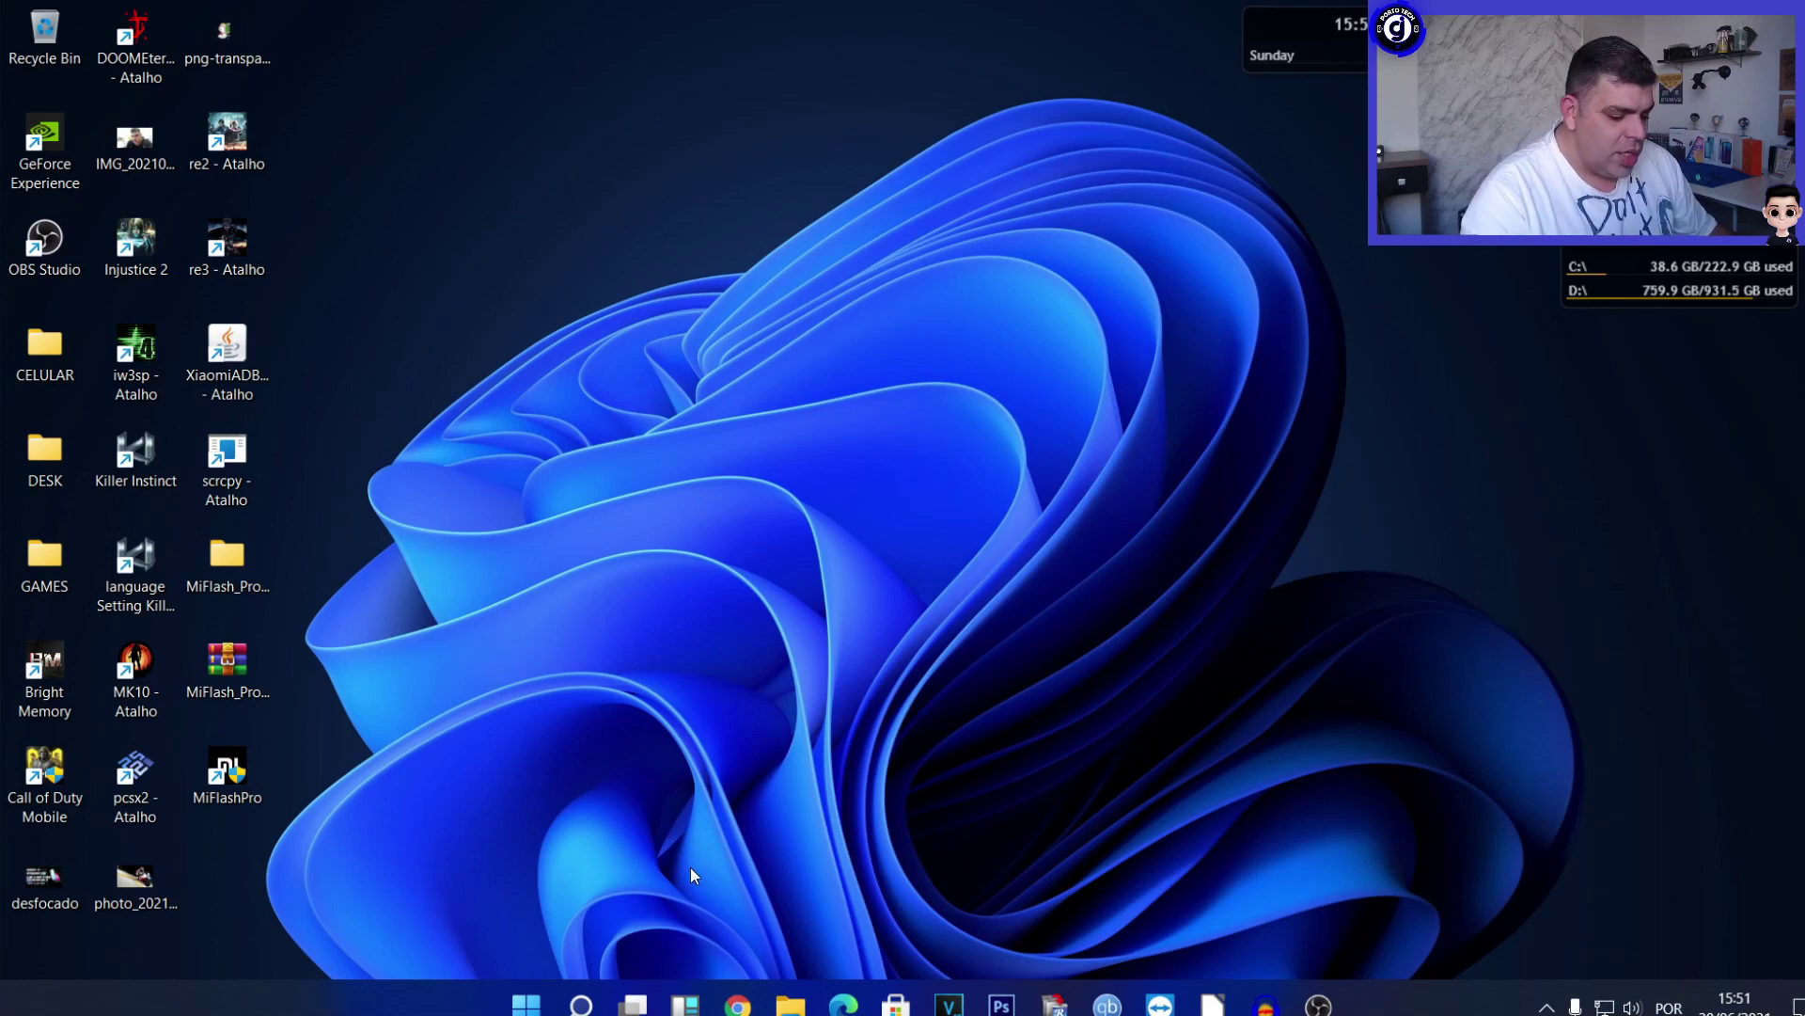
# Open the MiFlash_Pro desktop folder, snap it to the left half with OBS on the right, and clear both windows away.
pyautogui.doubleClick(242, 565)
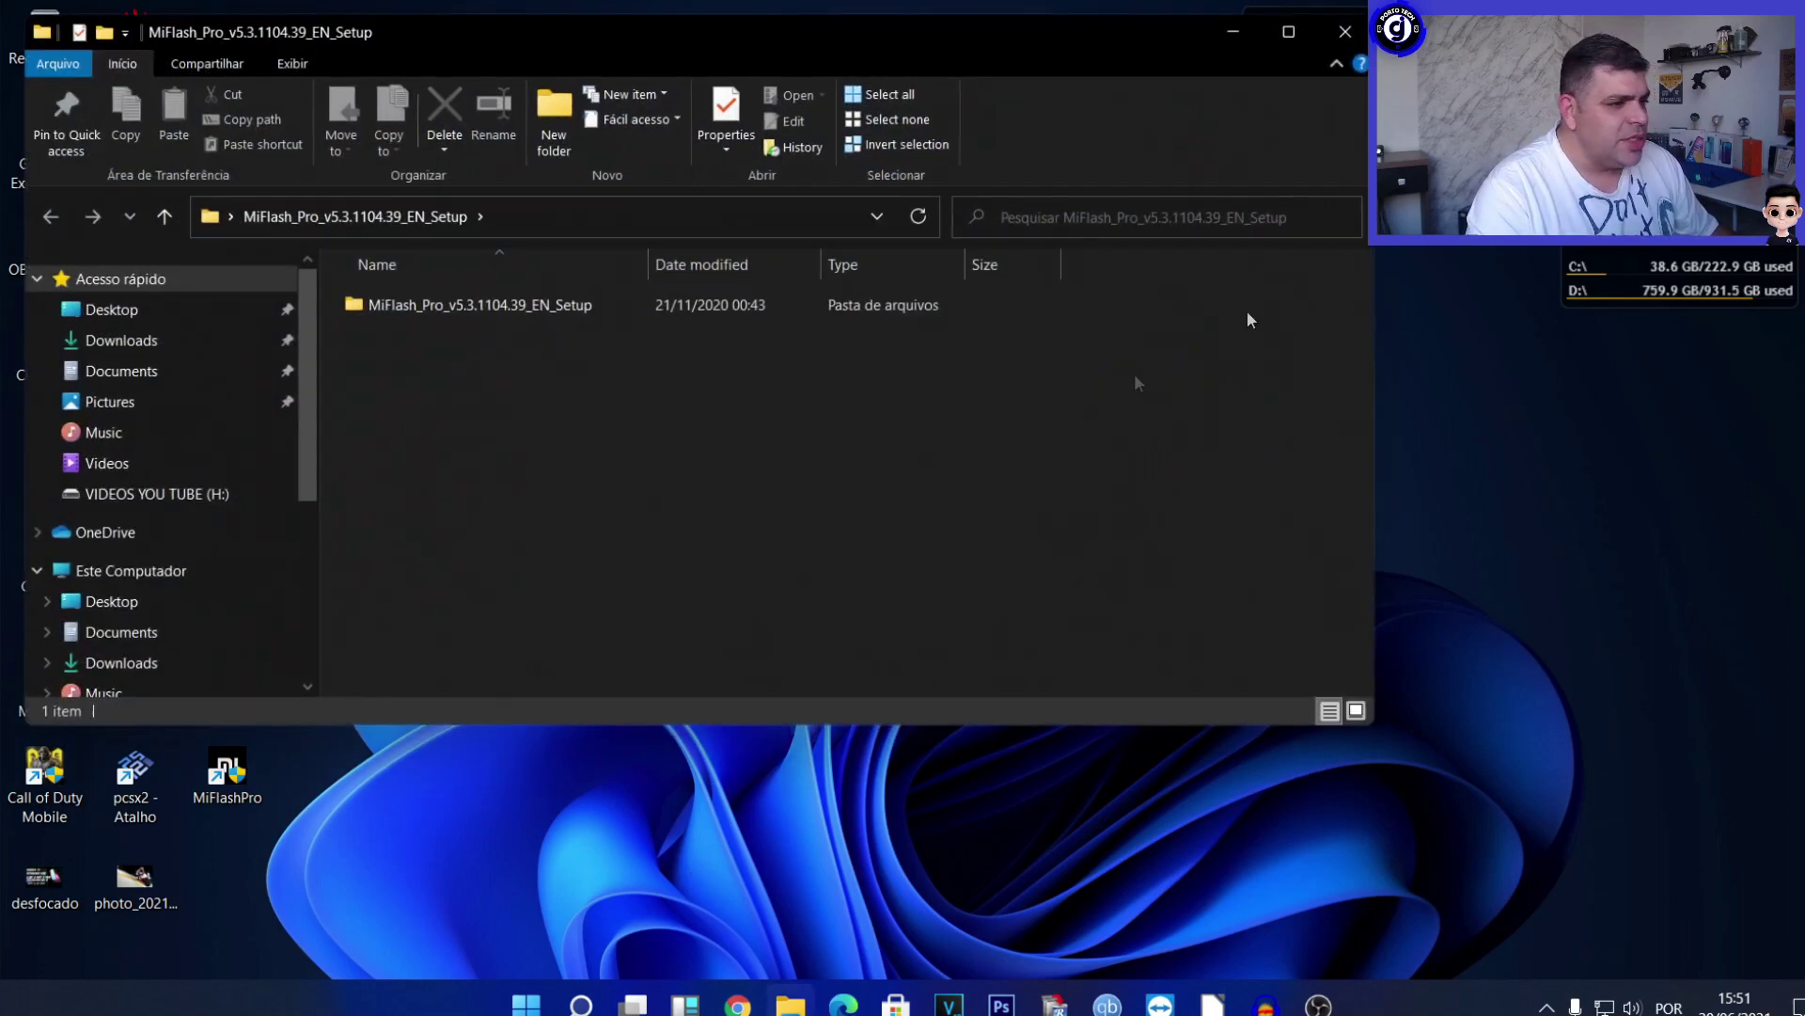
pyautogui.moveTo(1291, 35)
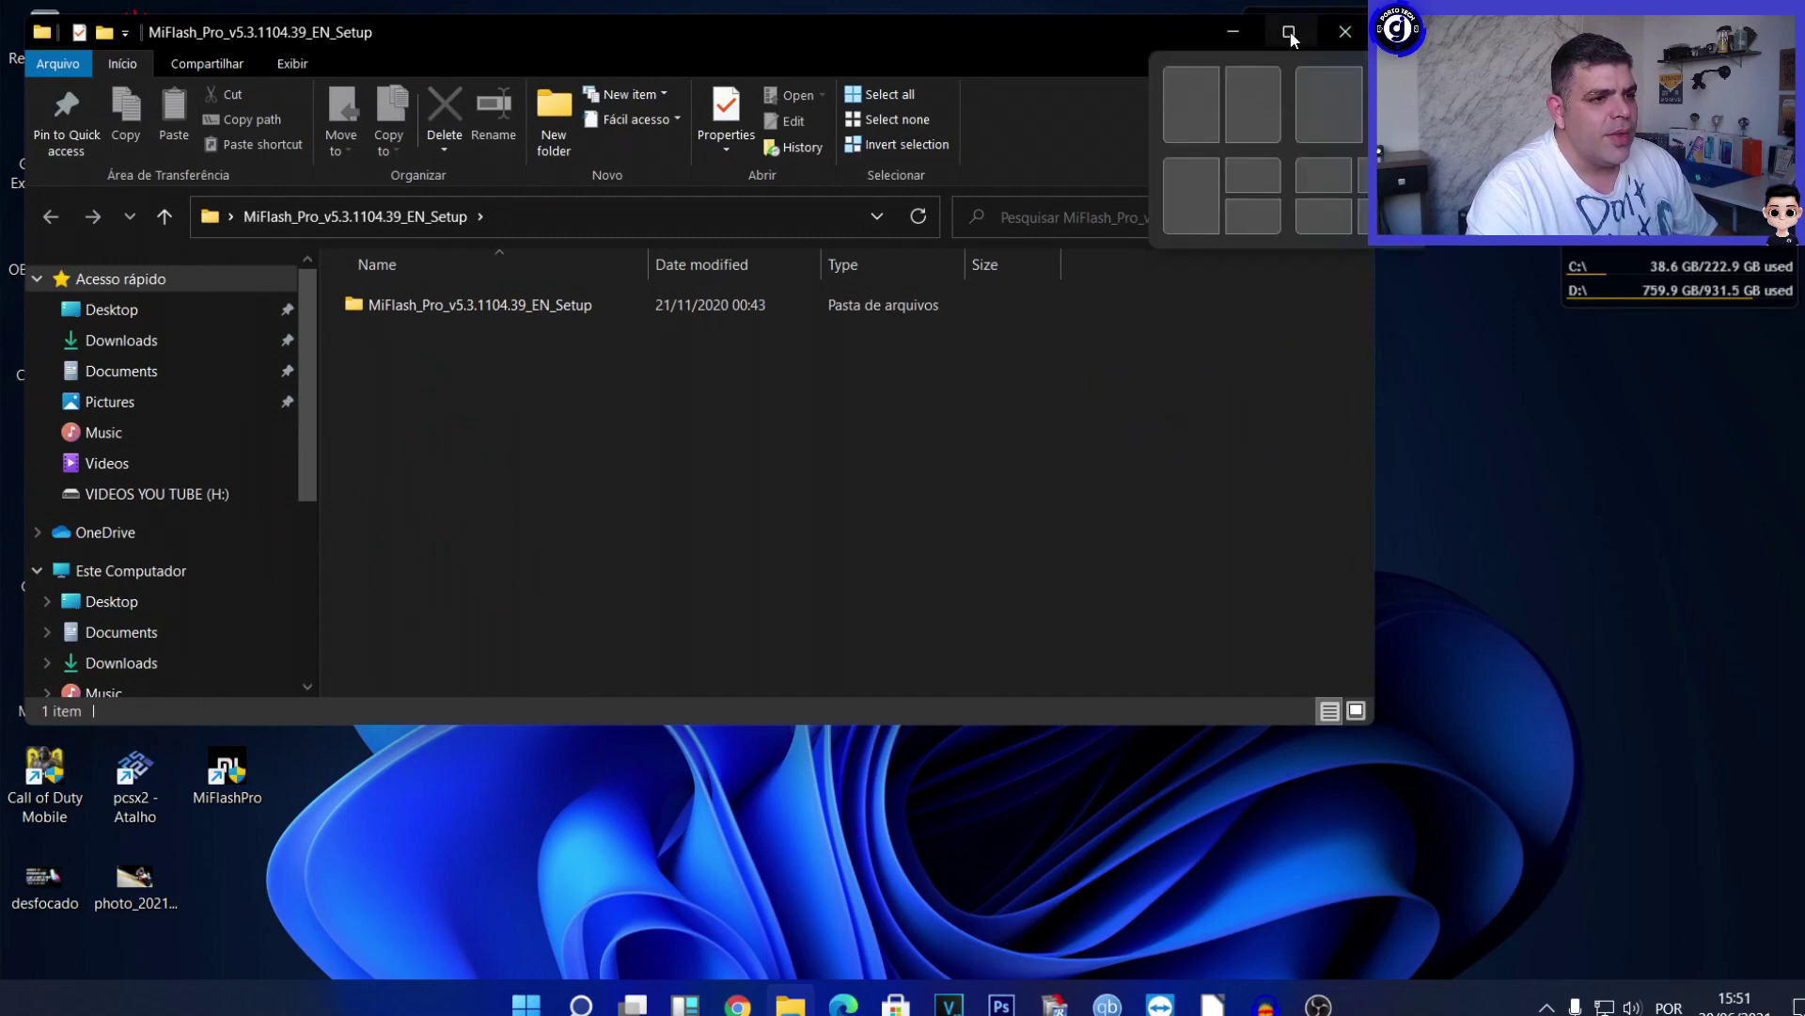
pyautogui.click(1183, 126)
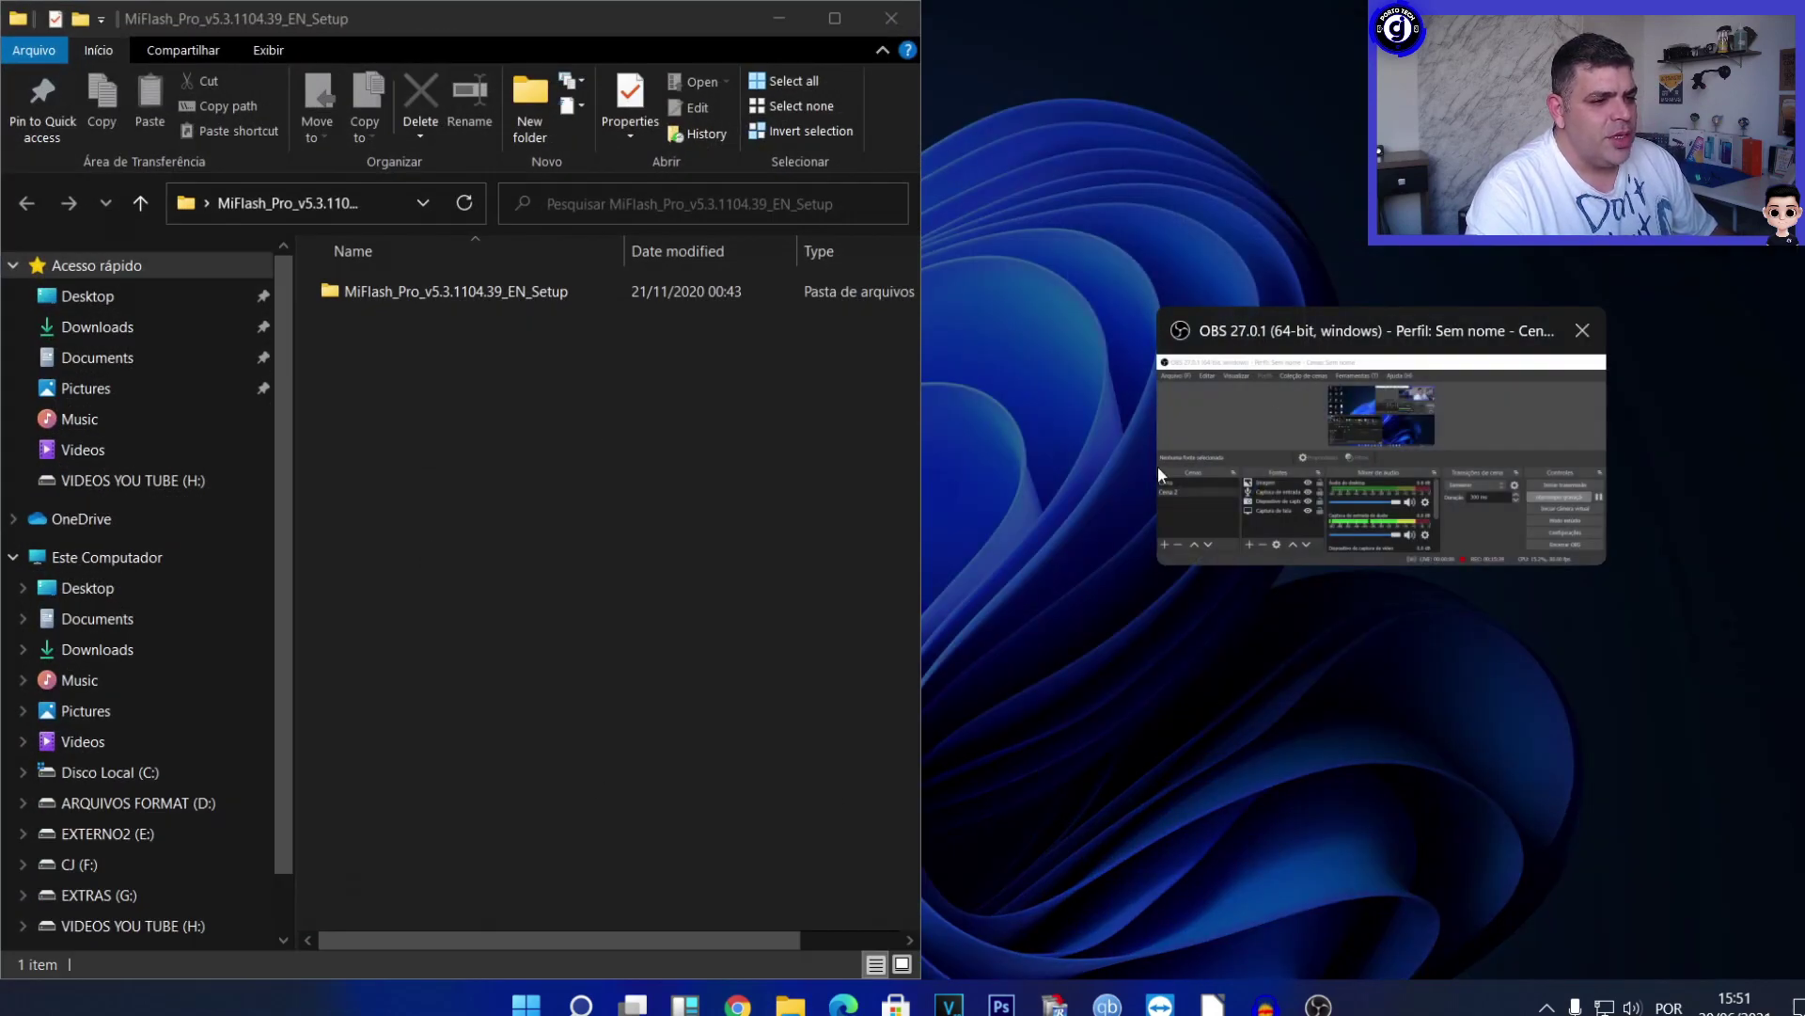
pyautogui.click(1256, 406)
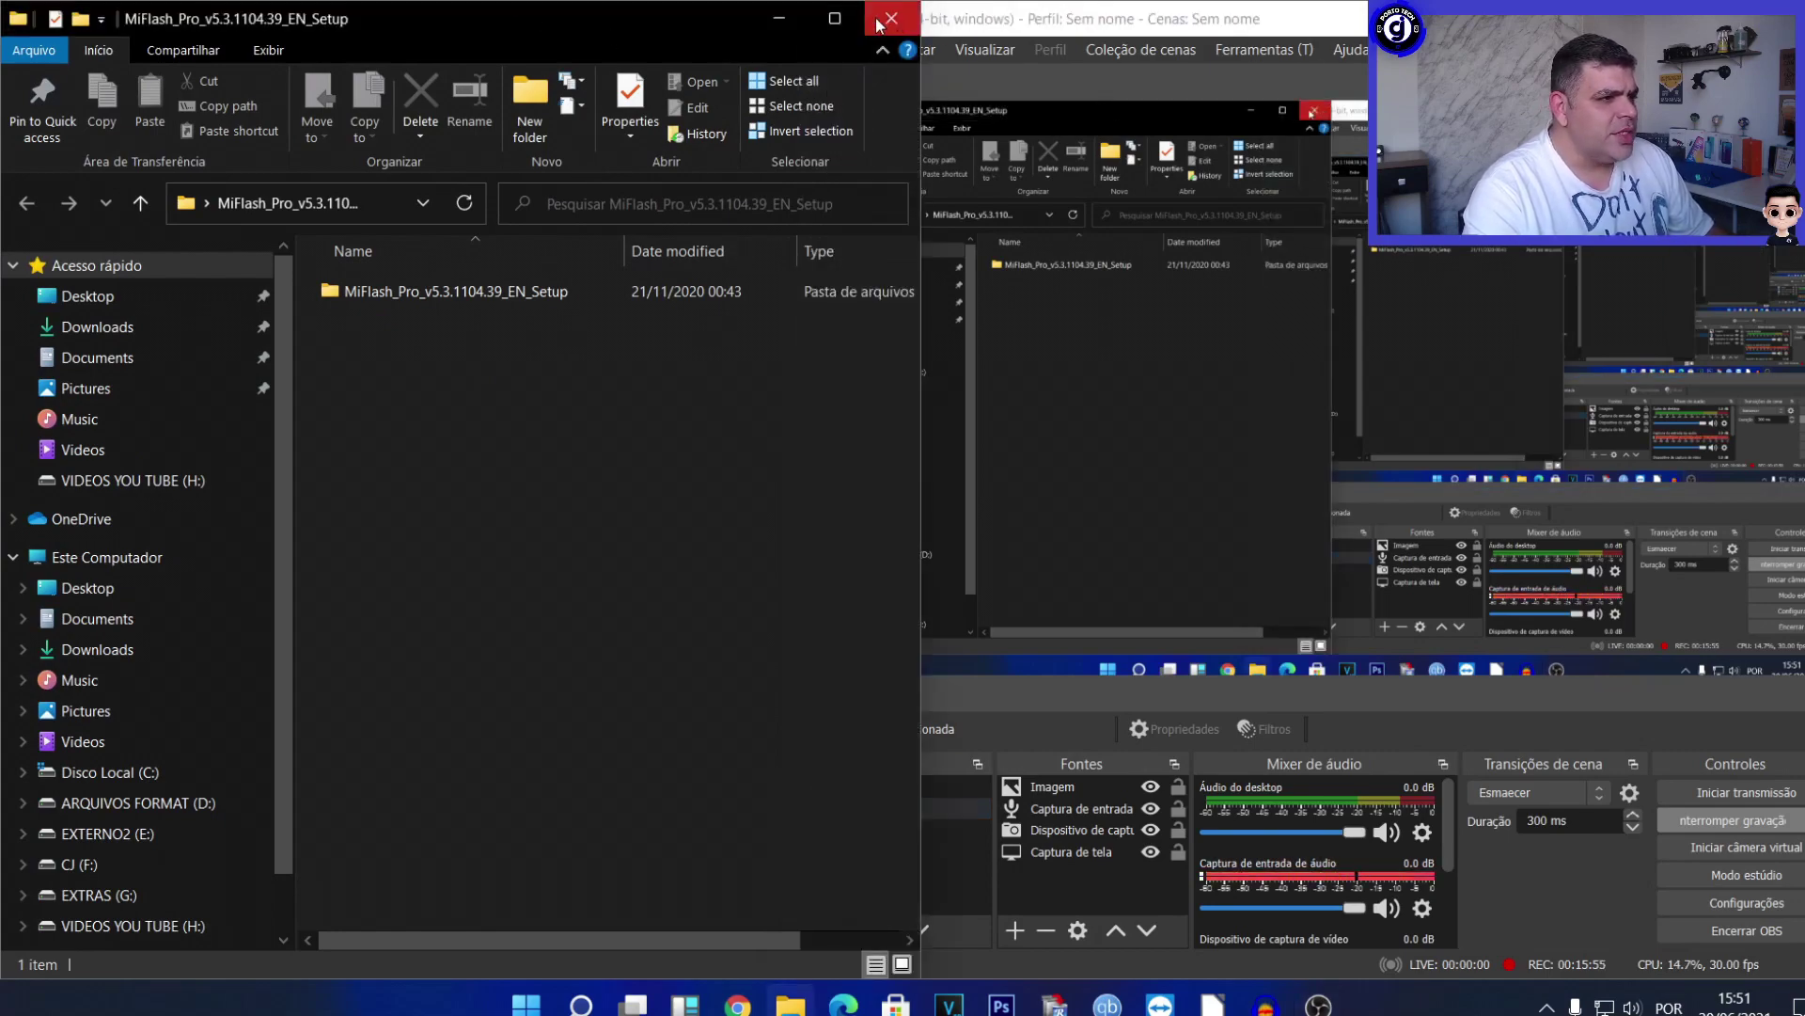
pyautogui.click(779, 18)
pyautogui.click(834, 786)
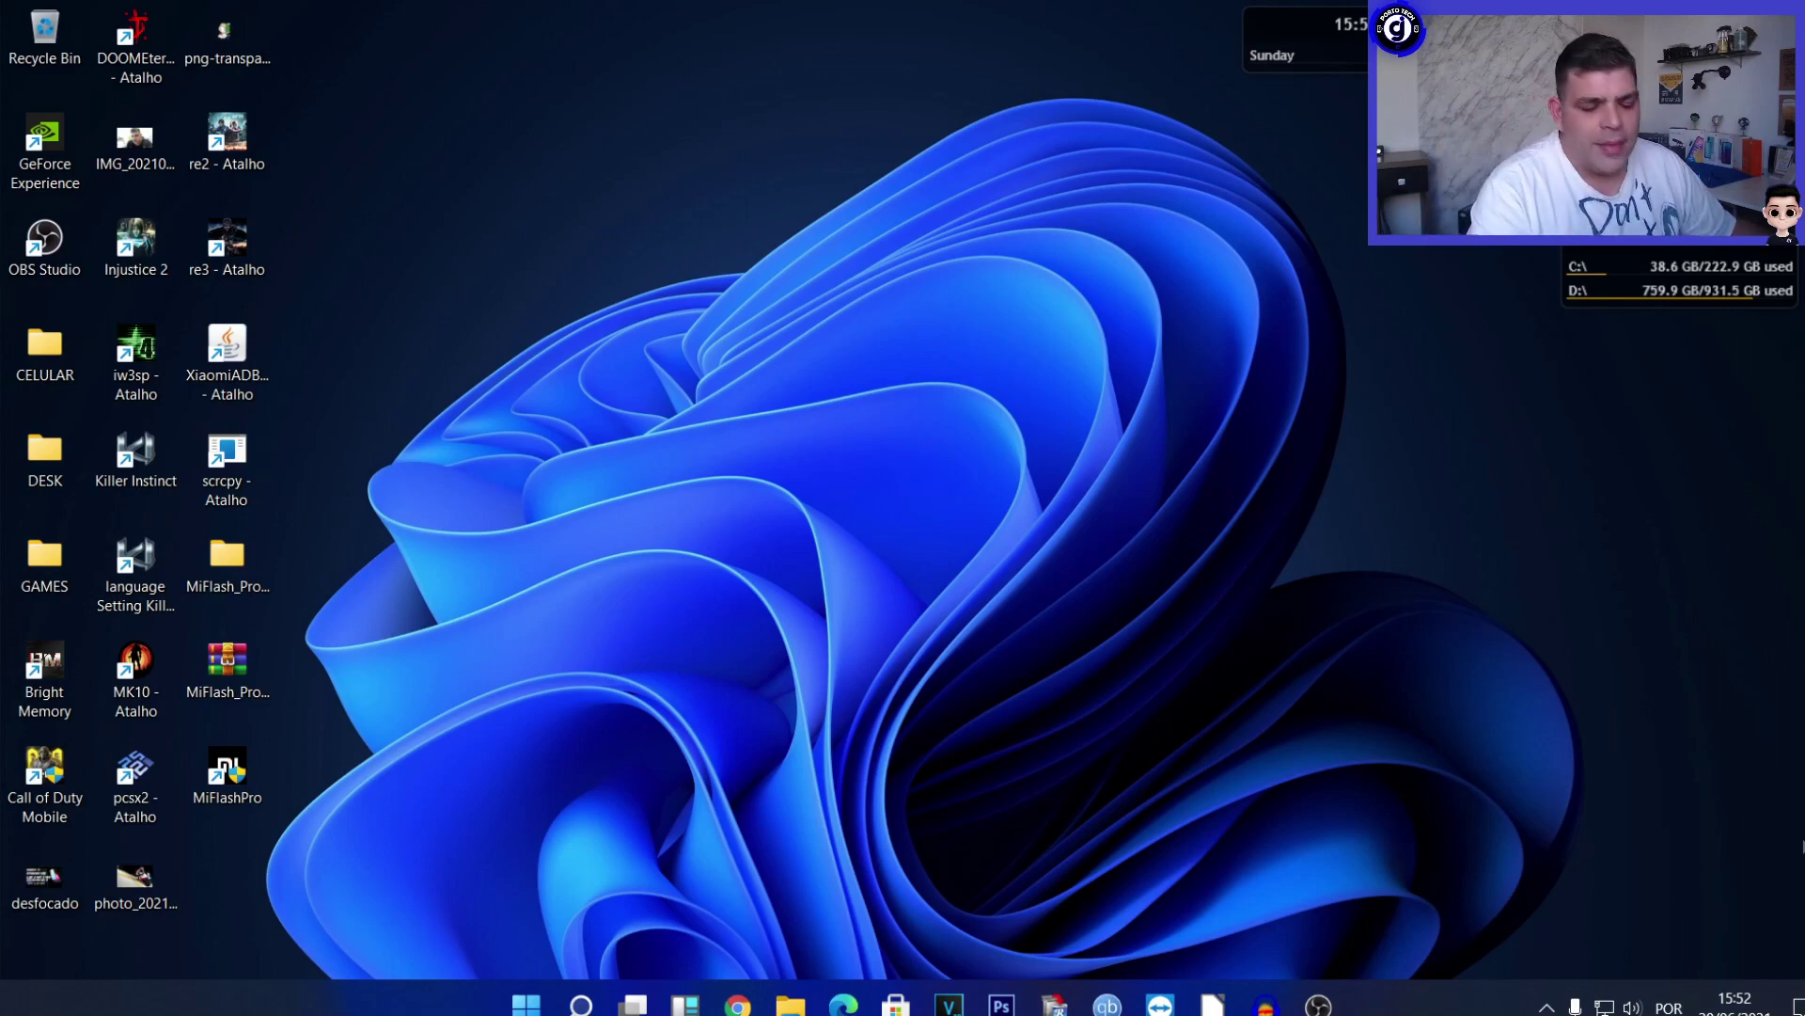
# Switch to OBS and activate the scene Cena.
pyautogui.hotkey('alt', 'Tab')
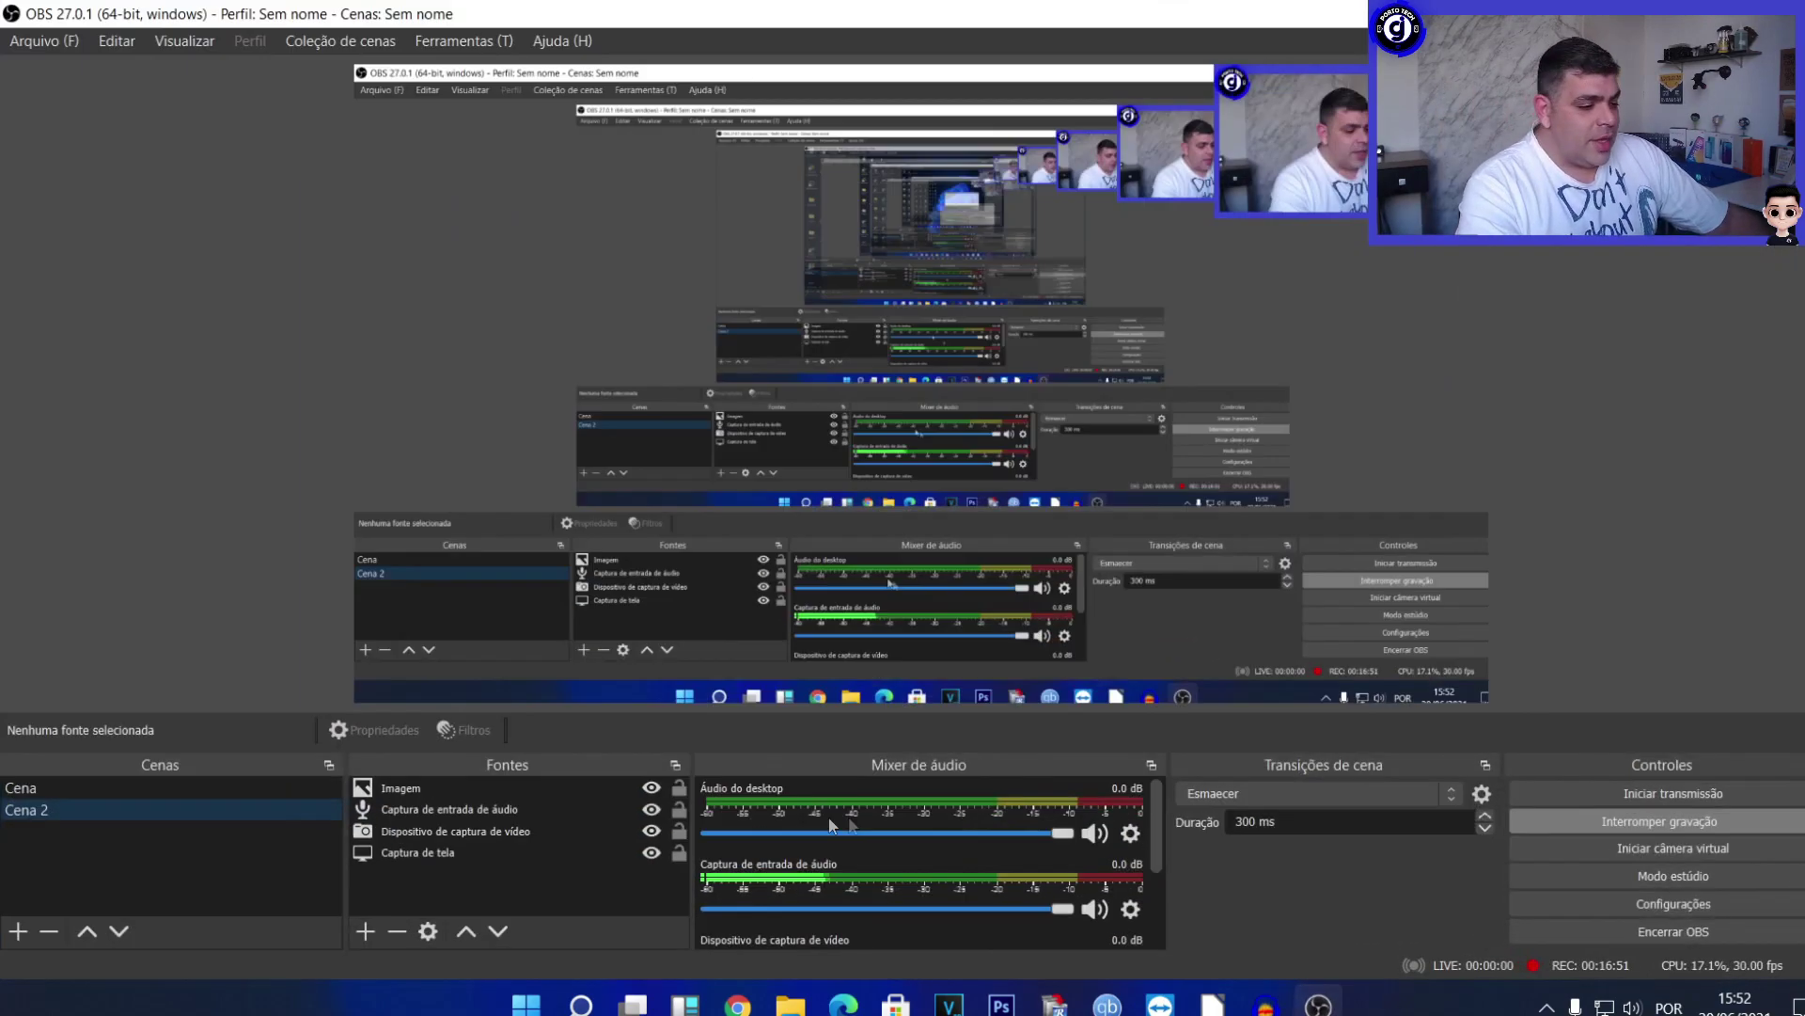
pyautogui.click(64, 786)
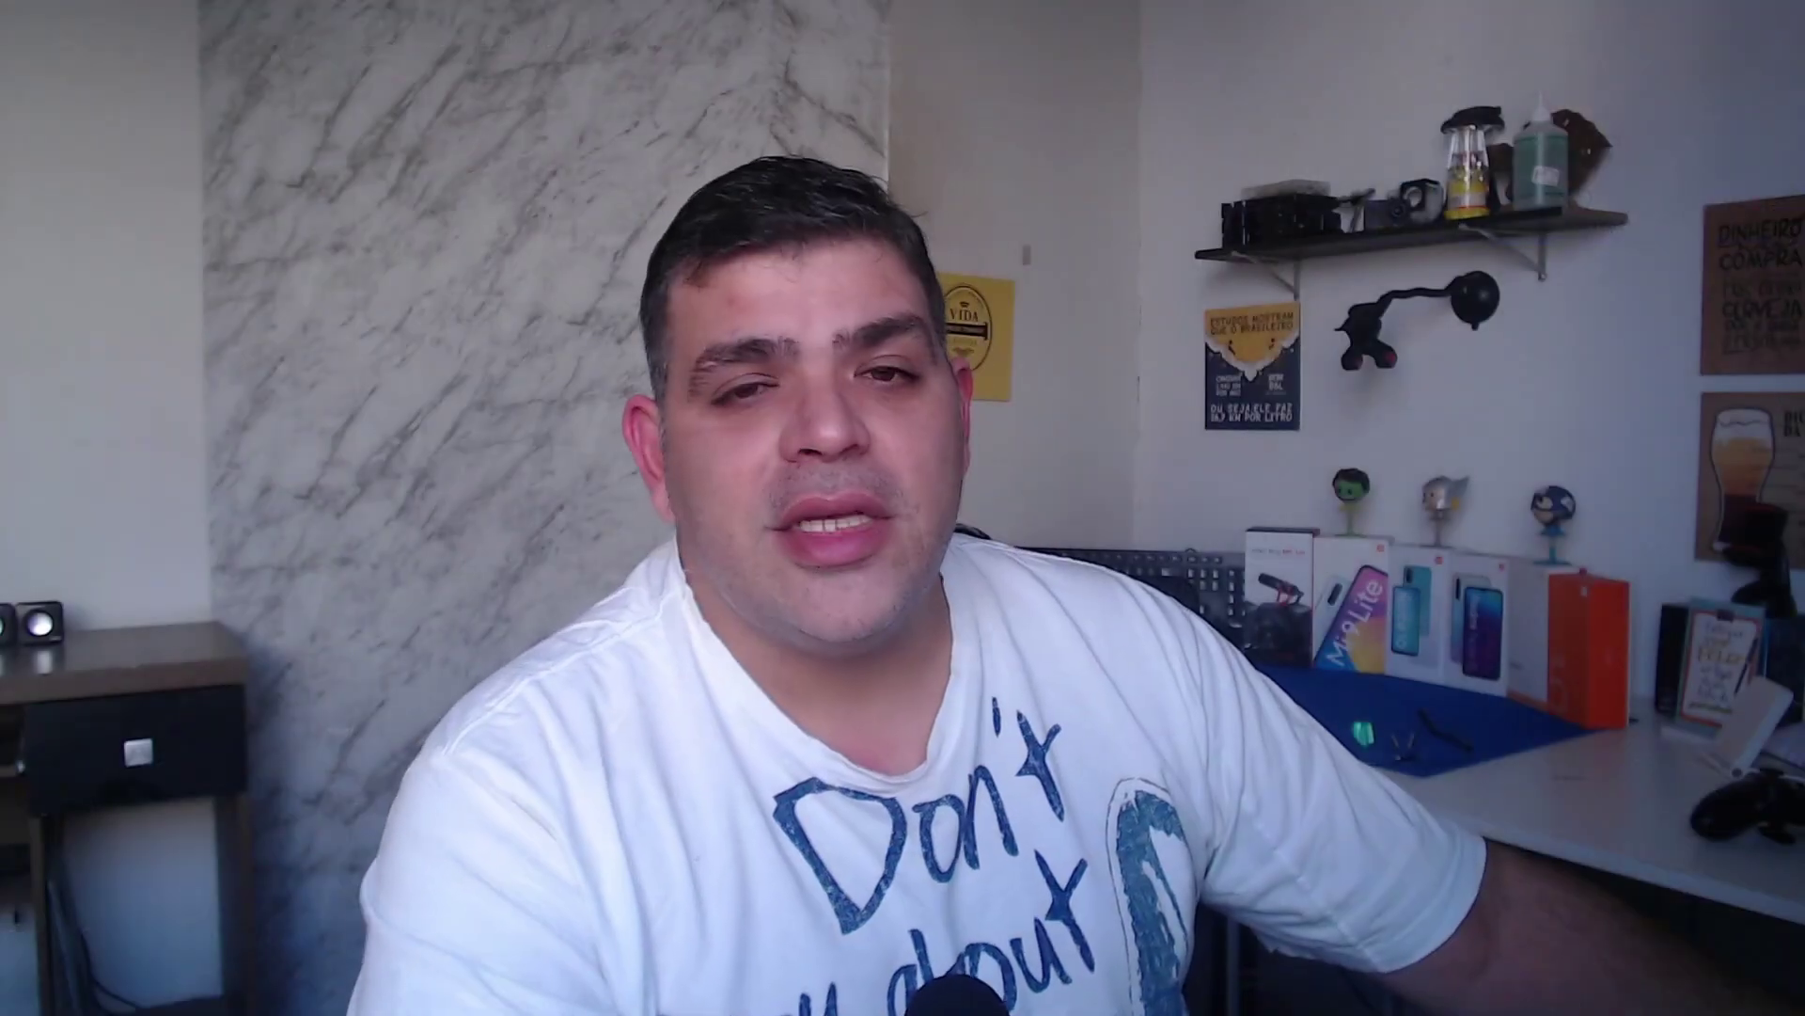